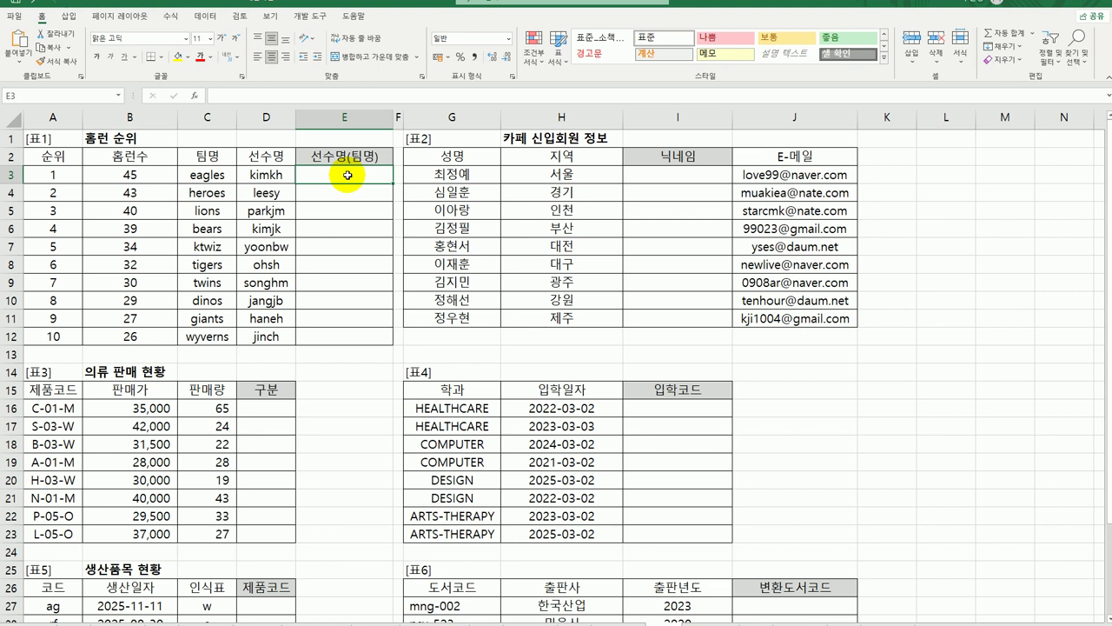
Enter =PROPER(D3) in cell E3 to capitalise the player name's first letter.
type("=")
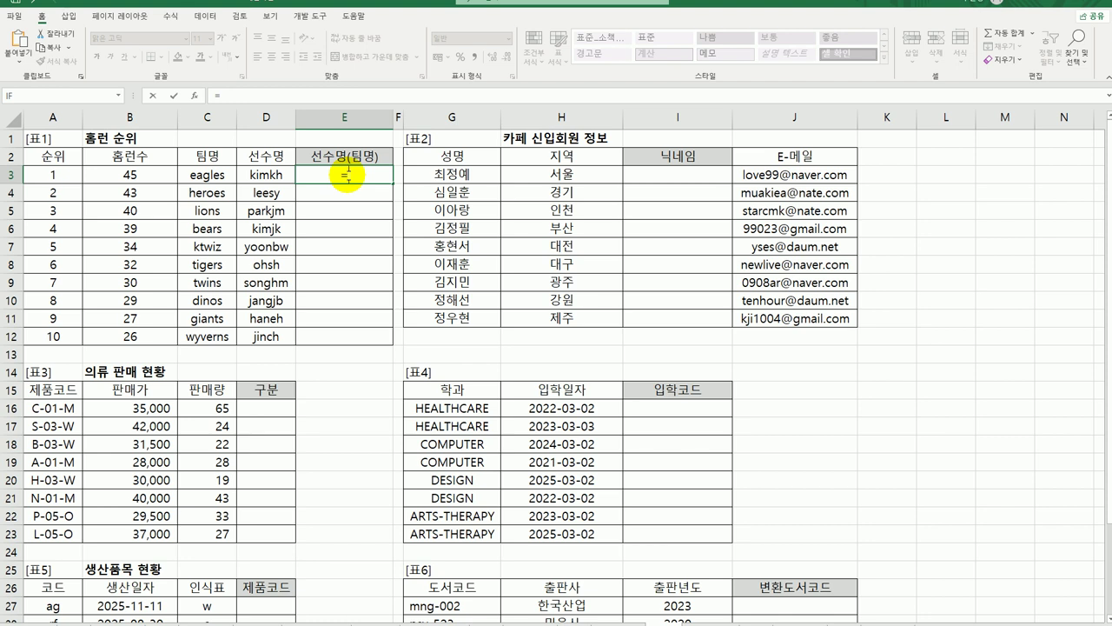
type("p")
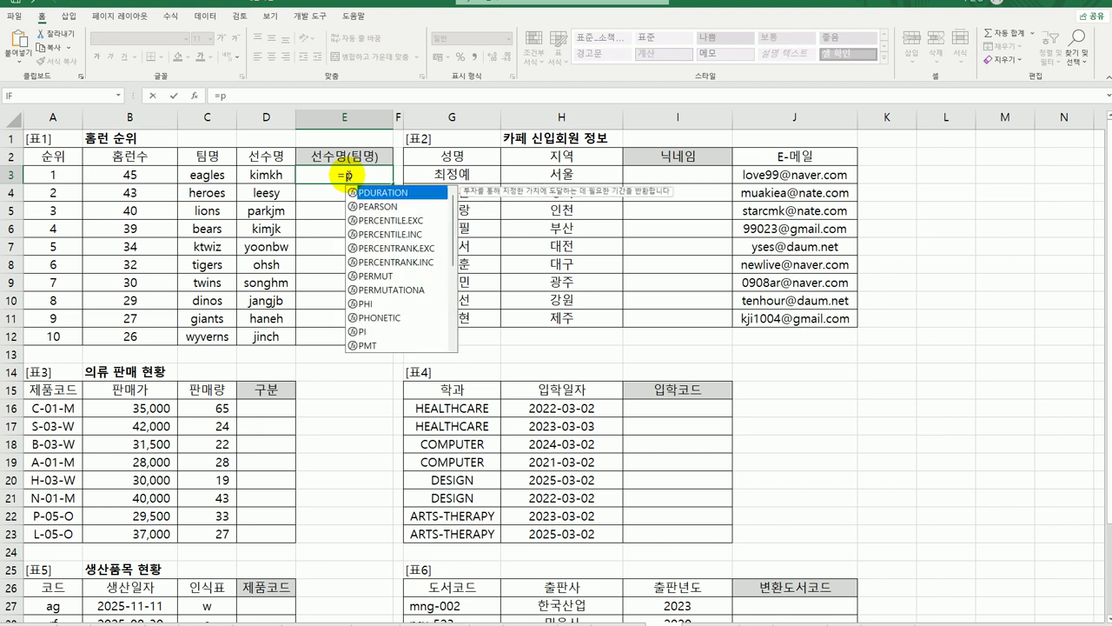
type("ro")
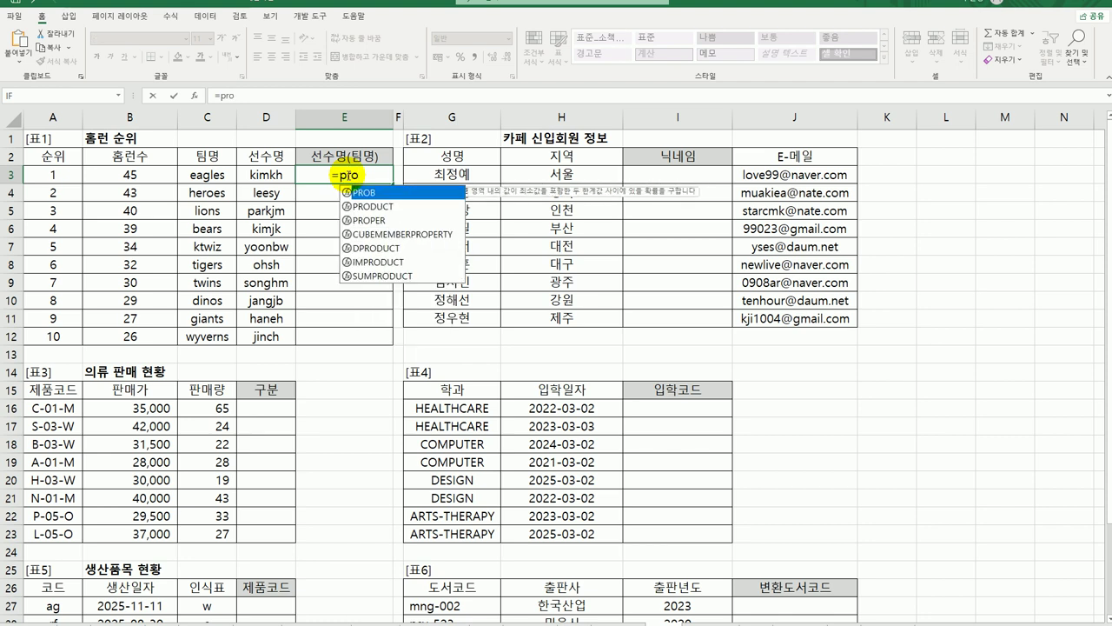
double_click(370, 220)
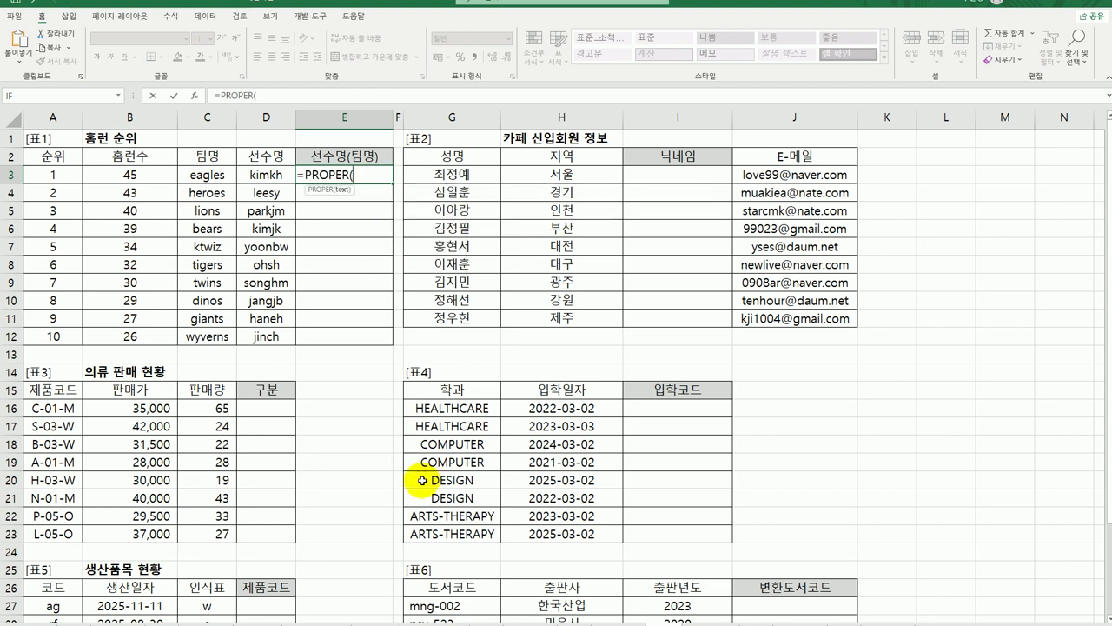
left_click(272, 176)
type(")")
key("Return")
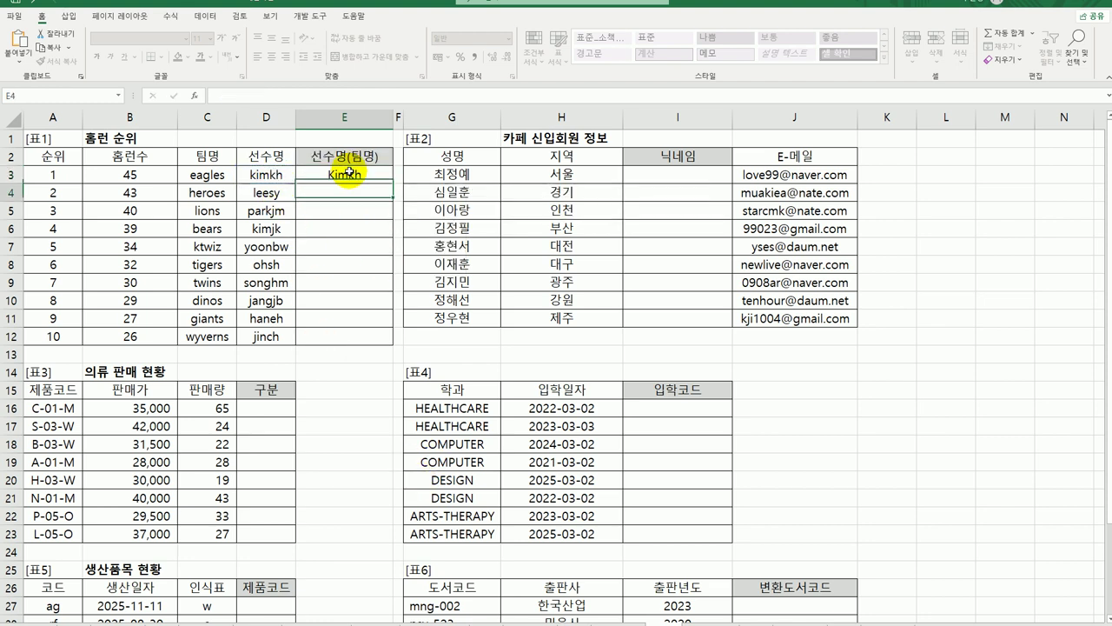
Extend the formula in E3 with &"("&UPPER(C3) to append an opening parenthesis and the uppercase team name.
left_click(356, 174)
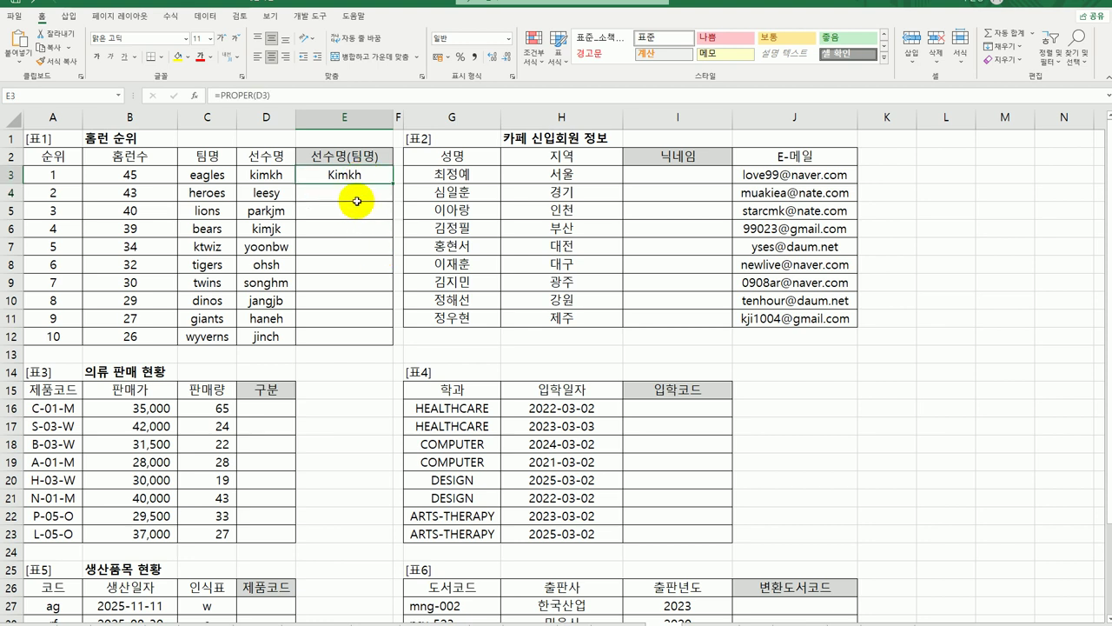
double_click(358, 176)
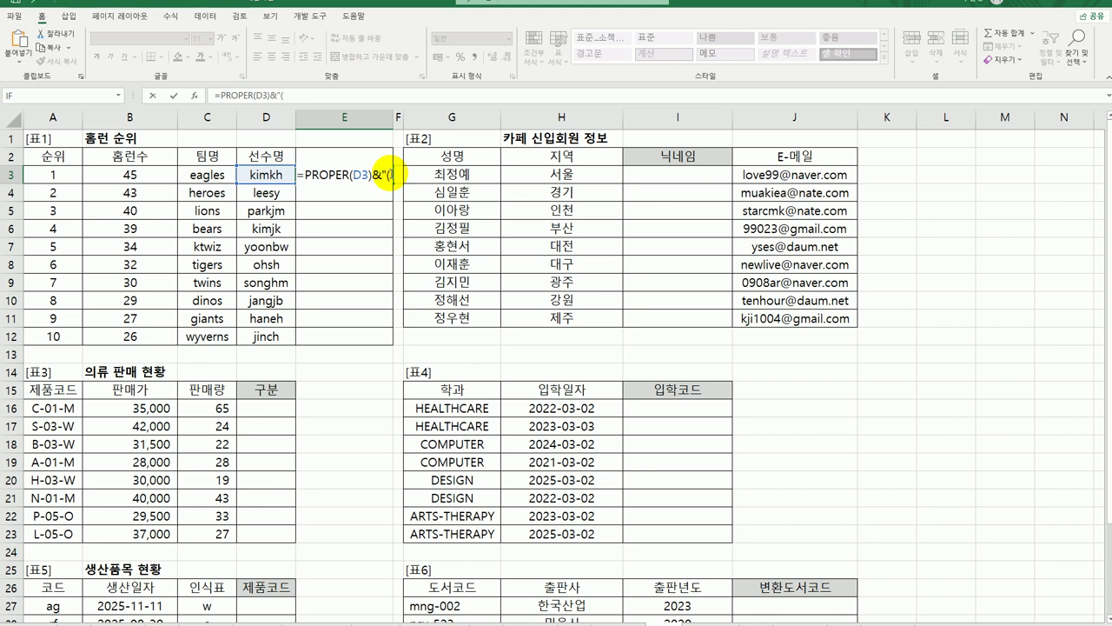
type("&\"(\"")
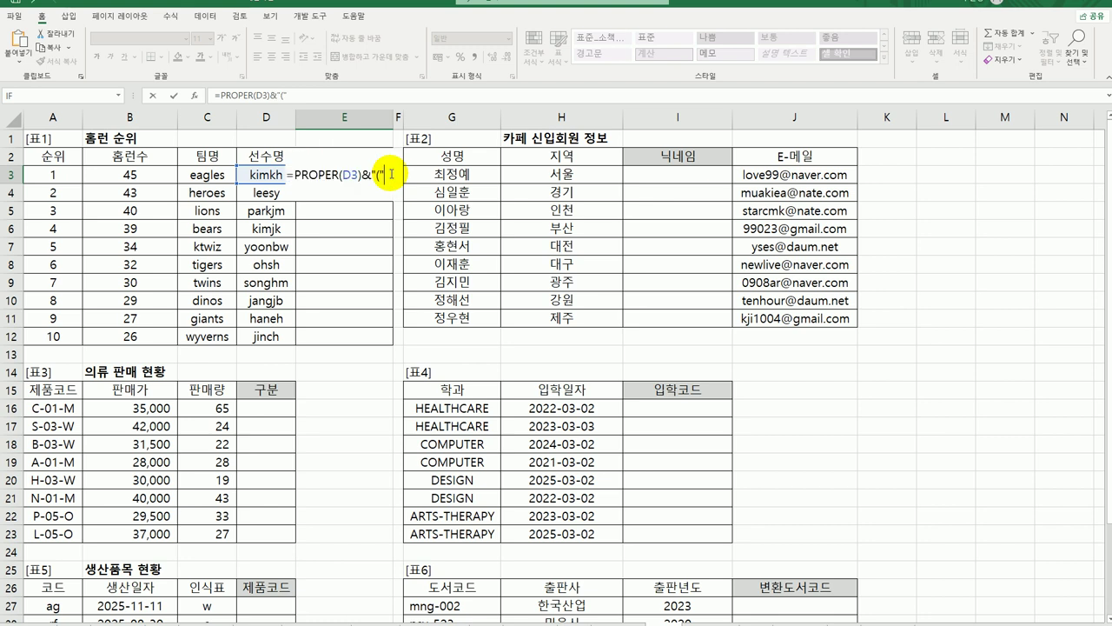
type("&upp")
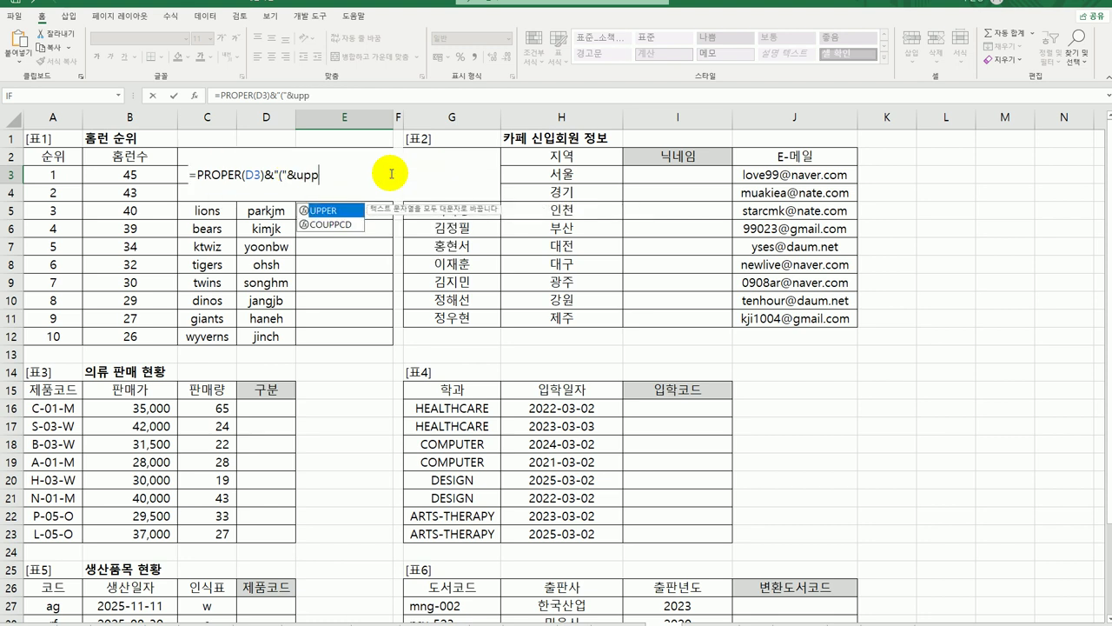
key("Tab")
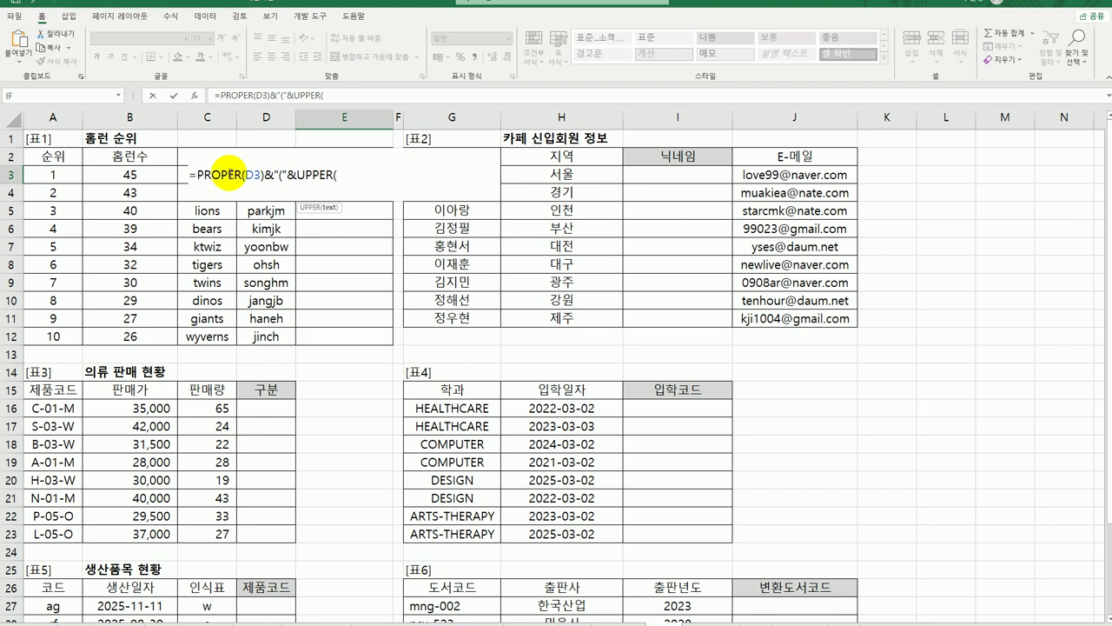
left_click(182, 174)
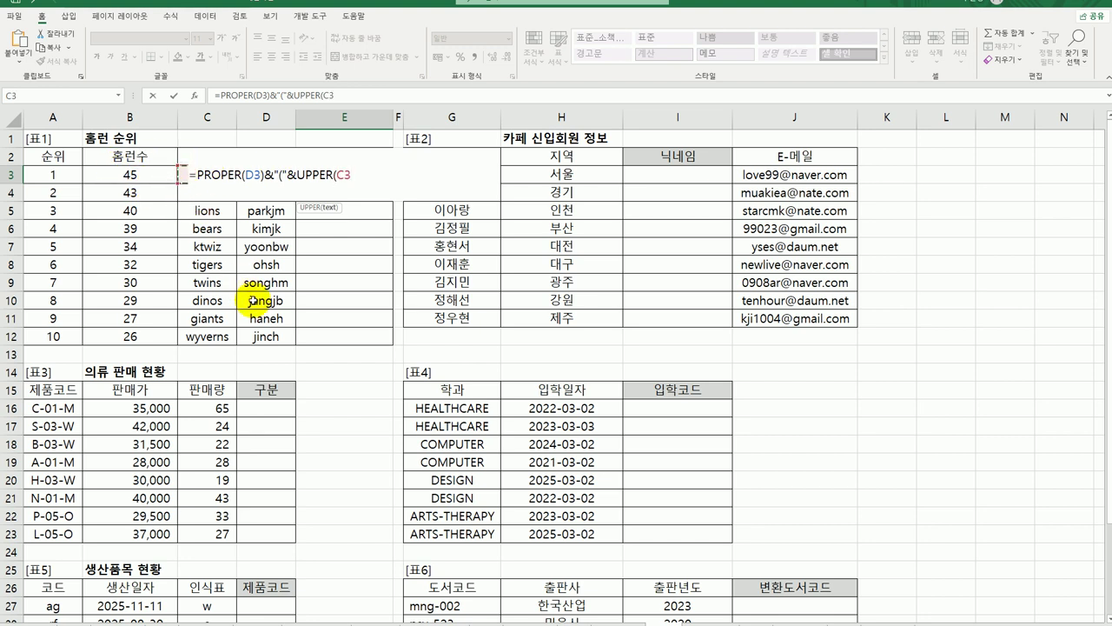
type(")")
key("Return")
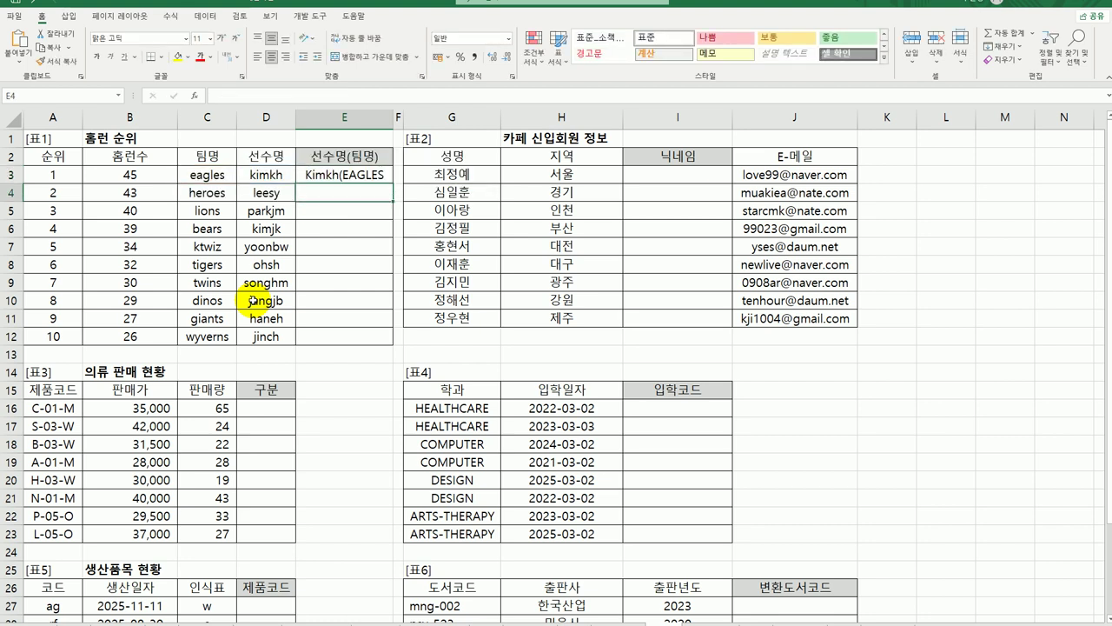
Append &")" to the formula in E3 and fill it down through E12.
double_click(379, 172)
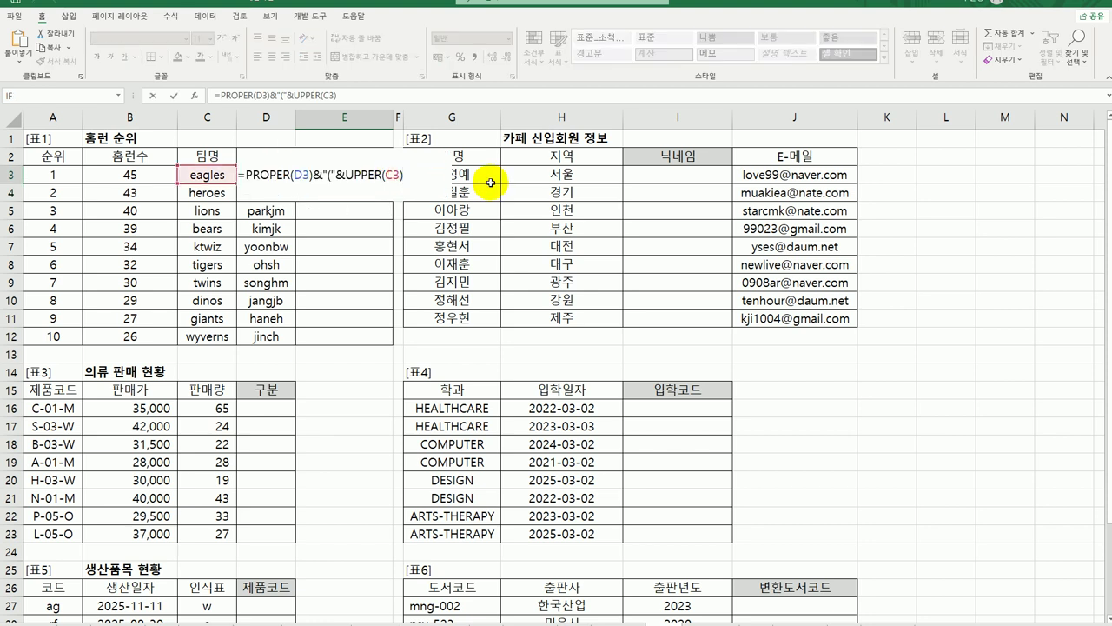
type("&\")\"")
key("Return")
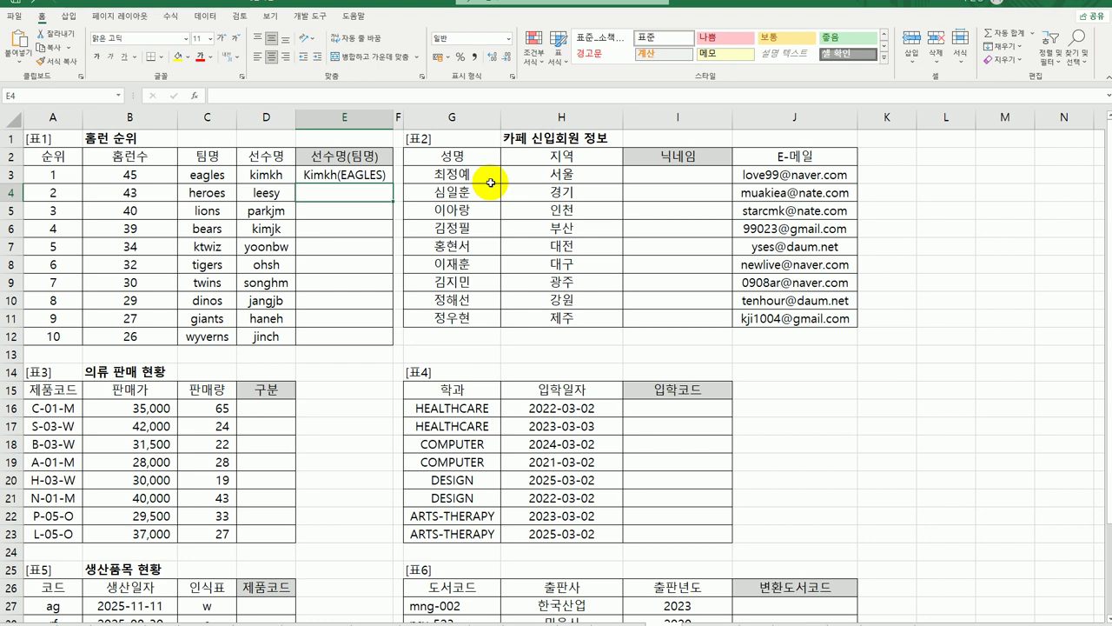
left_click(379, 176)
left_click_drag(394, 185, 370, 337)
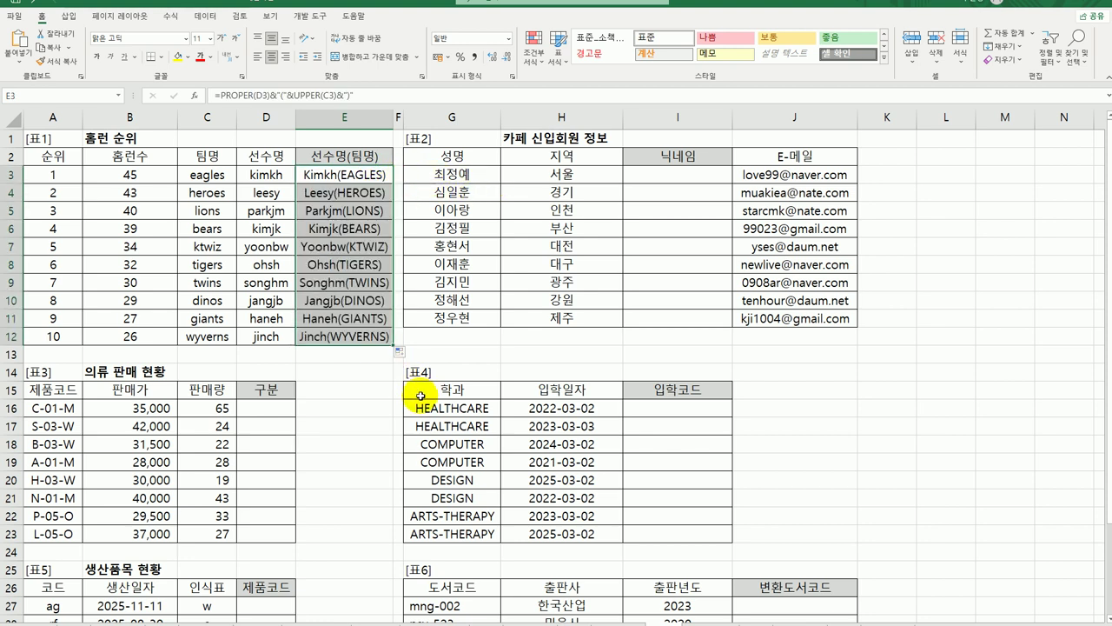
Enter a SEARCH formula in I3 that finds "@" in J3 from start number 1, and fill it down through I11.
left_click(709, 172)
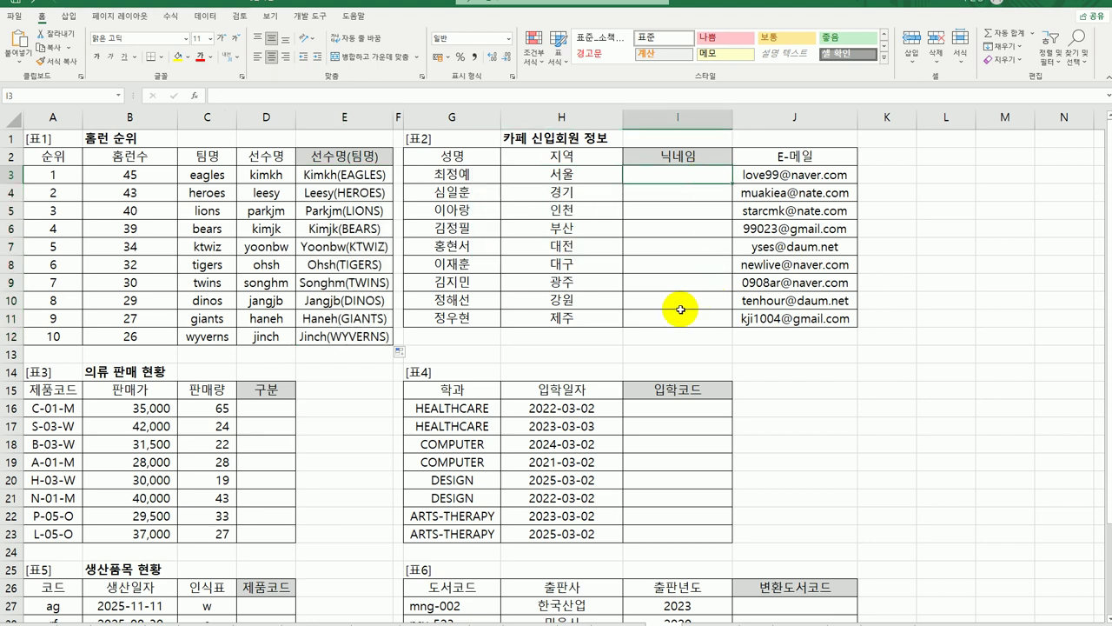
left_click(824, 176)
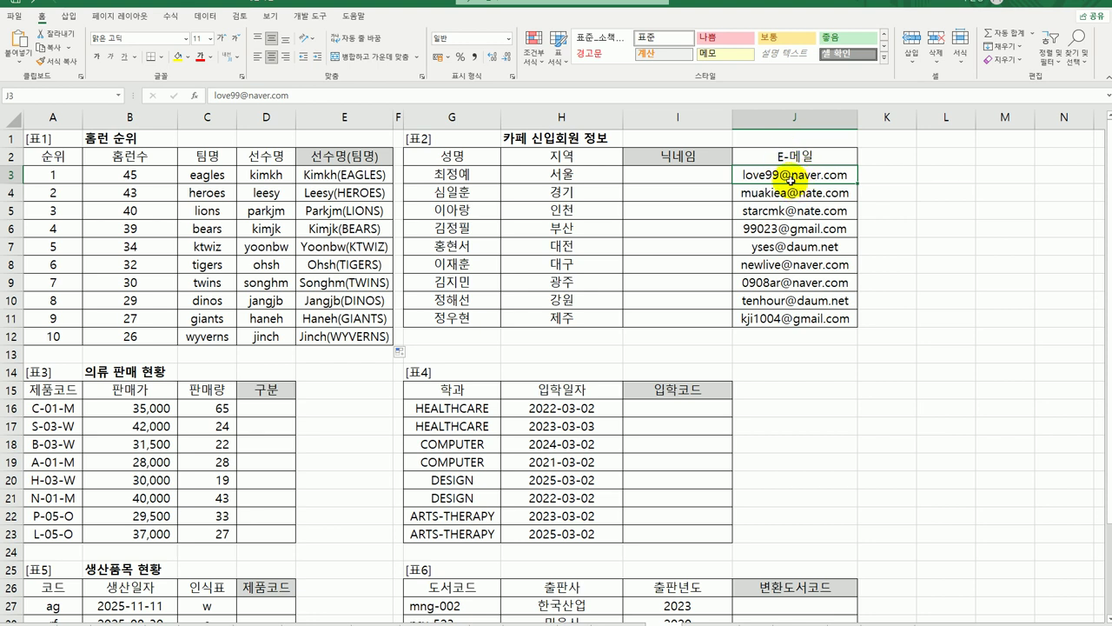
left_click(708, 173)
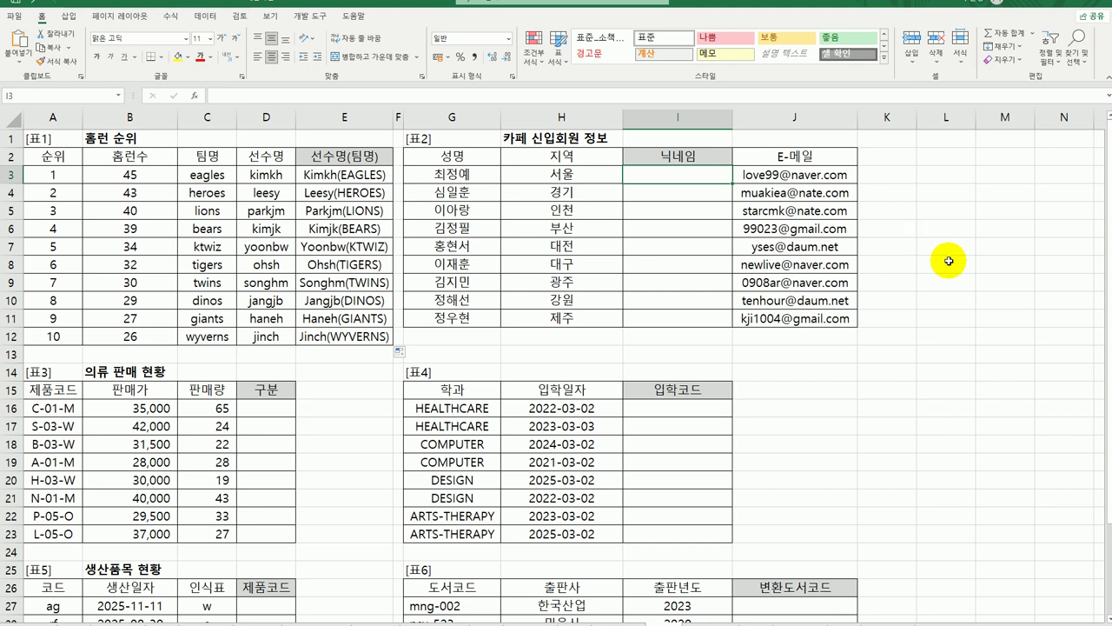
type("=")
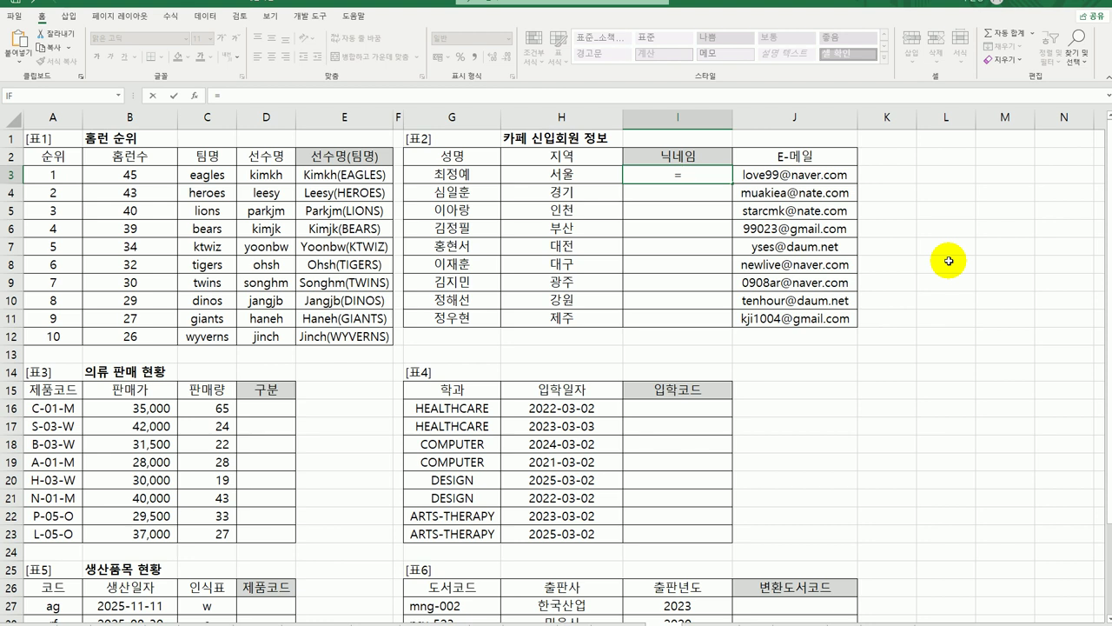
type("se")
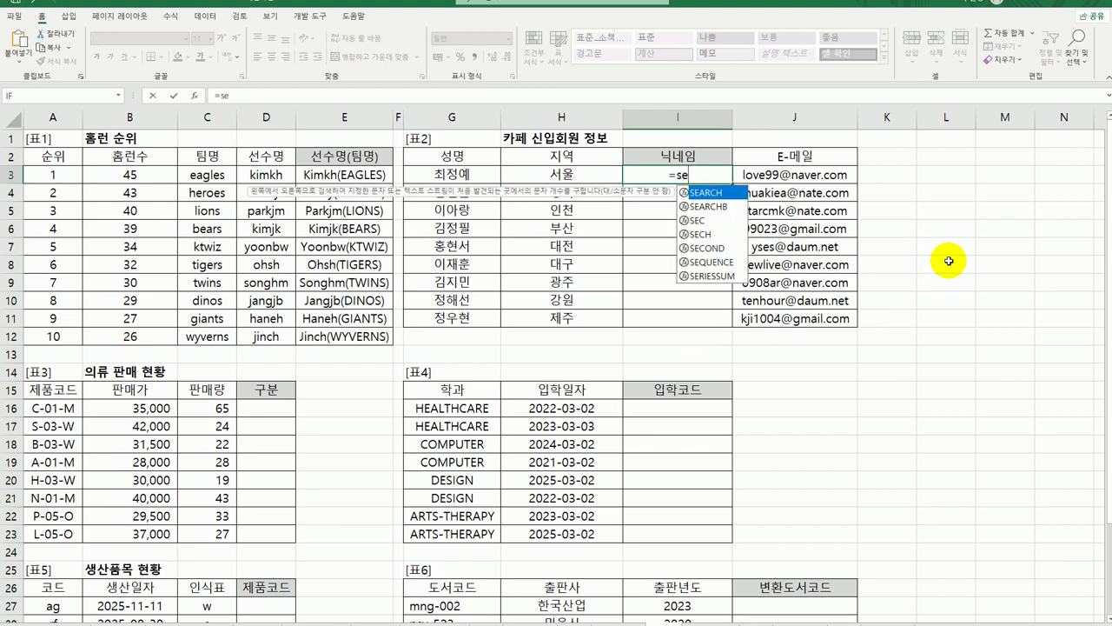
key("Tab")
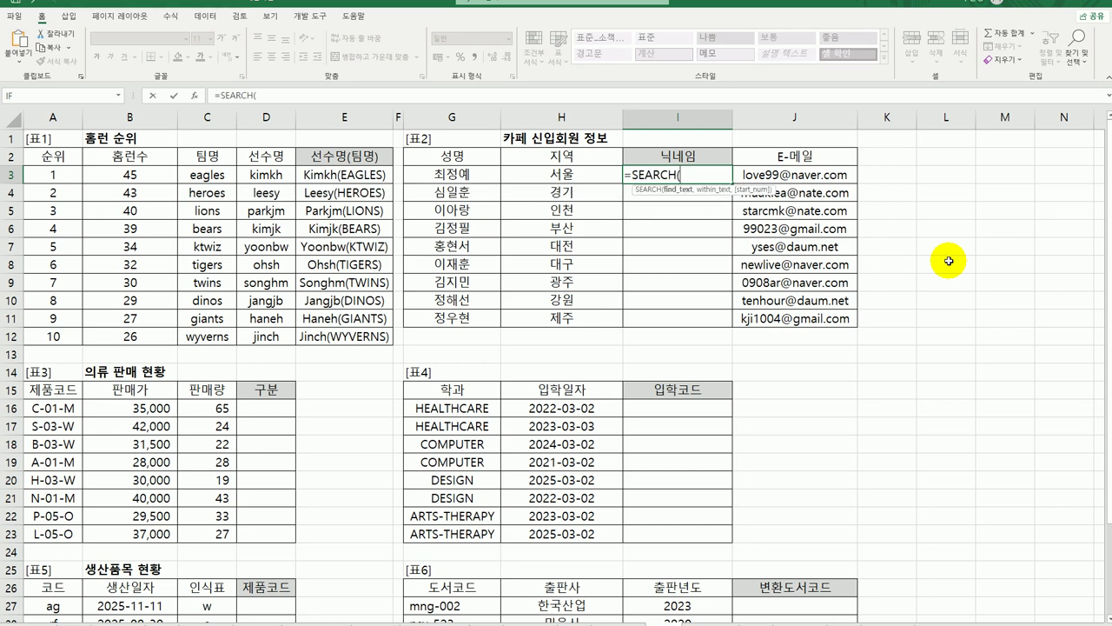
left_click(195, 95)
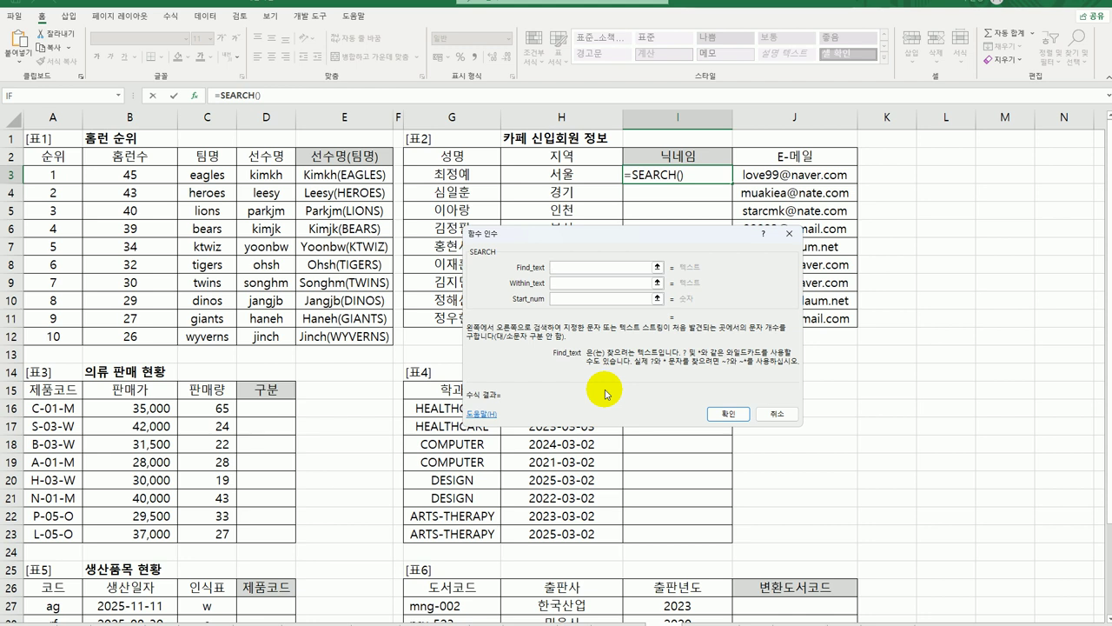
type("@")
key("Tab")
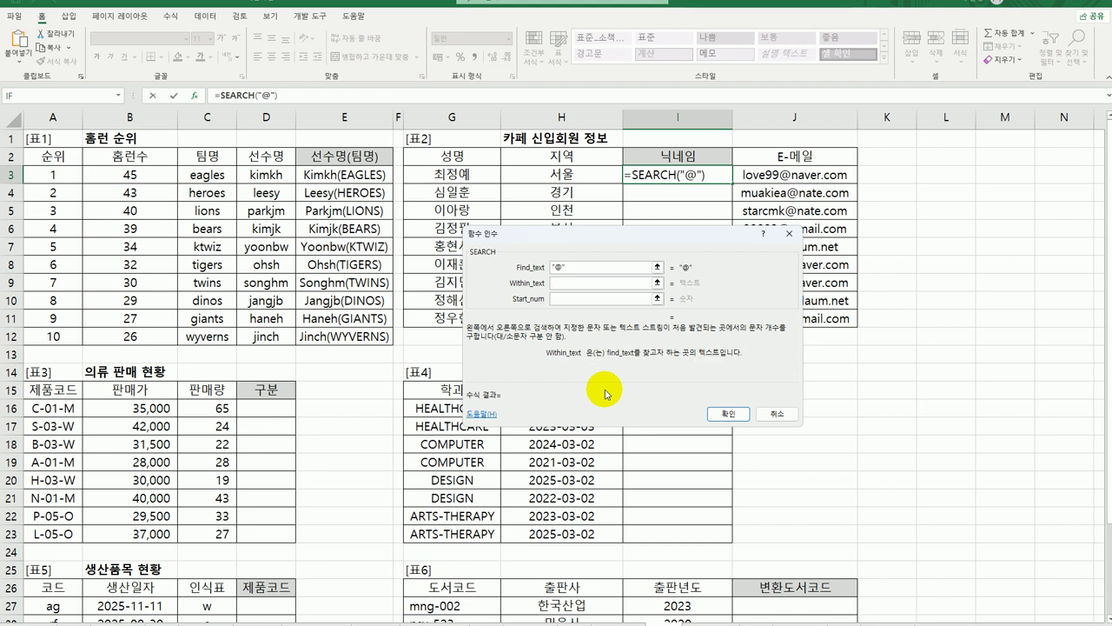
left_click(756, 175)
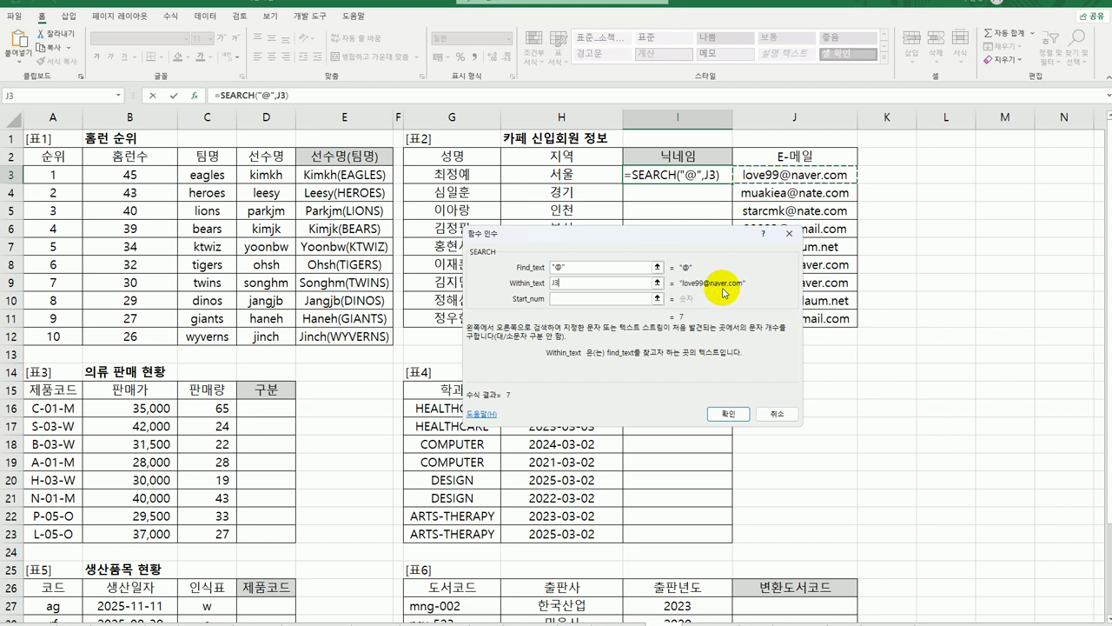
left_click(608, 301)
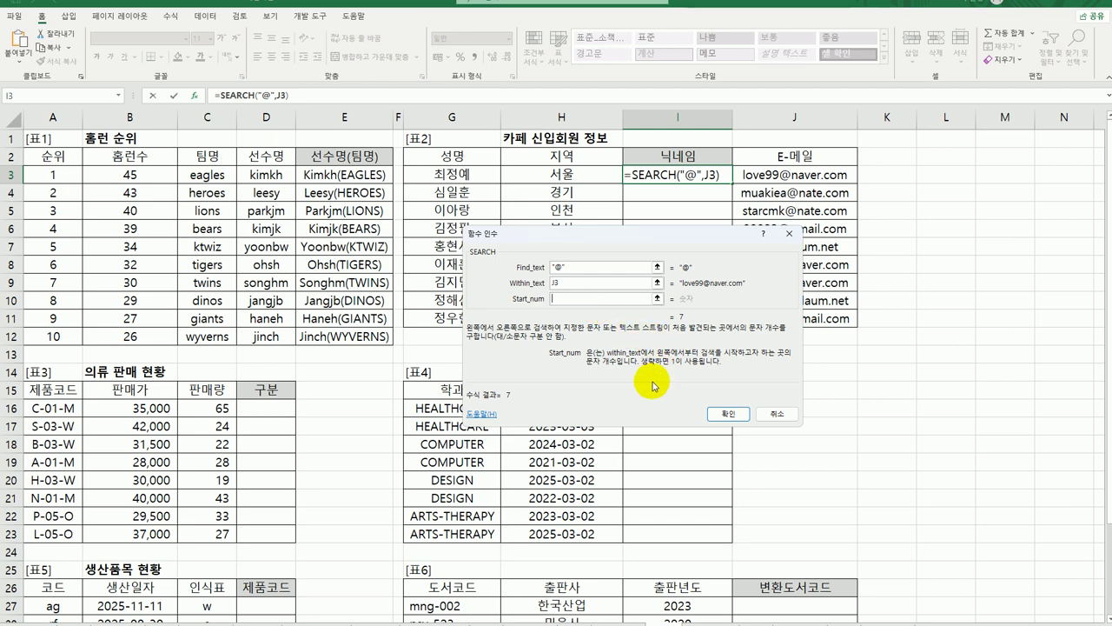
left_click(743, 415)
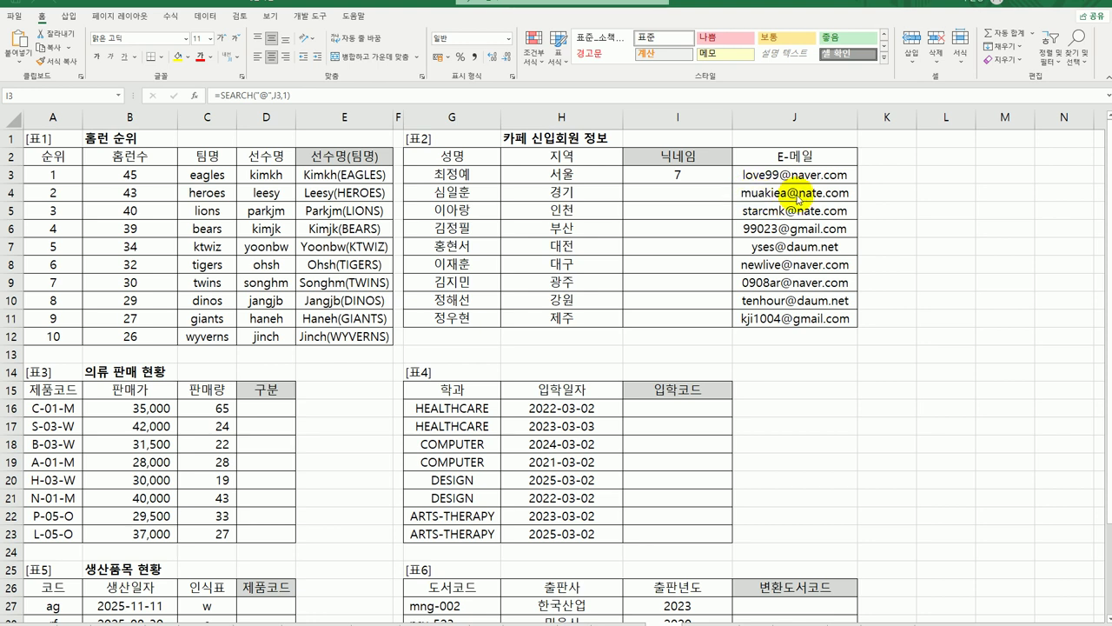
left_click(695, 178)
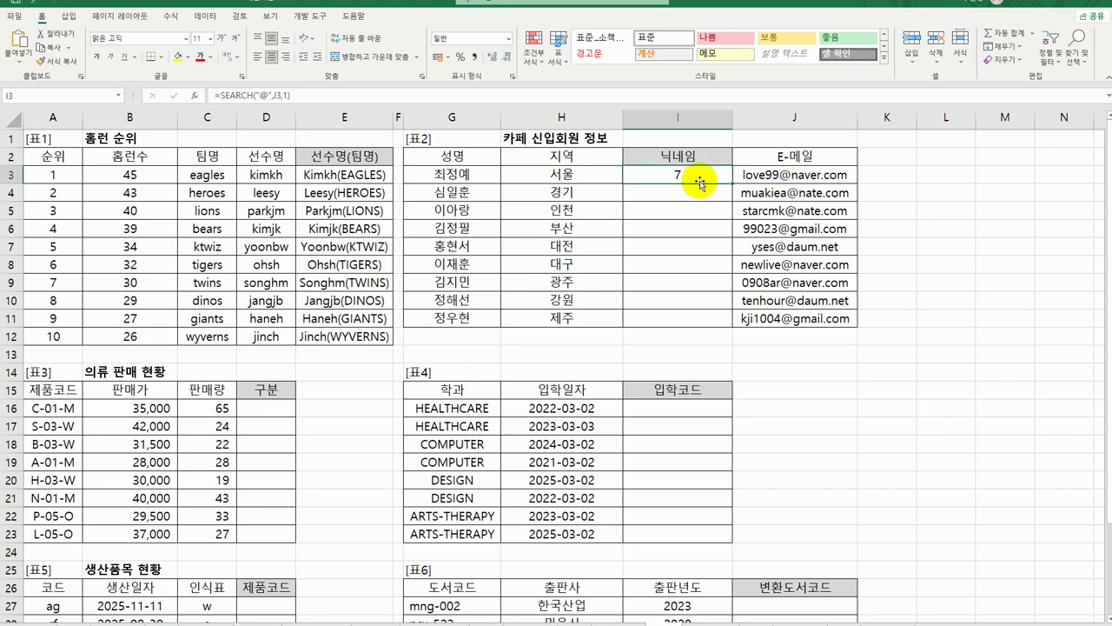
left_click_drag(733, 183, 720, 327)
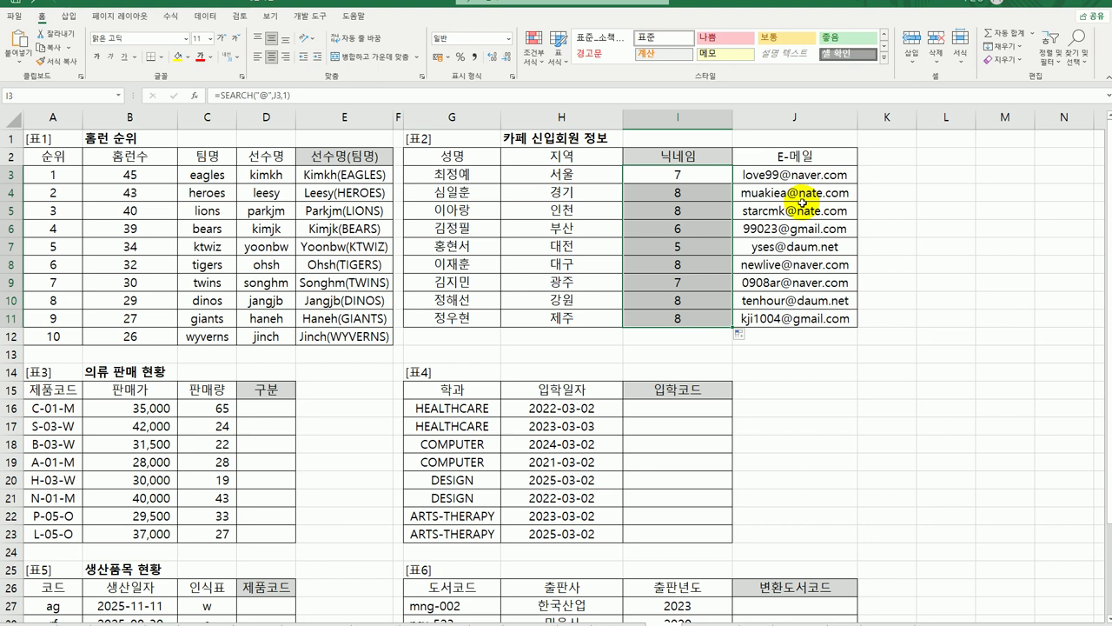
Subtract 1 from the SEARCH formula in I3 and fill the revised formula down through I11.
double_click(698, 174)
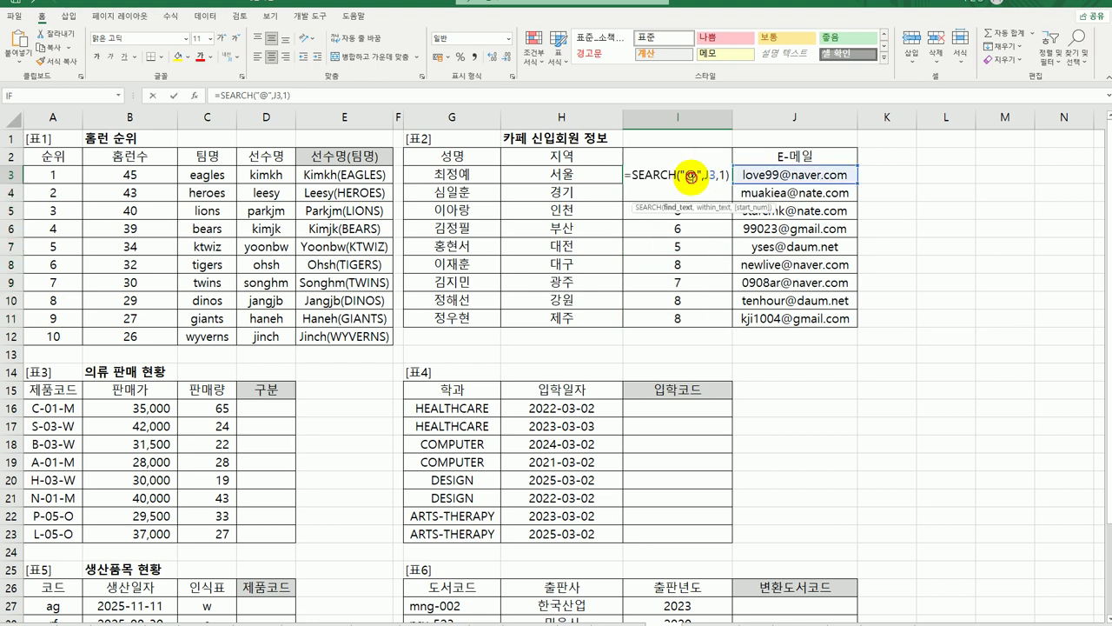
left_click(729, 175)
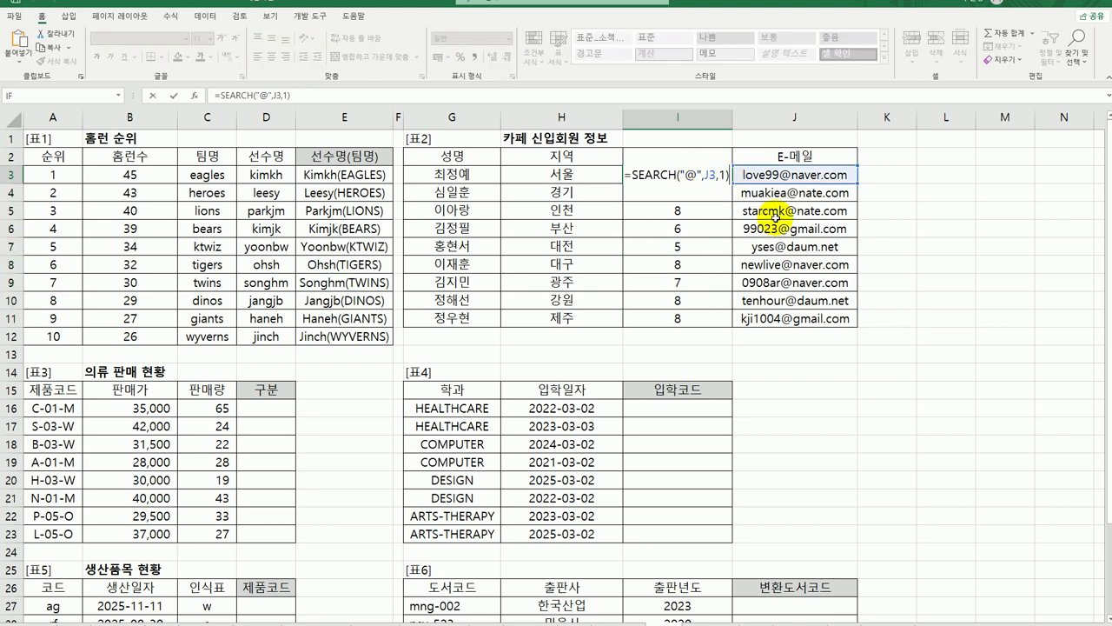
type("-1")
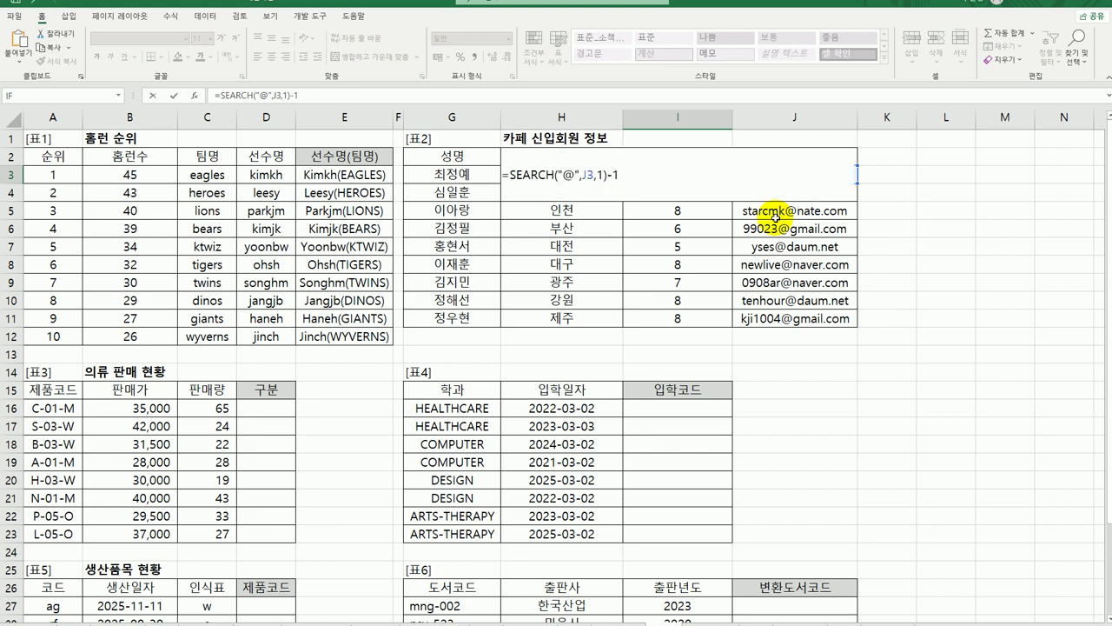
key("Return")
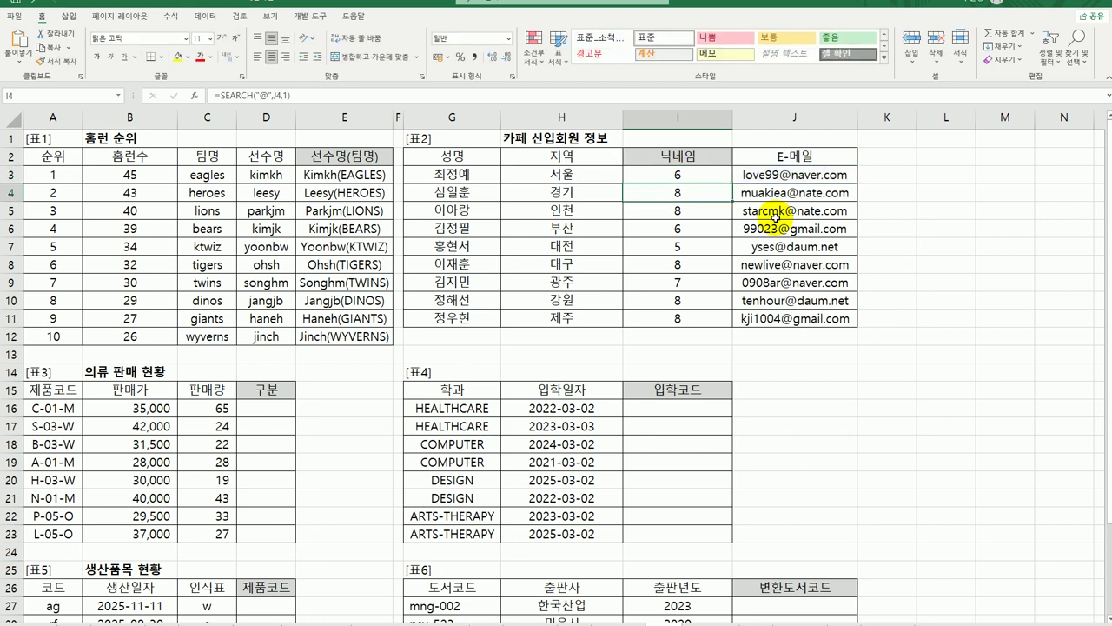
left_click(695, 176)
left_click_drag(731, 183, 706, 328)
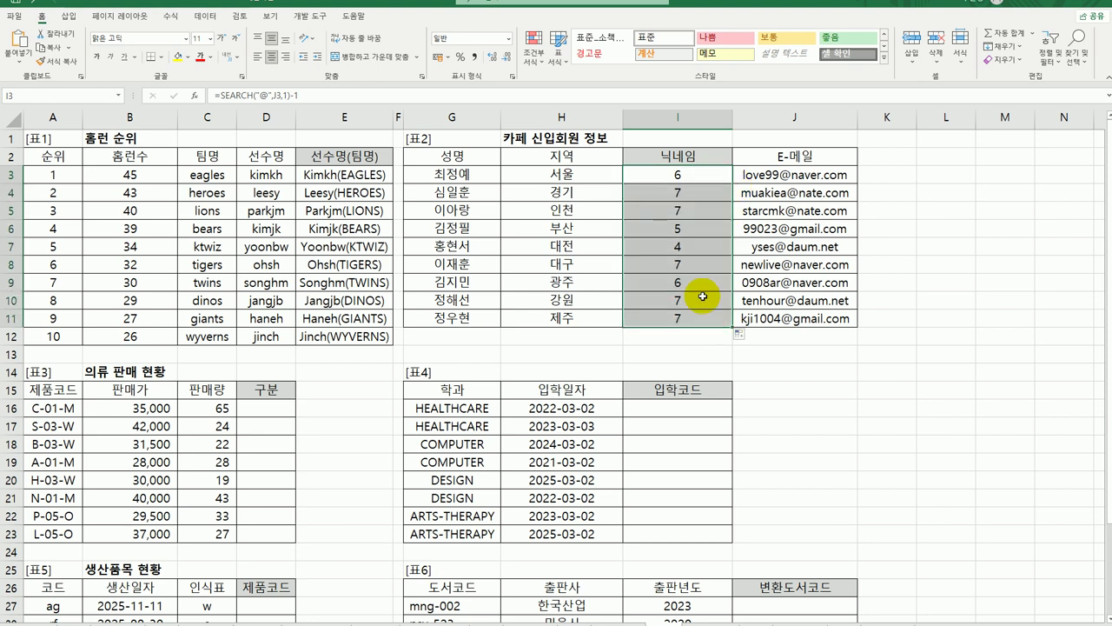
Turn the formula in I3 into a MID function with SEARCH("@",J3,1)-1 as its Num_chars argument.
left_click(680, 176)
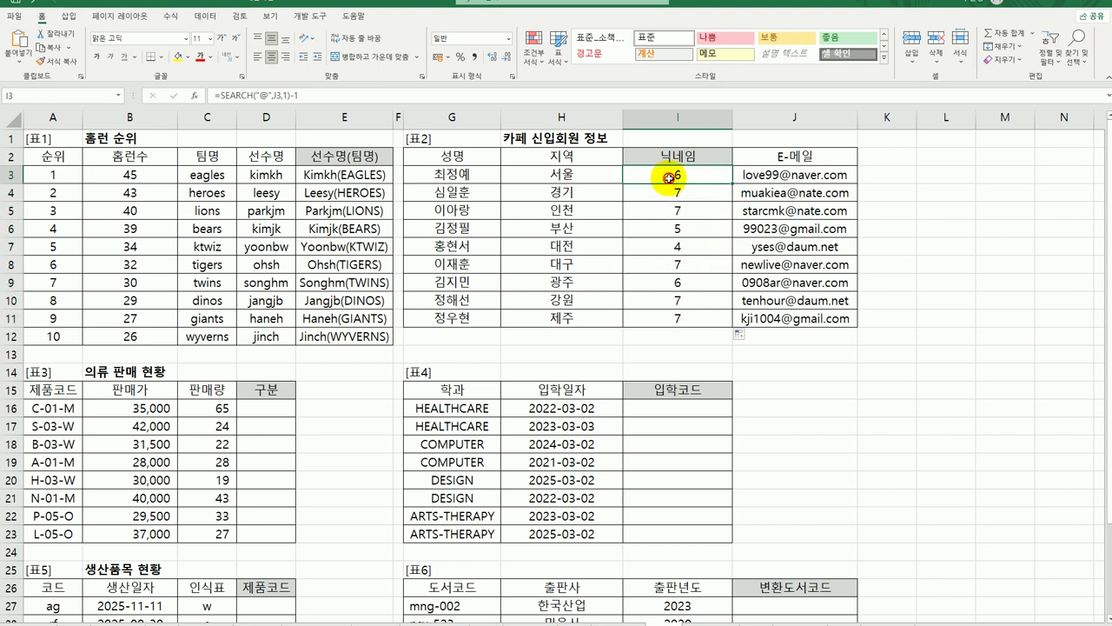
double_click(680, 177)
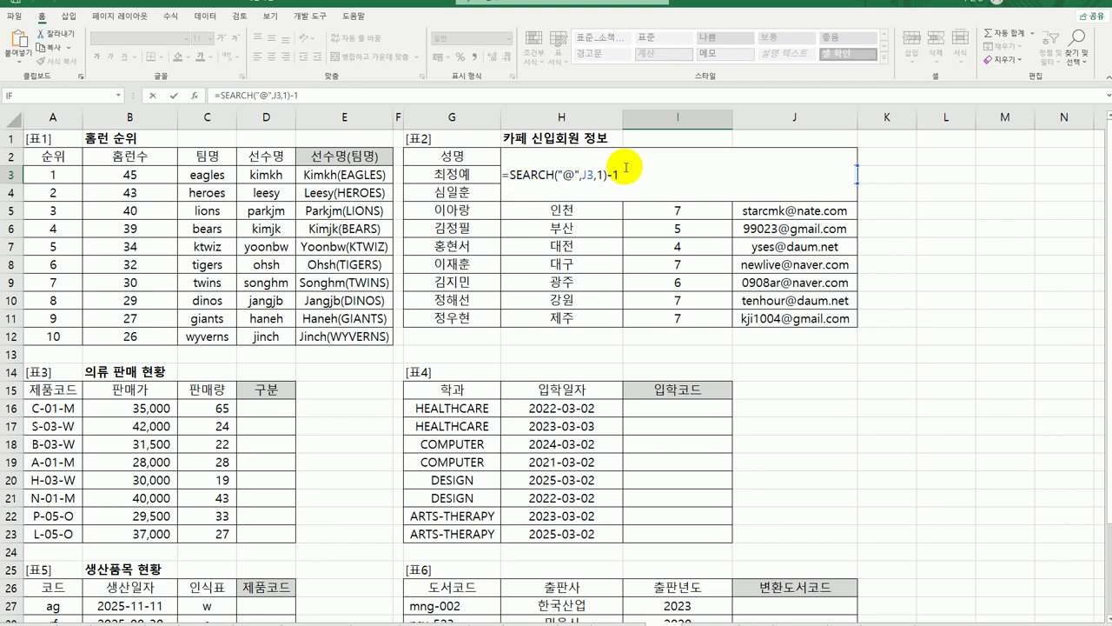
type("mi")
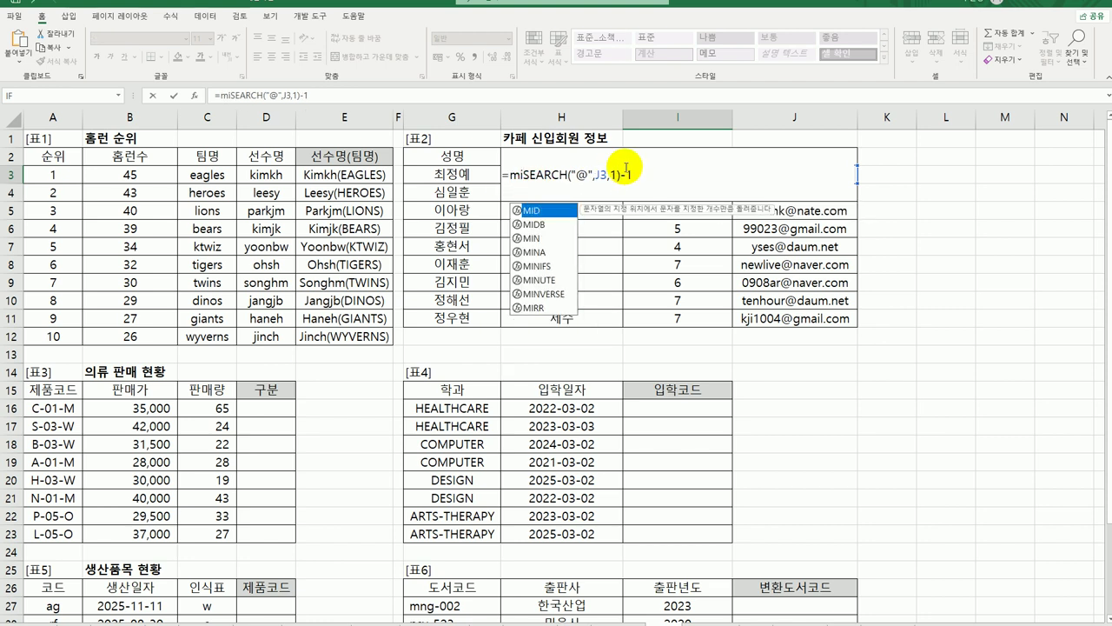
key("Tab")
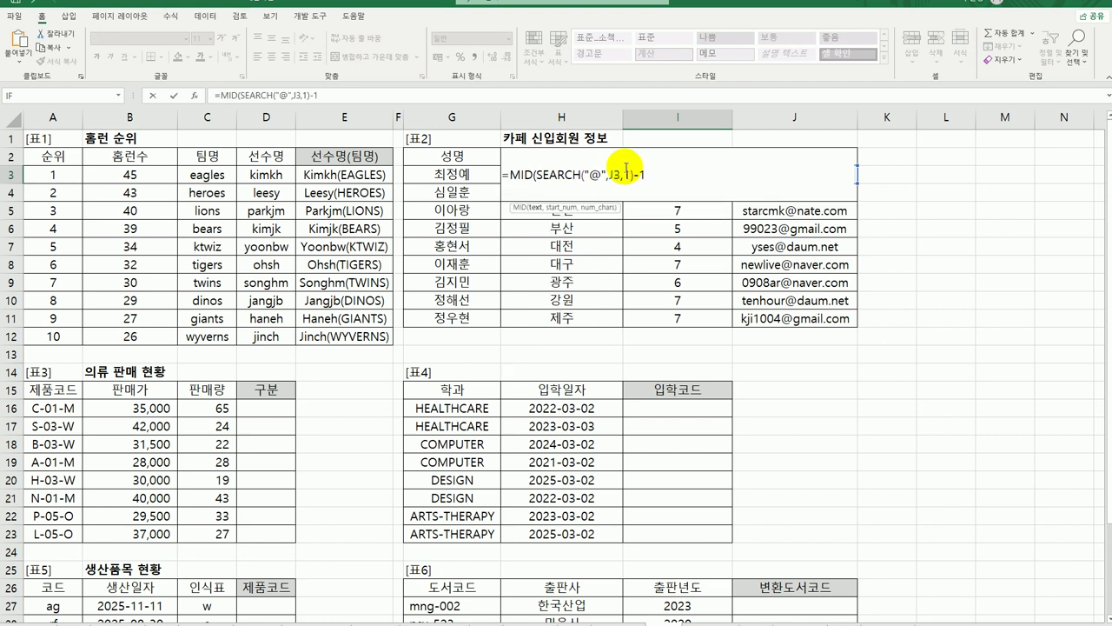
left_click(194, 94)
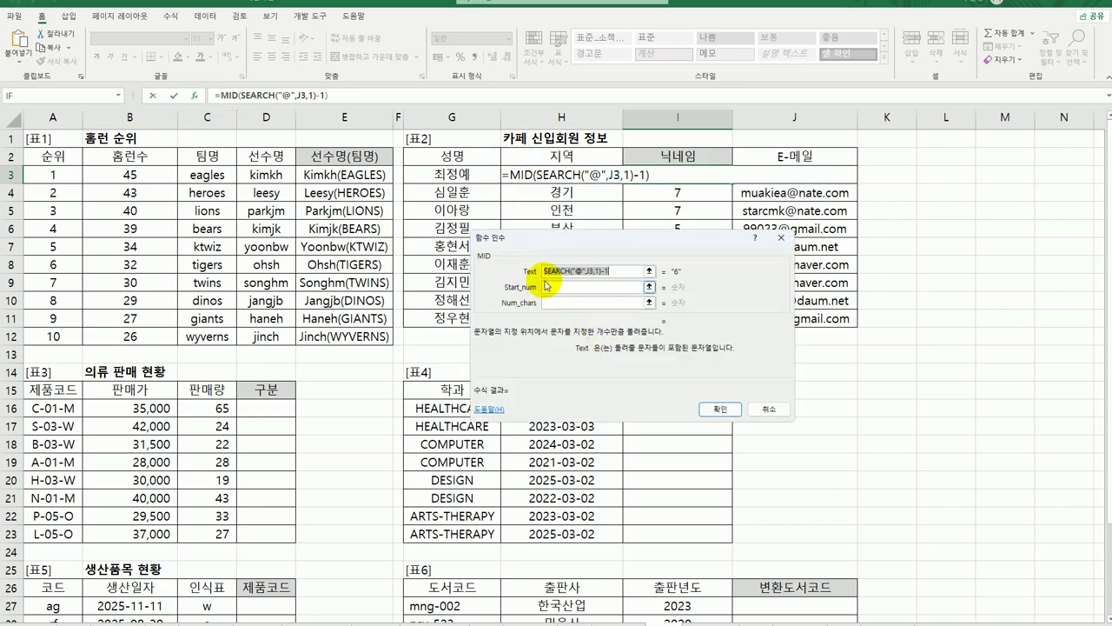
left_click_drag(599, 240, 577, 342)
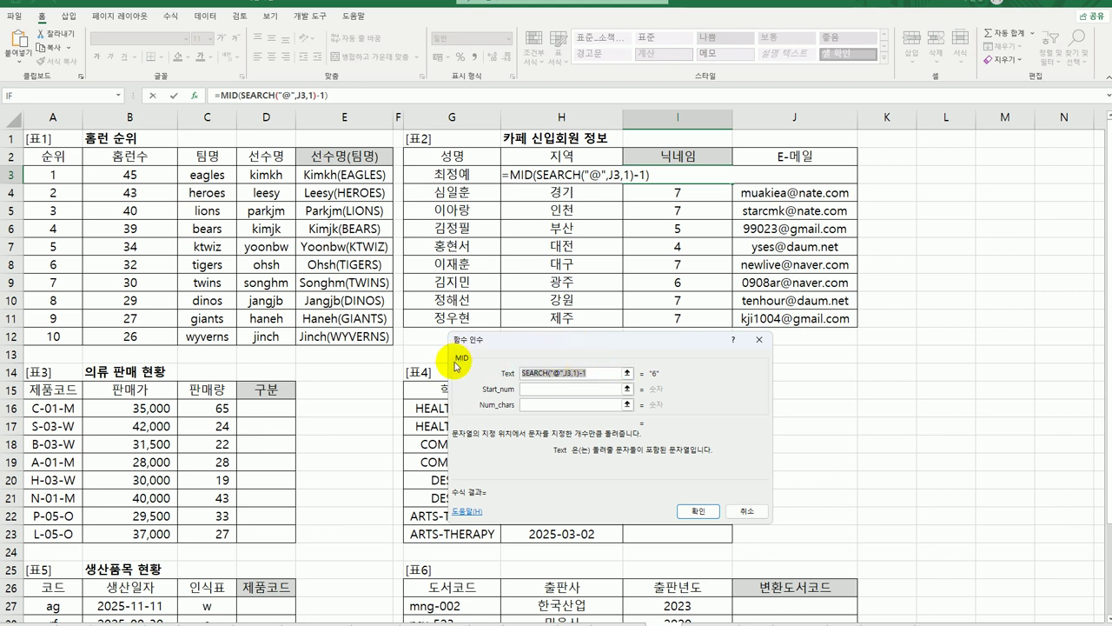
key("Delete")
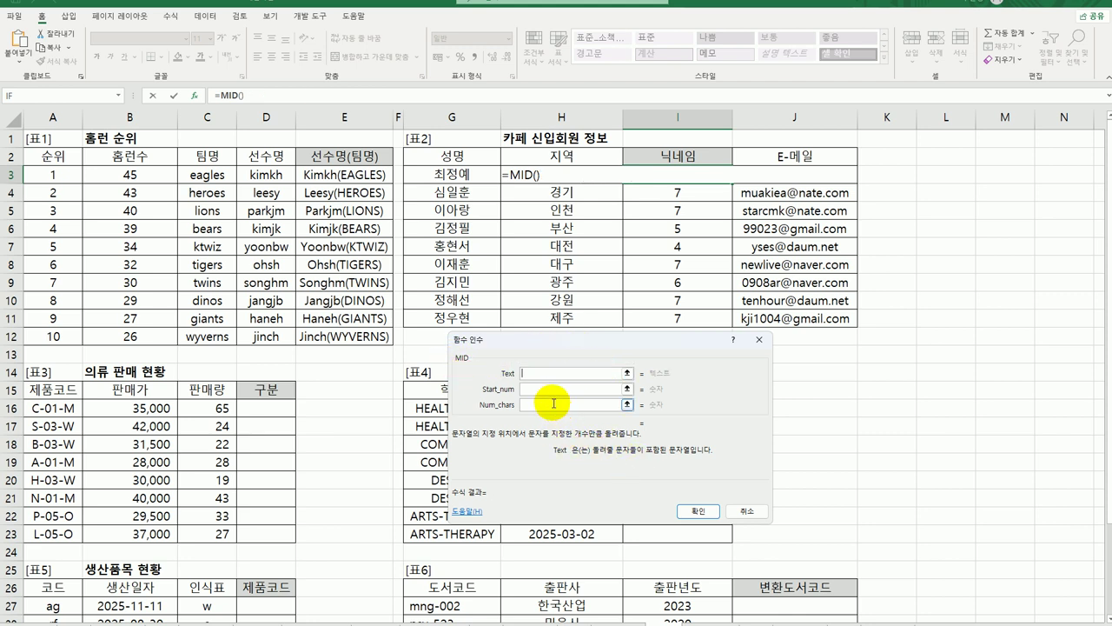
left_click(554, 403)
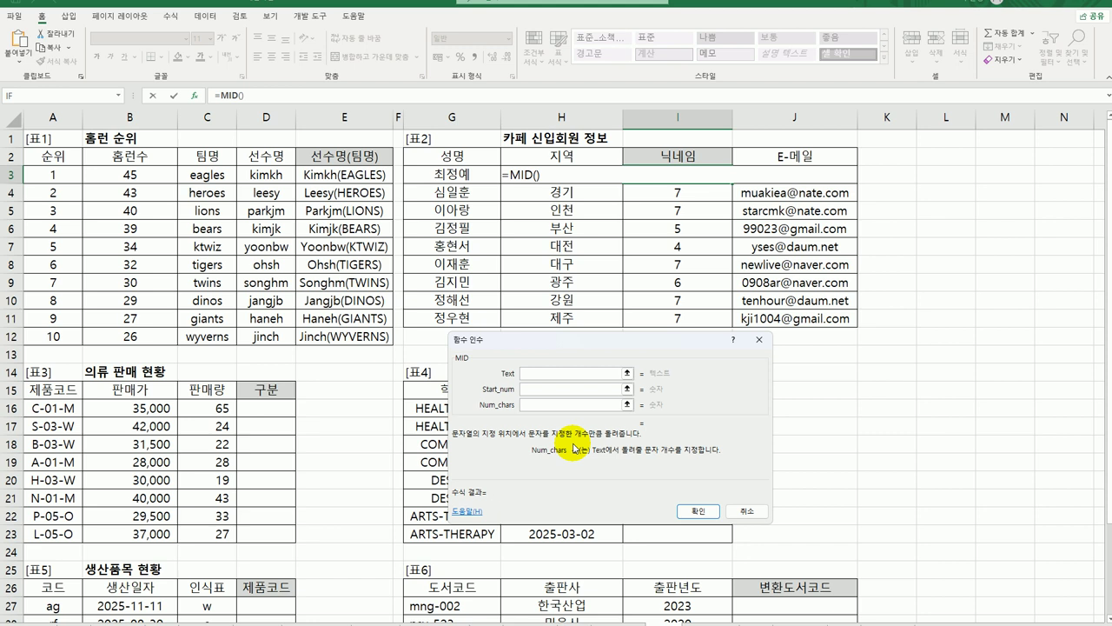
type("SEARCH(\"@\",J3,1)-1")
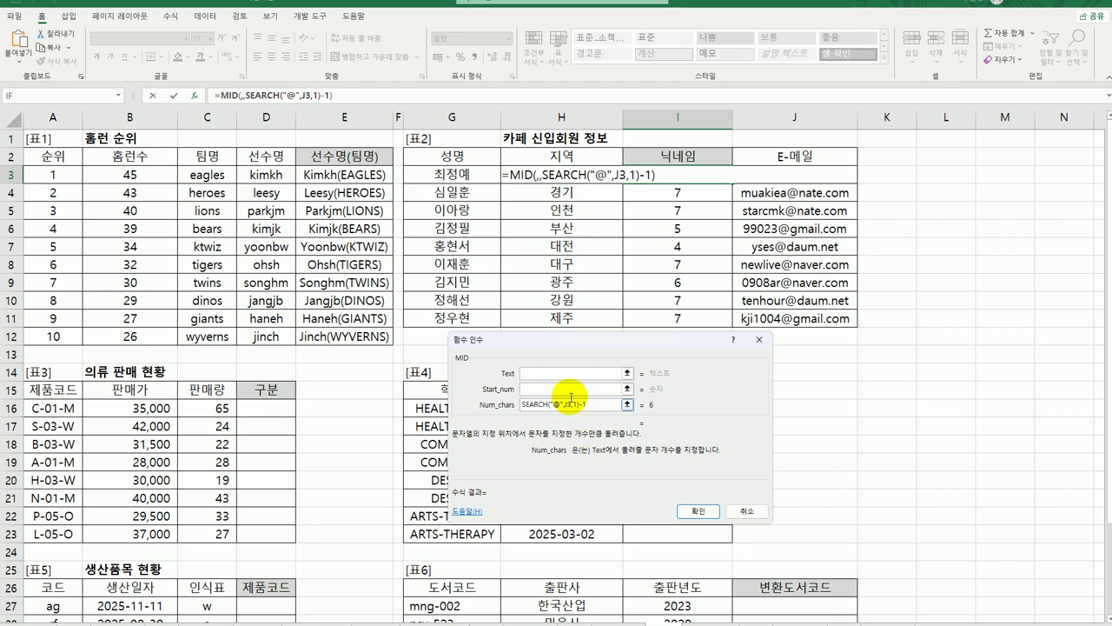
Set MID's Text to J3 and Start_num to 1 in I3, and fill the completed formula down through I11.
left_click(563, 372)
left_click(789, 177)
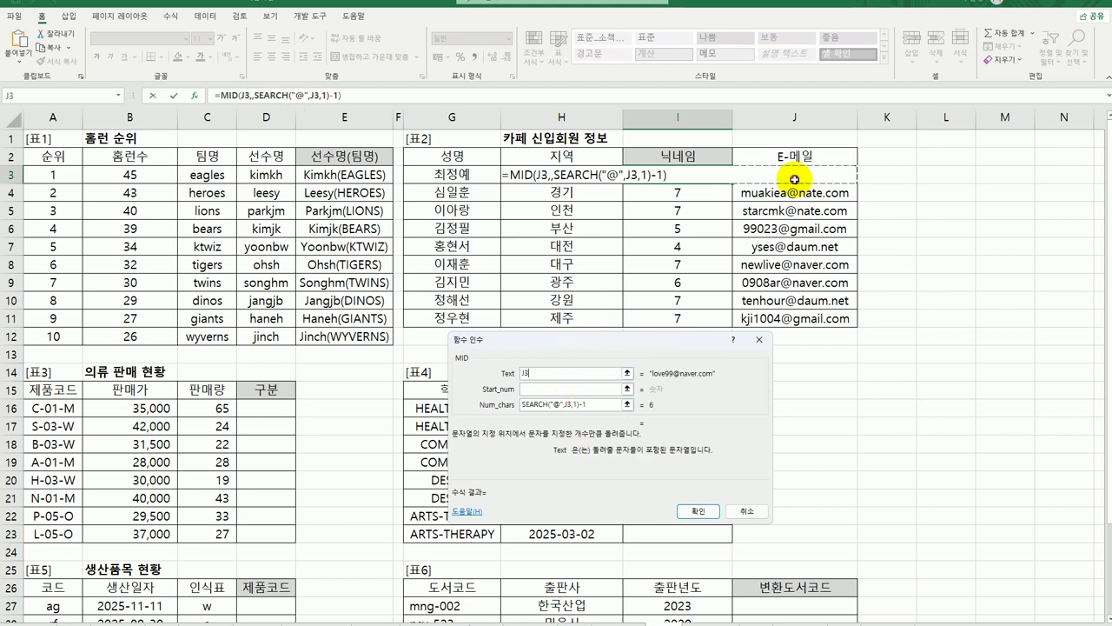
left_click(540, 389)
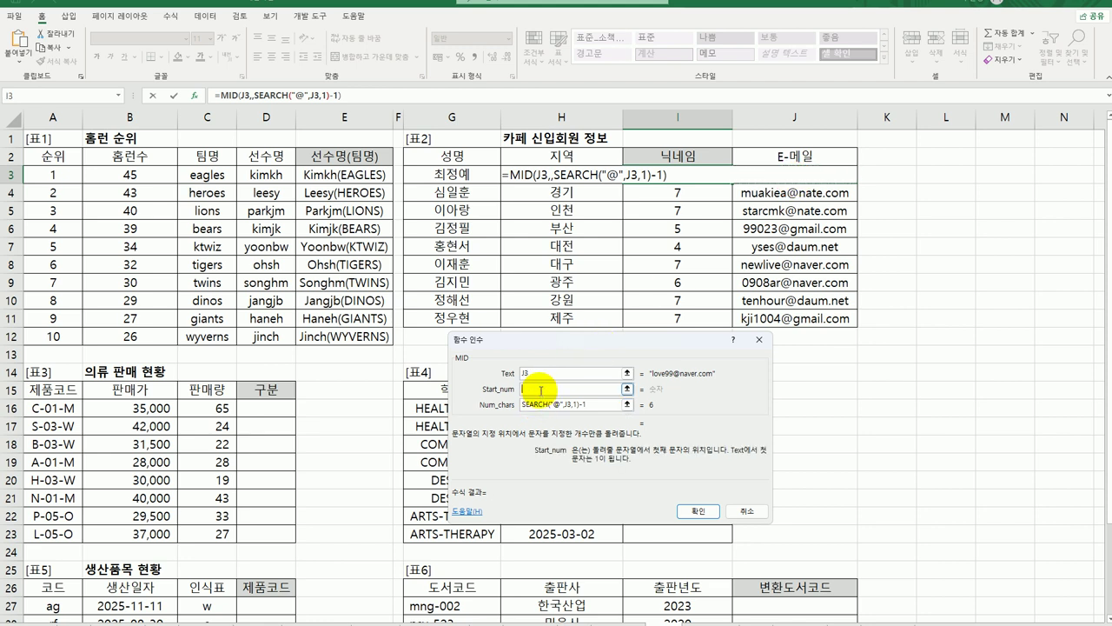
type("1")
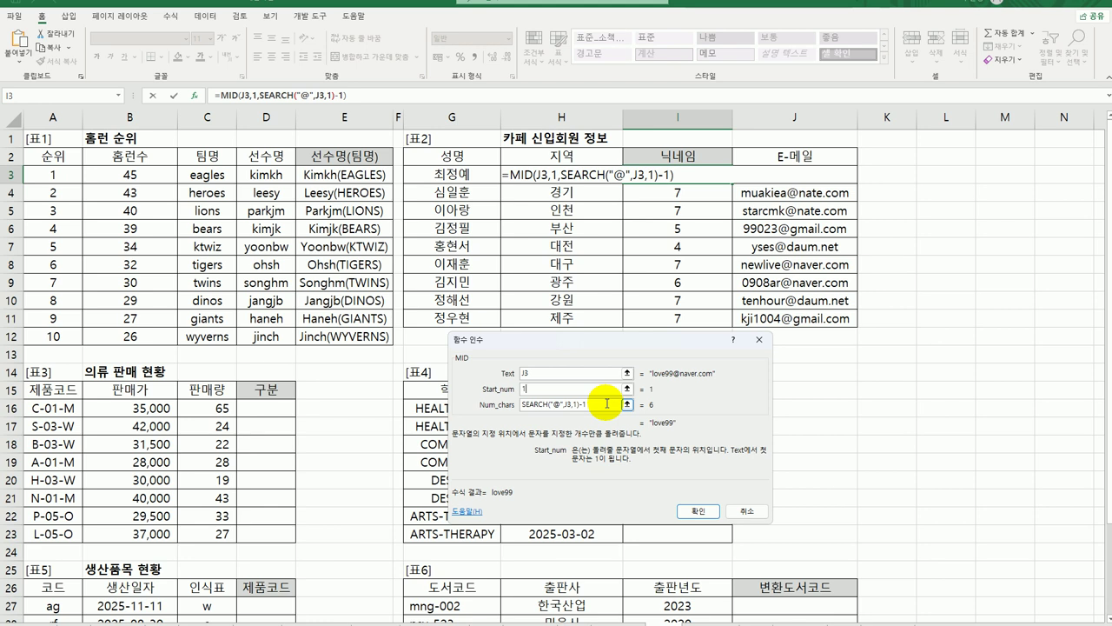
left_click_drag(609, 341, 540, 222)
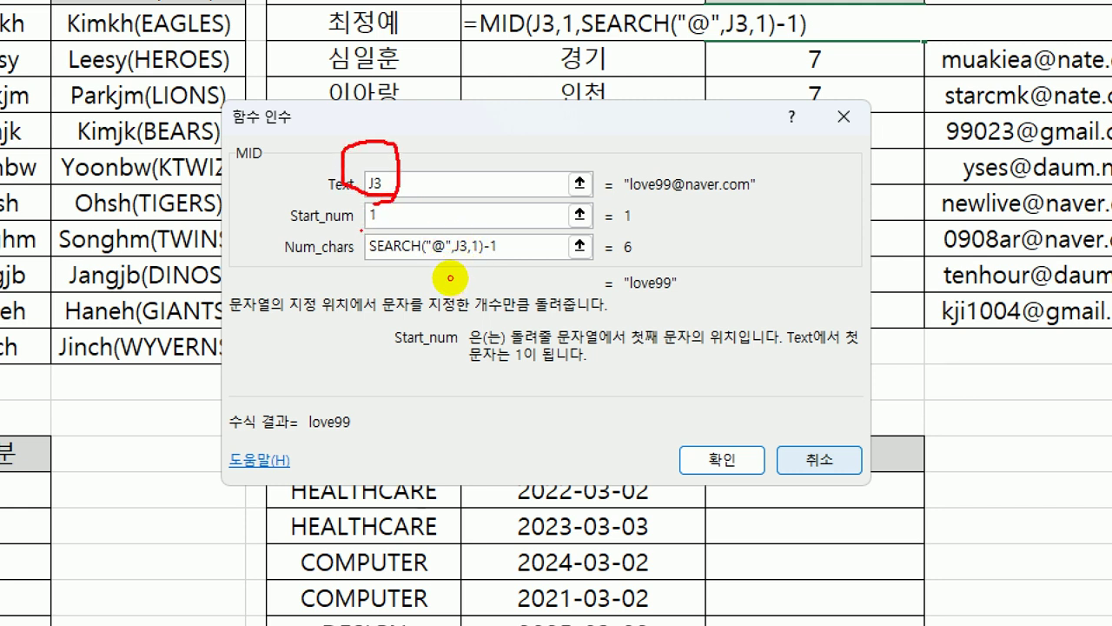
left_click_drag(360, 230, 381, 221)
mouse_move(369, 281)
left_mouse_down()
mouse_move(375, 265)
mouse_move(504, 271)
left_mouse_up()
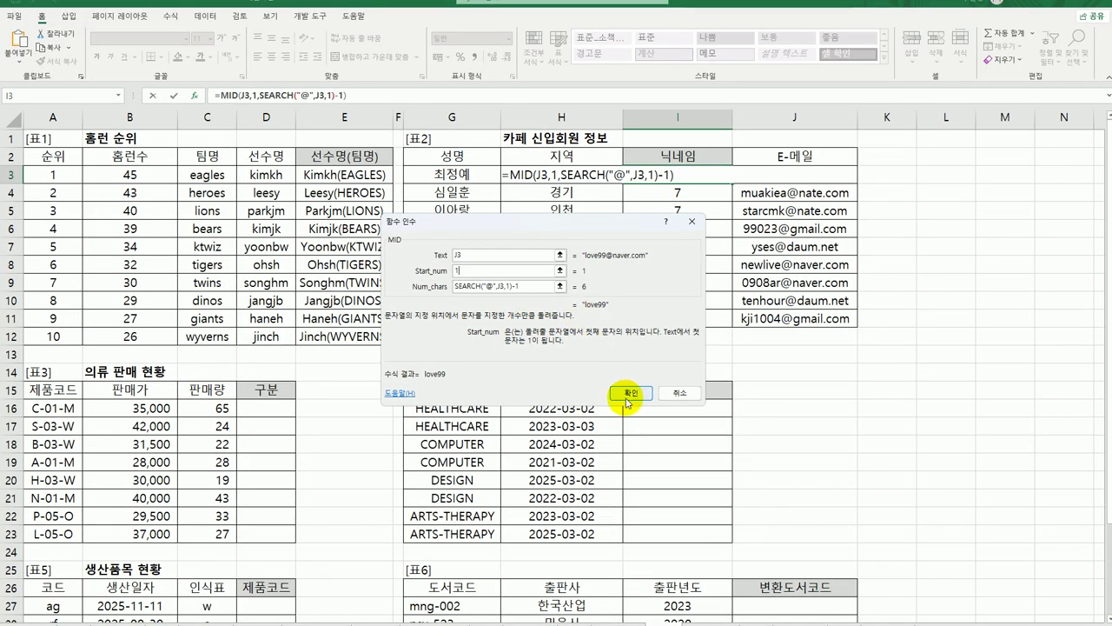
left_click(722, 459)
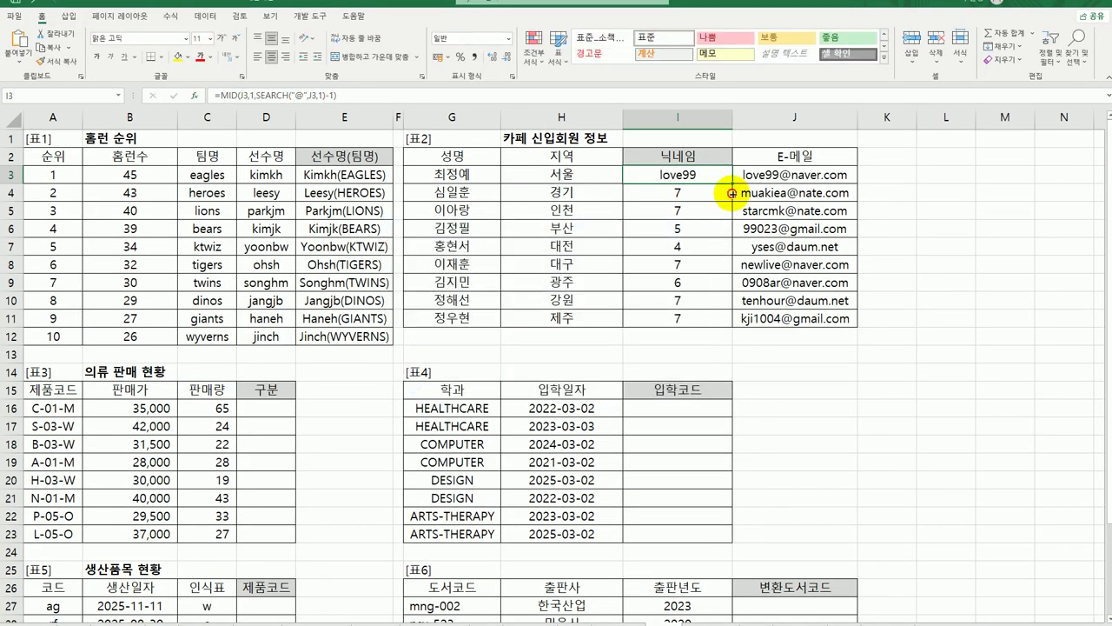
left_click_drag(732, 184, 722, 328)
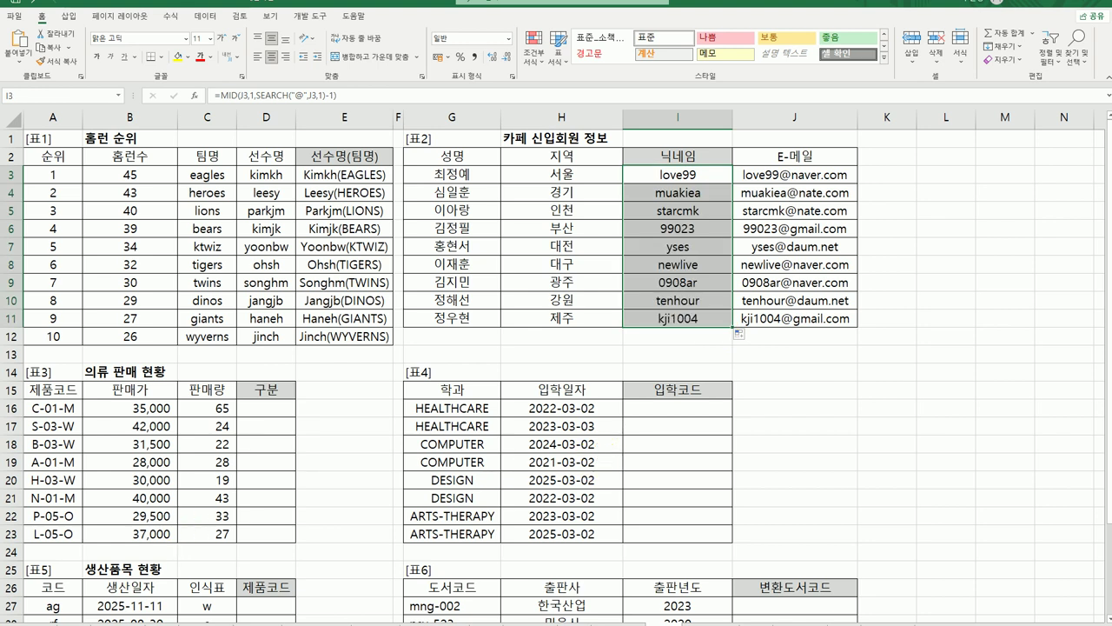
Enter =RIGHT(A16,1) in D16 to extract the product code's last character, and fill it down through D23.
left_click(268, 408)
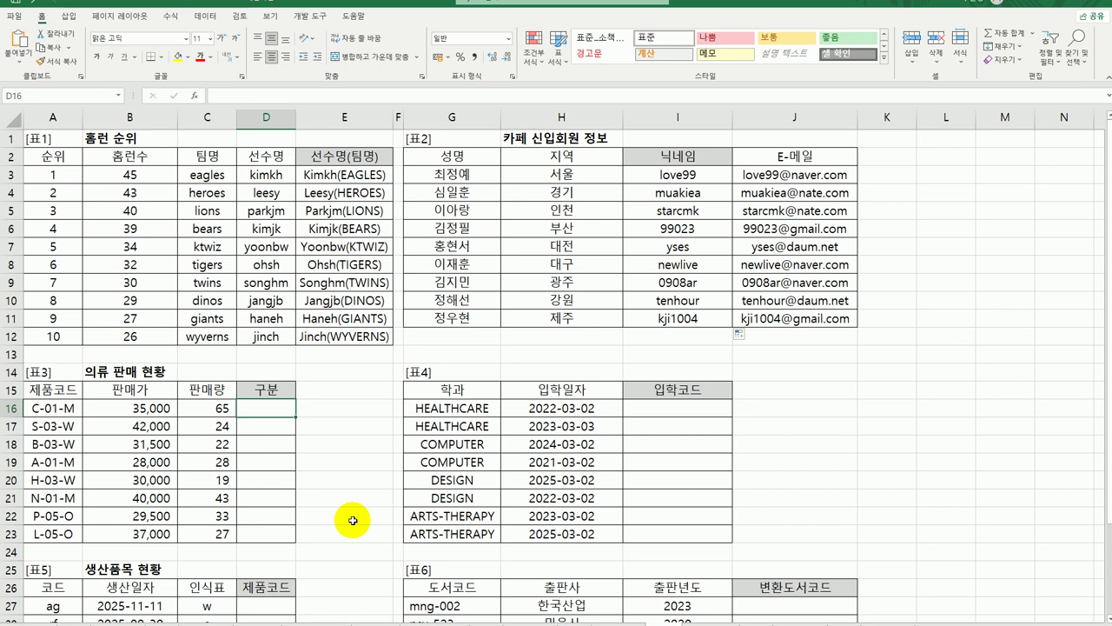
type("=rih")
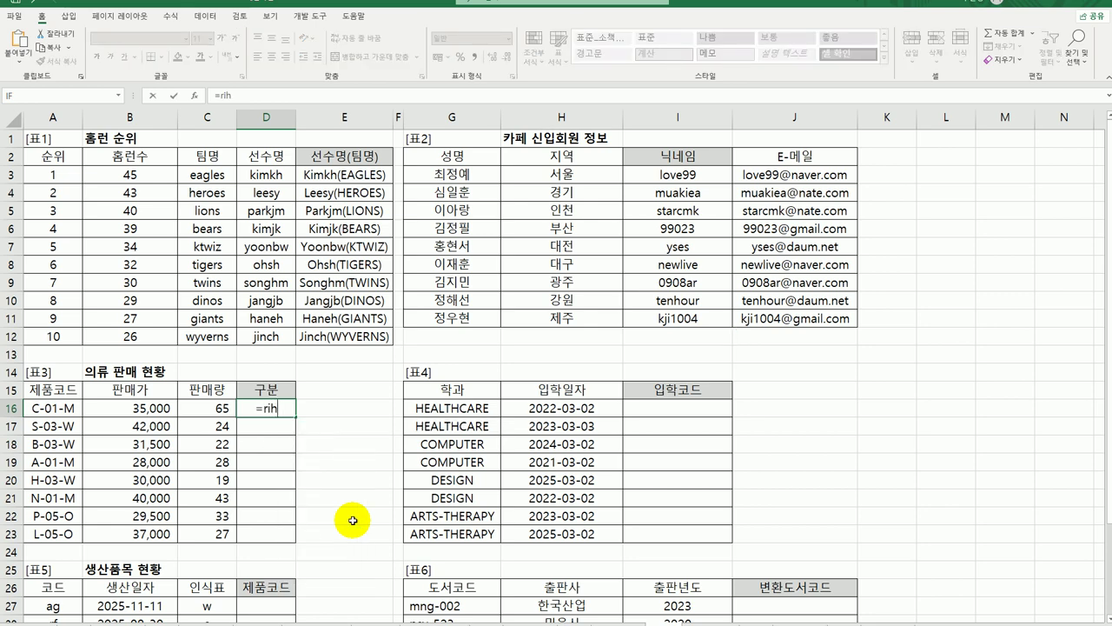
key("BackSpace")
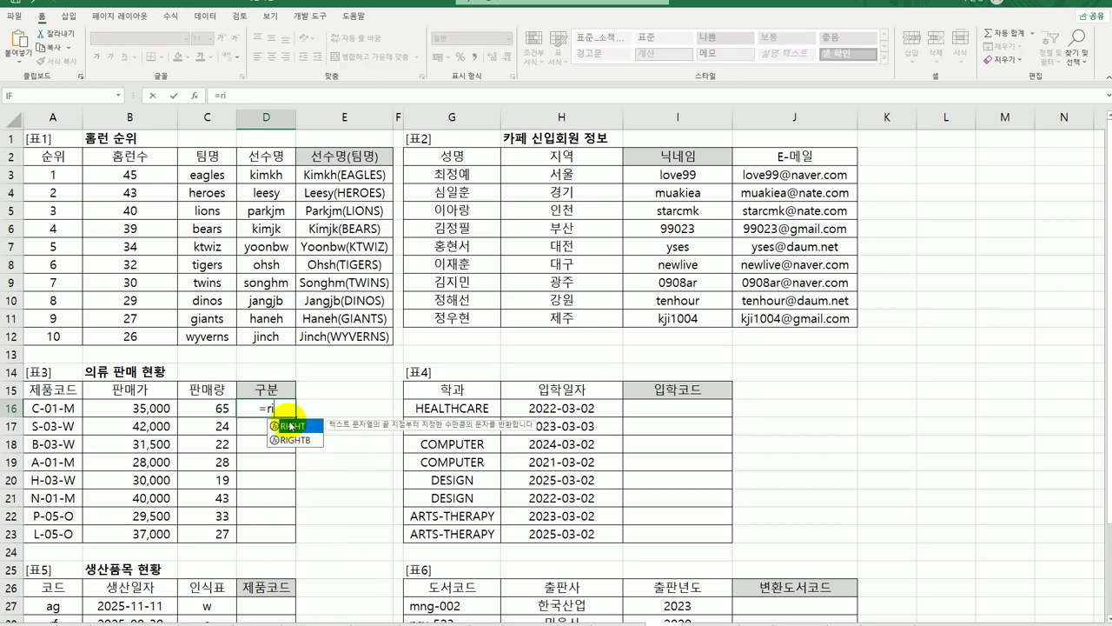
double_click(292, 426)
left_click(66, 408)
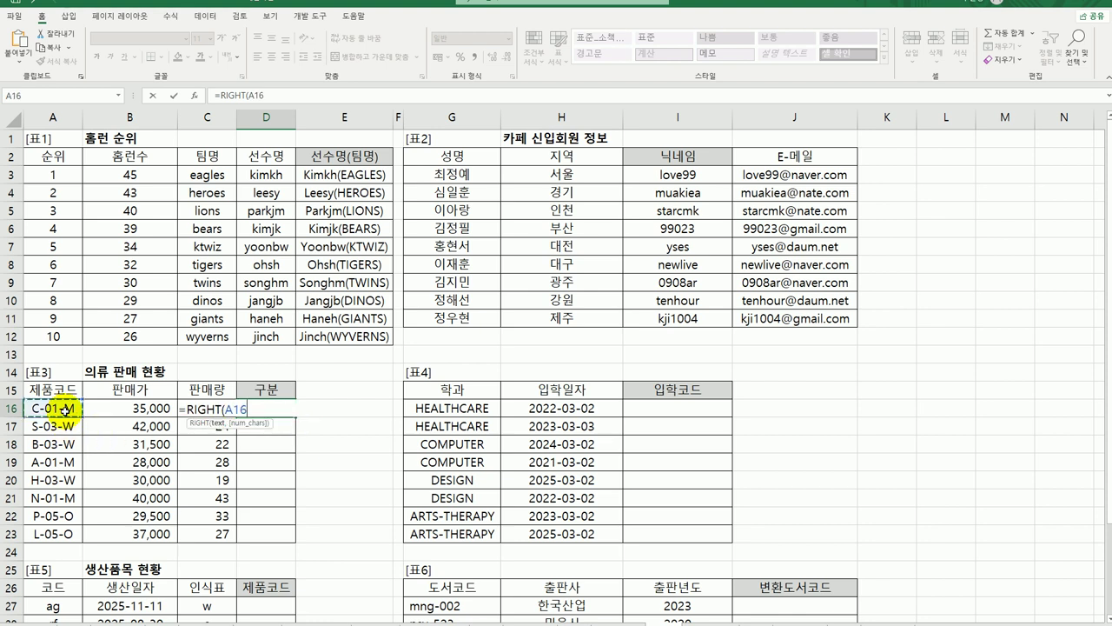
type(",1")
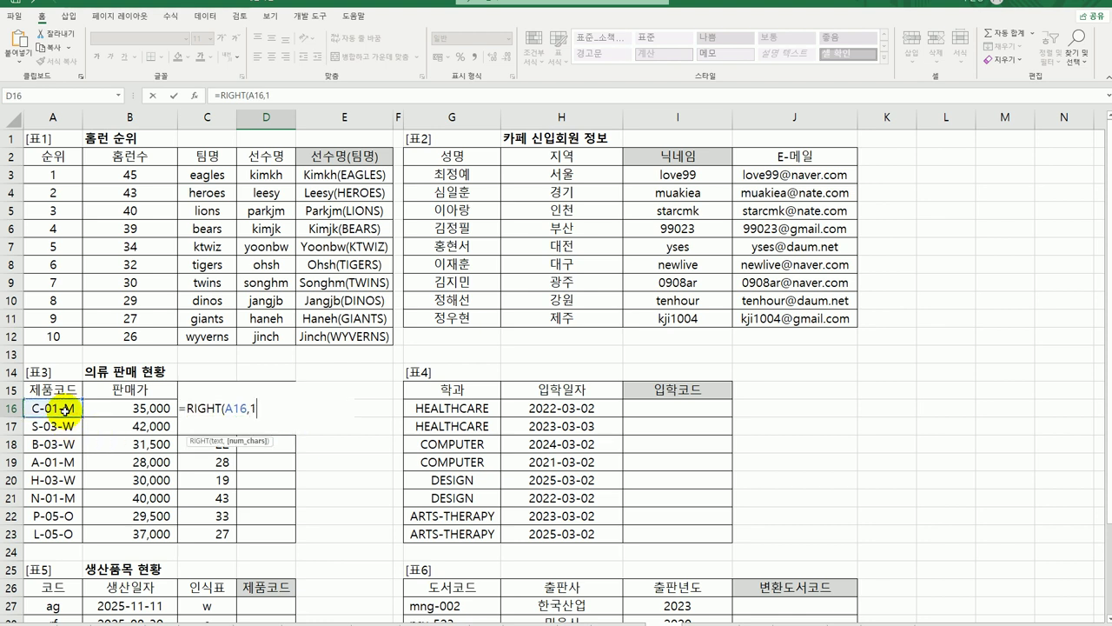
type(")")
key("Return")
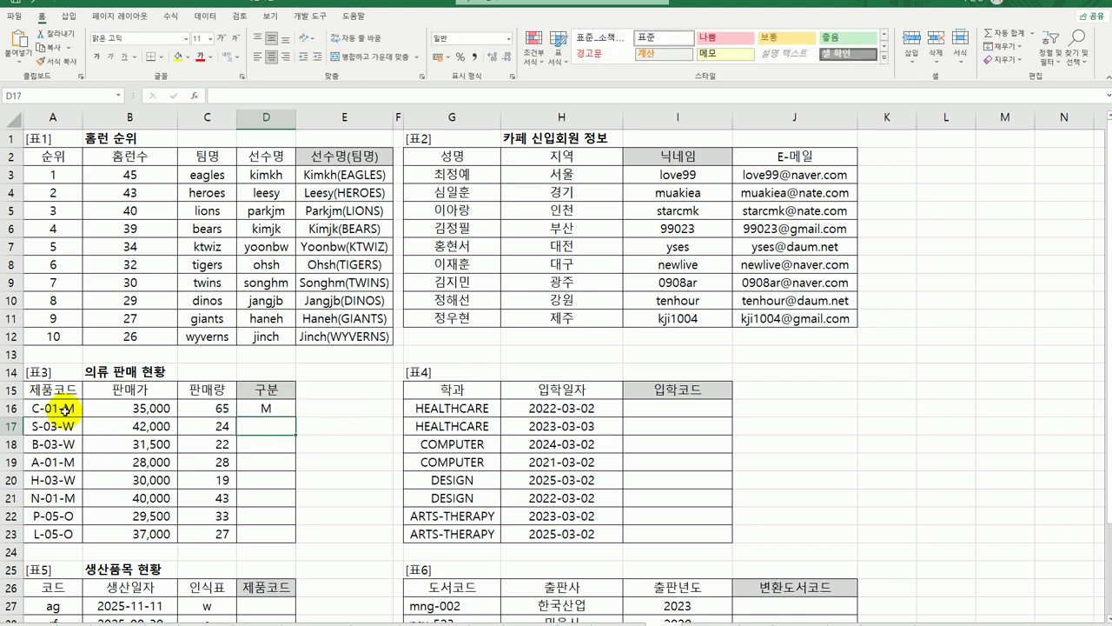
left_click(286, 409)
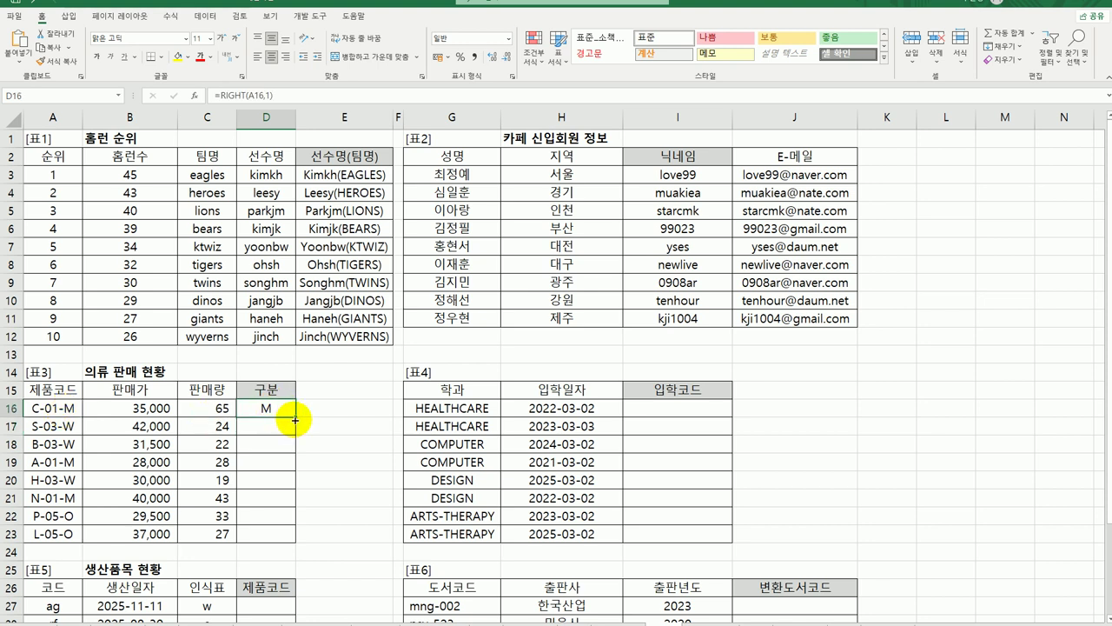
left_click_drag(296, 417, 273, 532)
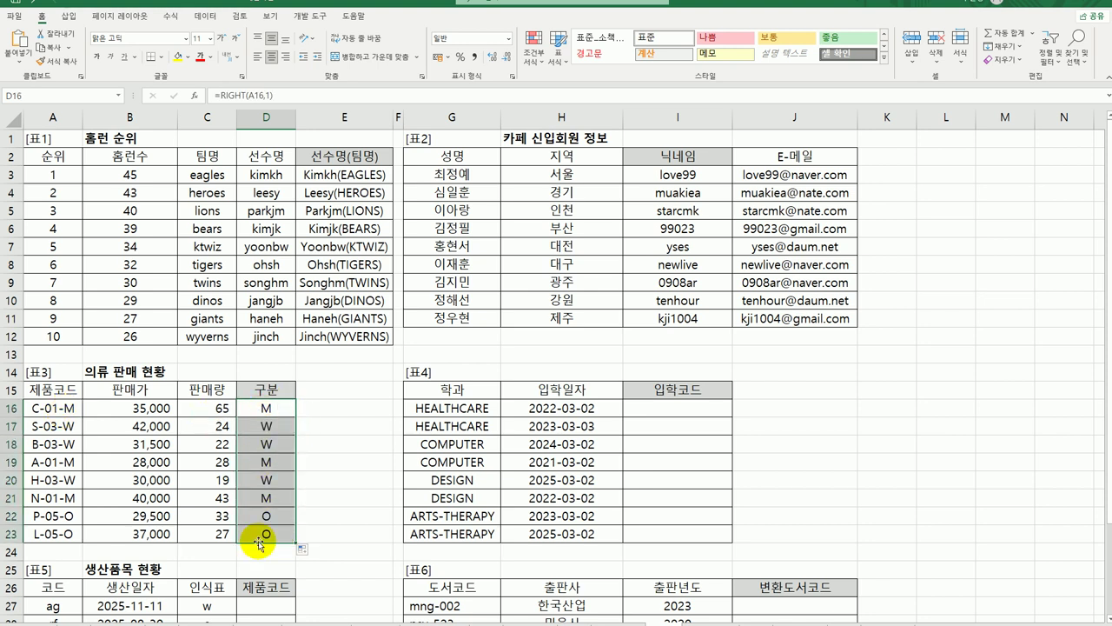
Wrap the RIGHT formula in D16 in an IF function with the logical test RIGHT(A16,1)="M".
left_click(273, 410)
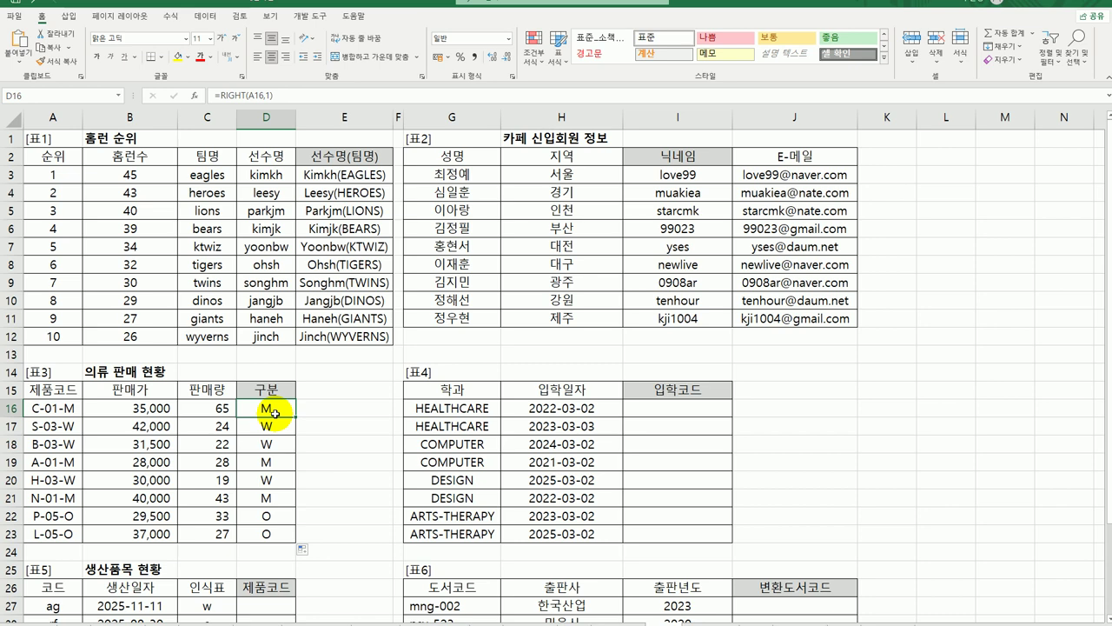
double_click(268, 409)
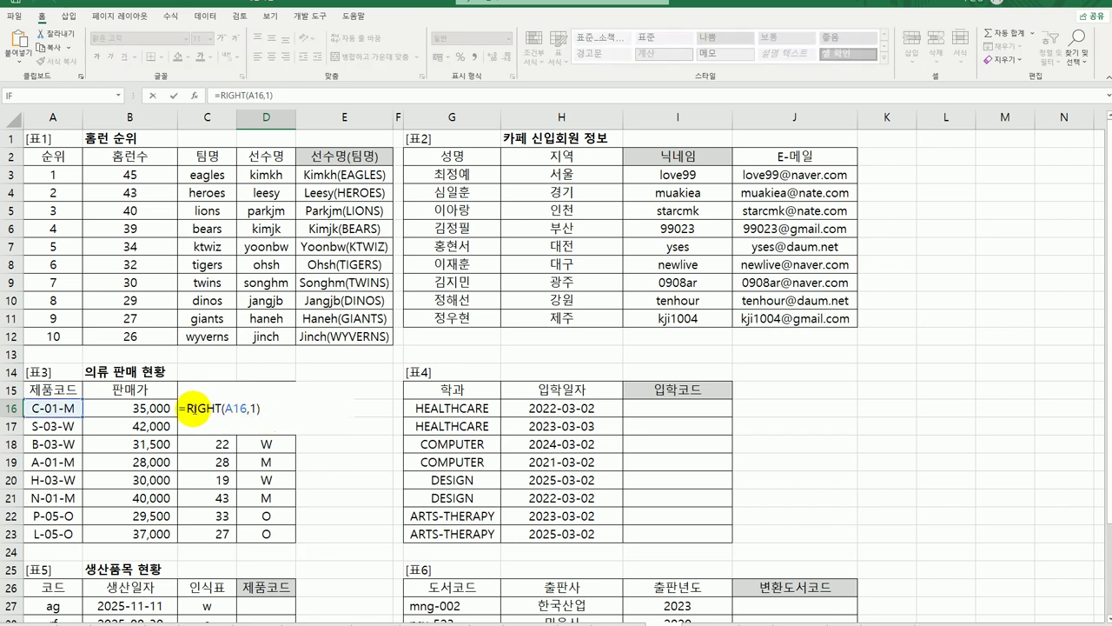
left_click(188, 409)
type("if")
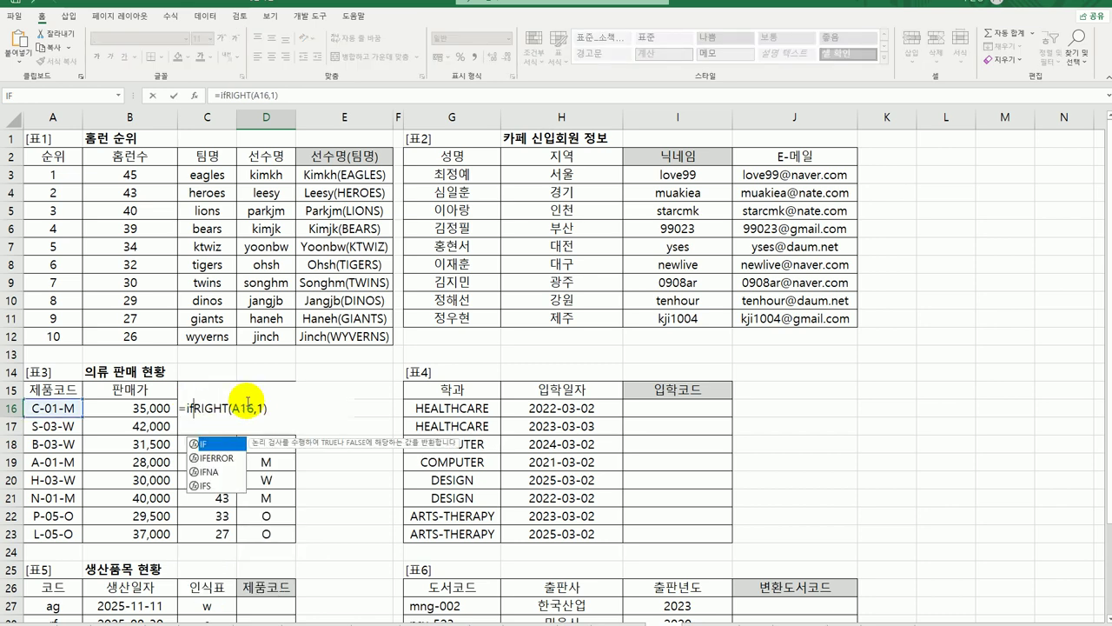
key("Tab")
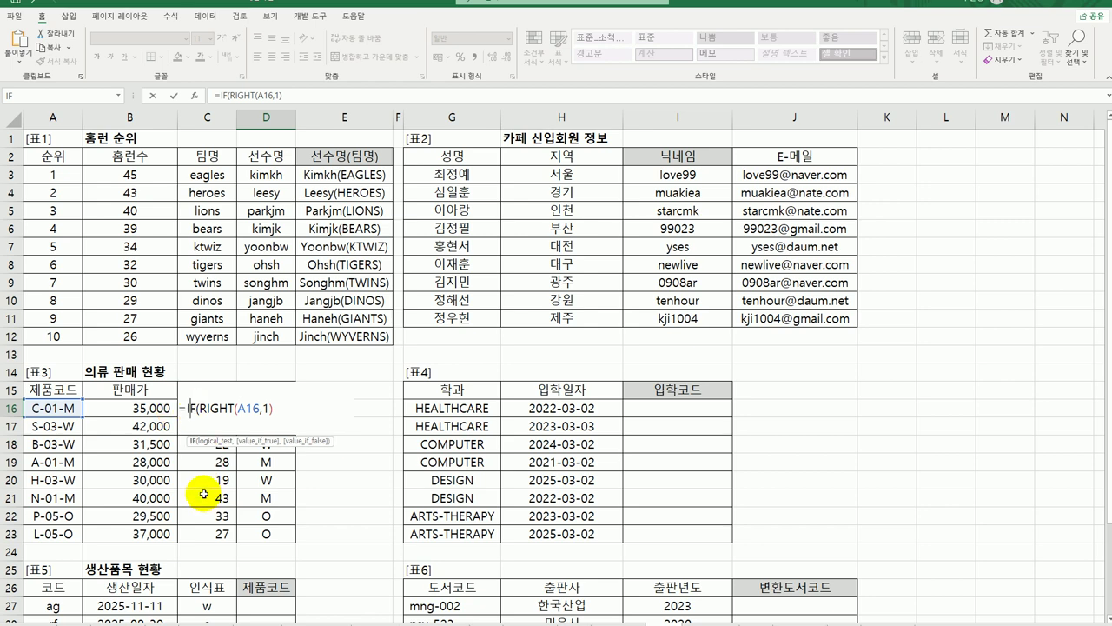
left_click(194, 95)
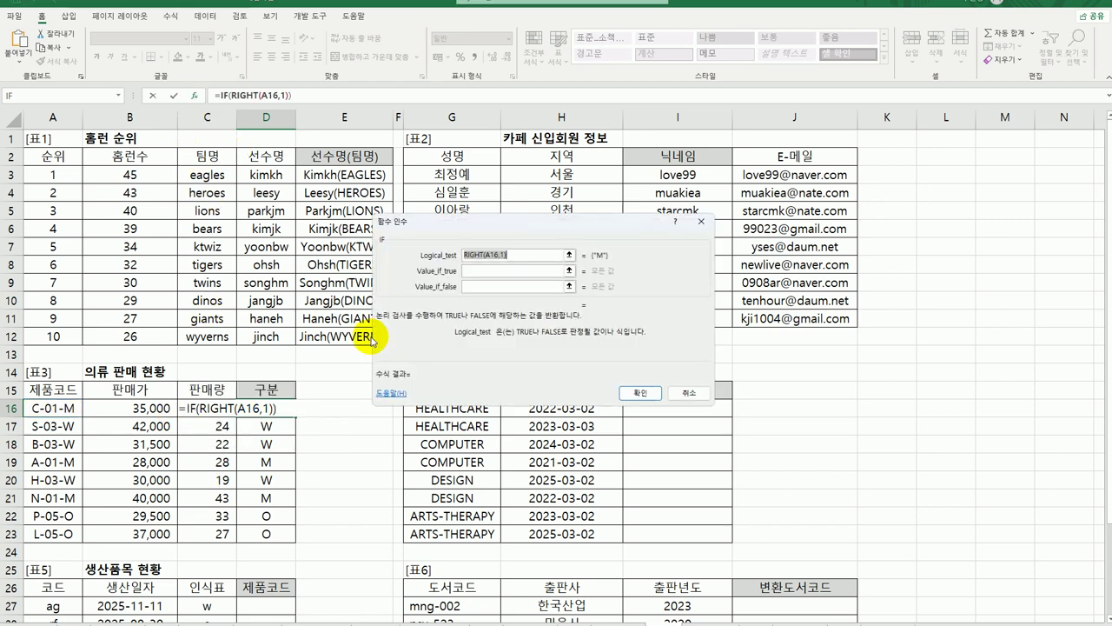
left_click(524, 255)
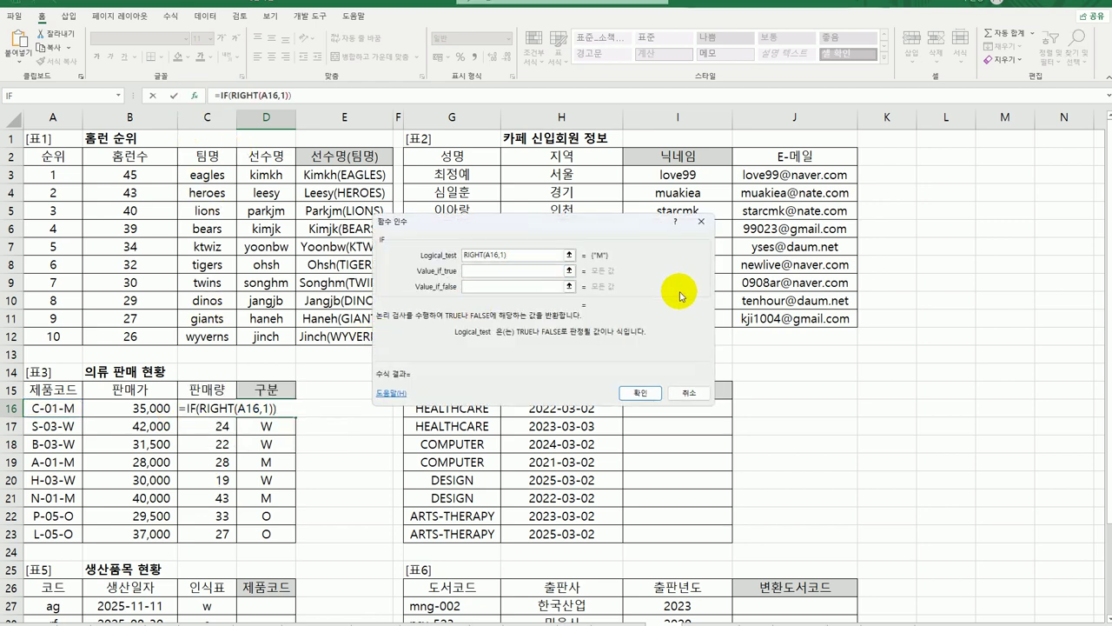
type("=\"M\"")
key("Tab")
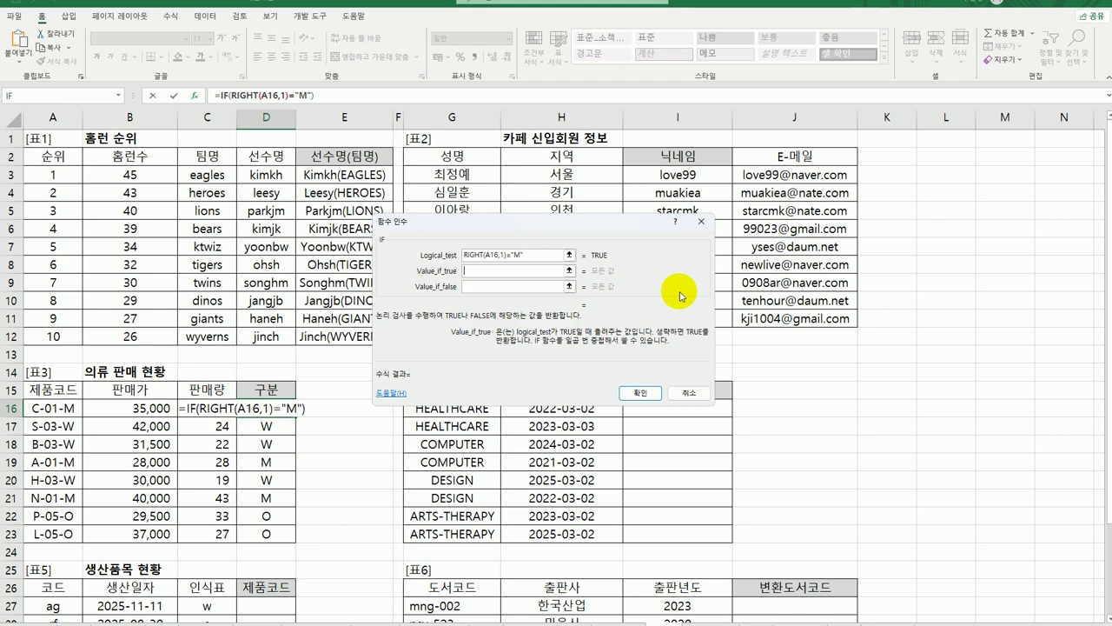
Set the IF function's Value_if_true to "남성용" and nest a second IF function as its Value_if_false.
type("남성ㅇ")
left_click(532, 287)
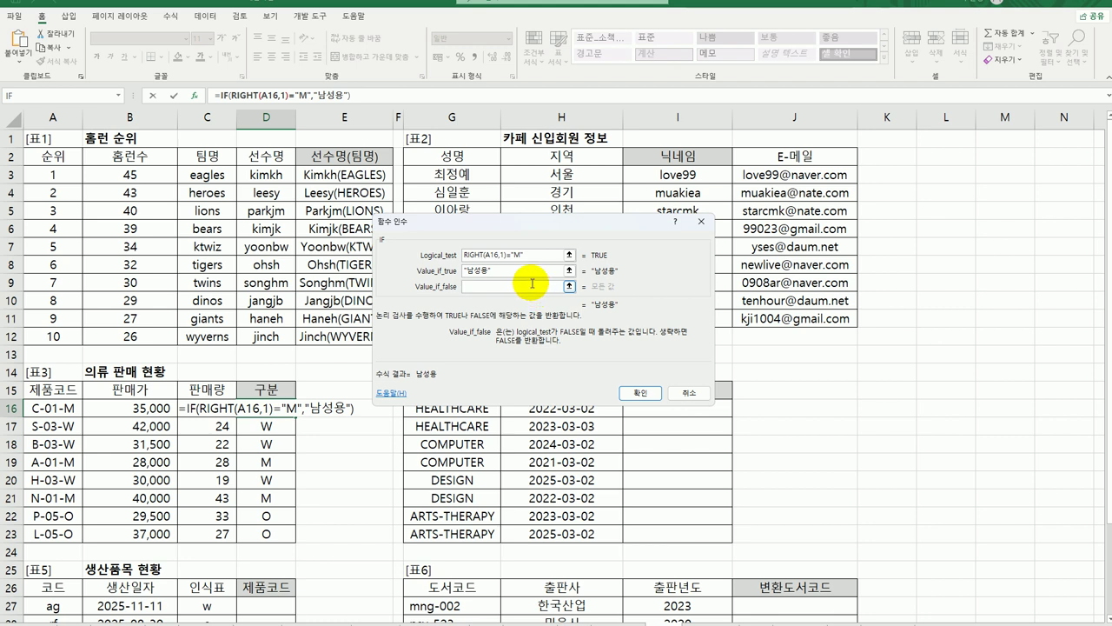
left_click(481, 255)
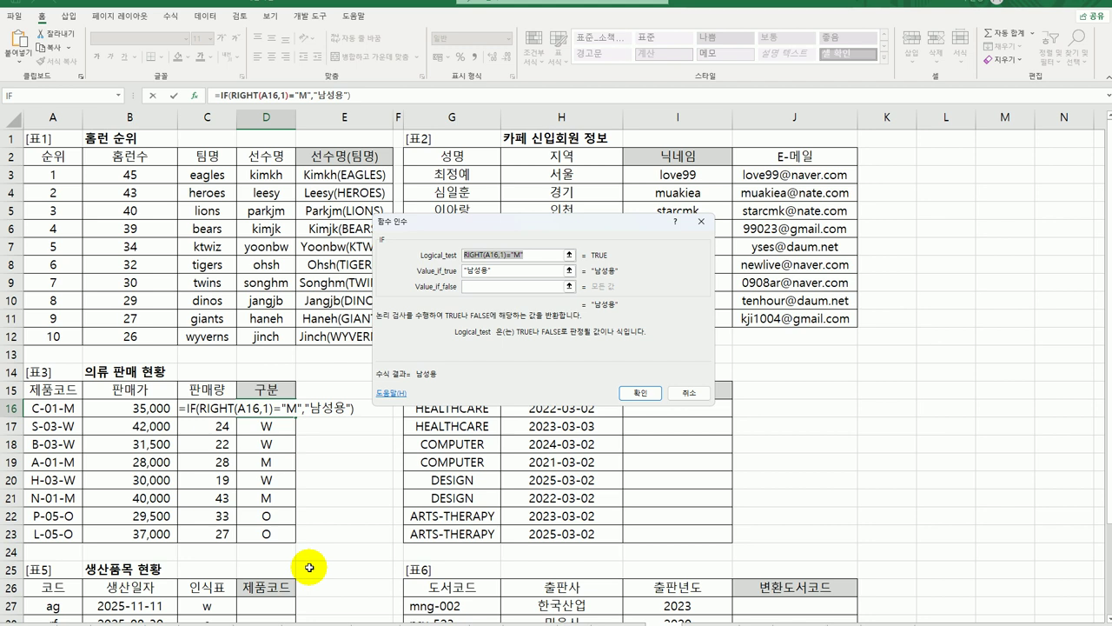
left_click(528, 288)
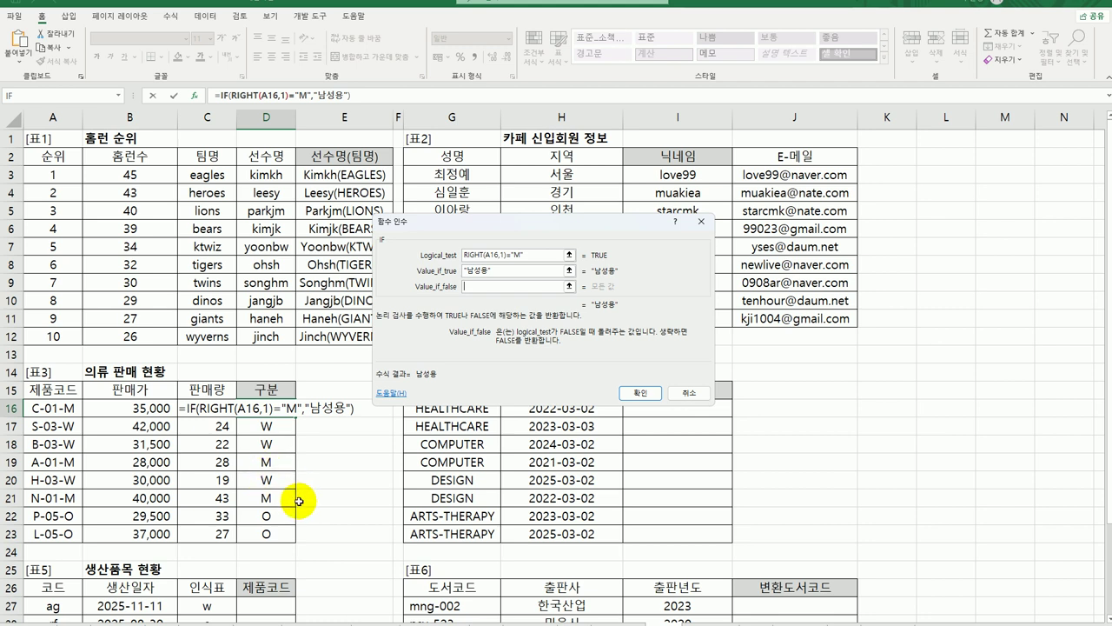
left_click(64, 96)
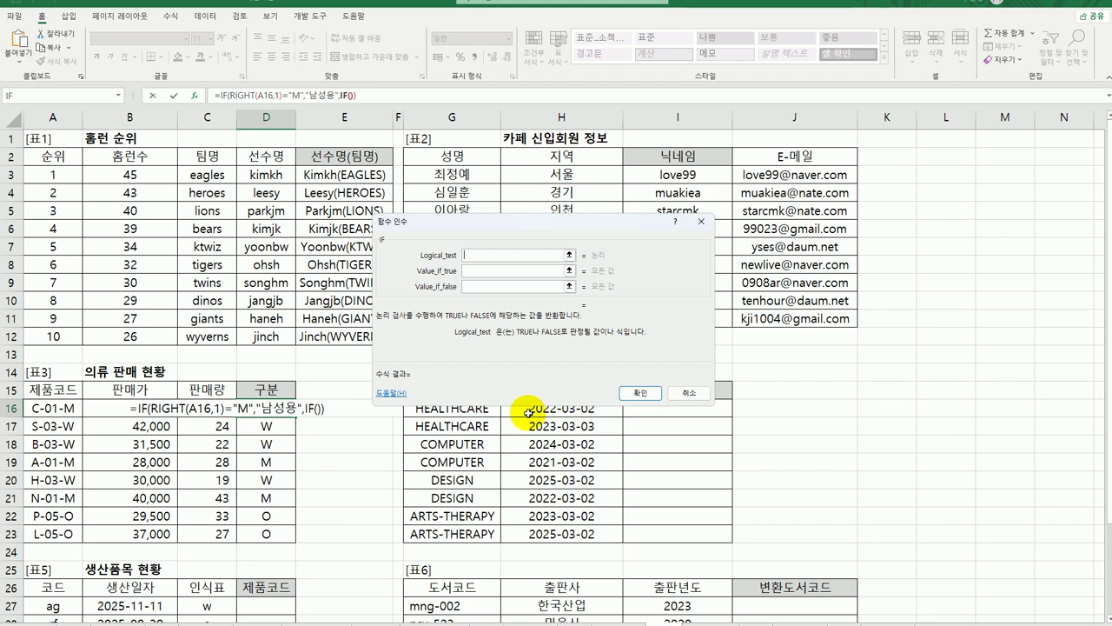
Set the nested IF function's logical test in D16 to RIGHT(A16,1)="W".
type("RIGHT(A16,1)=\"M\"")
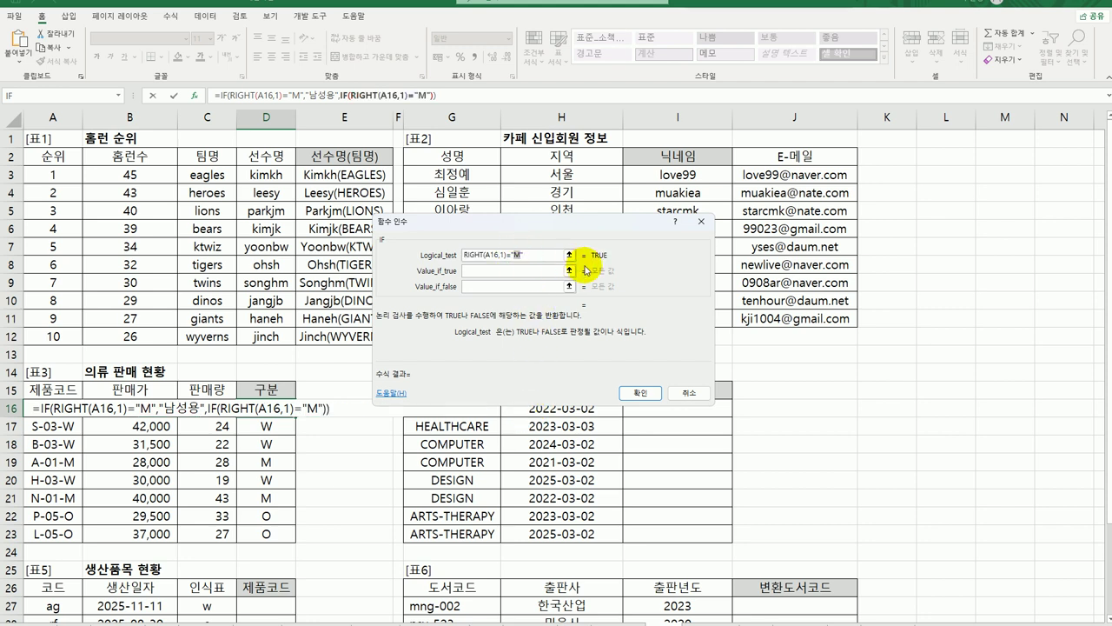
type("ㅈㅈ")
key("BackSpace")
key("BackSpace")
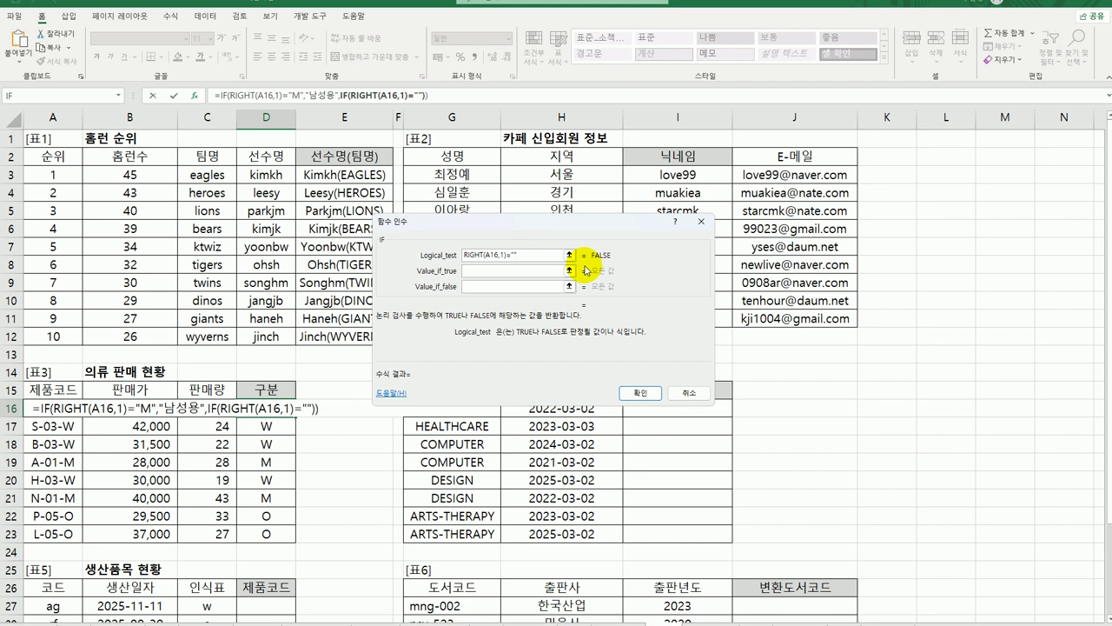
type("W")
key("Tab")
Set the nested IF function's Value_if_true to "여성용" and its Value_if_false to "아웃도어".
type("여")
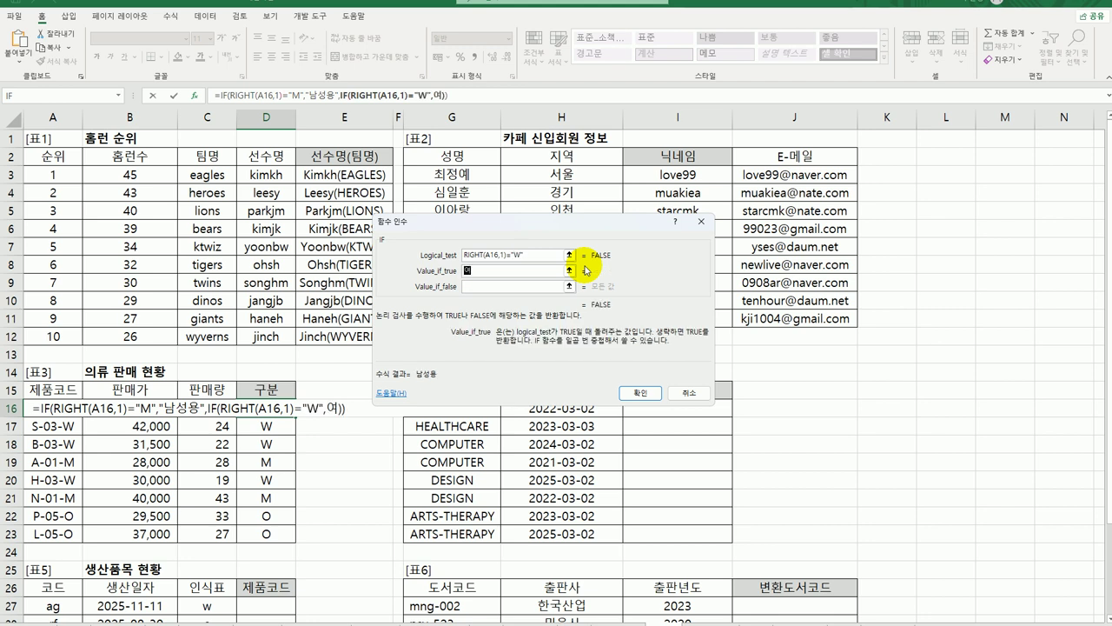
key("BackSpace")
key("BackSpace")
key("BackSpace")
type("여성용")
key("Tab")
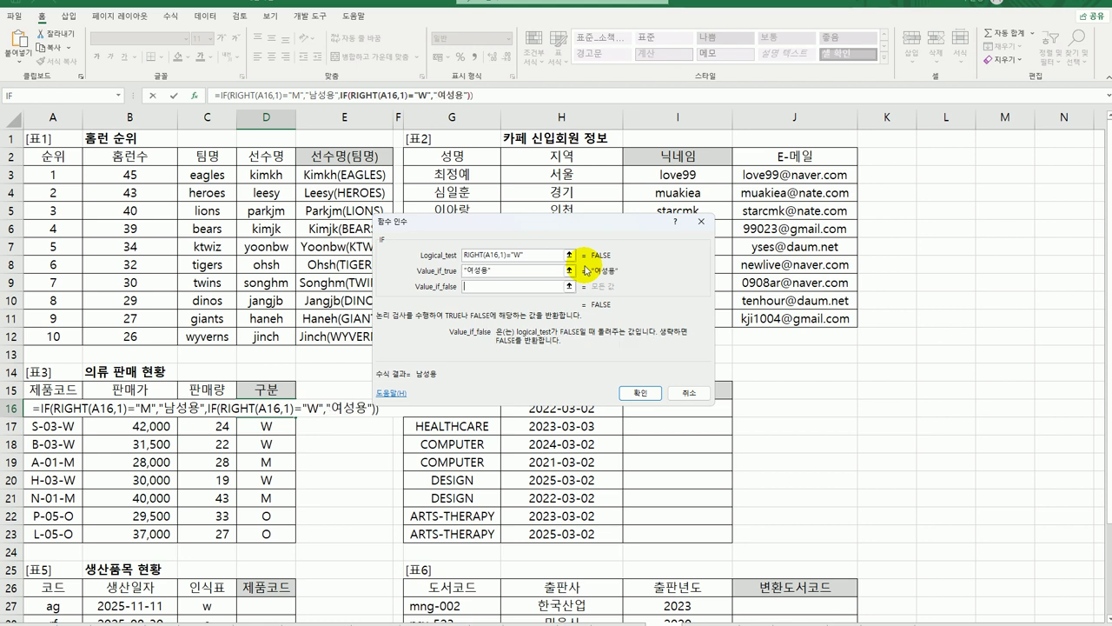
type("아웃도어")
key("Tab")
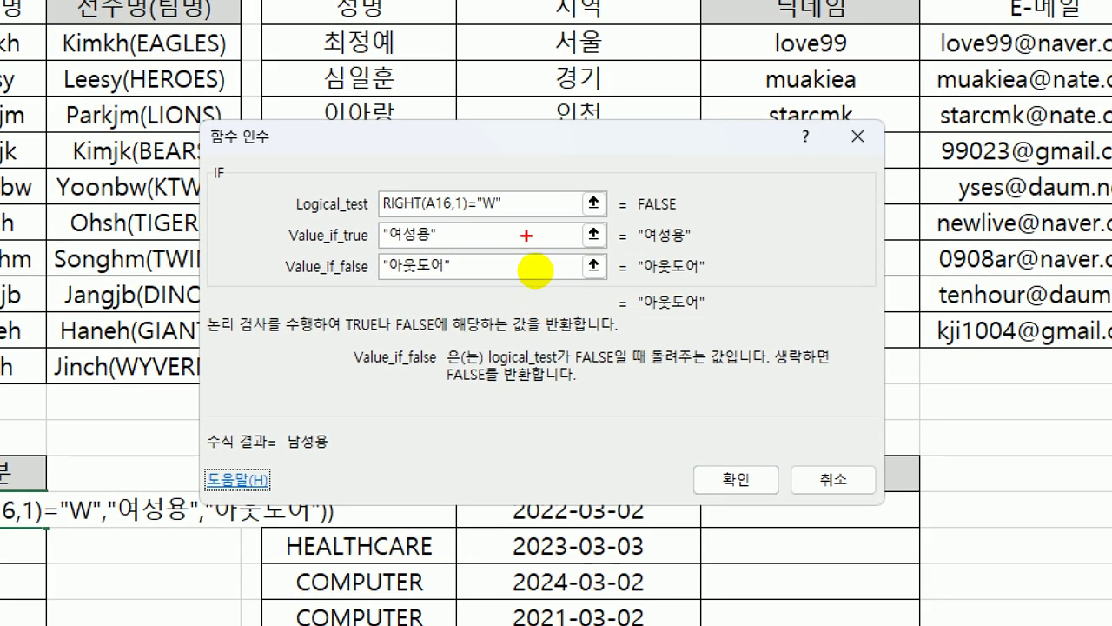
left_click_drag(512, 213, 479, 211)
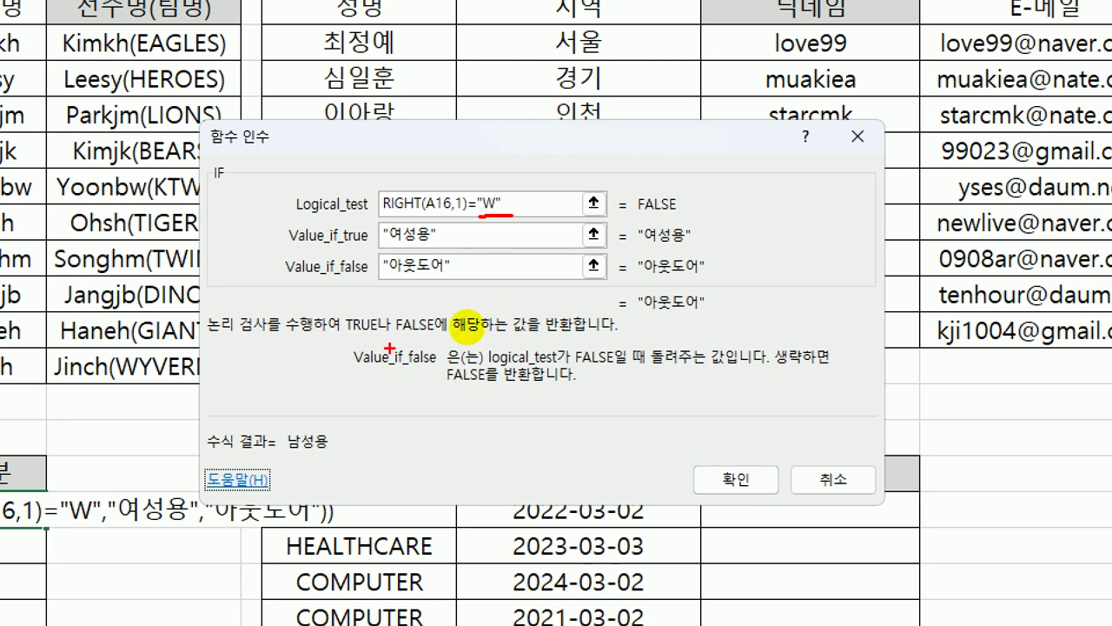
left_click_drag(378, 247, 437, 242)
left_click_drag(372, 279, 419, 276)
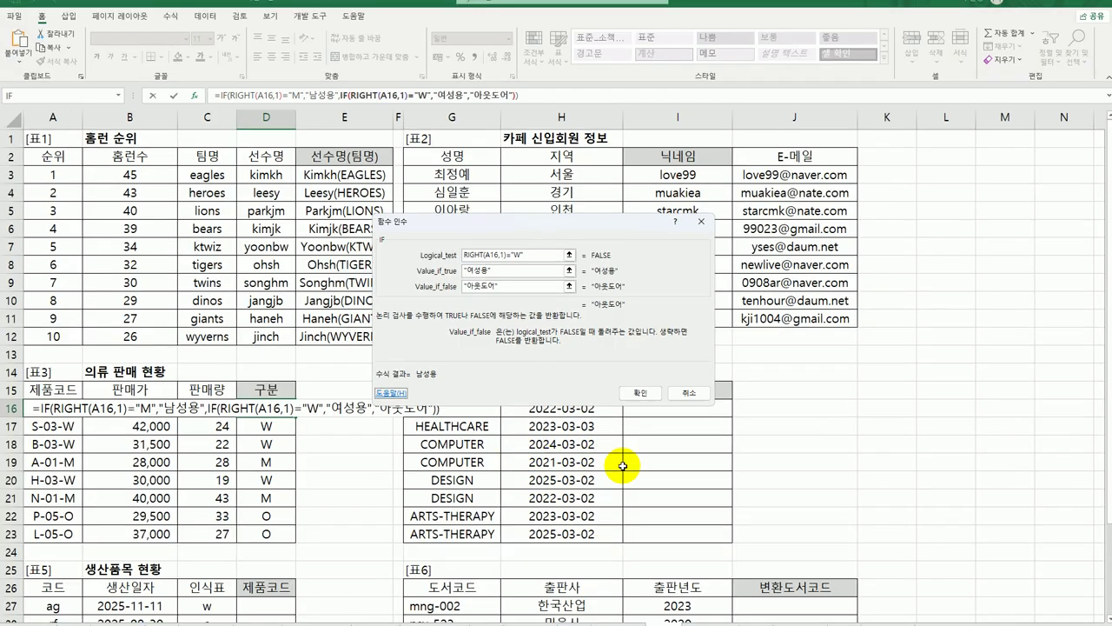
Confirm the nested IF formula in D16 and fill it down through D23.
left_click(654, 398)
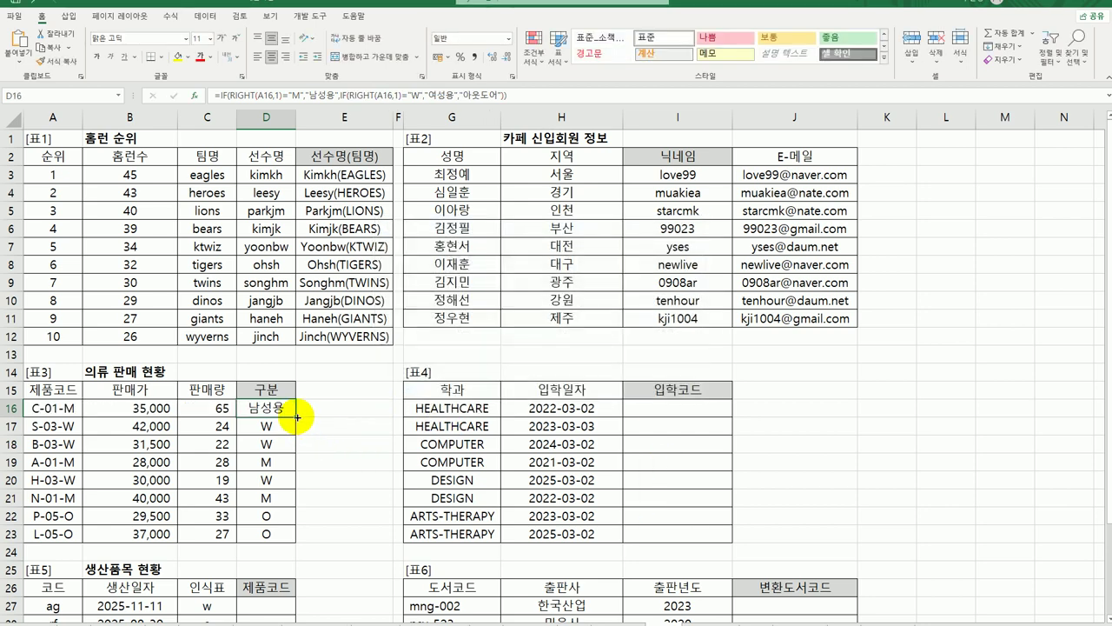
left_click_drag(297, 416, 287, 544)
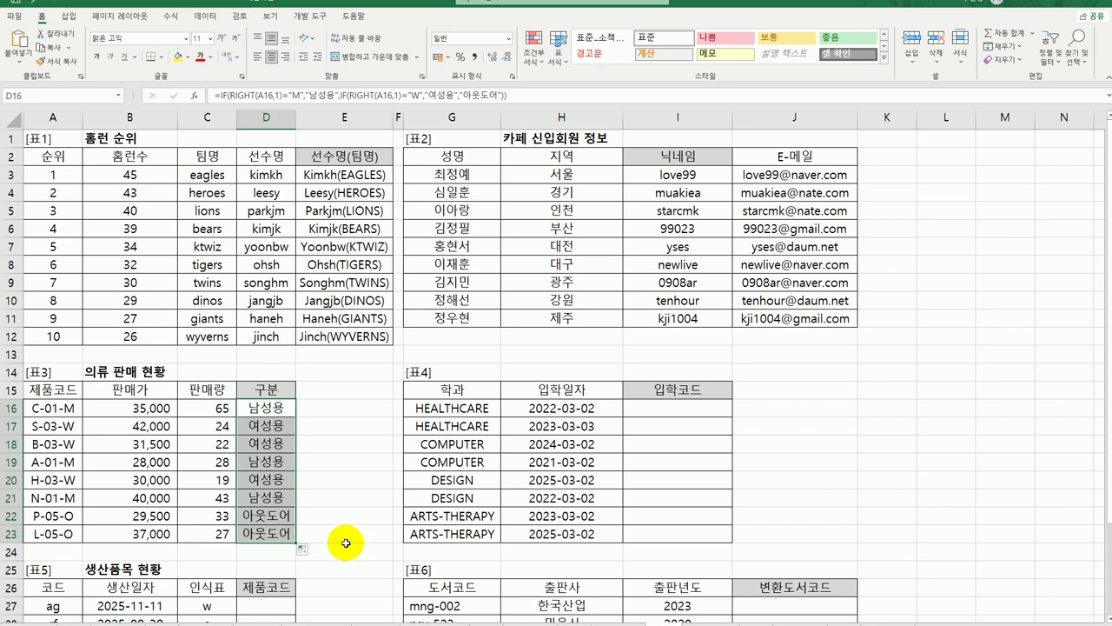
Start a LEFT formula in I16 of the 입학코드 column in [표4] and open its function arguments.
scroll(345, 543, "down", 3)
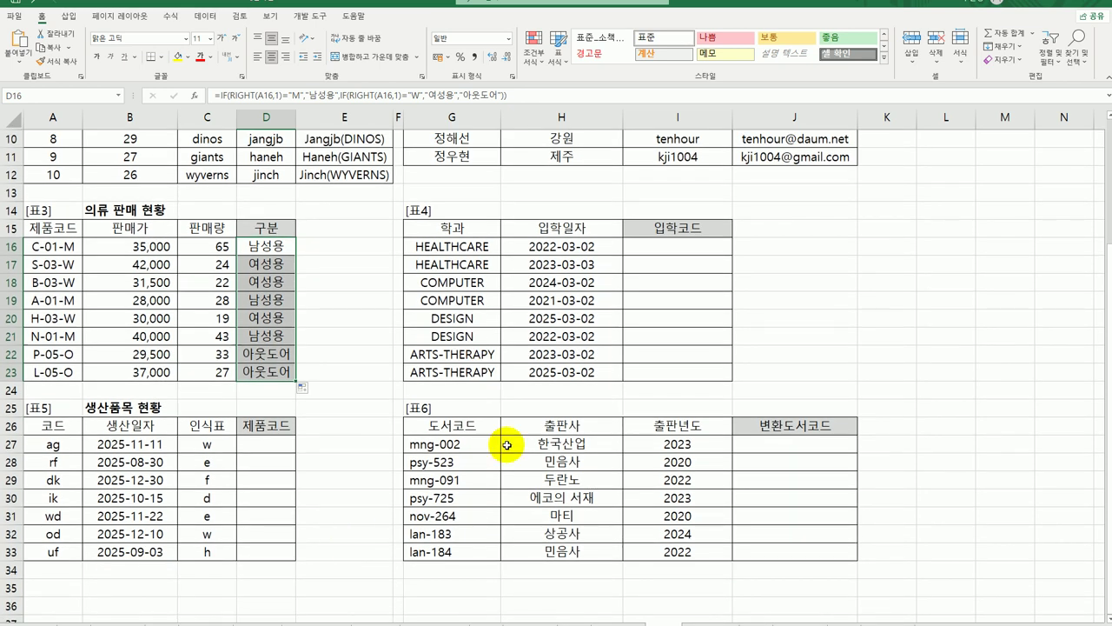
left_click(653, 246)
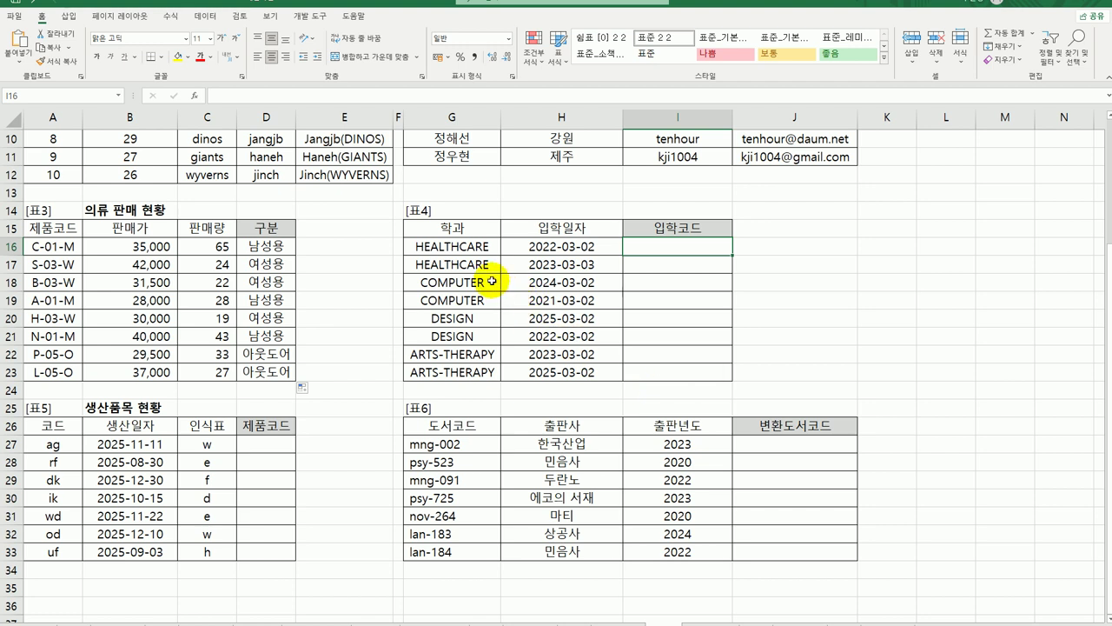
left_click(467, 248)
left_click(546, 254)
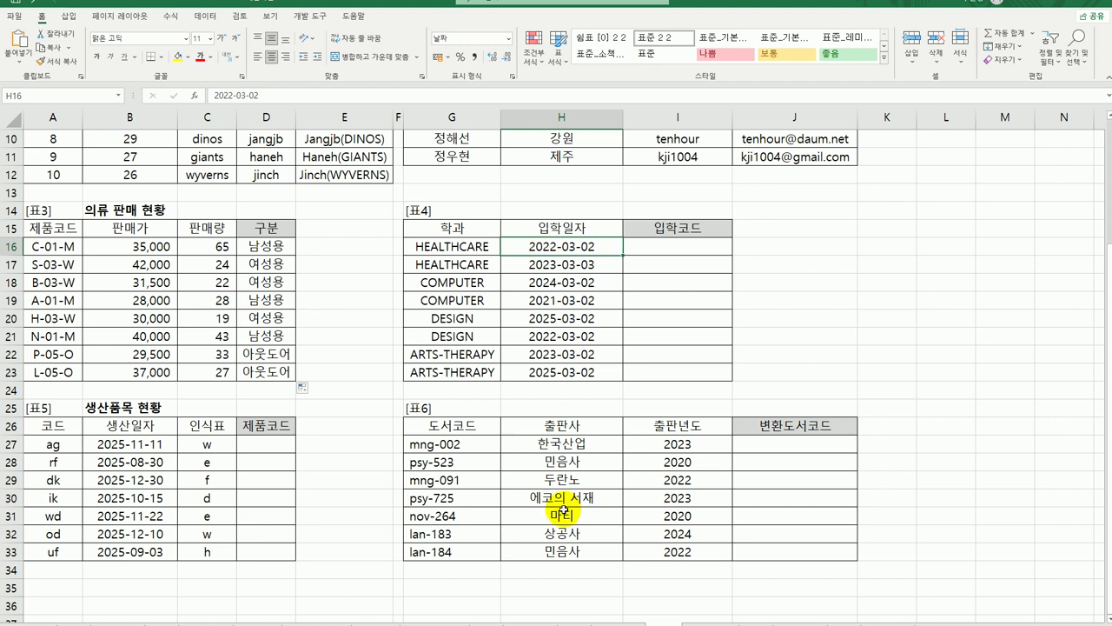
left_click(679, 252)
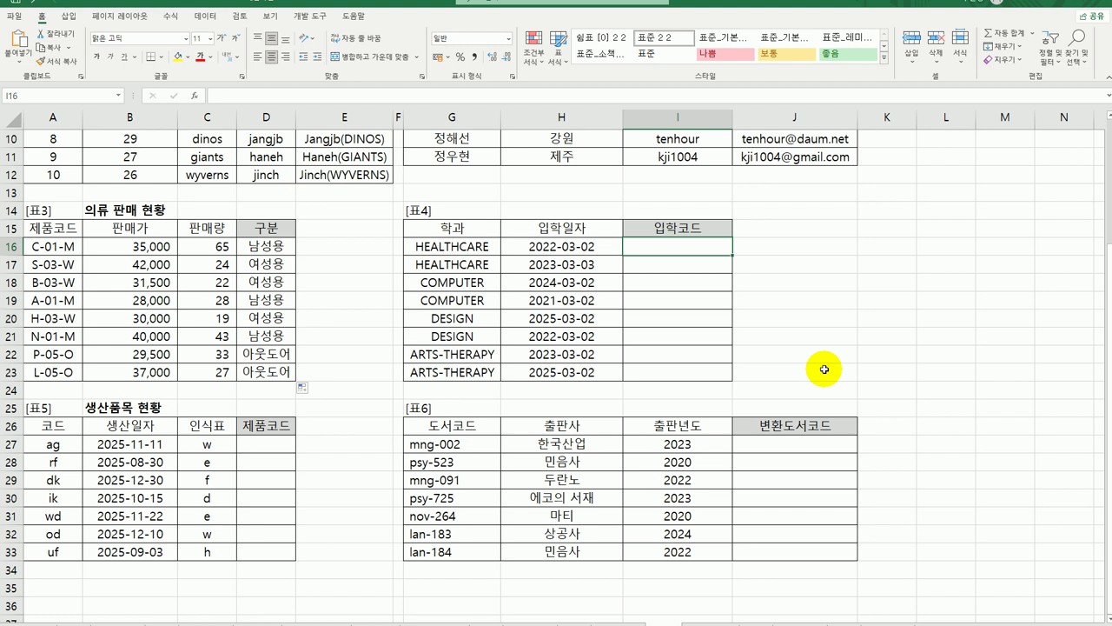
type("=")
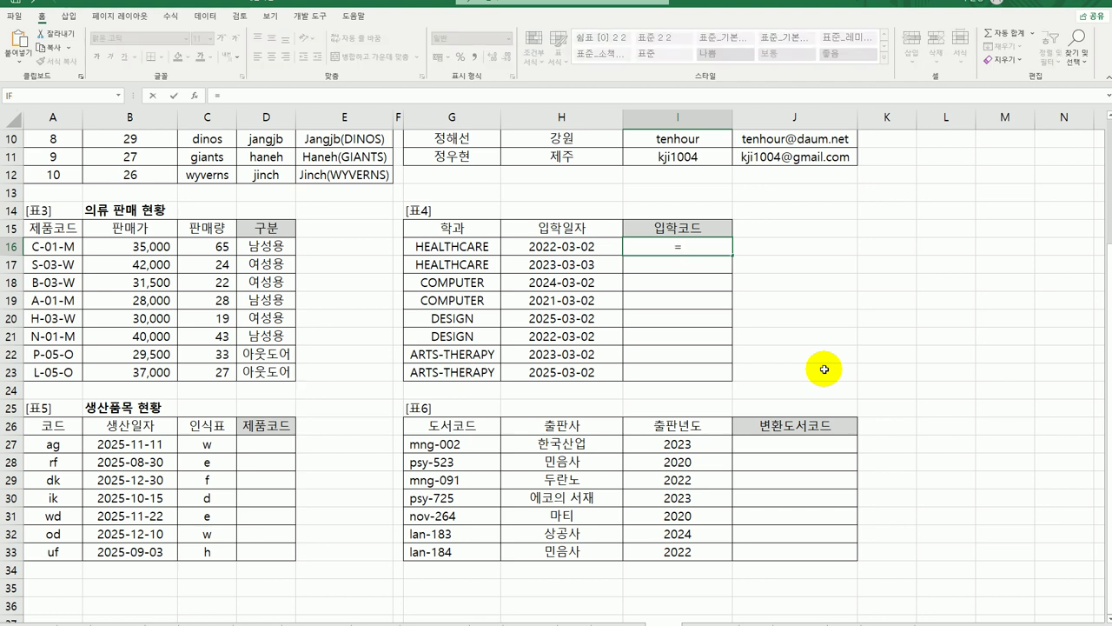
type("ㅣ")
key("BackSpace")
type("left")
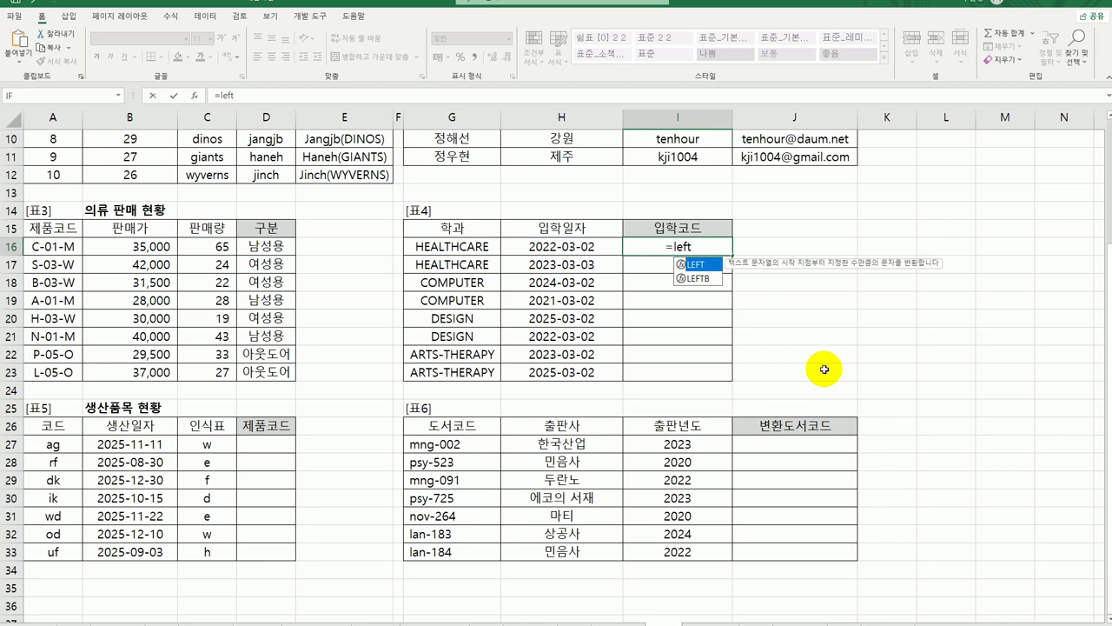
key("Tab")
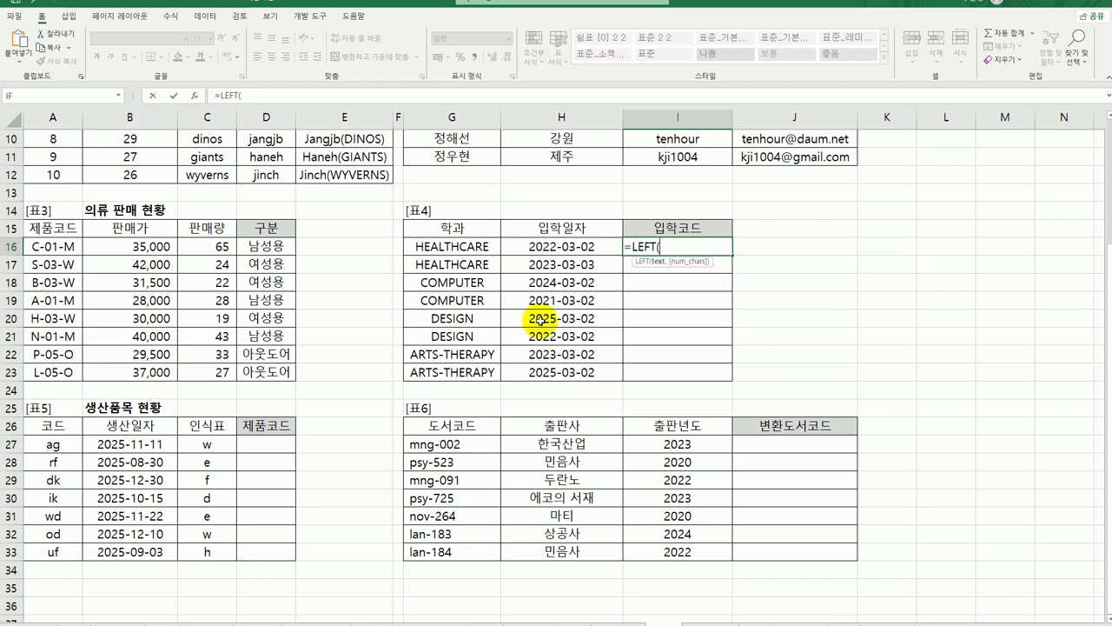
left_click(194, 98)
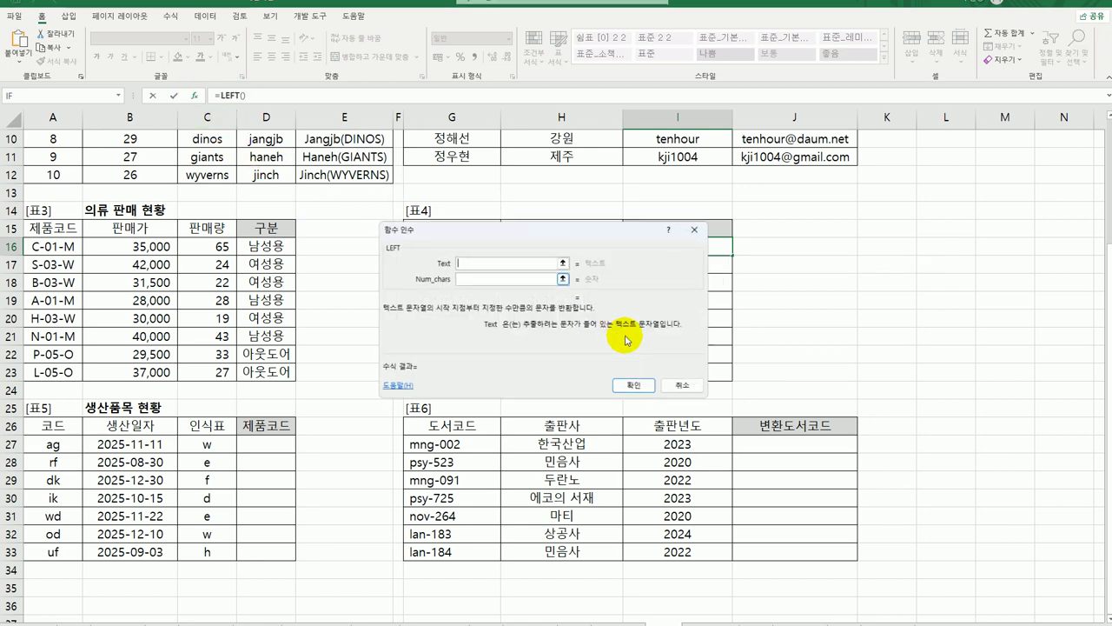
Set LEFT's Text to G16 and Num_chars to 3, and fill the formula down from I16 through I23.
left_click_drag(591, 236, 745, 331)
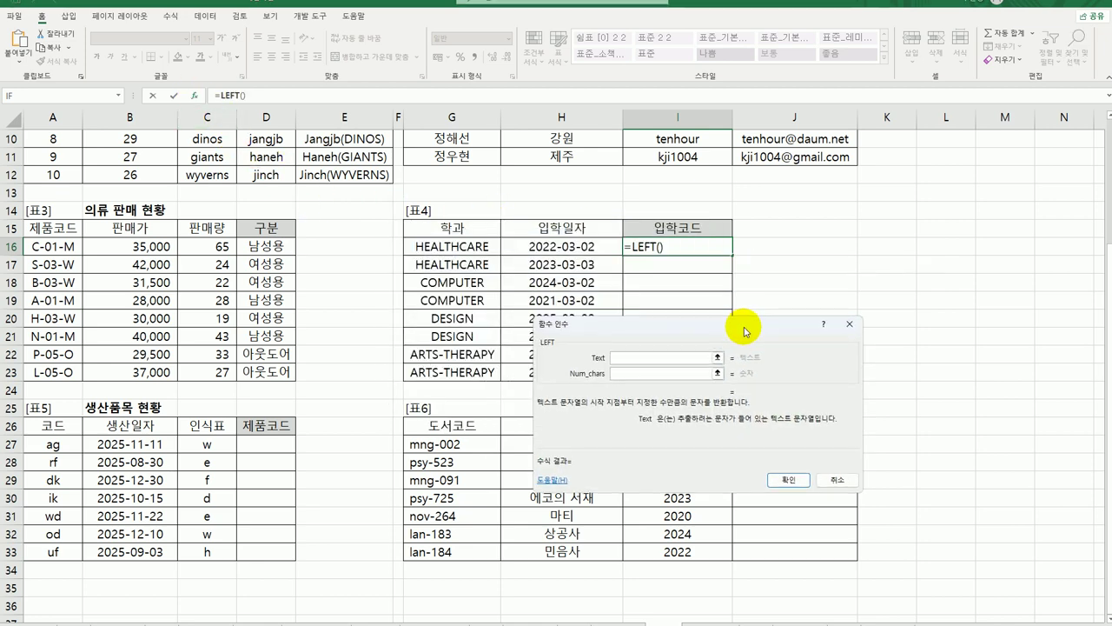
left_click(463, 247)
left_click(643, 374)
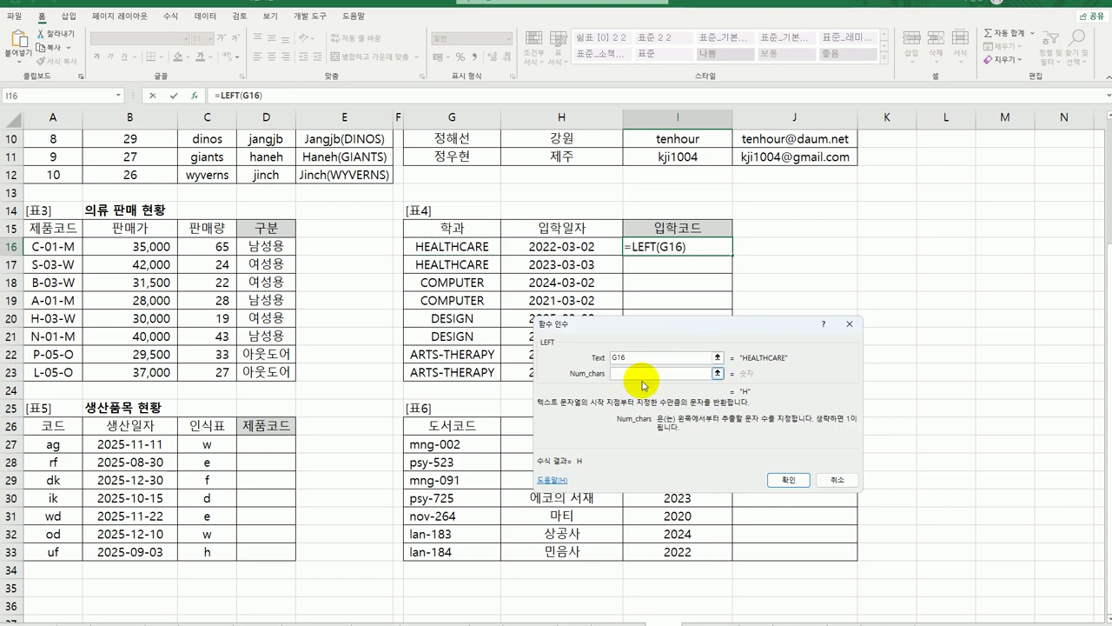
type("3")
left_click(789, 480)
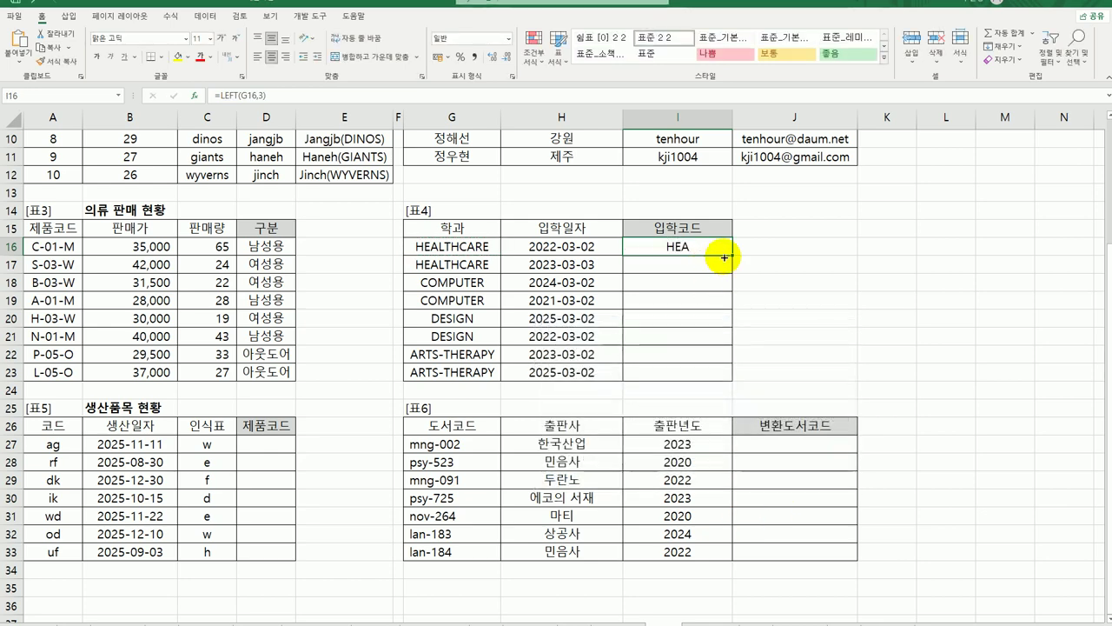
left_click_drag(733, 255, 713, 379)
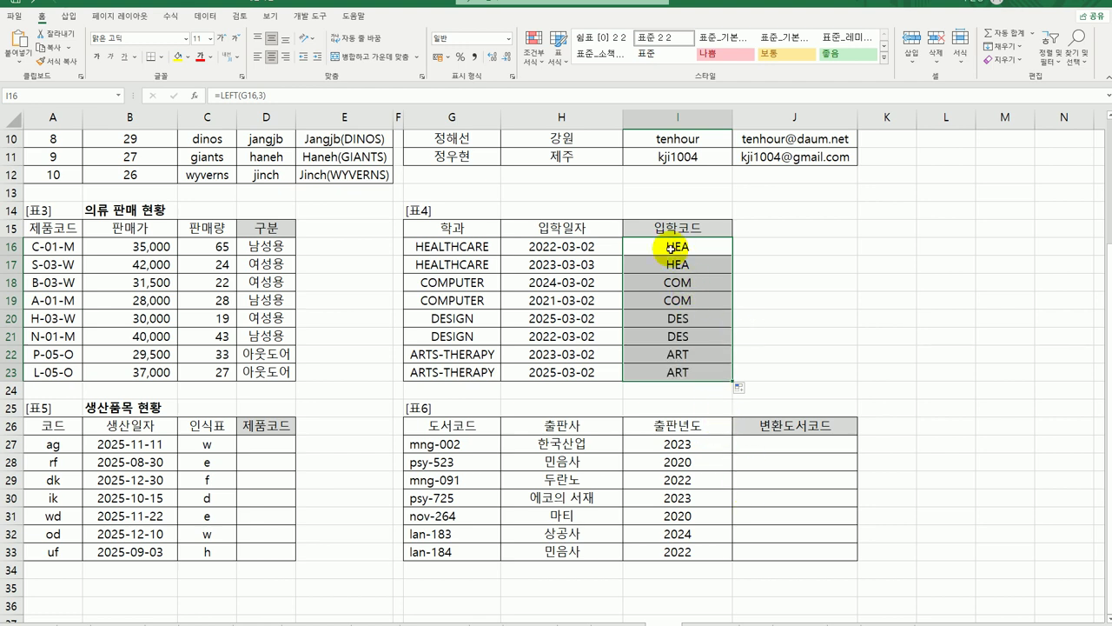
Wrap the LEFT formula in I16 in the LOWER function and fill it down through I23.
double_click(674, 246)
left_click_drag(624, 249, 648, 254)
type("lo")
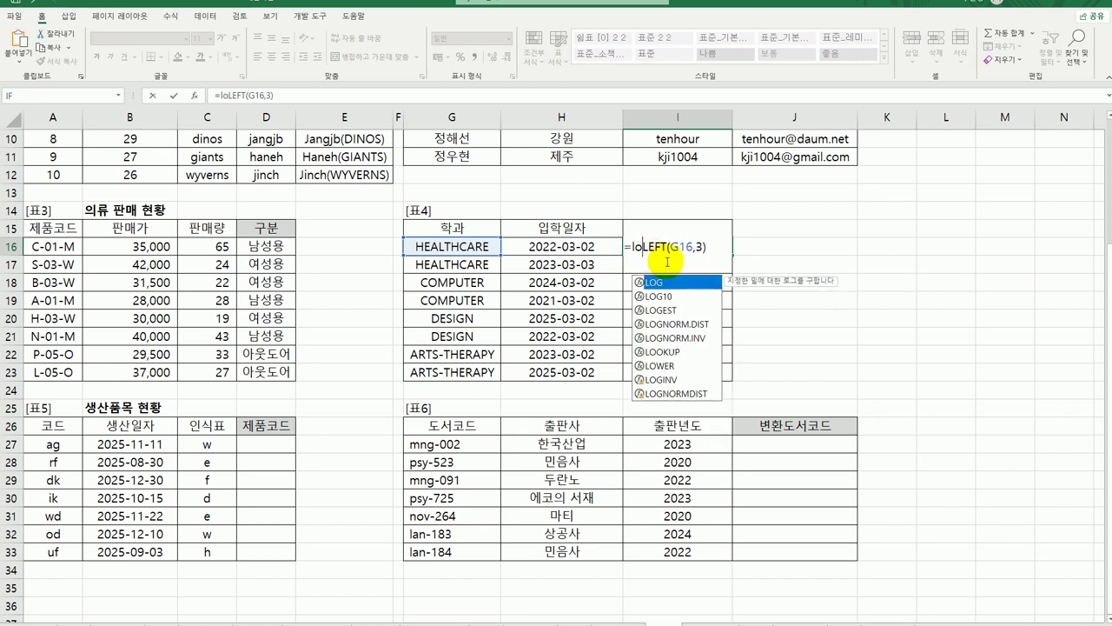
double_click(678, 365)
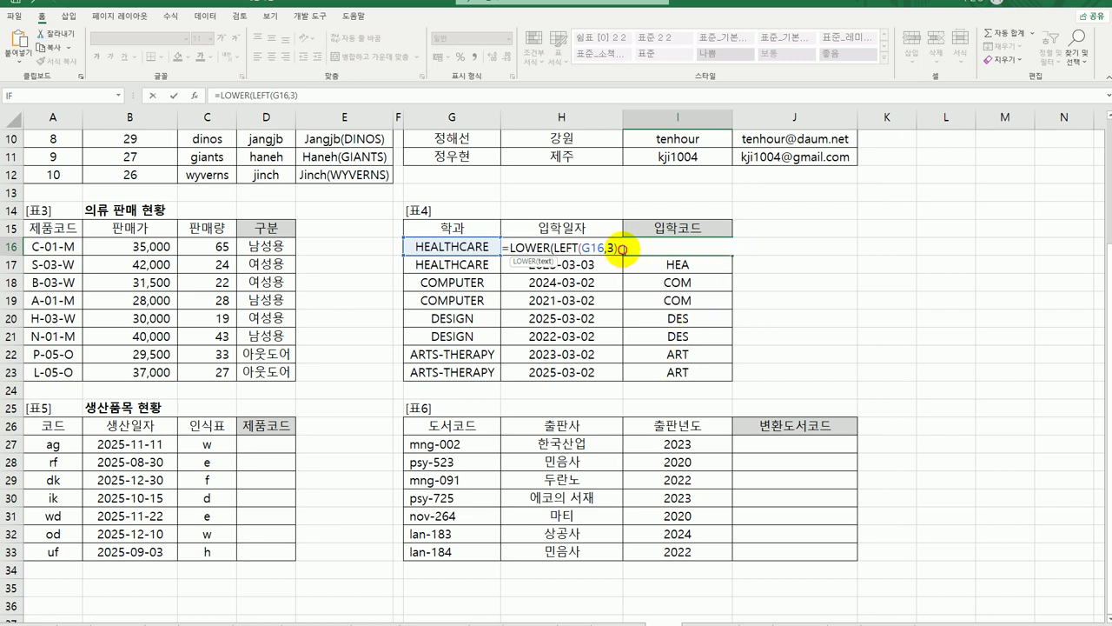
key("Return")
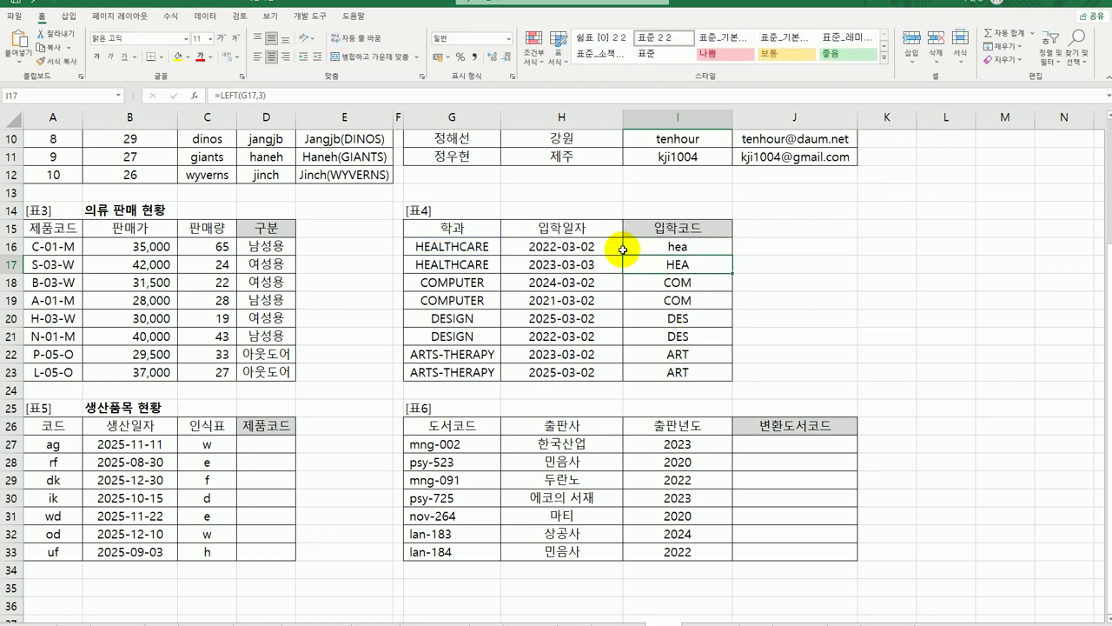
left_click(635, 247)
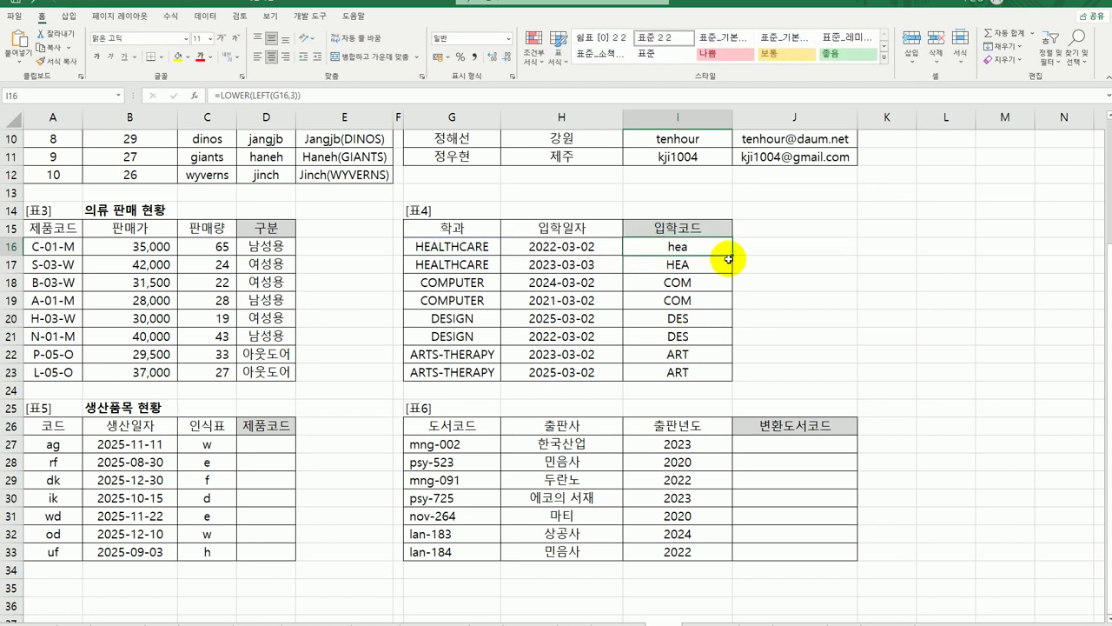
left_click_drag(734, 255, 714, 379)
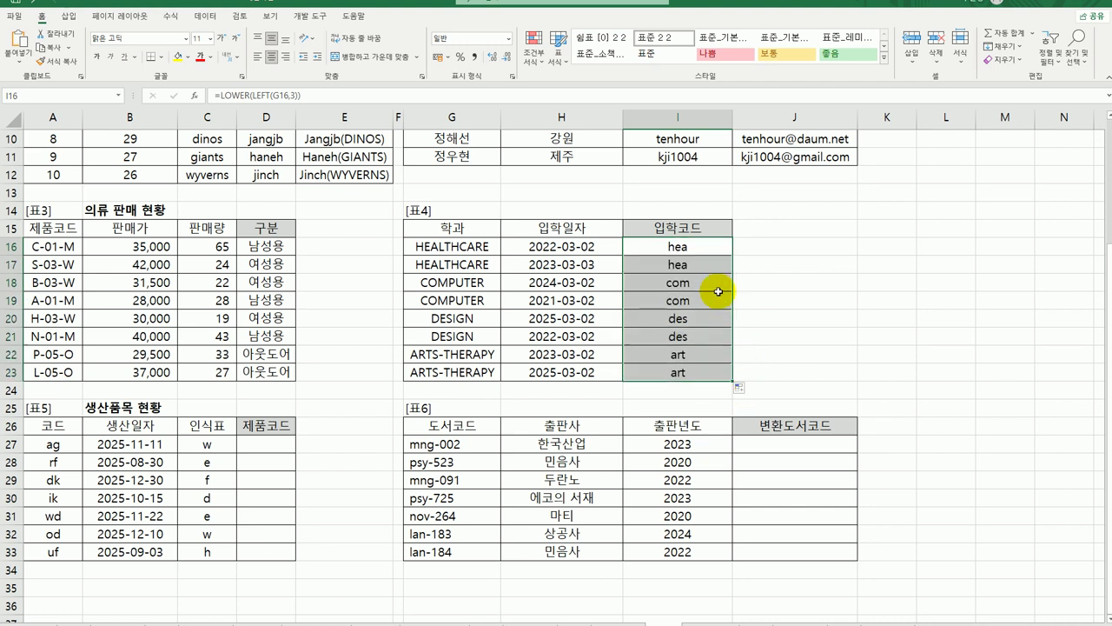
Append &YEAR(H16) to the LOWER formula in I16 and fill the combined formula down through I23.
double_click(701, 247)
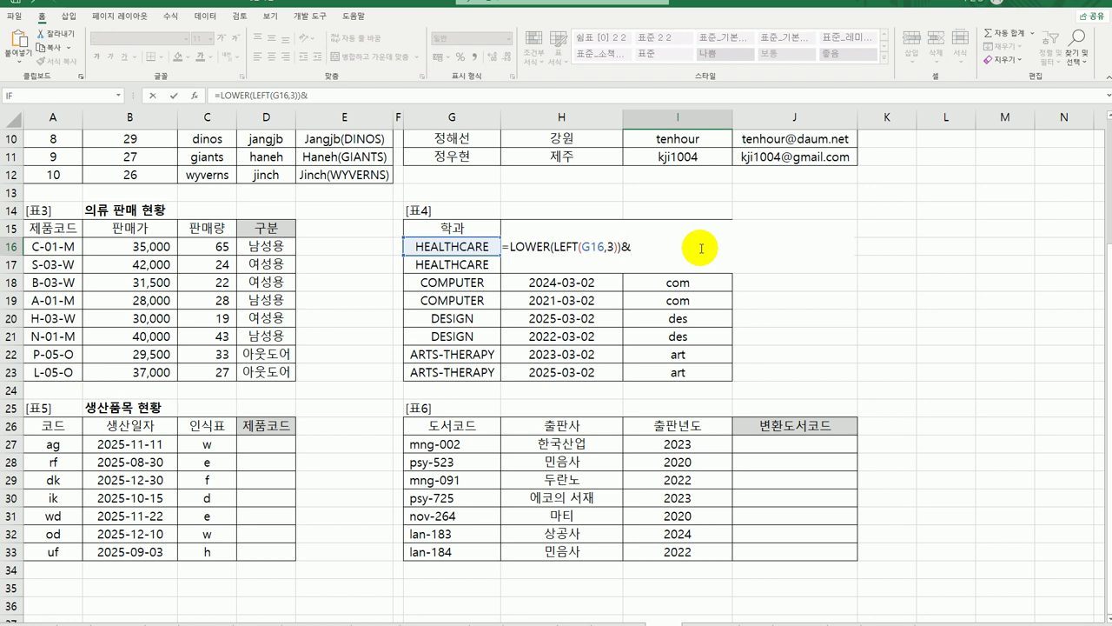
type("&y")
key("Tab")
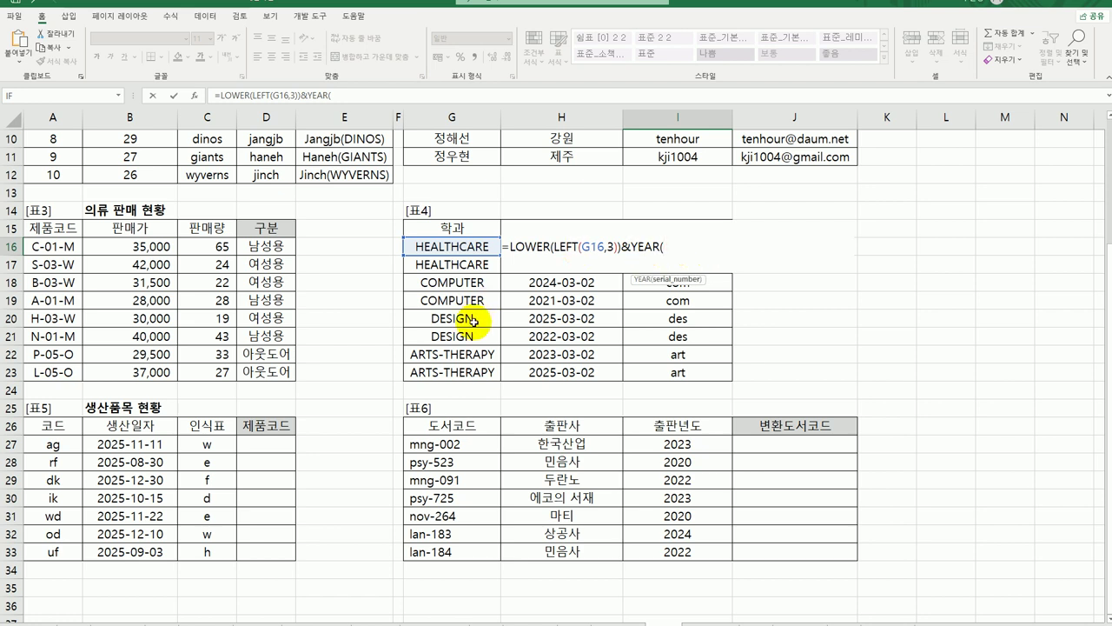
left_click(194, 96)
left_click(535, 246)
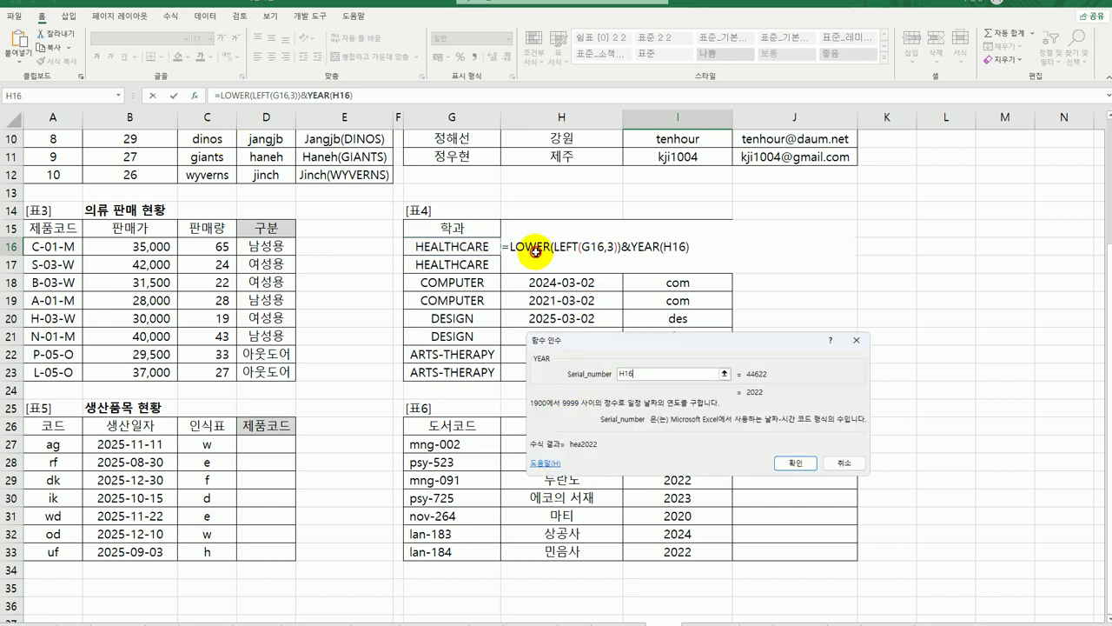
left_click(806, 463)
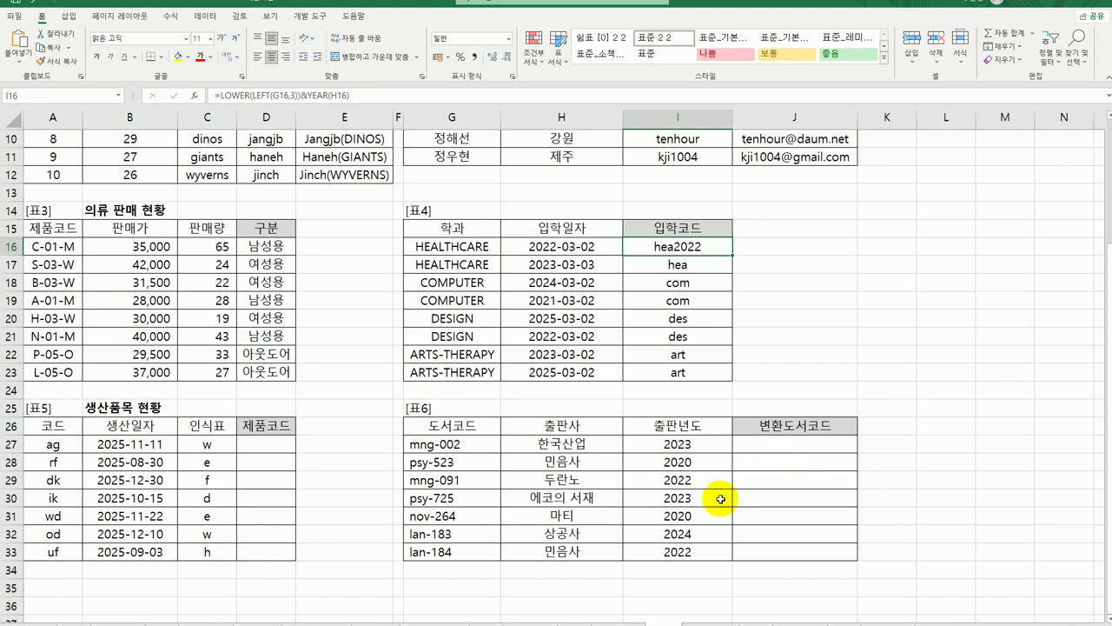
left_click_drag(730, 252, 719, 379)
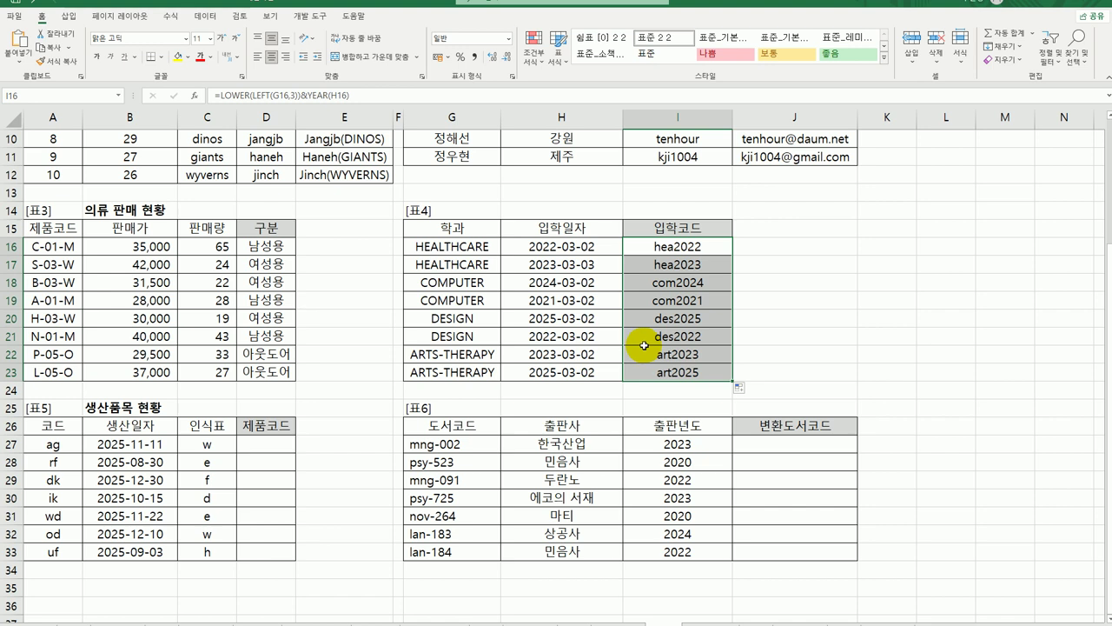
Enter =UPPER(A27) in D27, the first 제품코드 cell of [표5].
left_click(266, 445)
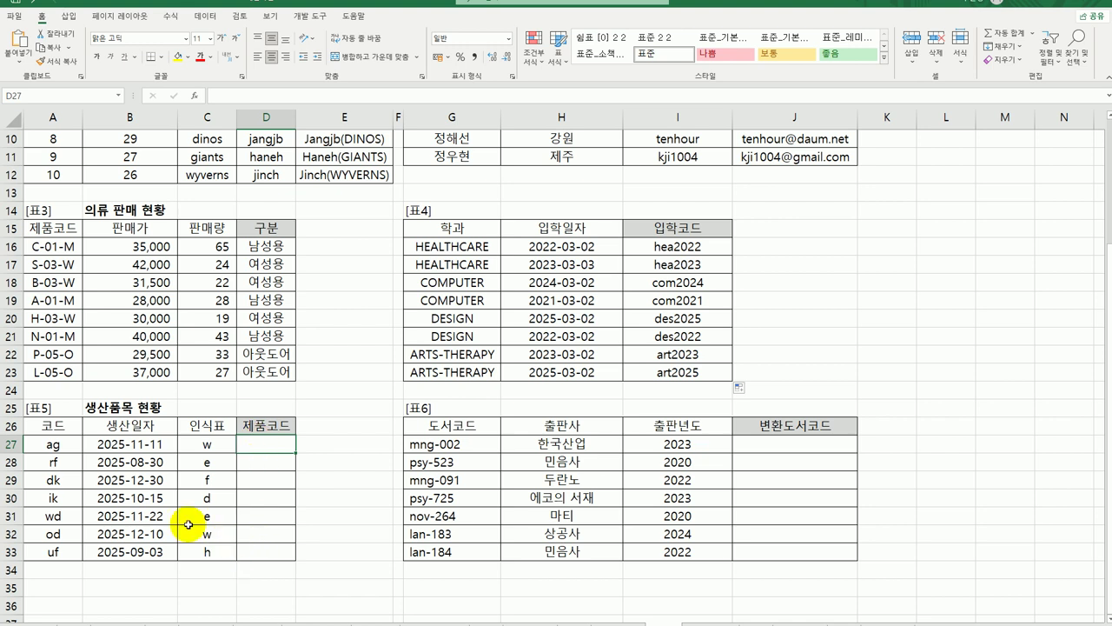
left_click(67, 439)
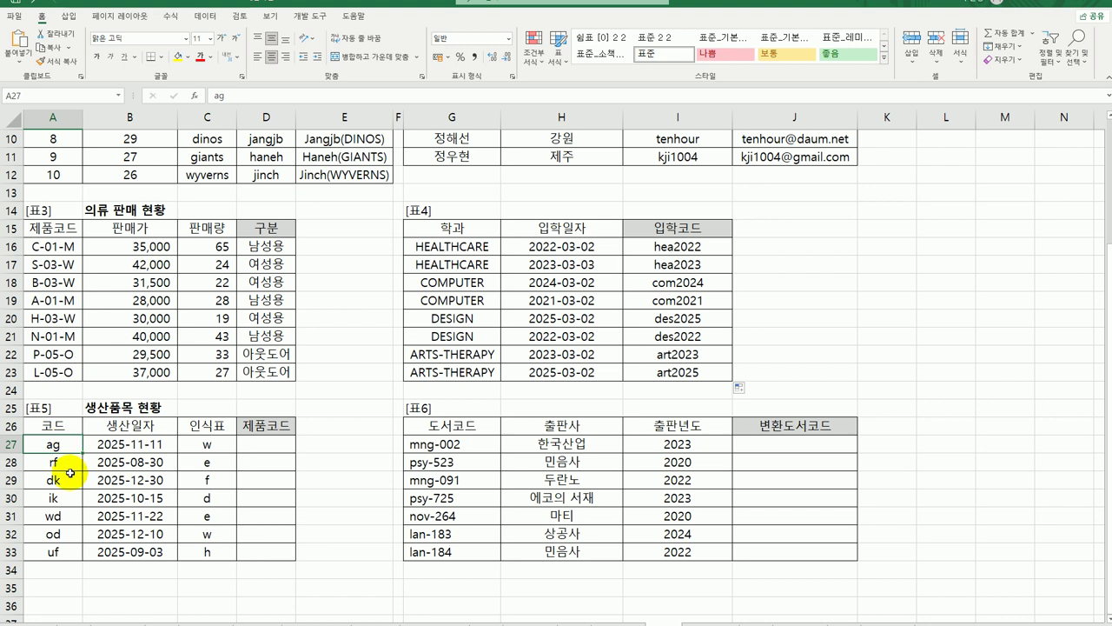
left_click(160, 443)
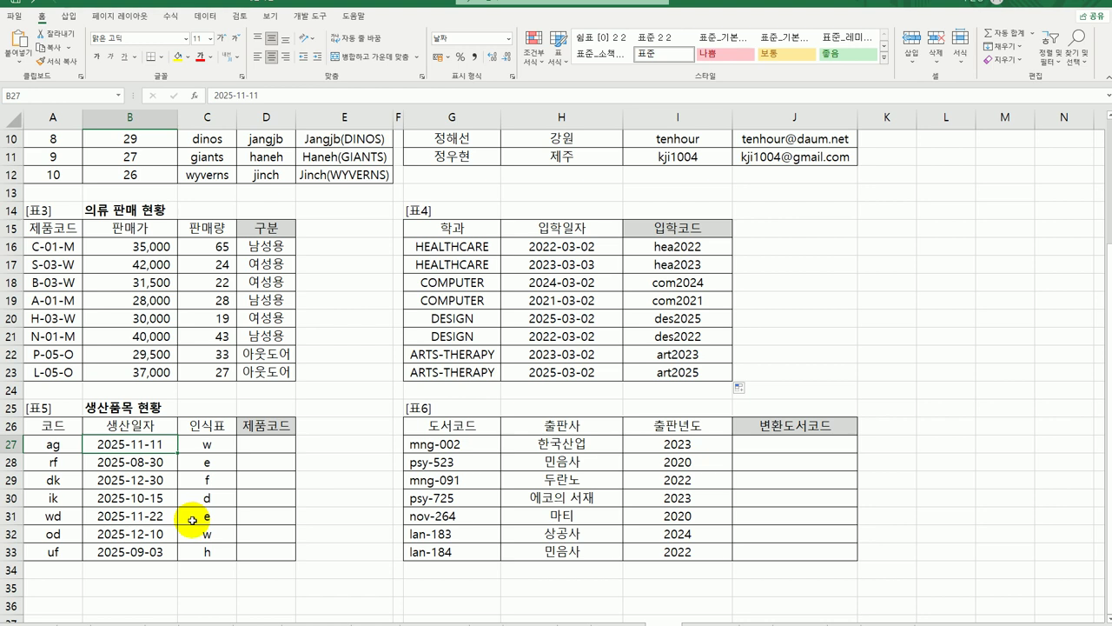
left_click(218, 448)
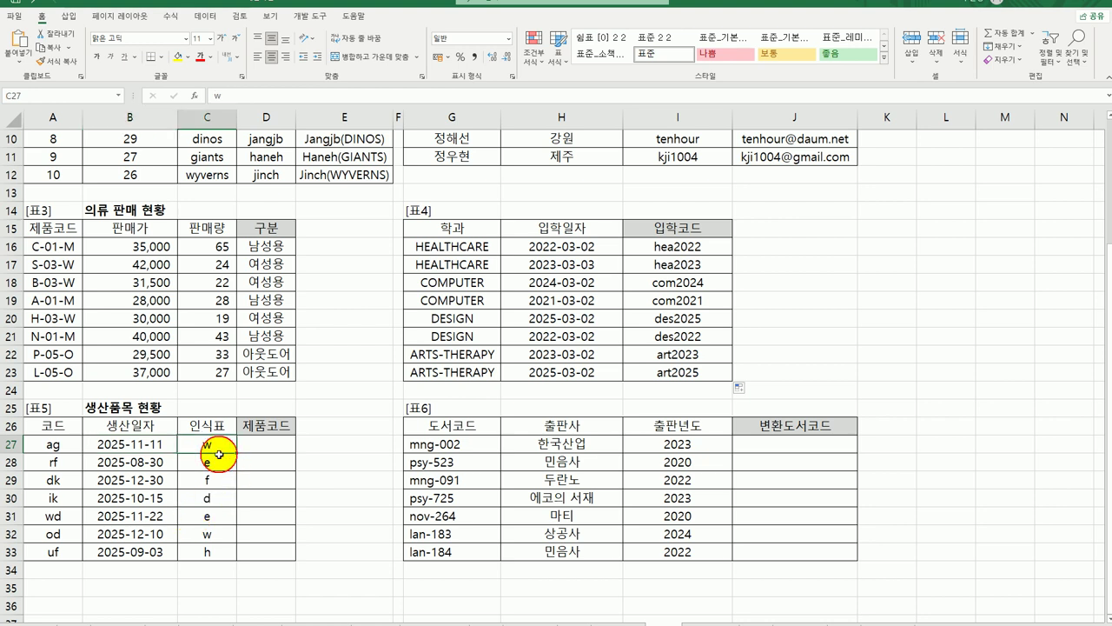
left_click(269, 445)
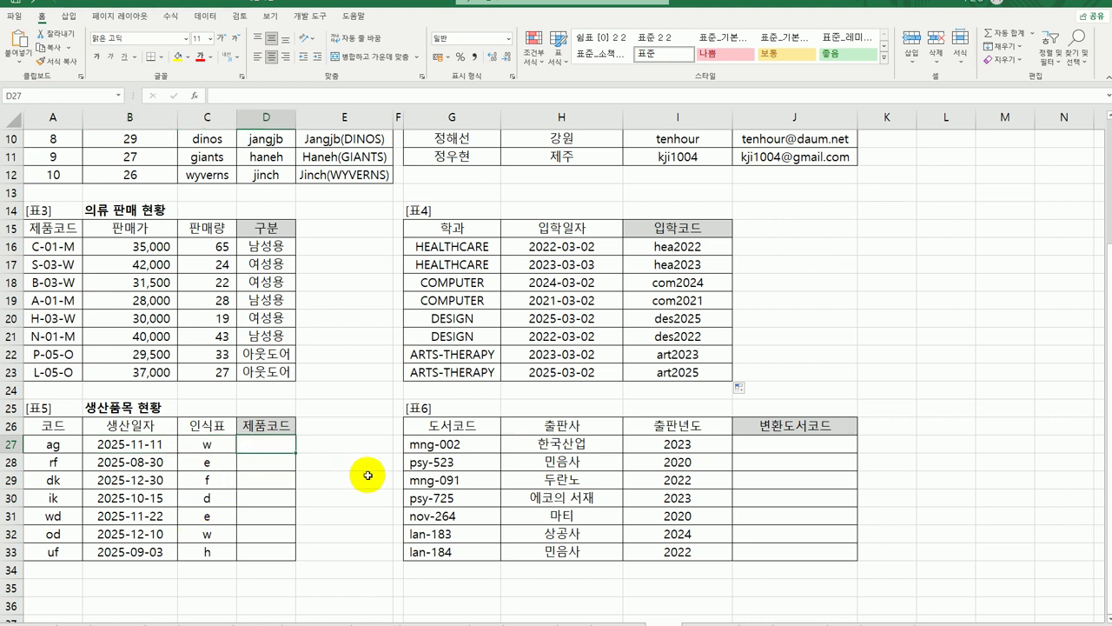
type("=")
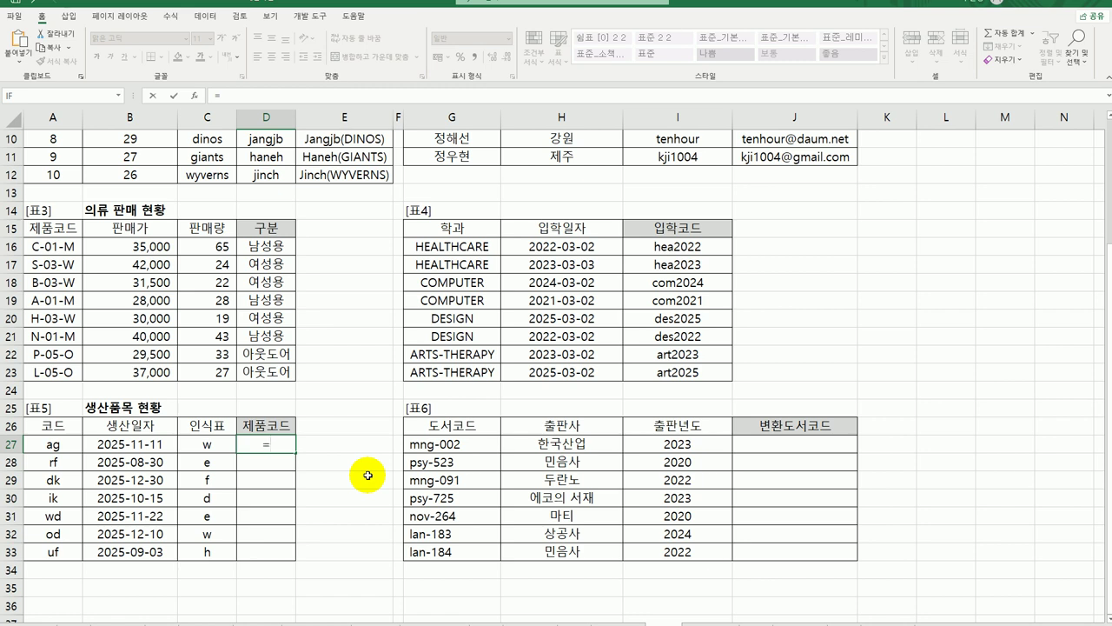
type("upp")
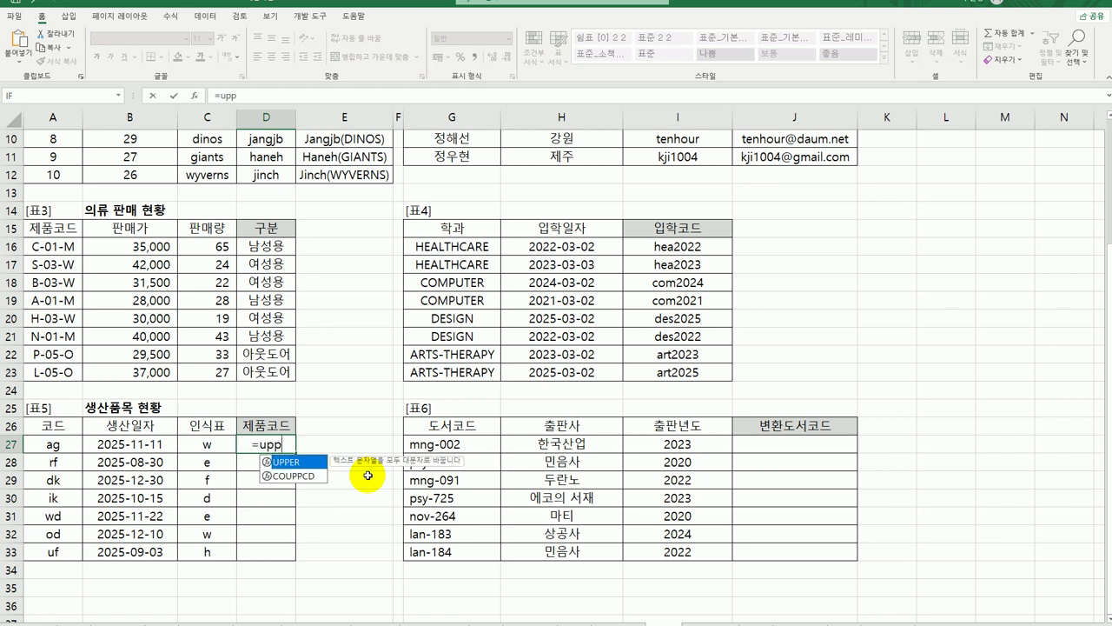
key("Tab")
left_click(63, 441)
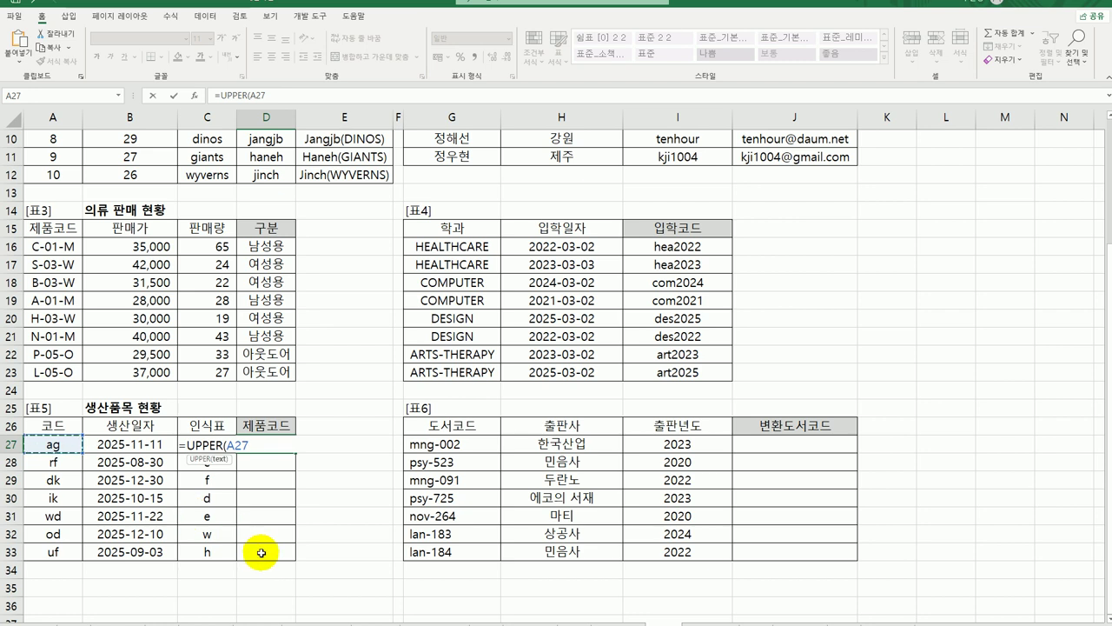
type(")")
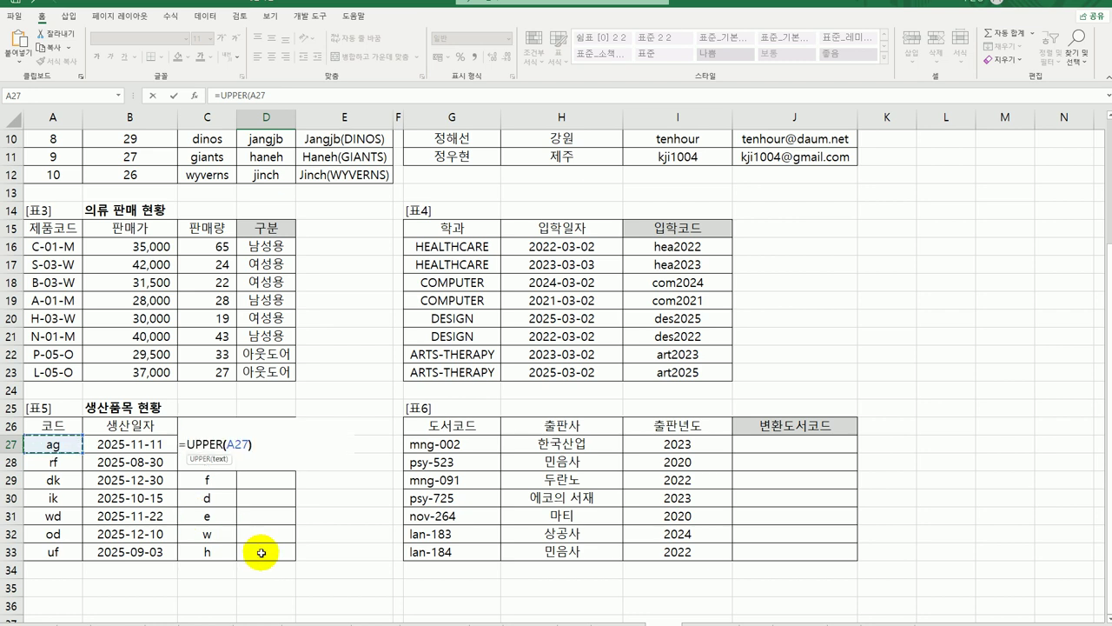
key("Return")
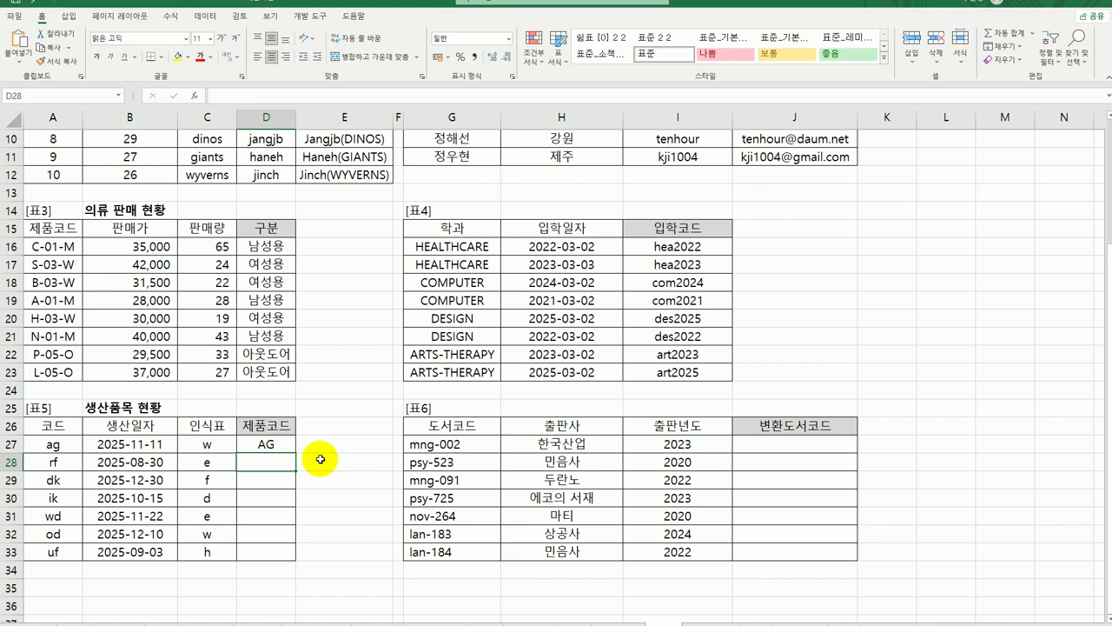
Append &"-"&UPPER(C27) to the UPPER formula in D27.
left_click(269, 445)
double_click(272, 445)
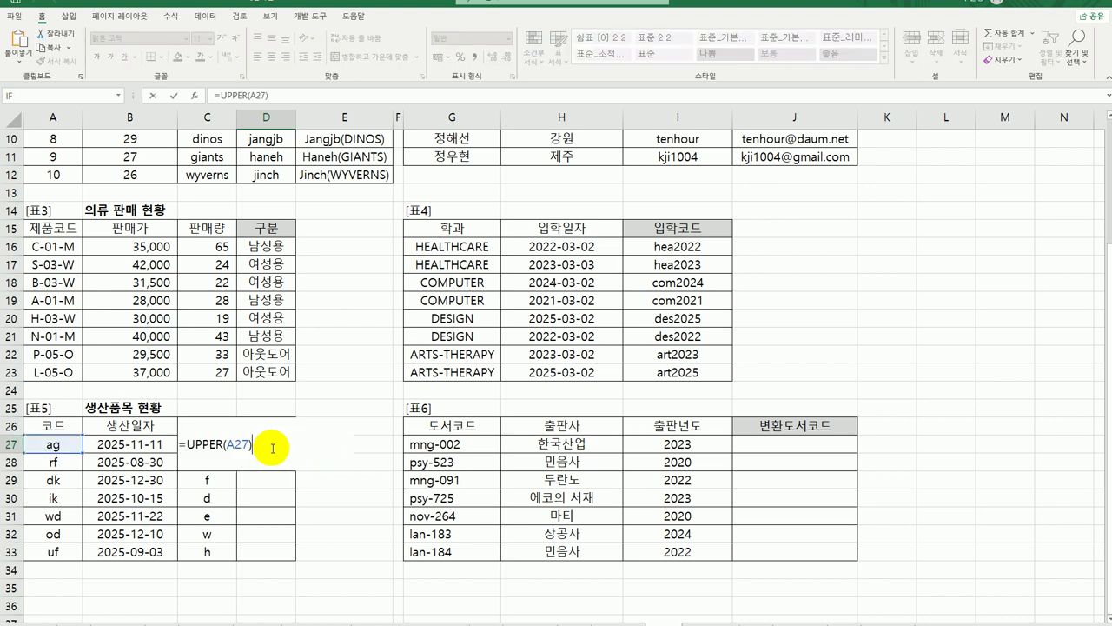
type("&\"-\"&u")
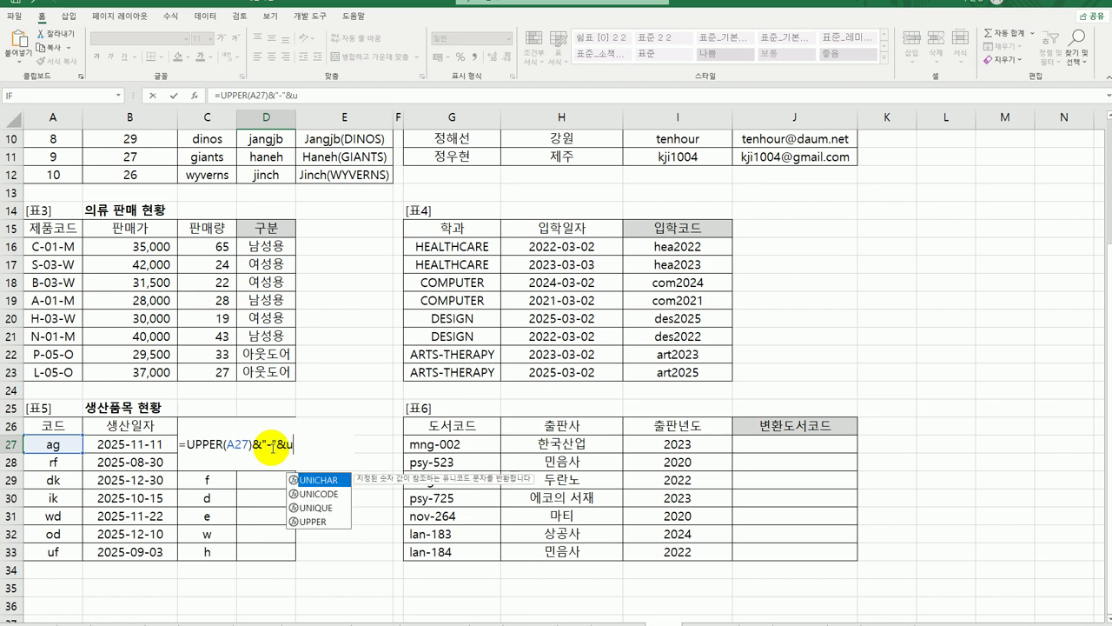
type("pp")
key("Tab")
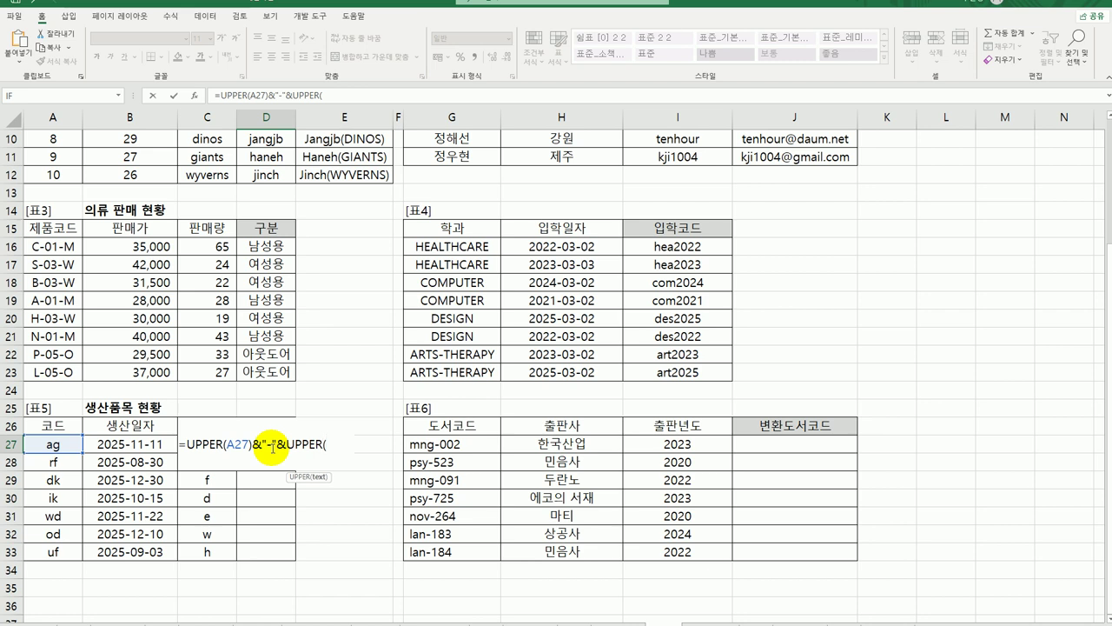
type("c27)")
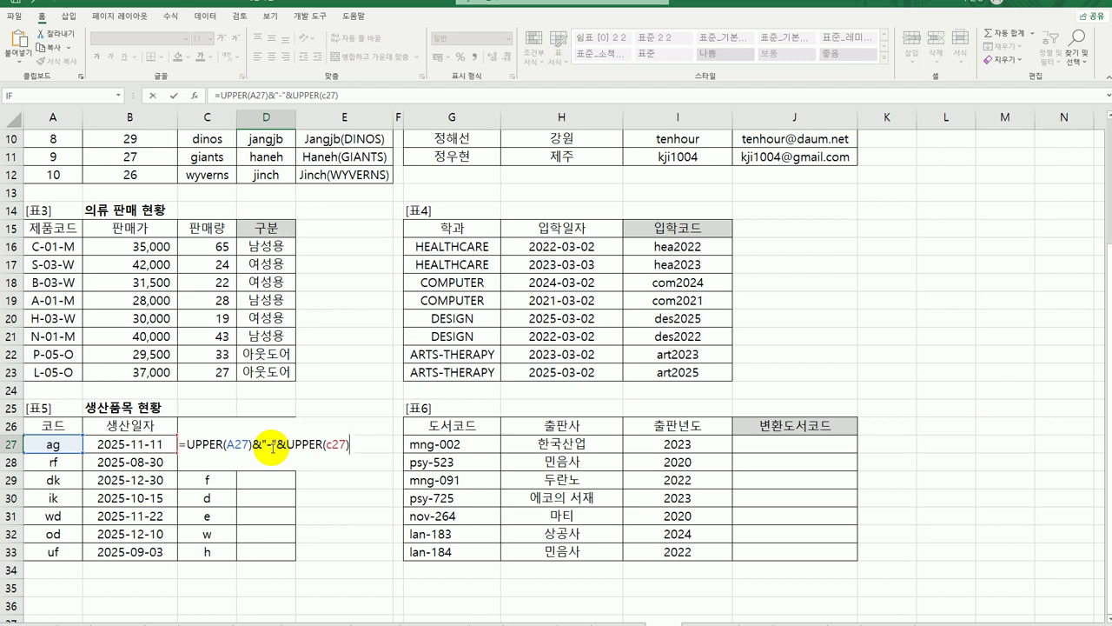
key("Return")
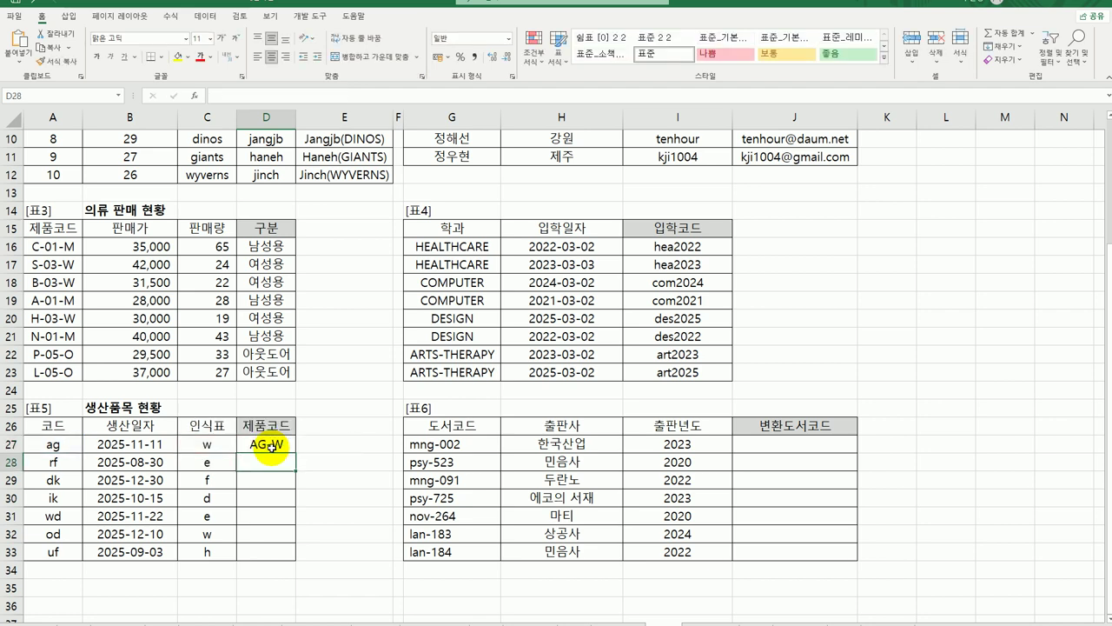
Insert MONTH(B27)&"-"& before UPPER(C27) in the D27 formula and fill the combined formula down through D33.
left_click(272, 446)
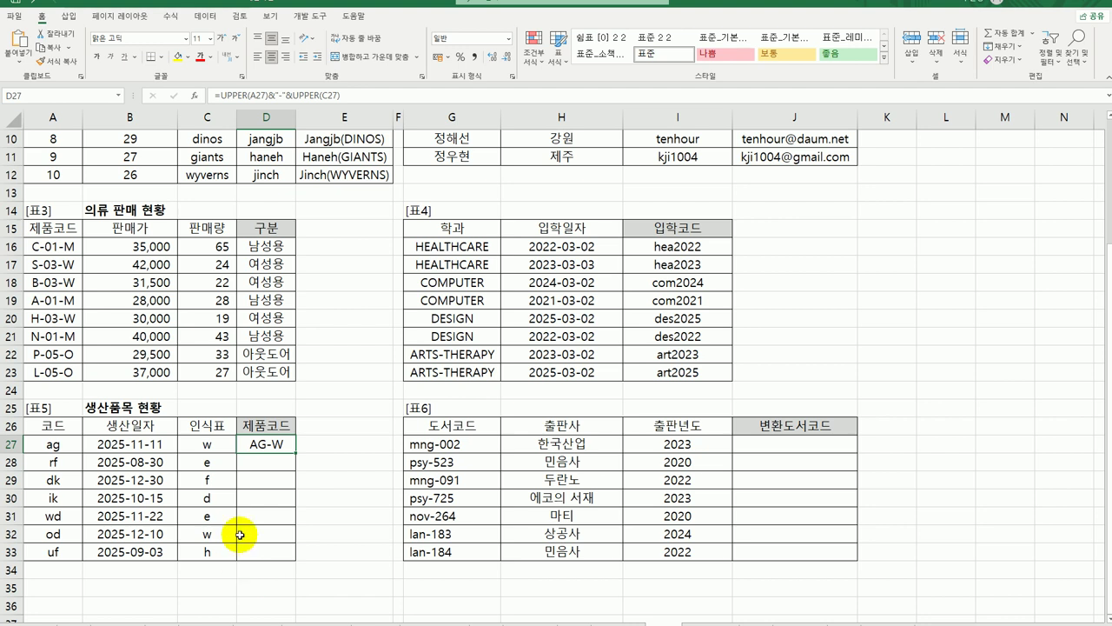
double_click(272, 443)
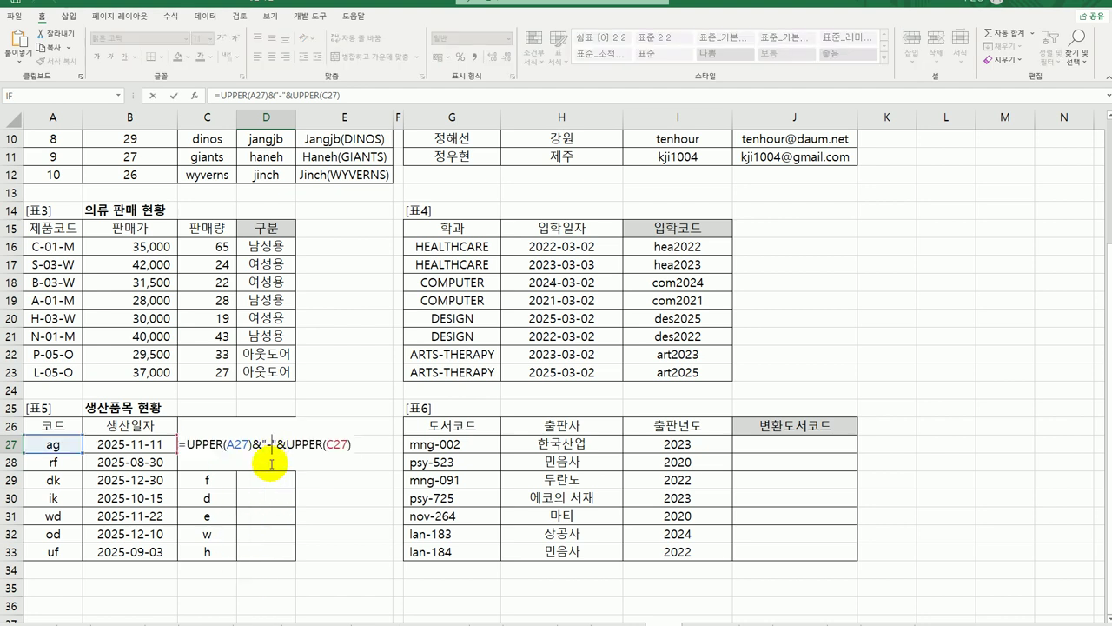
left_click(285, 444)
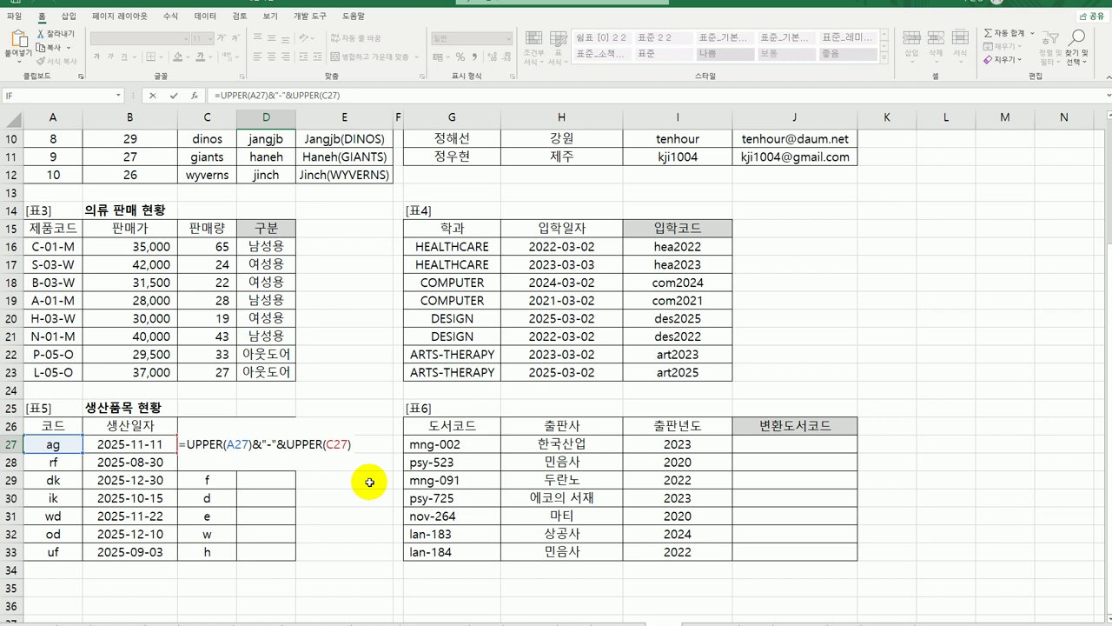
type("mon")
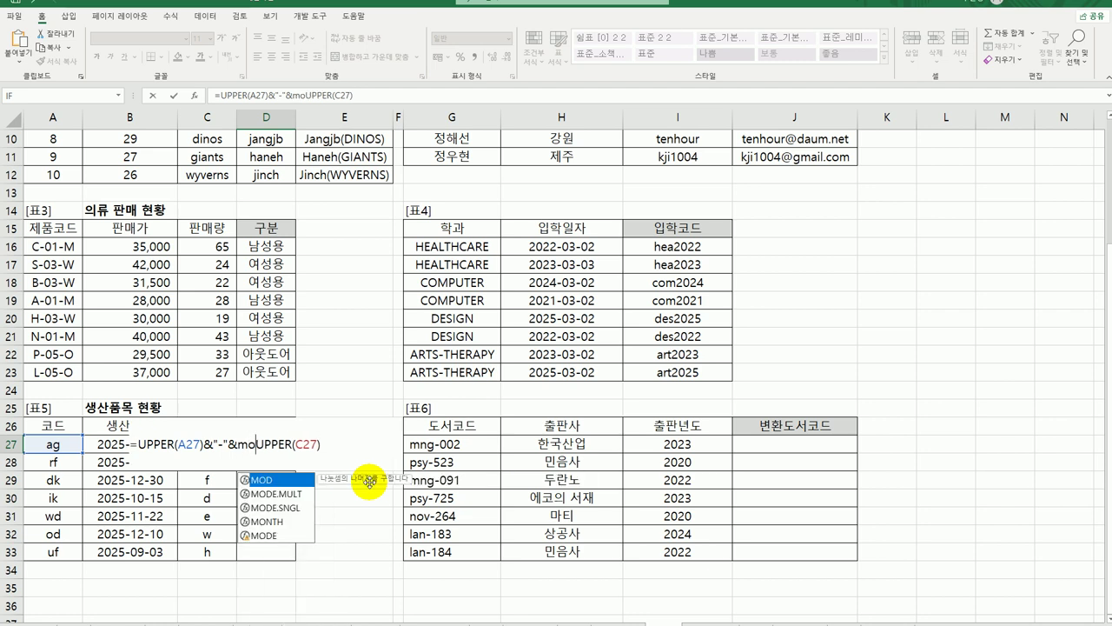
key("Tab")
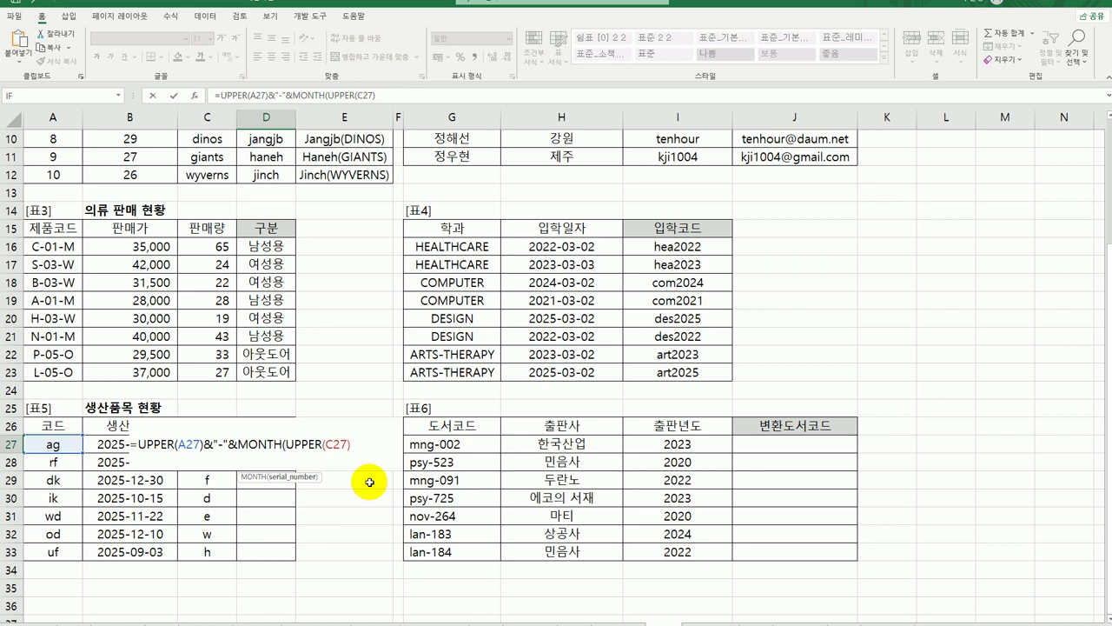
left_click(100, 444)
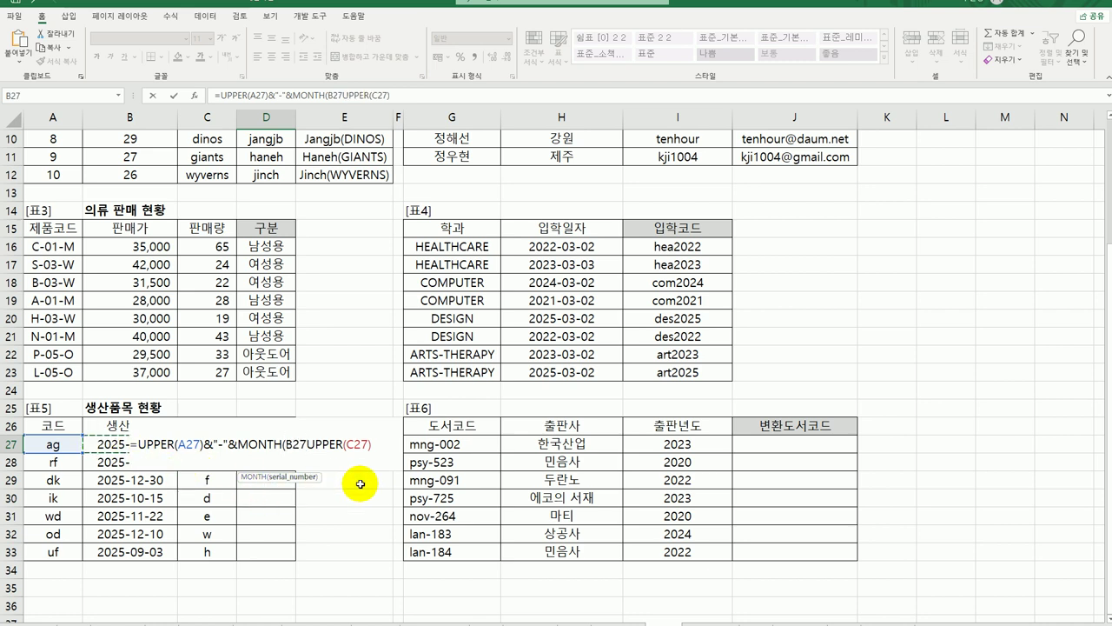
type(")")
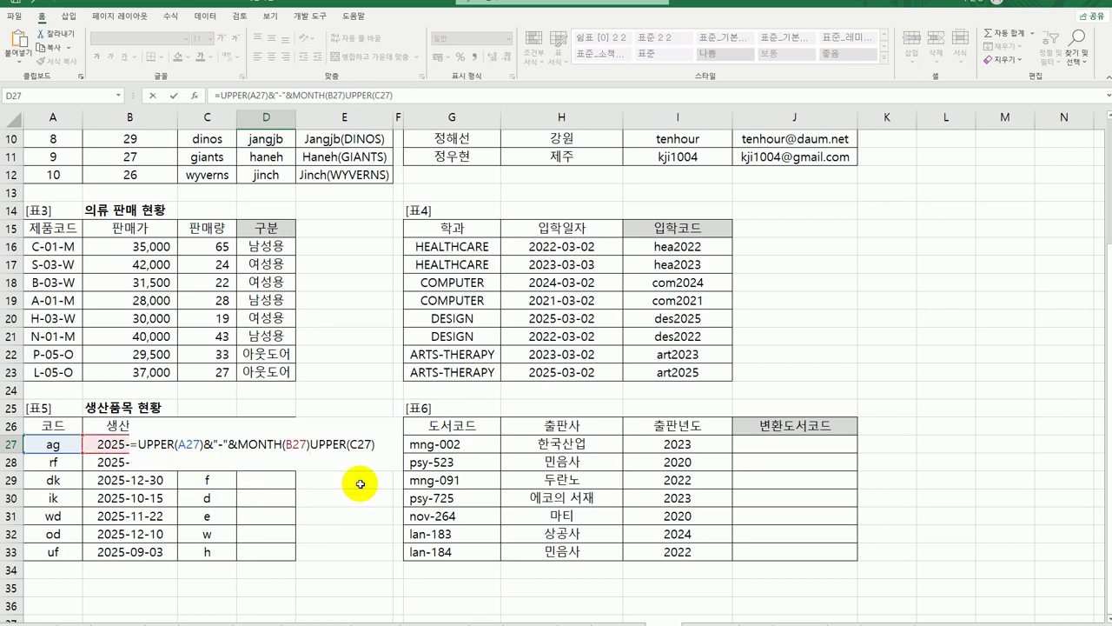
type("&\"-")
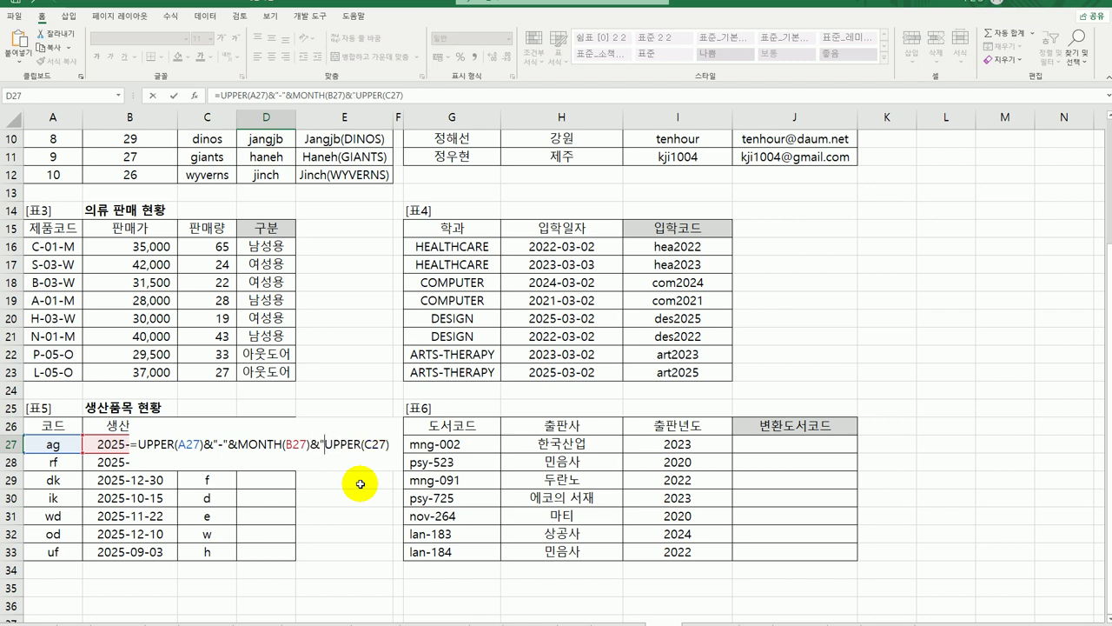
type("\"")
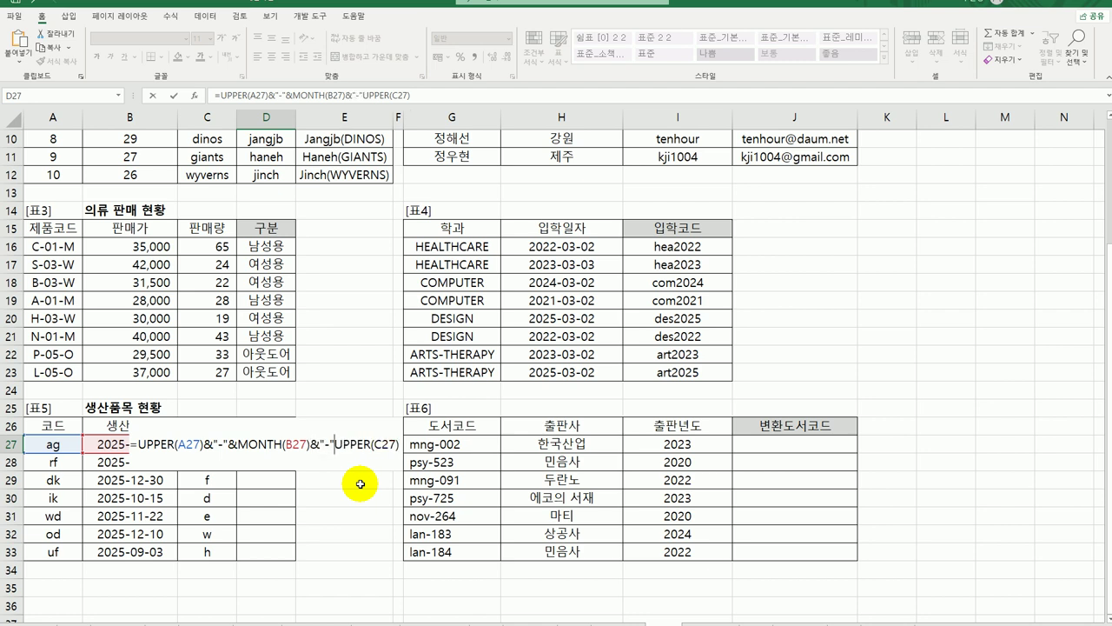
type("&")
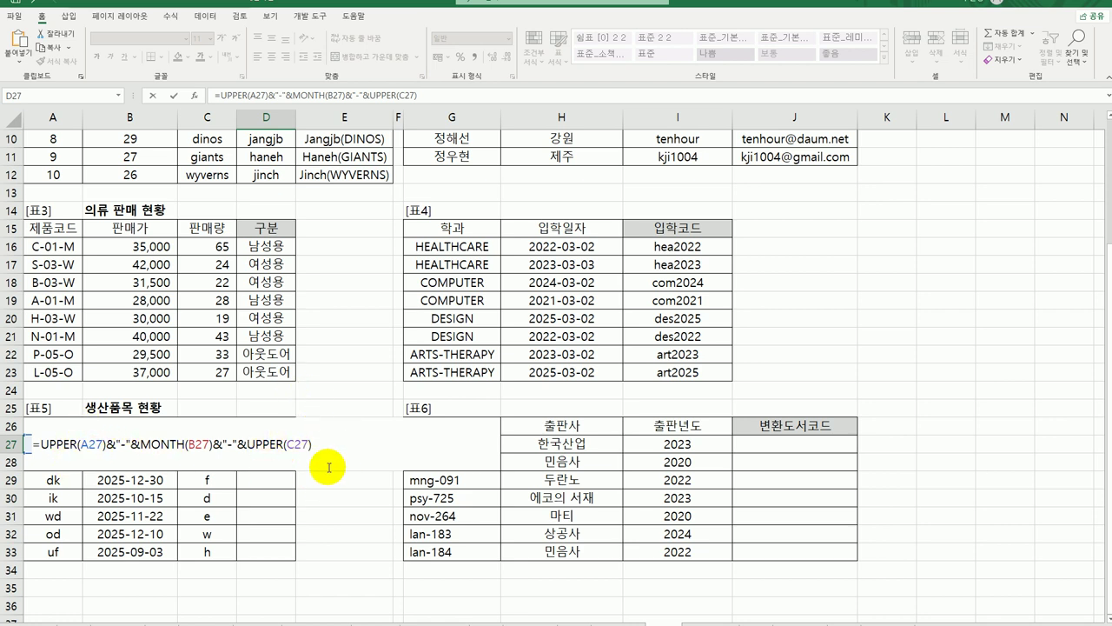
key("ctrl+Return")
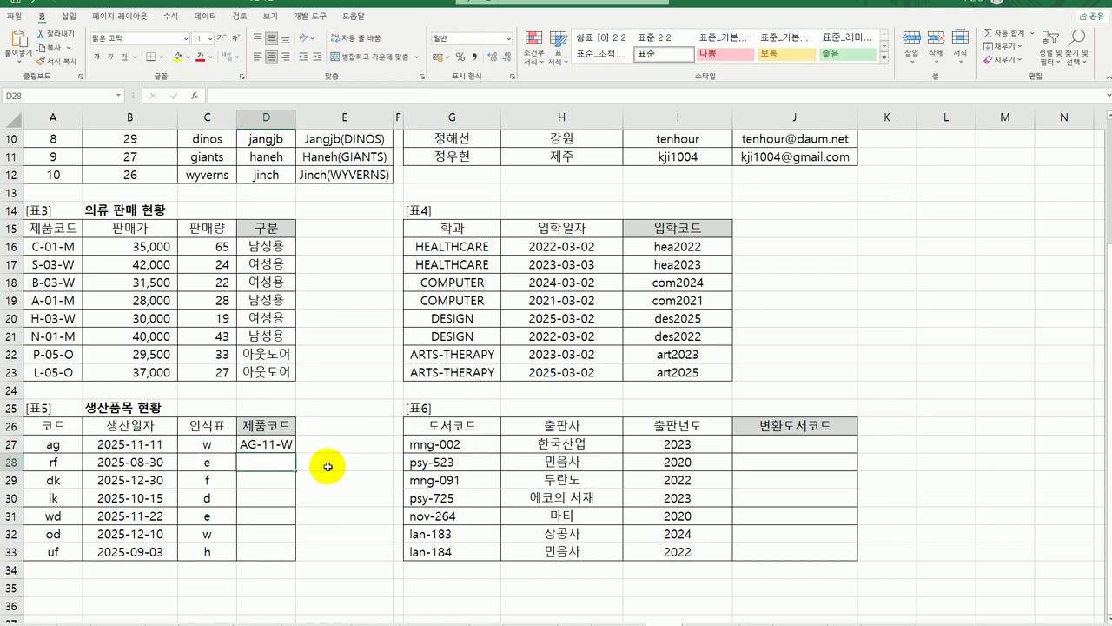
left_click_drag(296, 450, 296, 556)
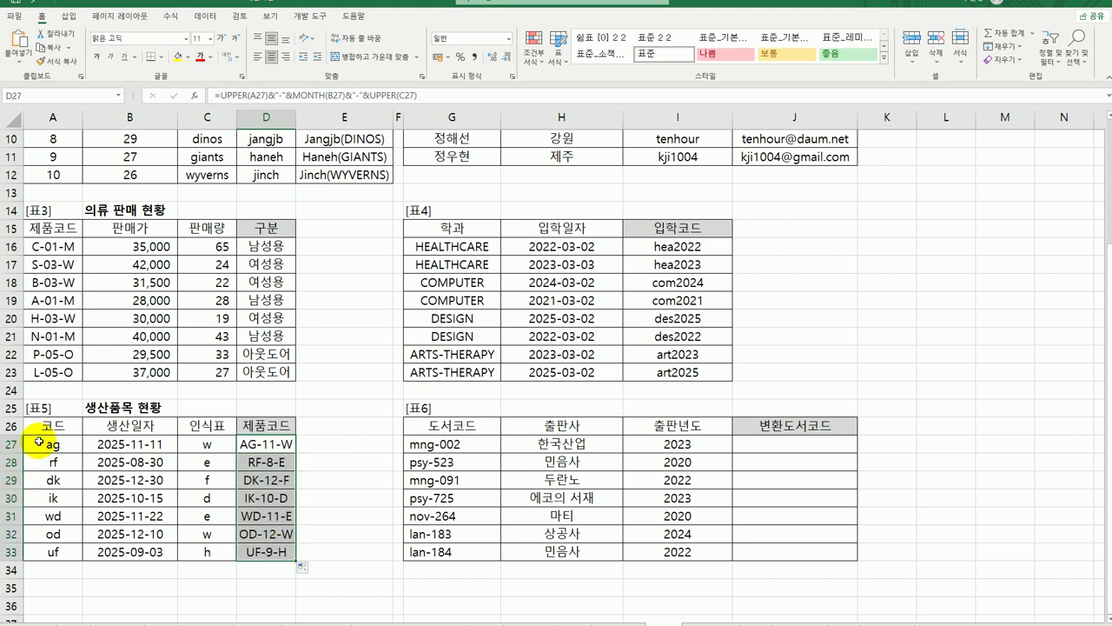
left_click_drag(52, 443, 51, 551)
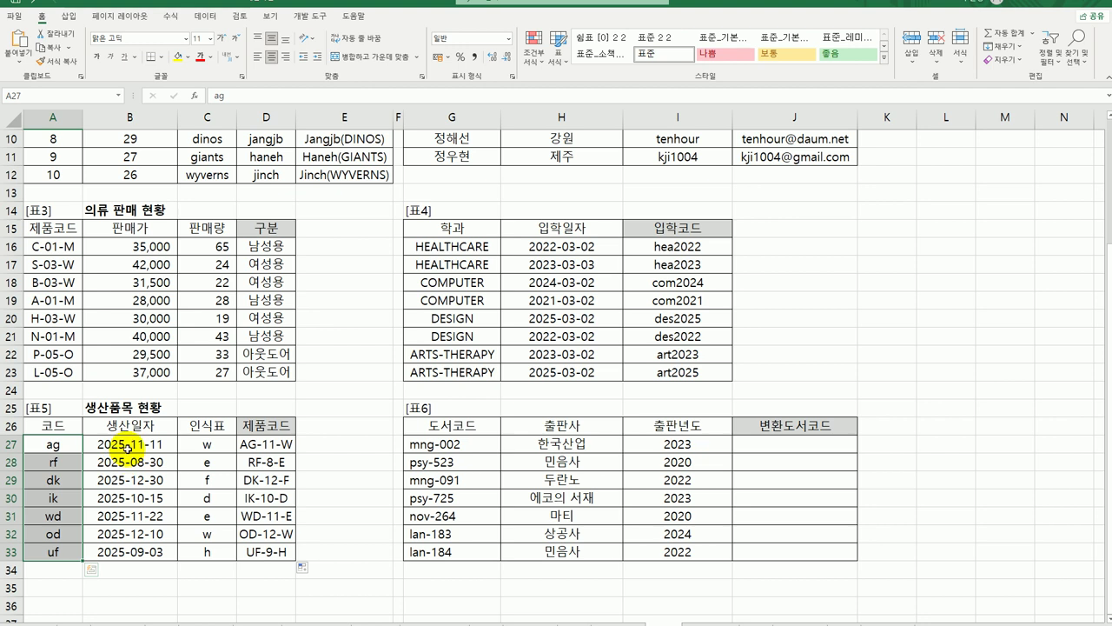
left_click_drag(119, 444, 120, 554)
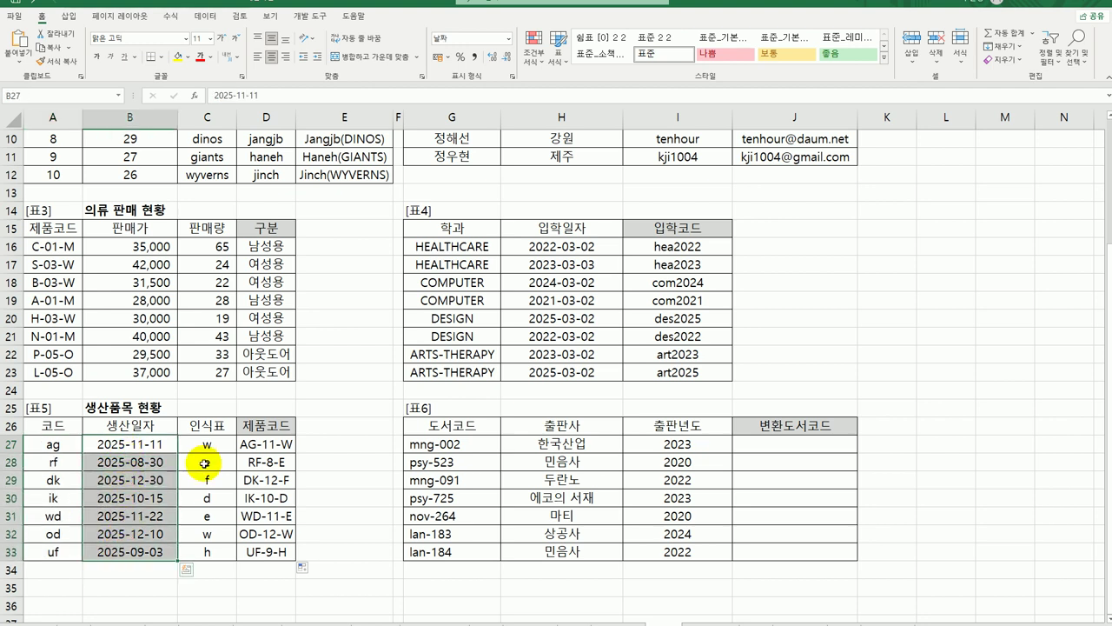
left_click_drag(207, 443, 207, 548)
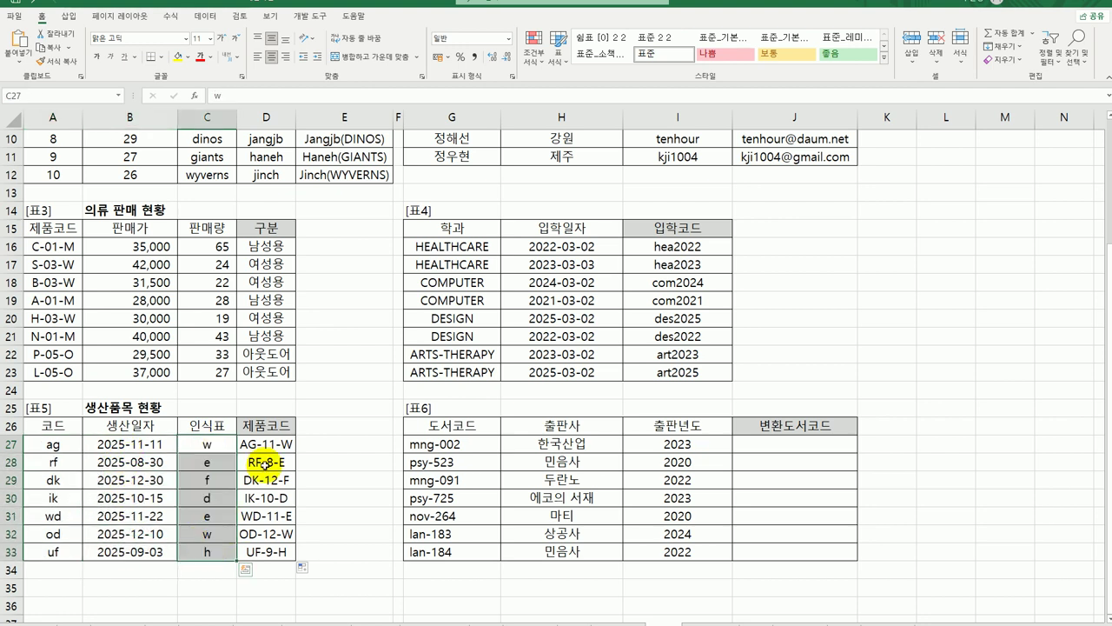
left_click(265, 444)
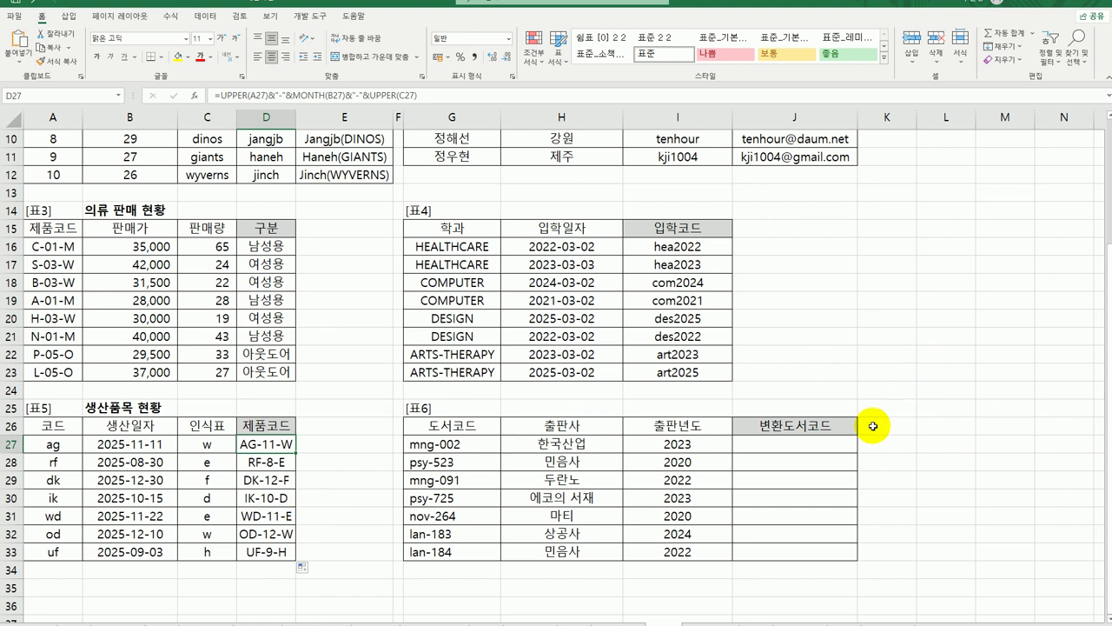
Enter =TRIM(G27) in J27, the first 변환도서코드 cell of [표6], and fill it down through J33.
left_click(840, 444)
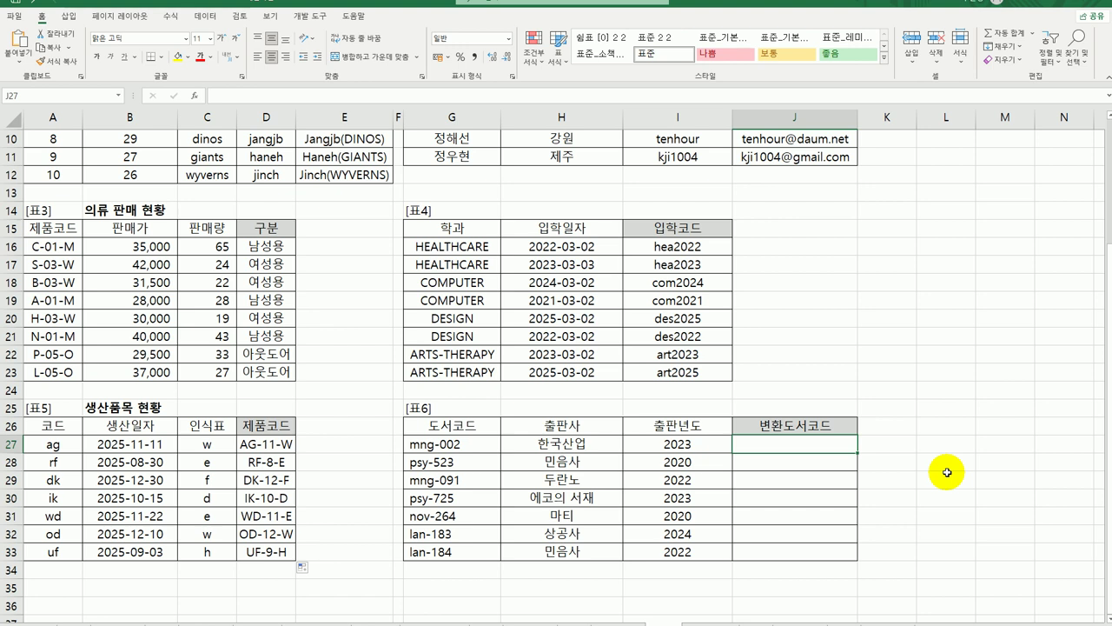
type("=tri")
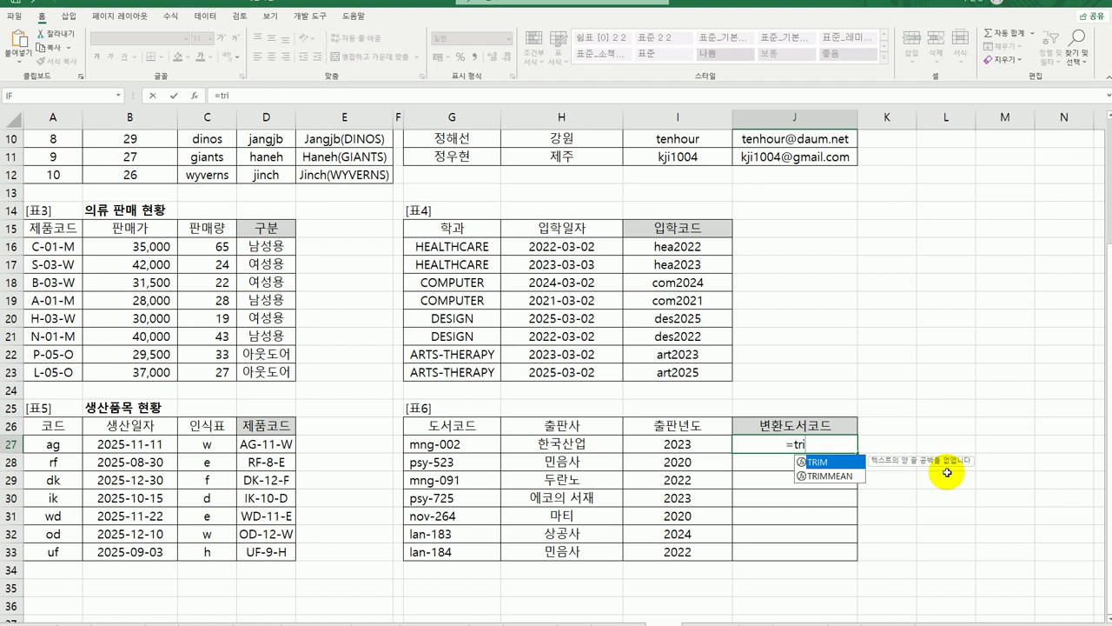
key("Tab")
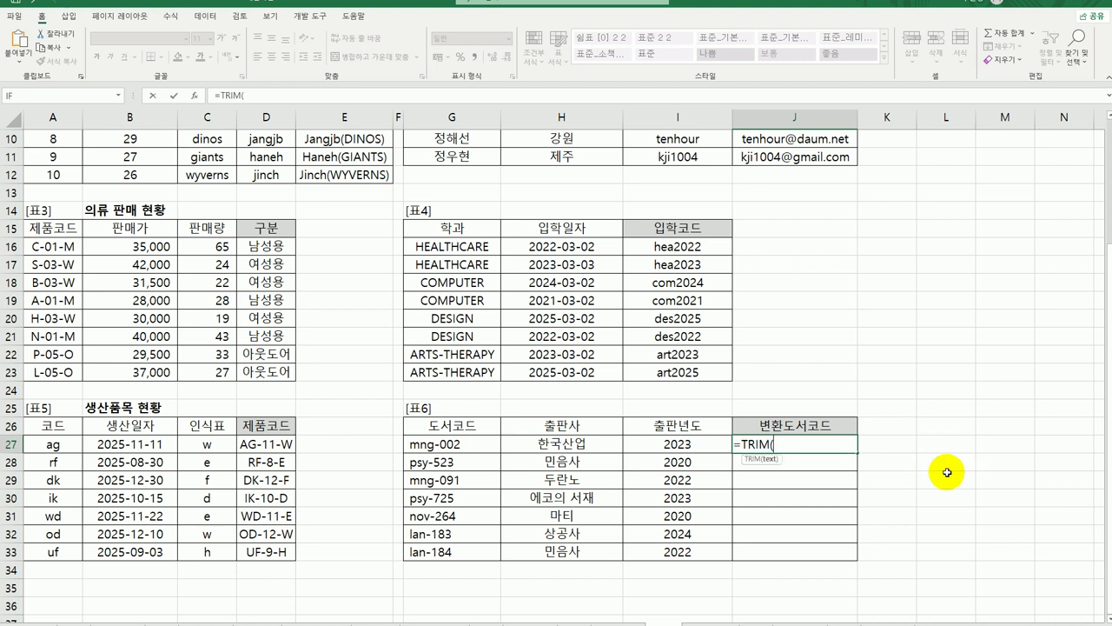
left_click(470, 444)
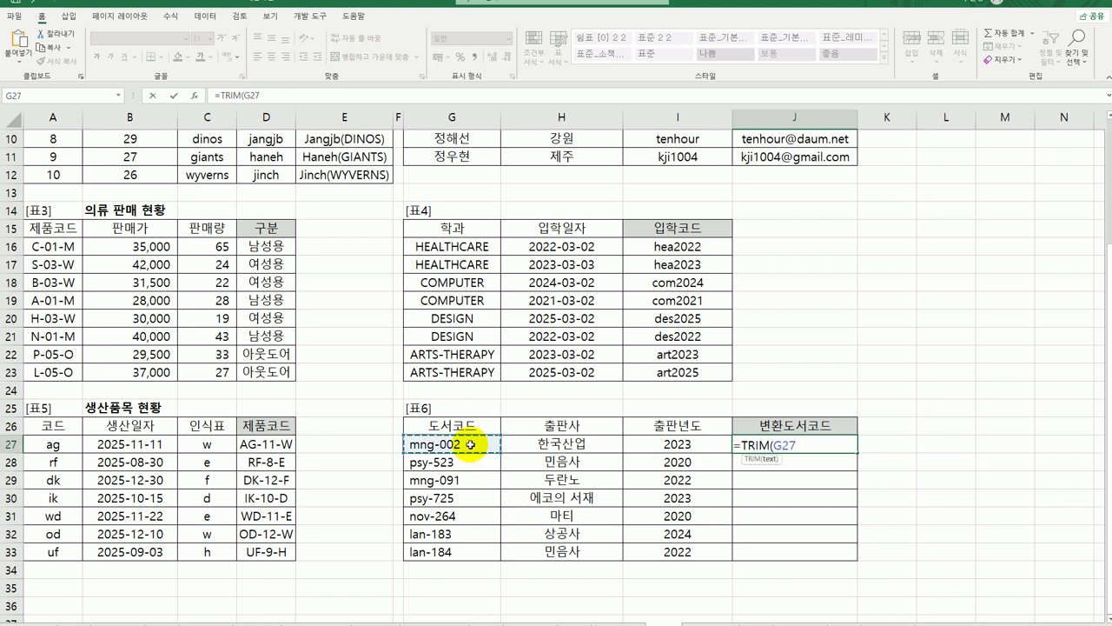
type(")")
key("Return")
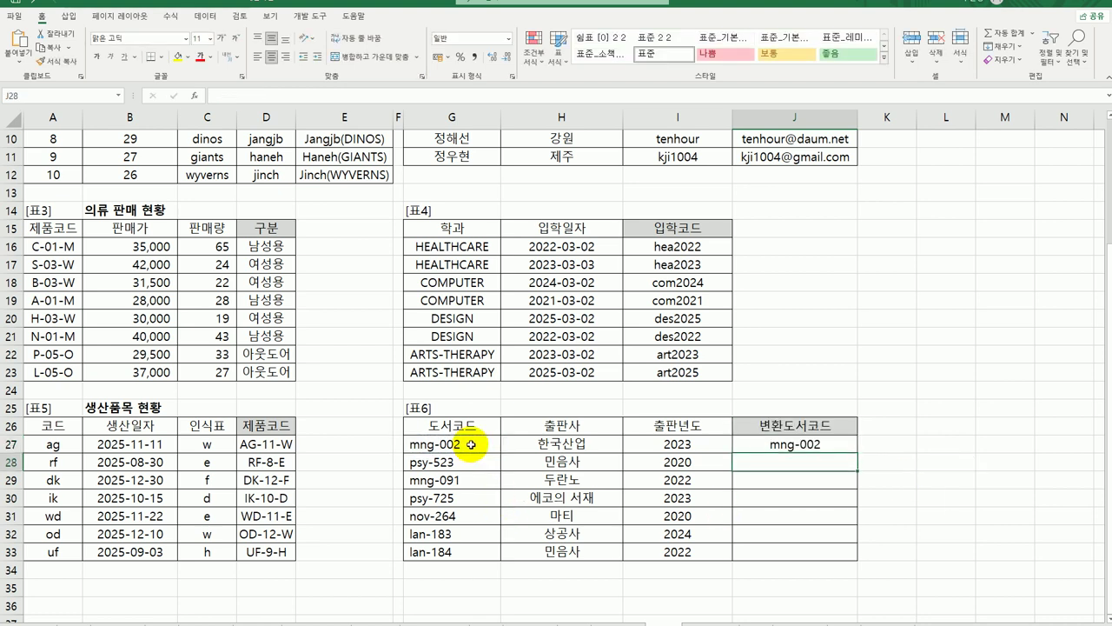
left_click(751, 445)
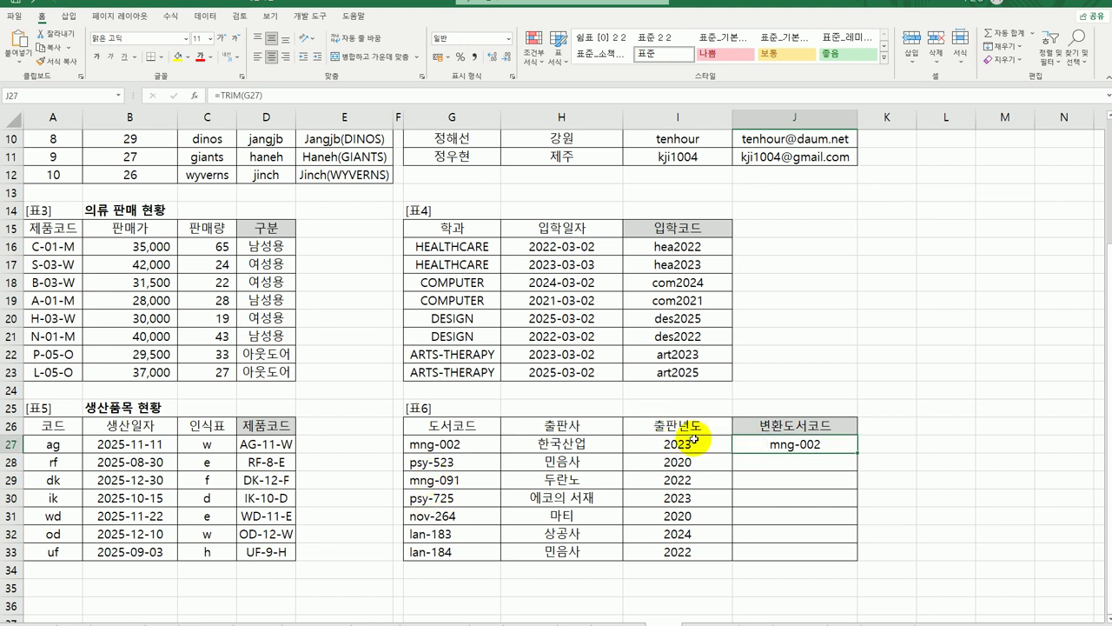
left_click_drag(855, 452, 836, 556)
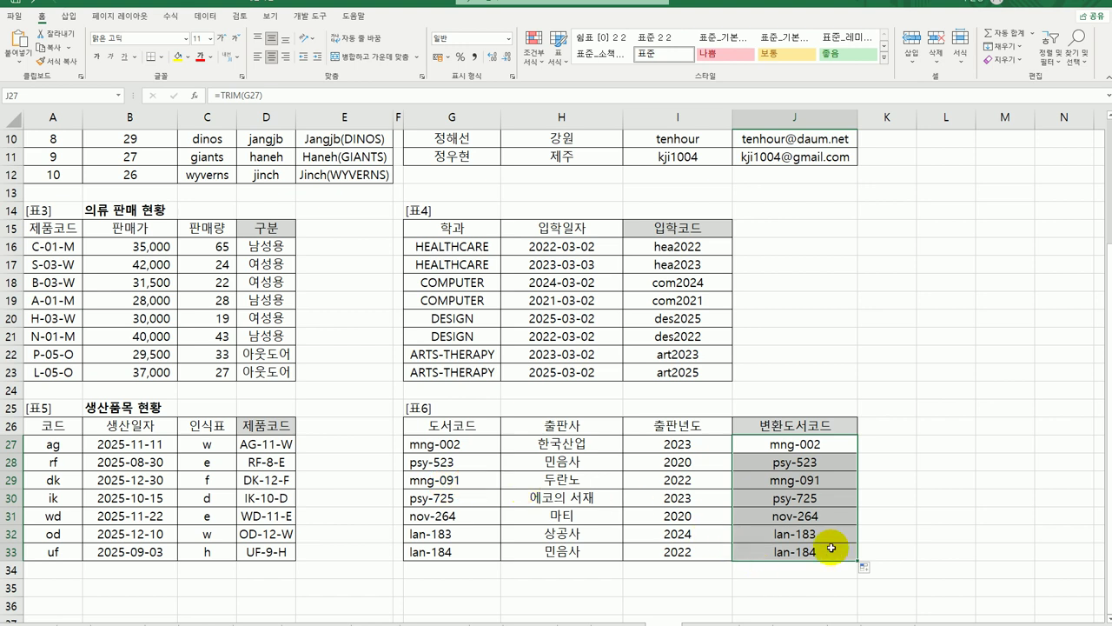
Wrap the J27 formula in UPPER as =UPPER(TRIM(G27)) and fill it down through J33.
double_click(774, 444)
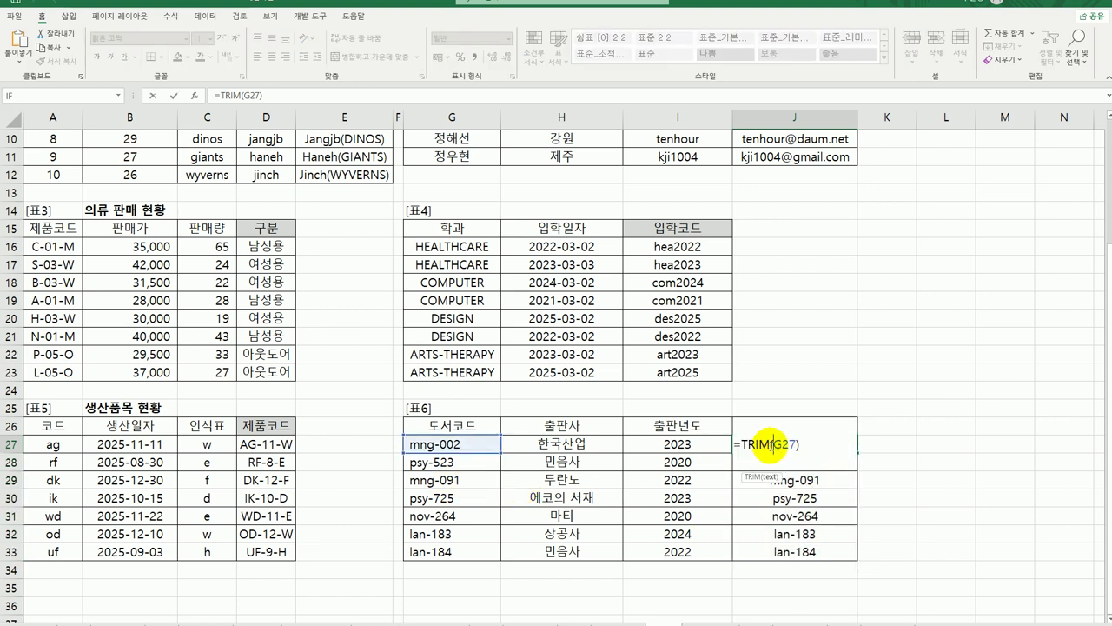
left_click(744, 445)
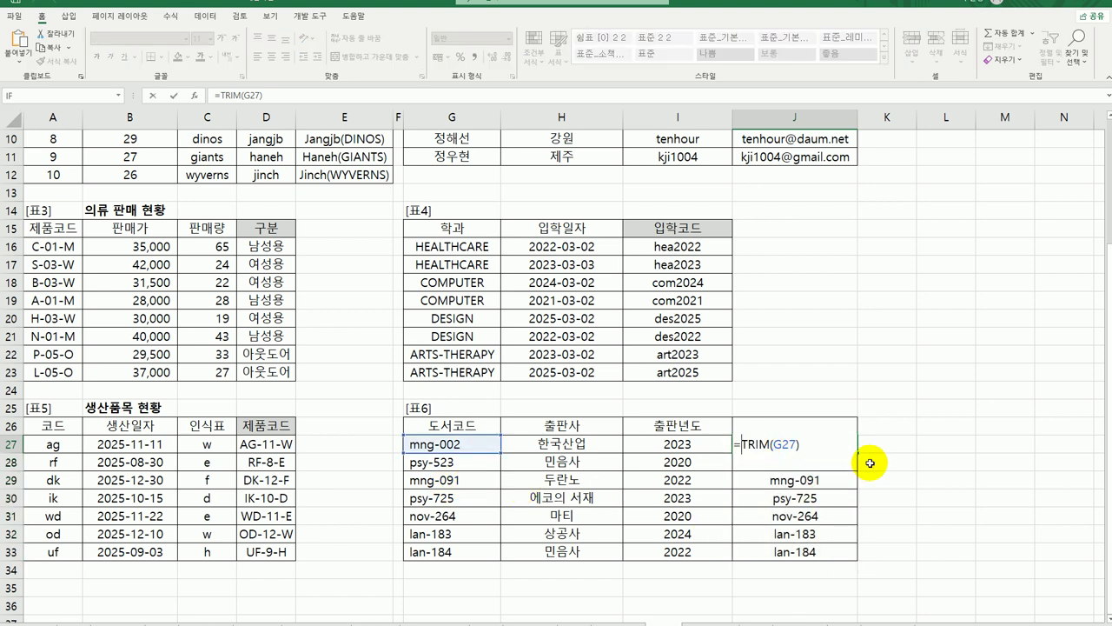
type("upp")
key("Tab")
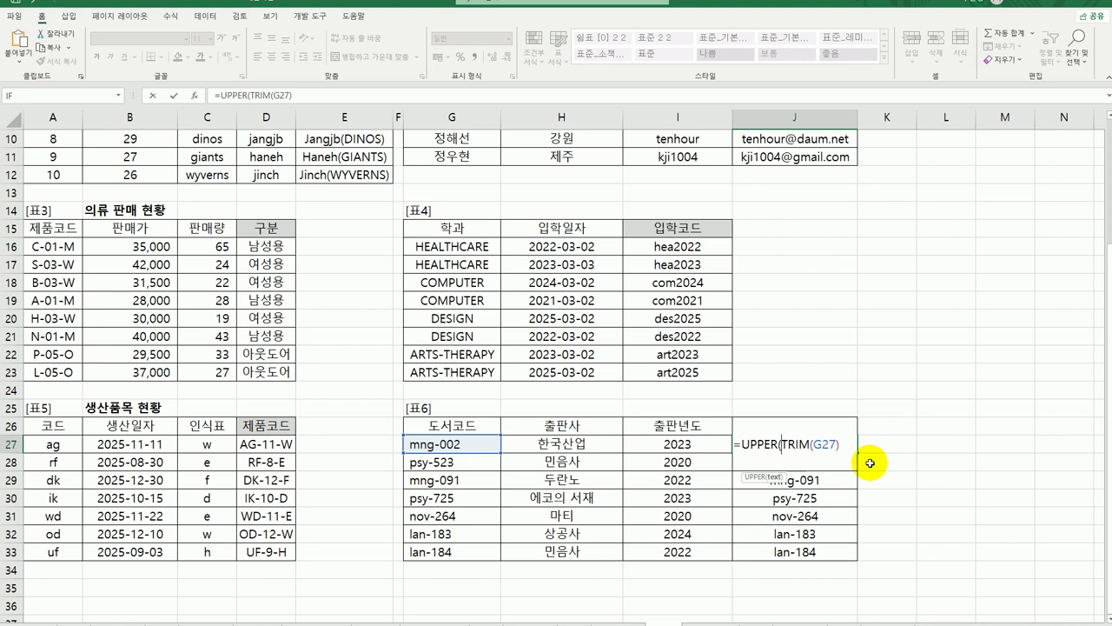
type(")")
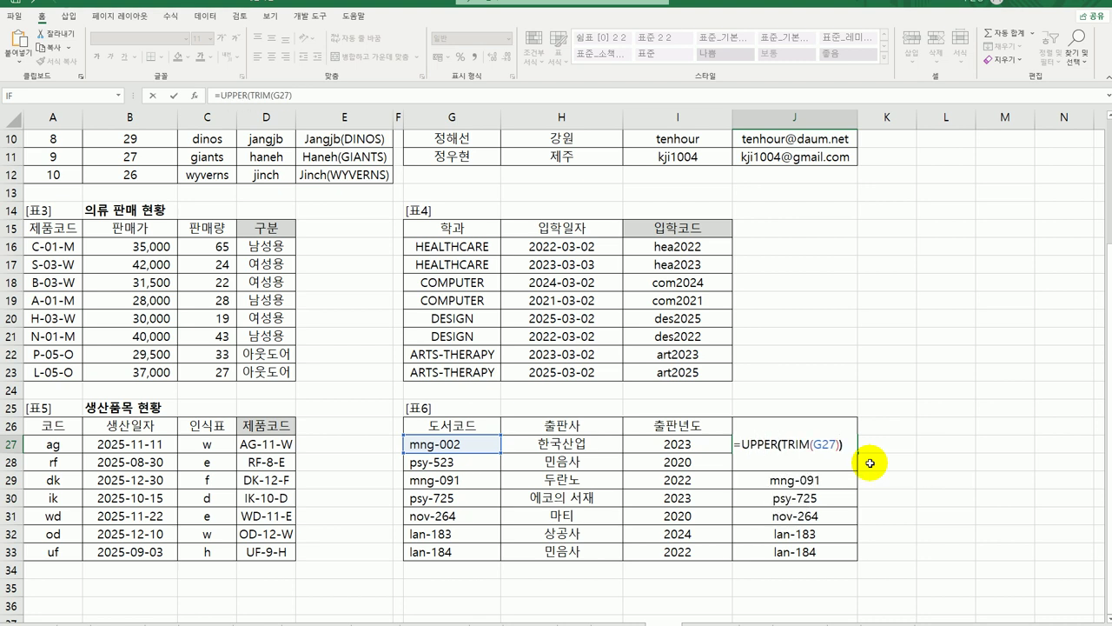
key("Return")
key("Up")
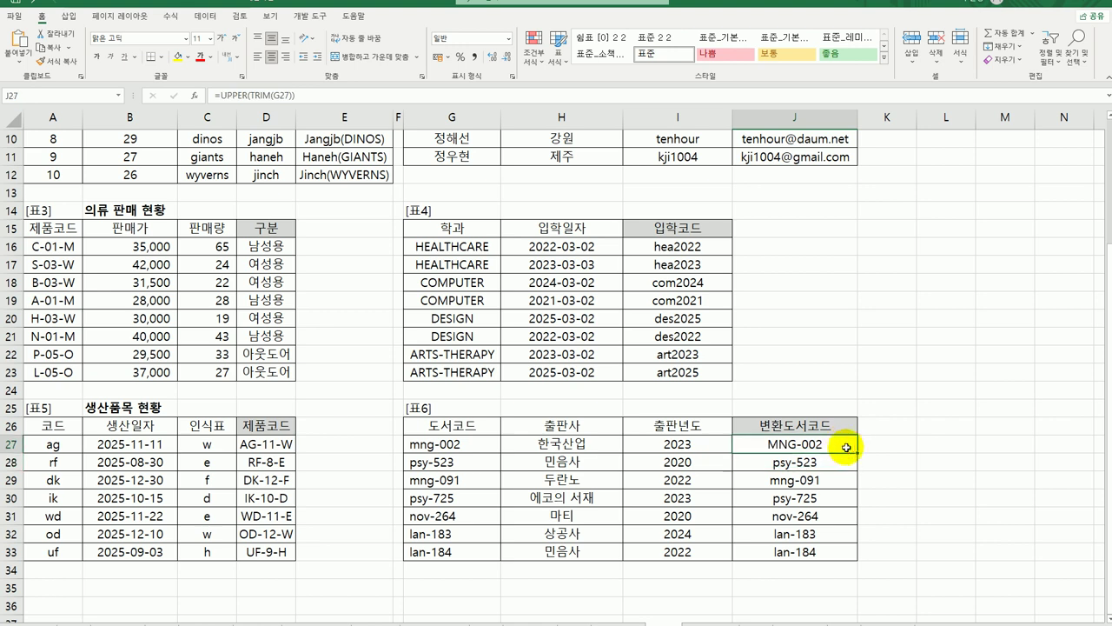
left_click_drag(848, 518, 847, 556)
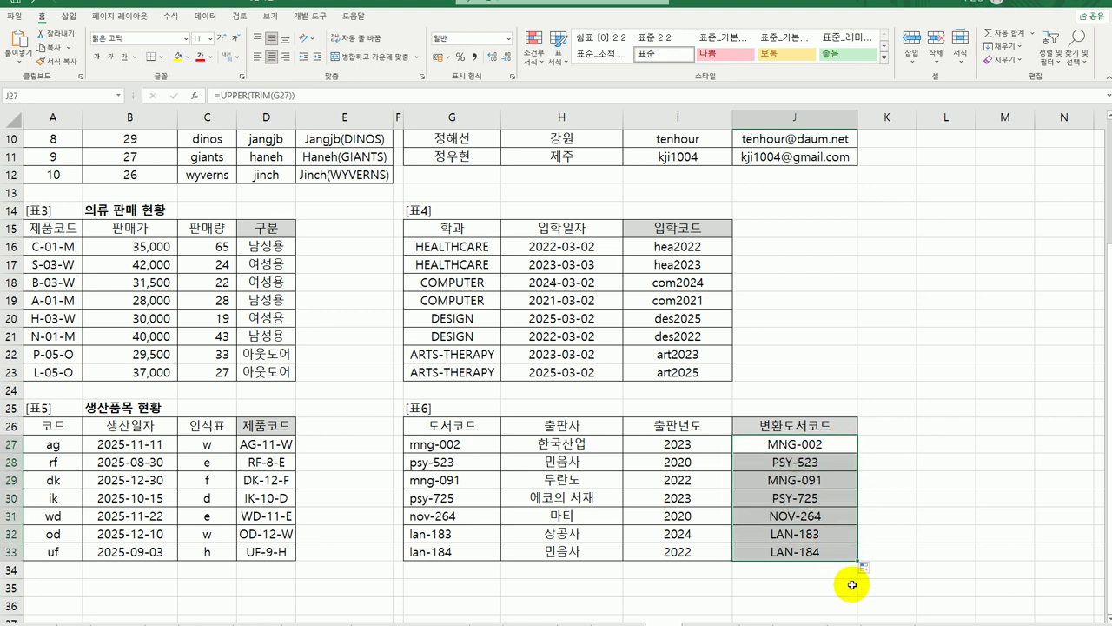
Append &"-KR" to the UPPER(TRIM()) formula in J27 and fill the combined formula down through J33.
double_click(824, 444)
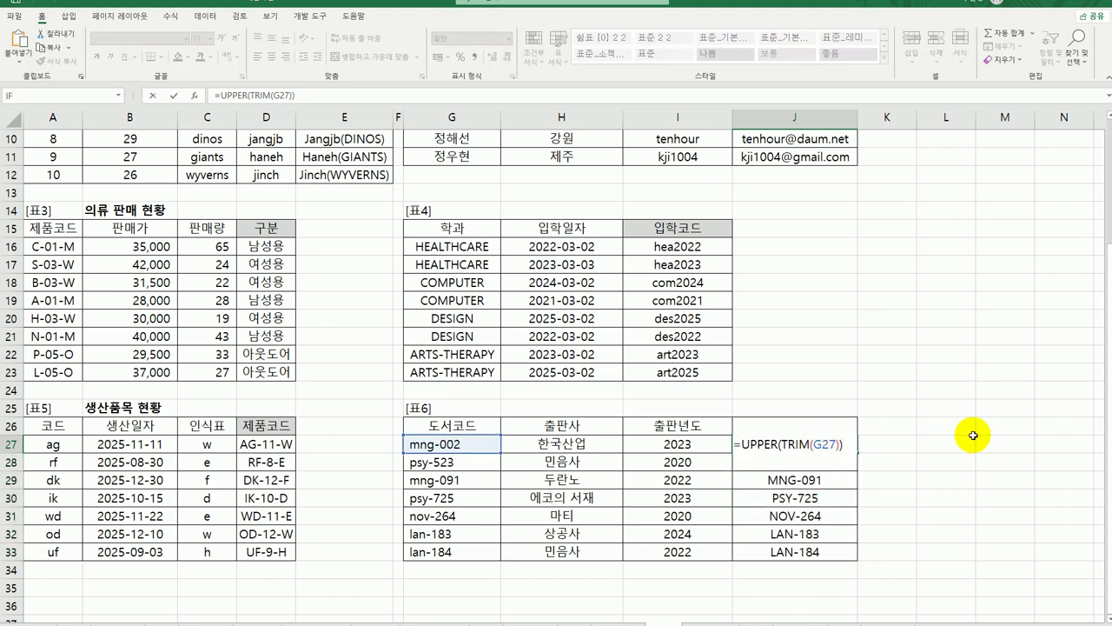
type("&\"-")
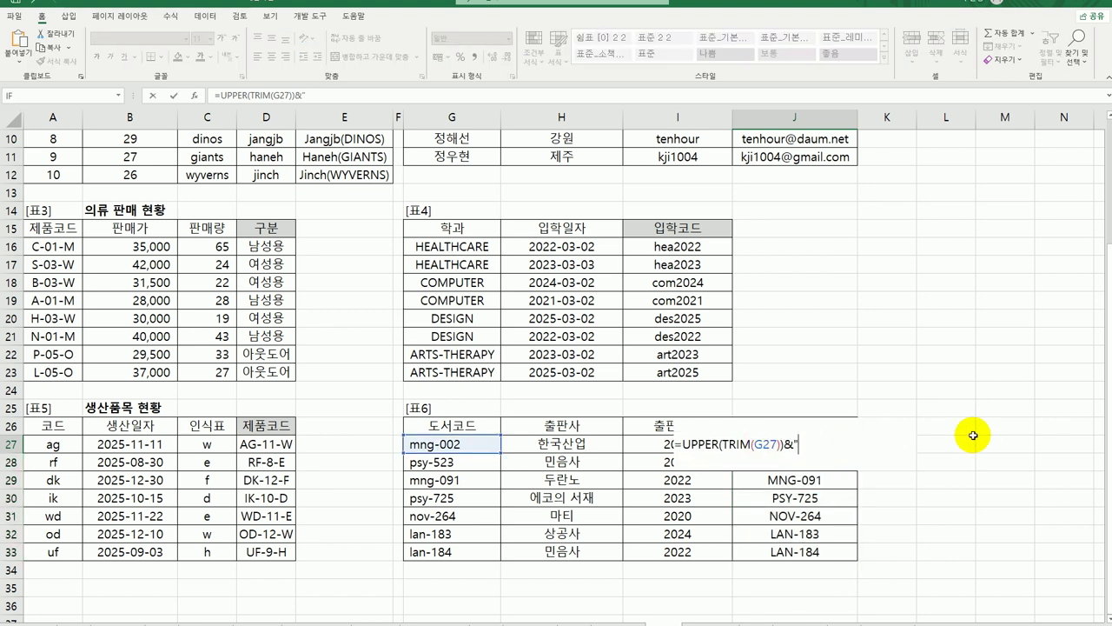
type(" ㅏ")
type("R\"")
key("Return")
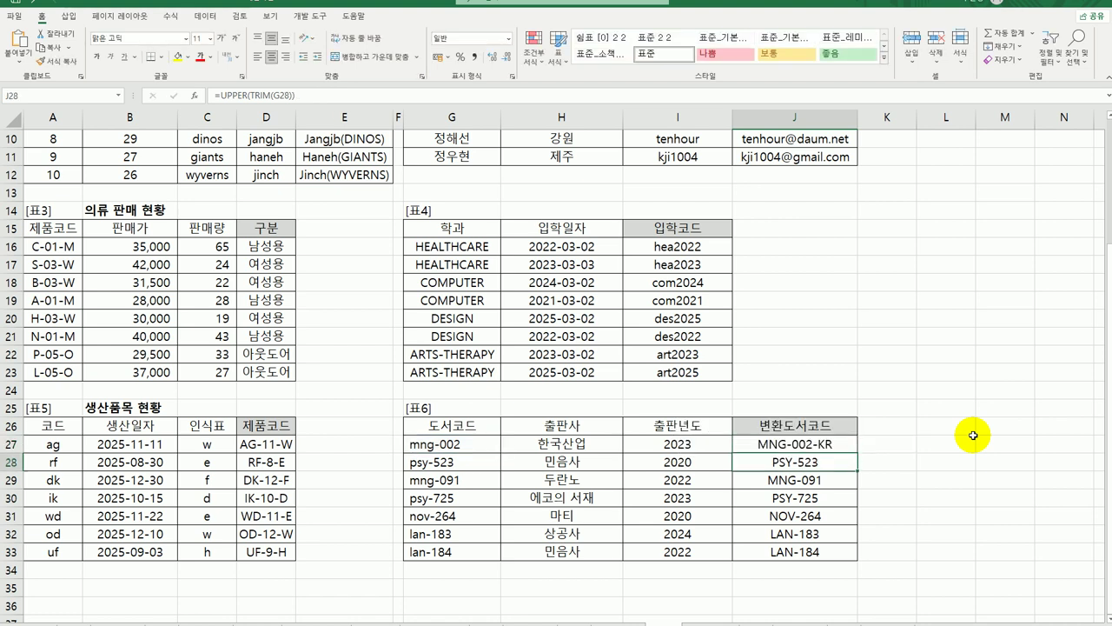
left_click(843, 444)
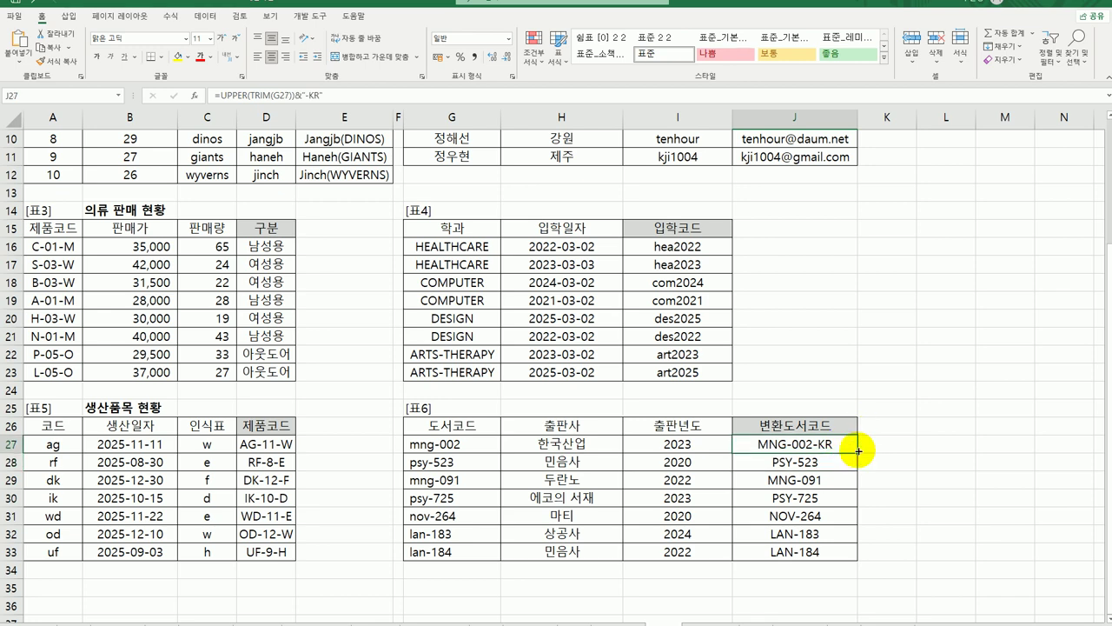
left_click_drag(843, 444, 830, 557)
key("ctrl+d")
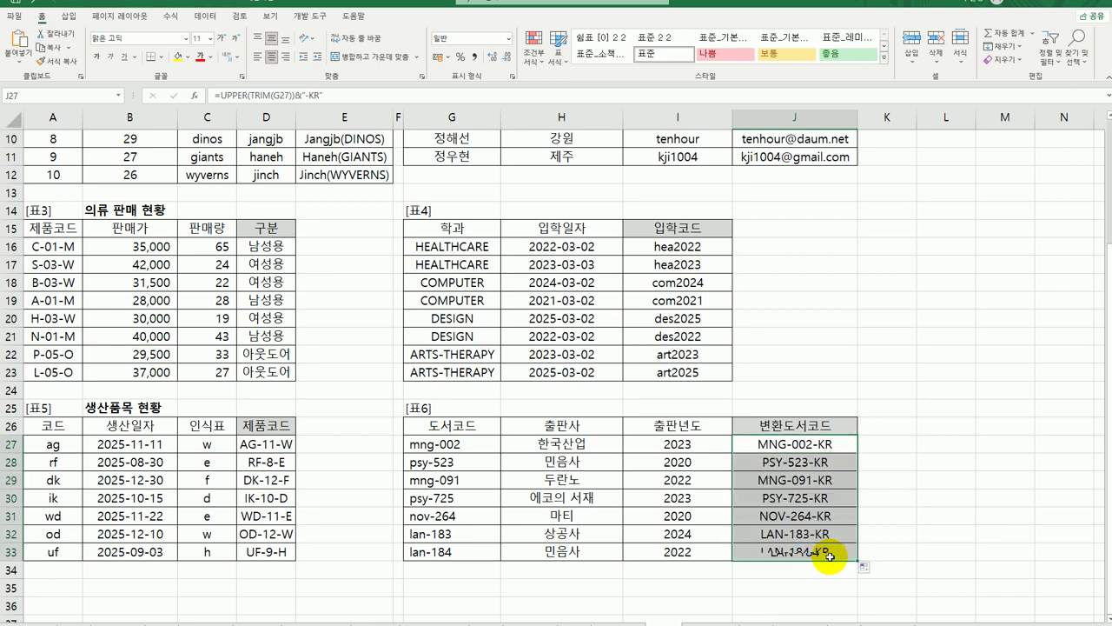
Switch to the worksheet whose [표1] holds the 보험자 and 피보험자 columns and show its beginning.
scroll(915, 552, "up", 3)
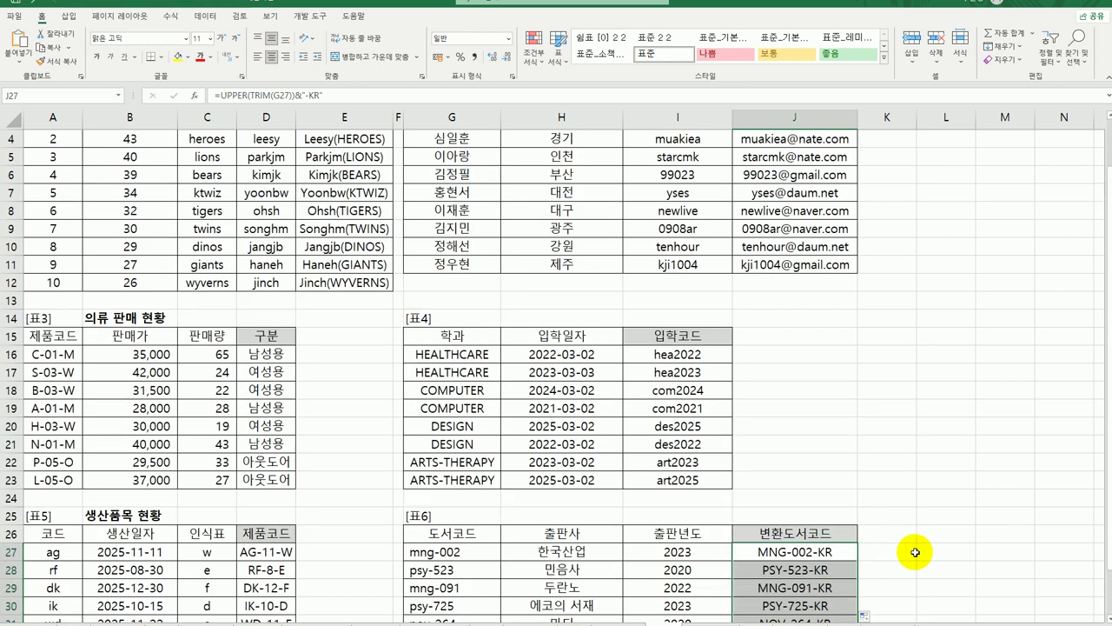
left_click(979, 540)
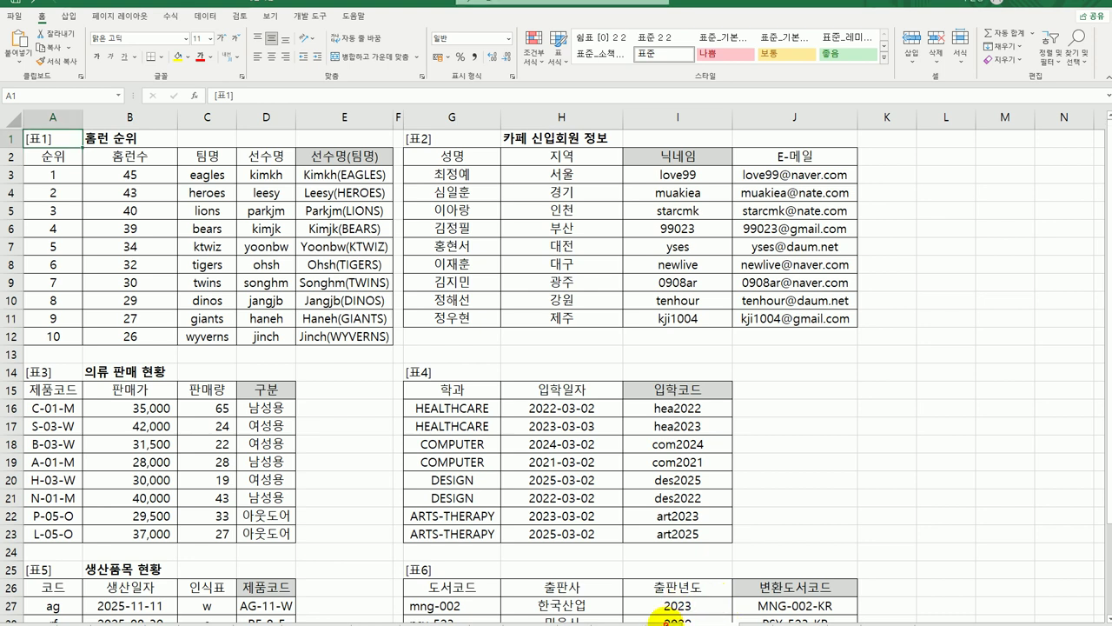
left_click(1005, 533)
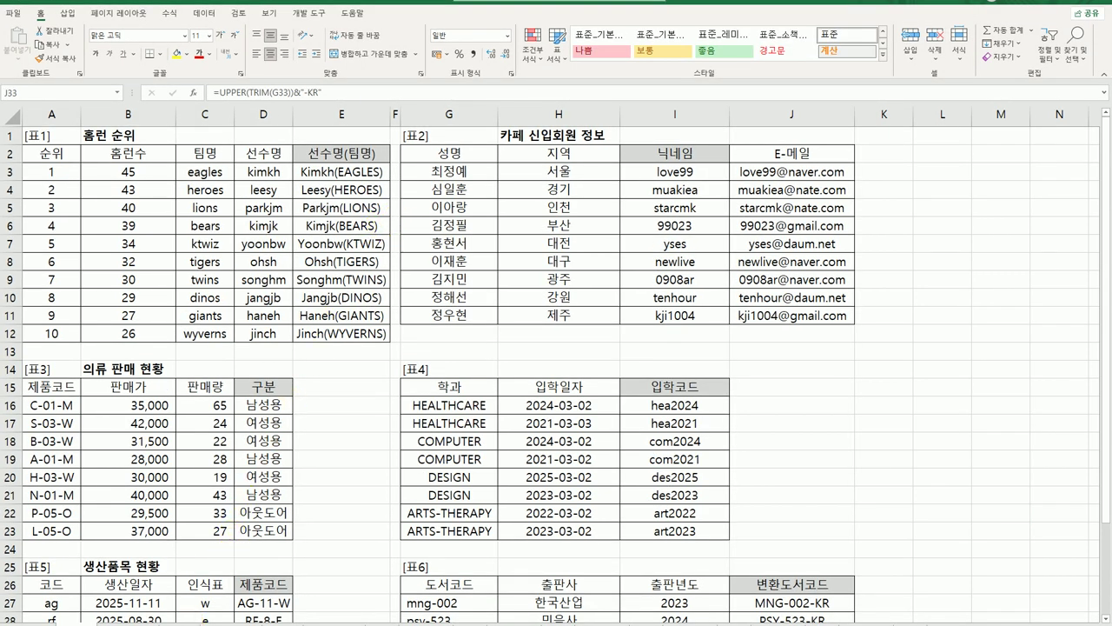
left_click(187, 623)
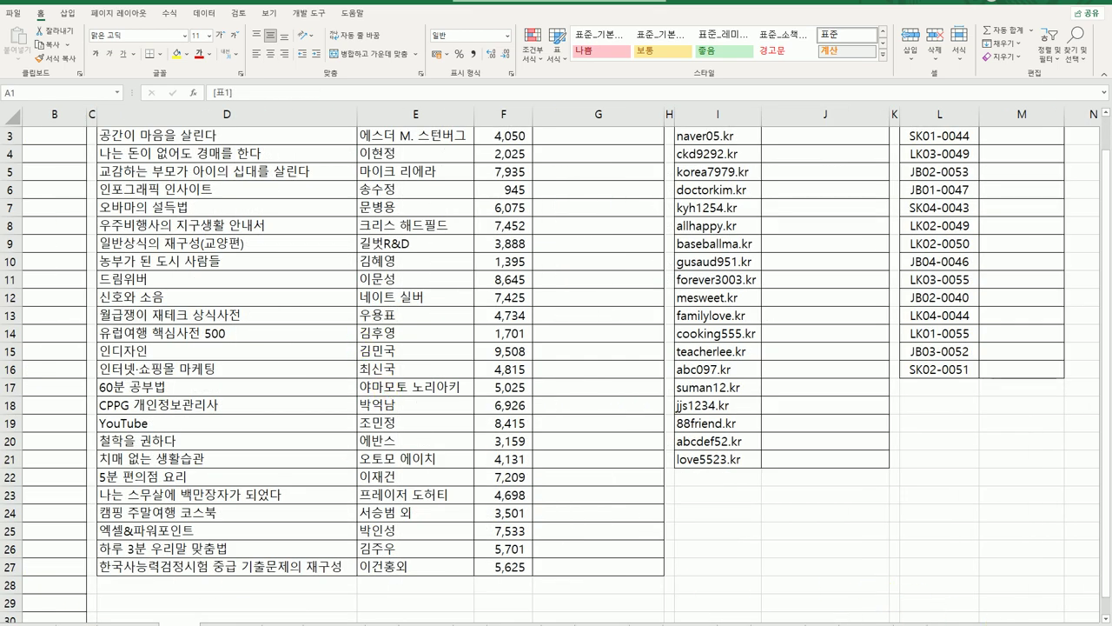
scroll(352, 303, "left", 1)
scroll(313, 311, "up", 1)
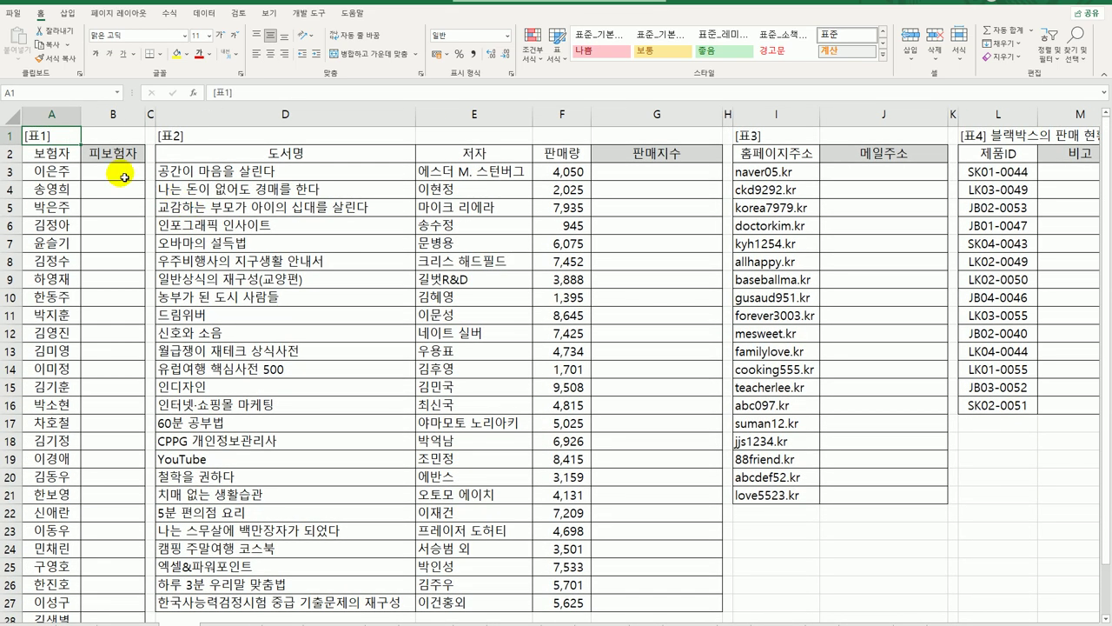
Enter =MID(A3,2,1) in B3, the first 피보험자 cell of [표1], and fill it down the column.
left_click(119, 173)
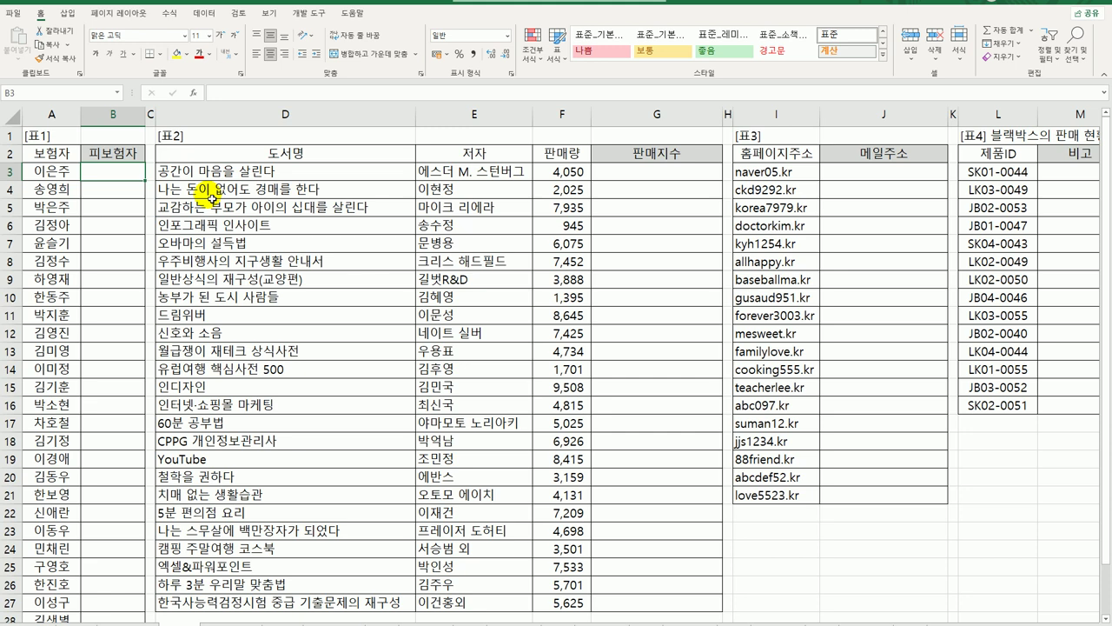
type("=mid(")
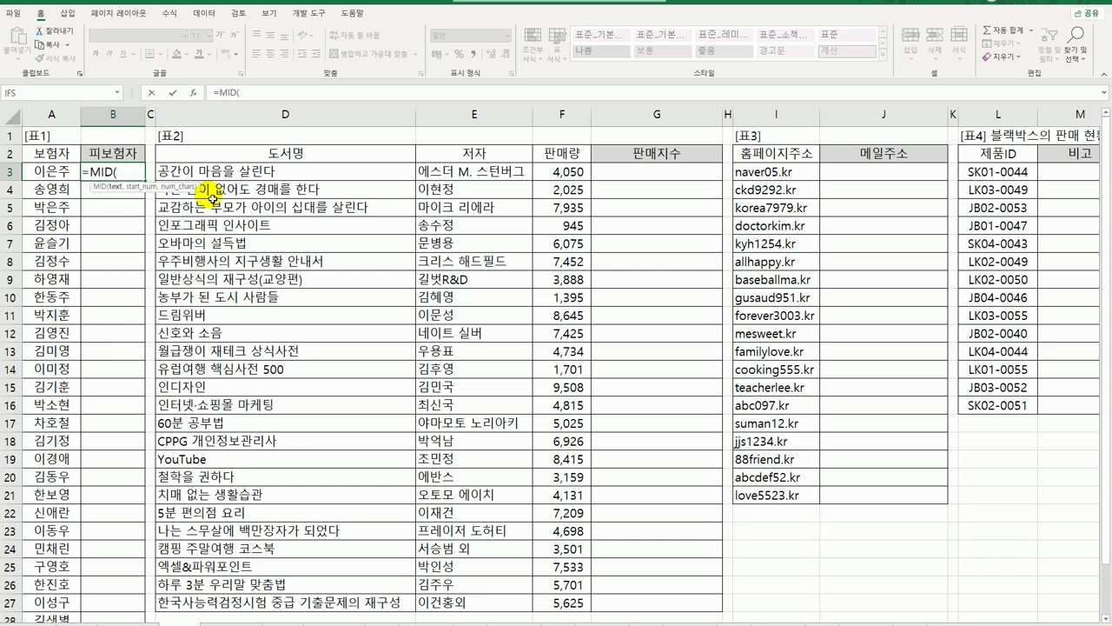
key("Left")
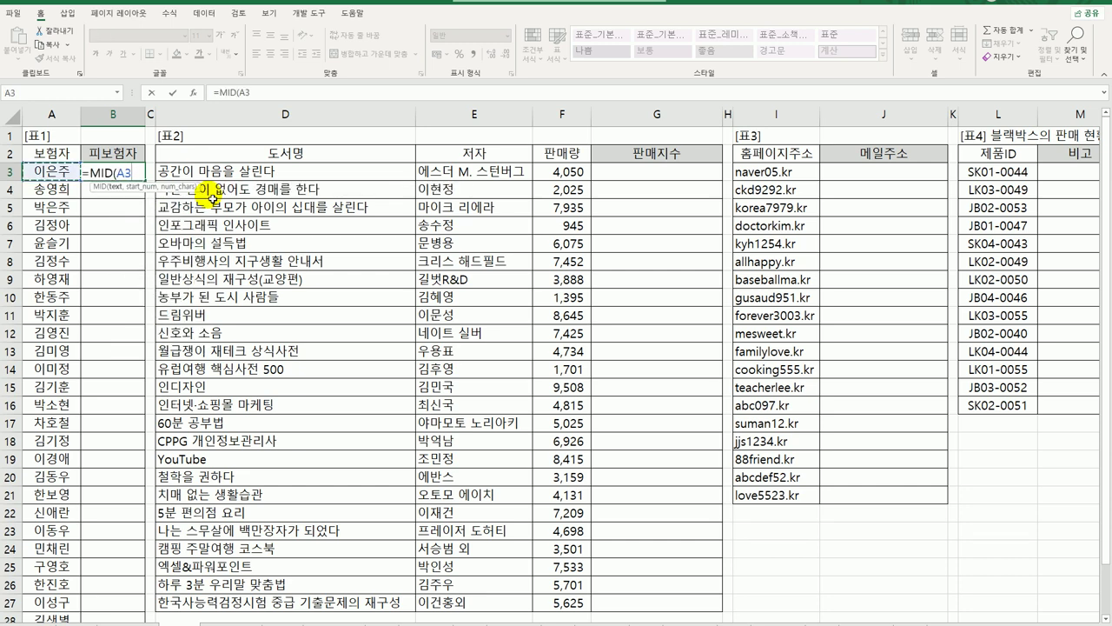
type(",")
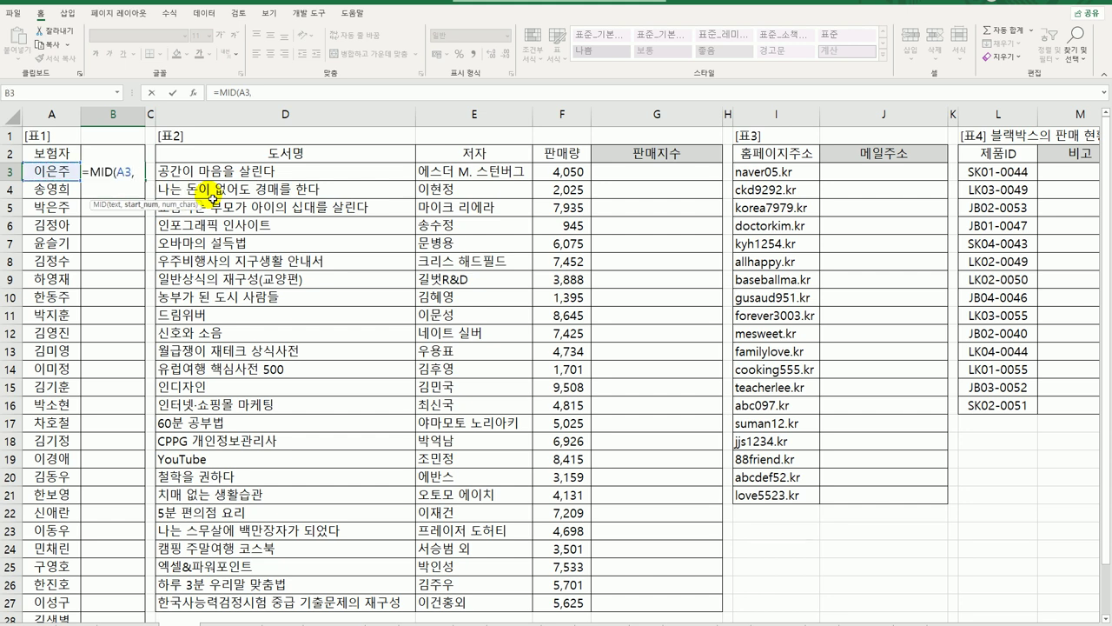
type("2,1)")
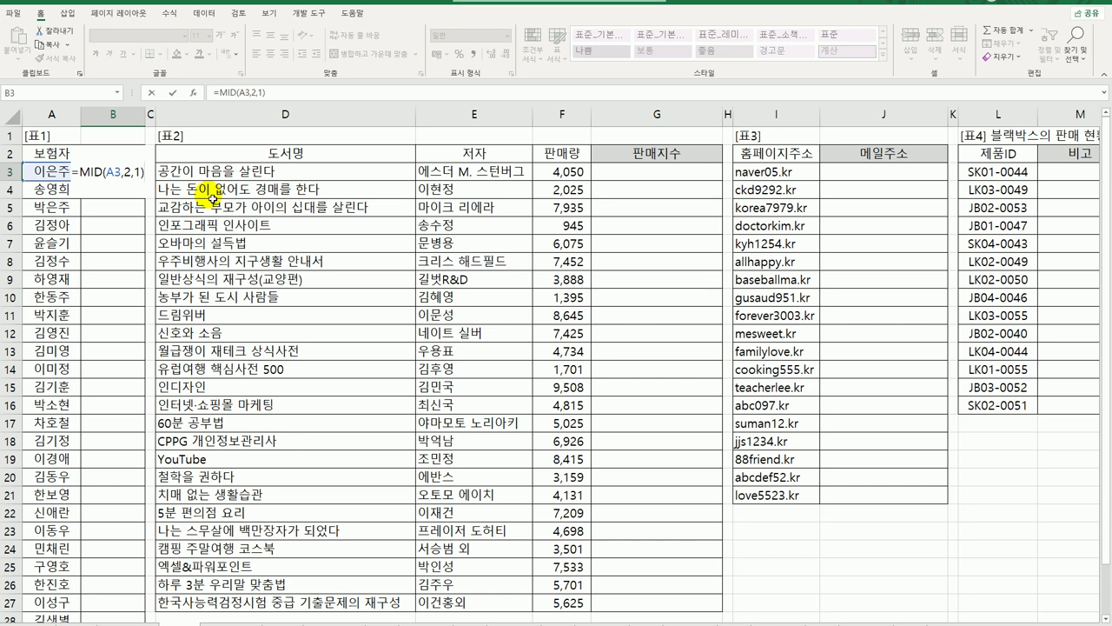
key("Return")
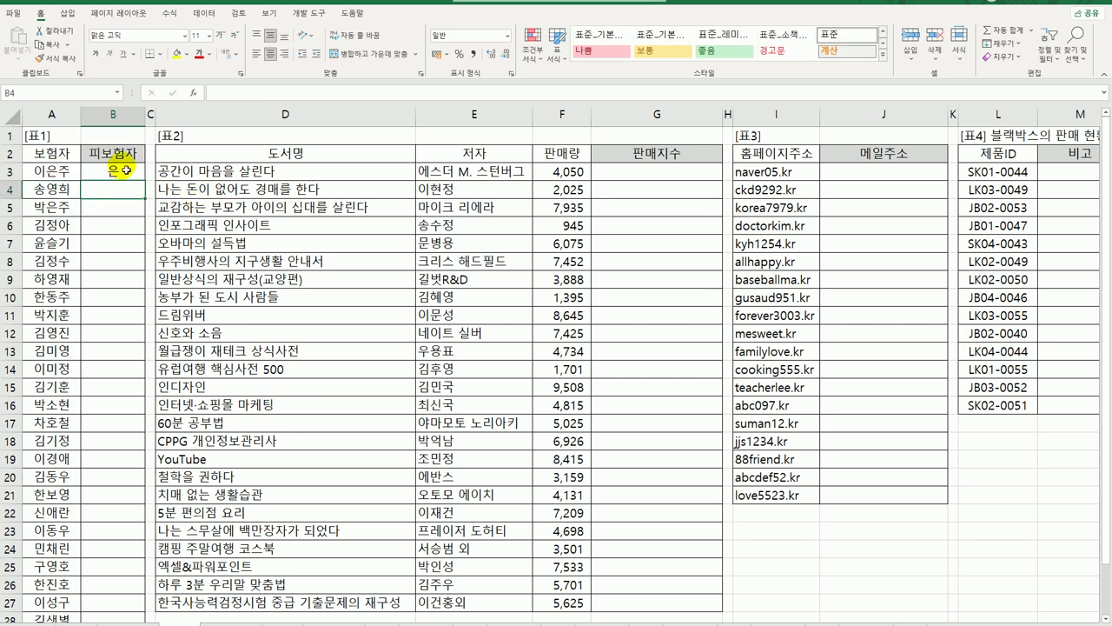
left_click(126, 171)
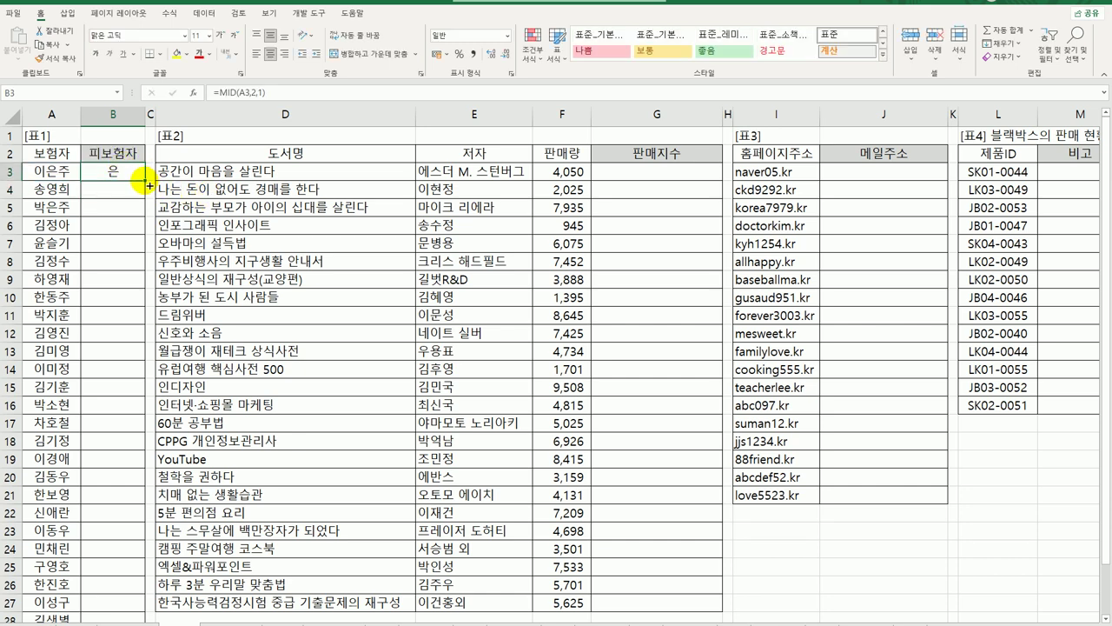
double_click(146, 180)
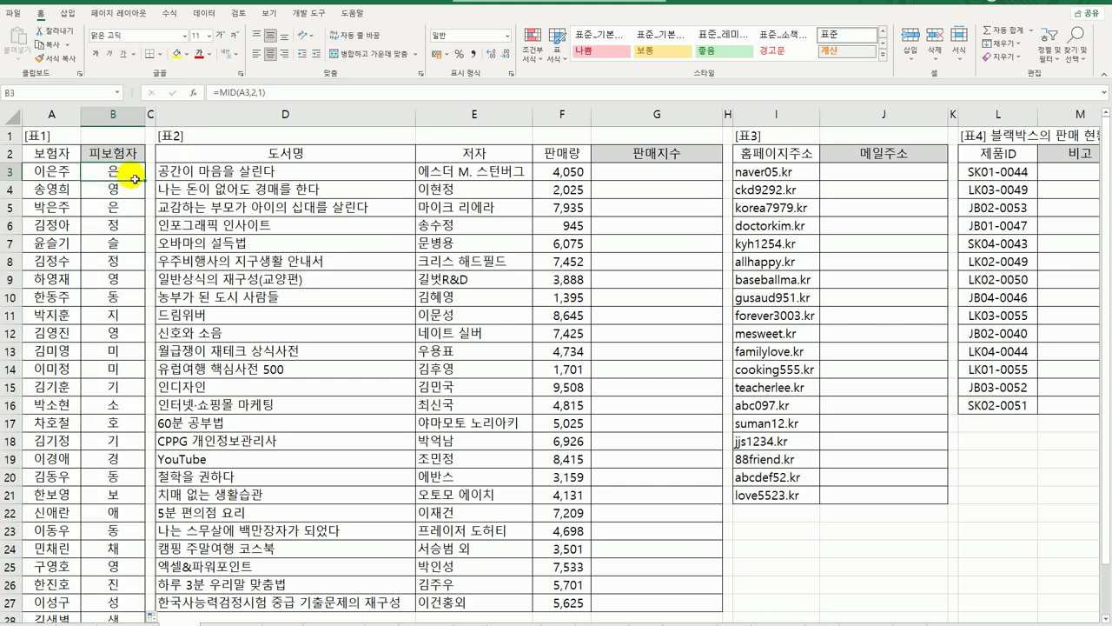
Wrap the B3 formula in SUBSTITUTE, with A3 as Text and MID(A3,2,1) as Old_text.
double_click(132, 173)
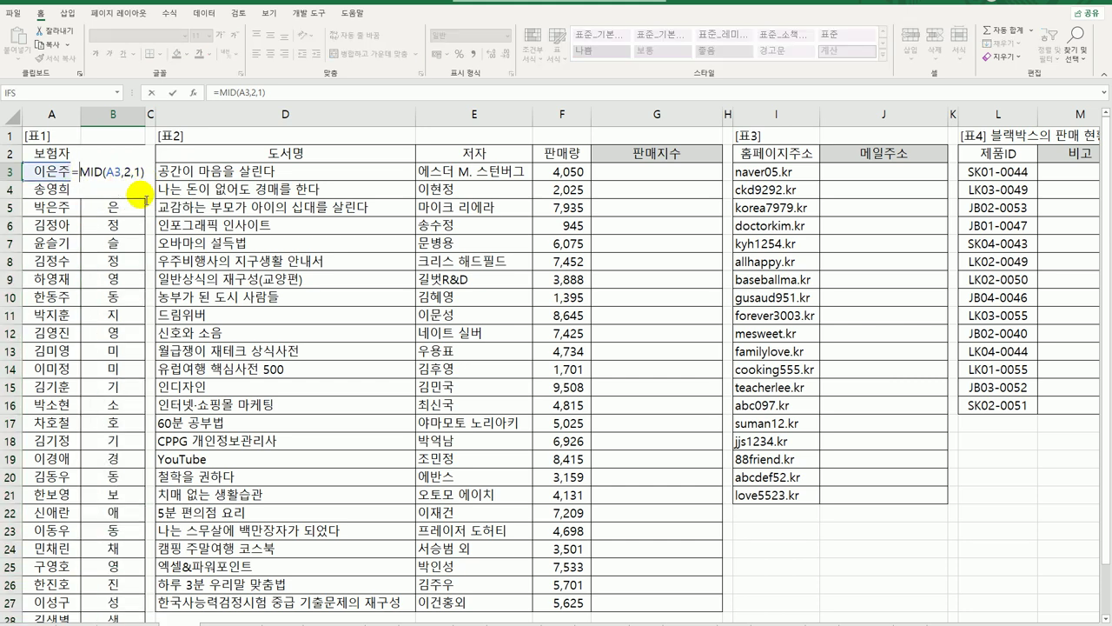
type("su")
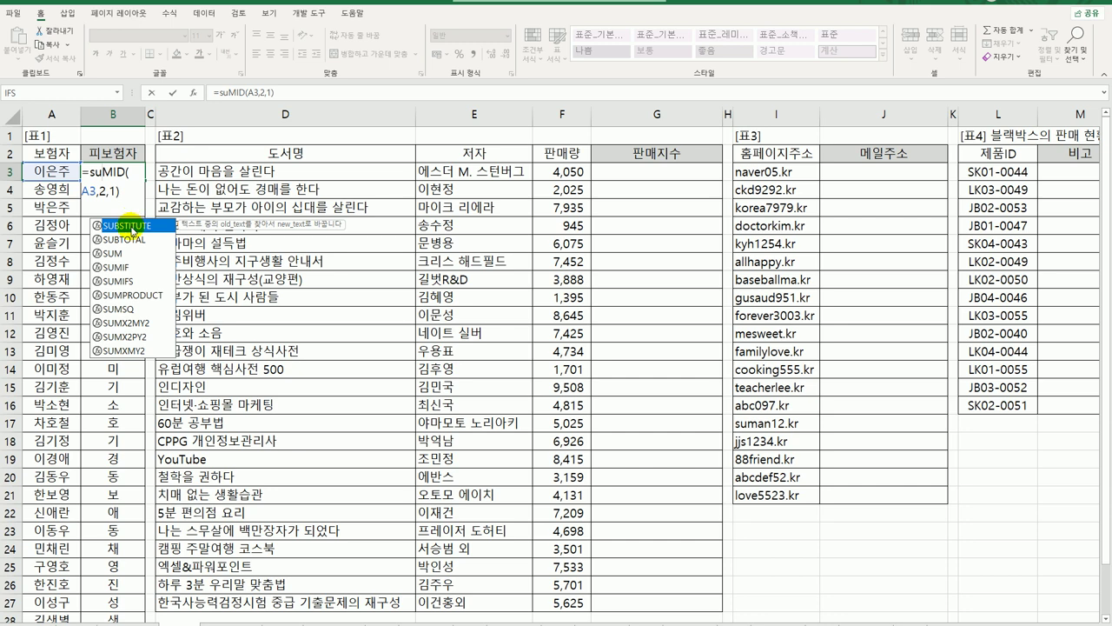
double_click(130, 228)
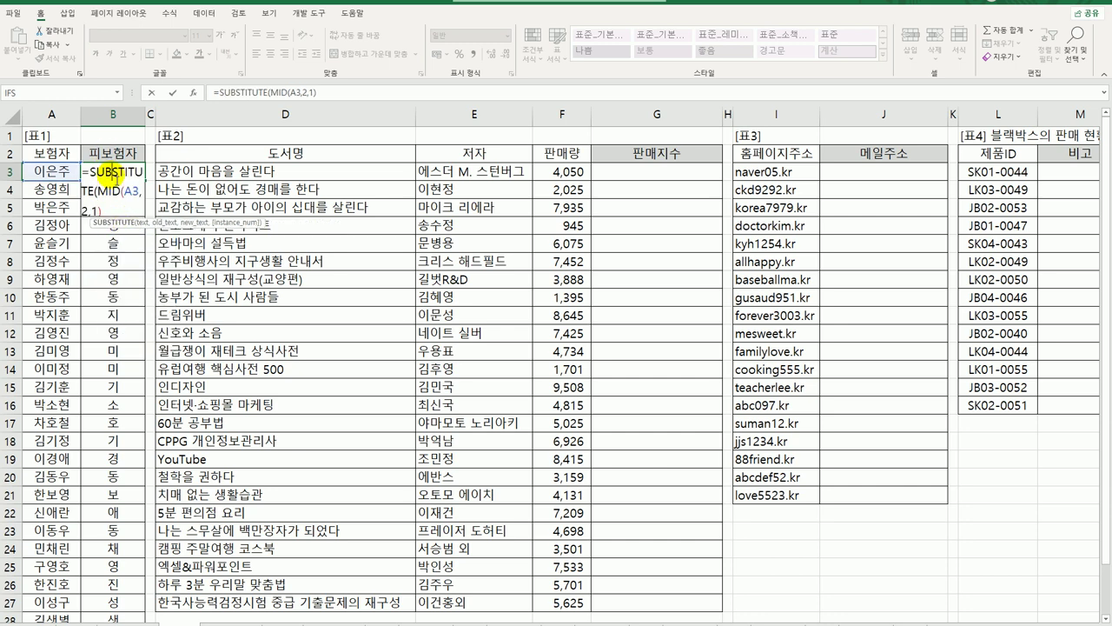
left_click(193, 92)
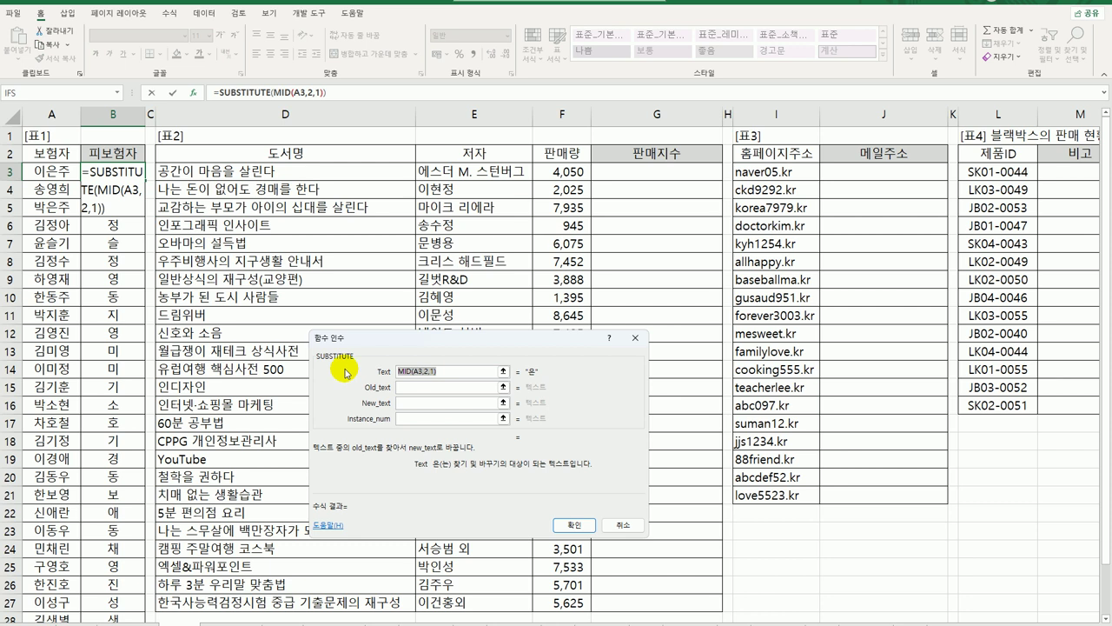
left_click_drag(402, 371, 406, 388)
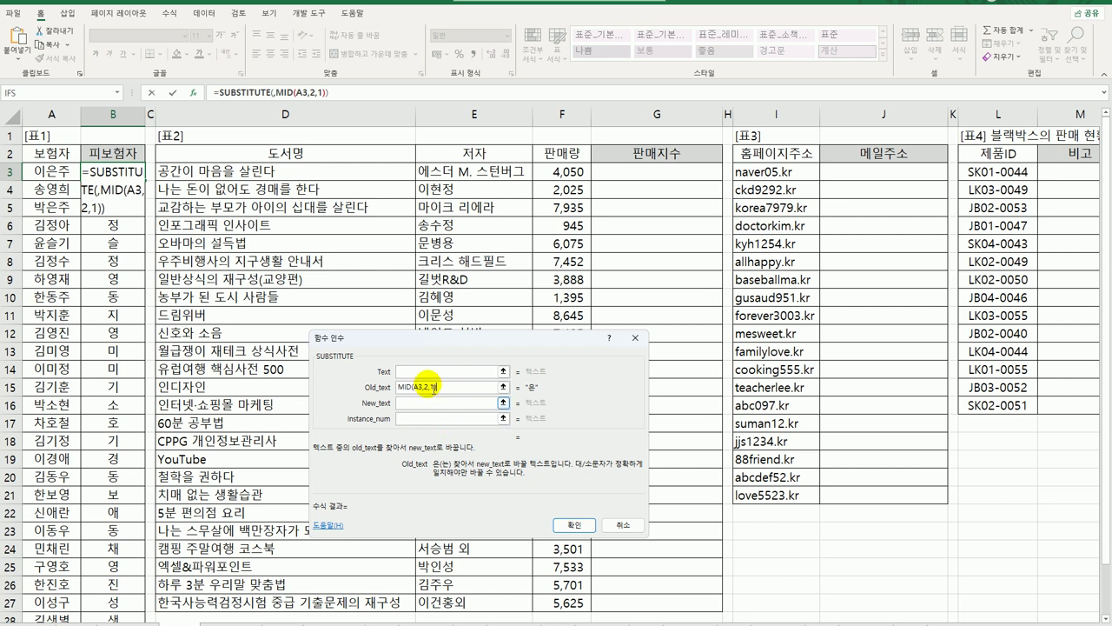
left_click(430, 375)
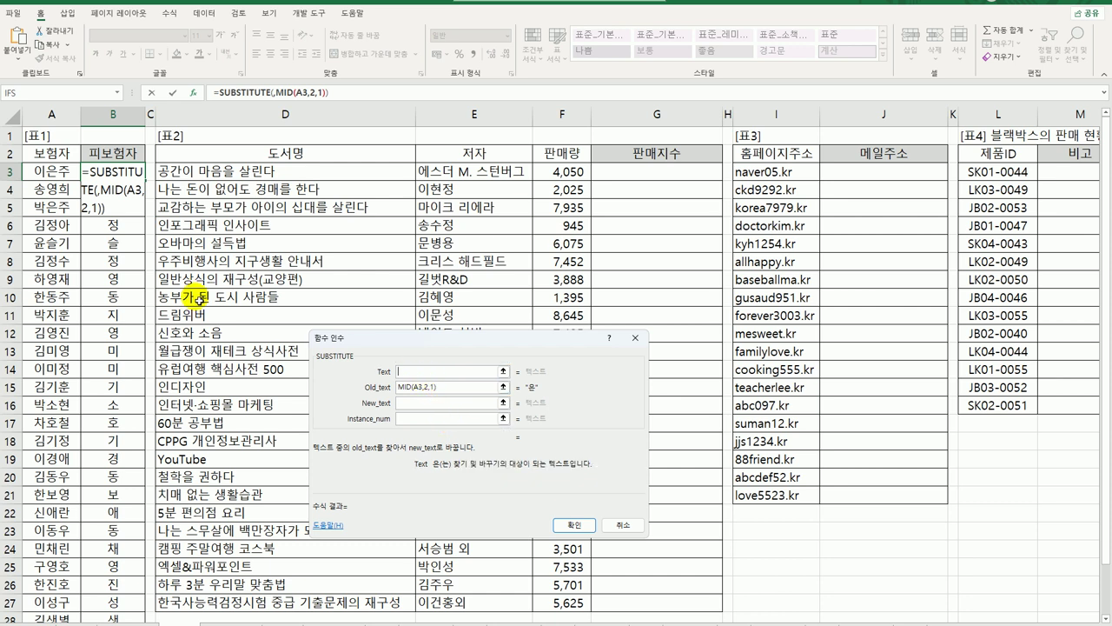
left_click(57, 171)
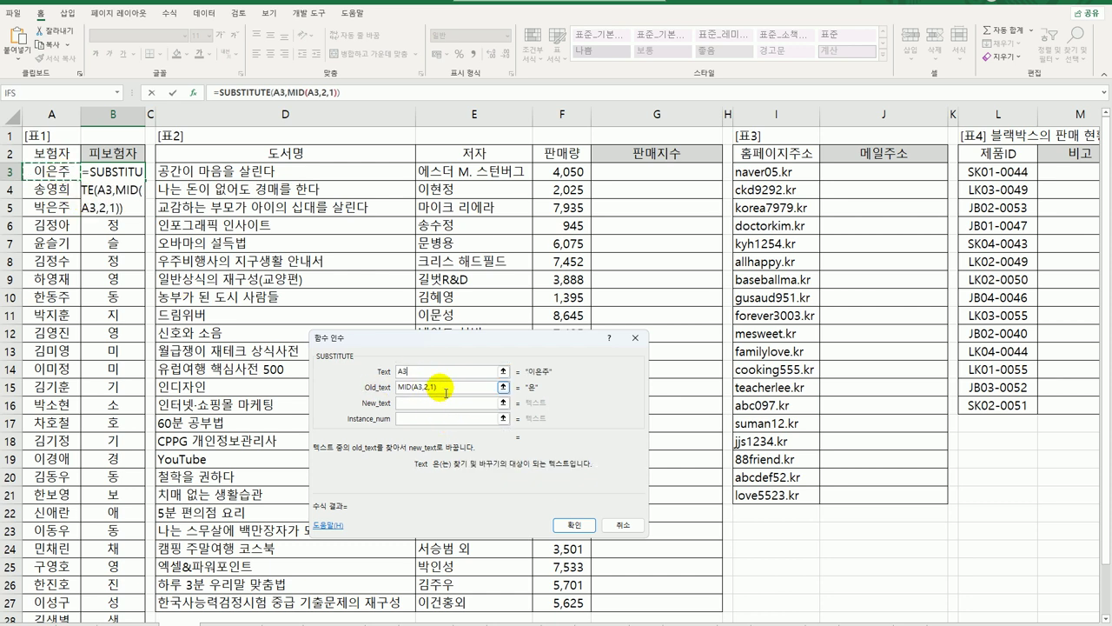
key("shift+Tab")
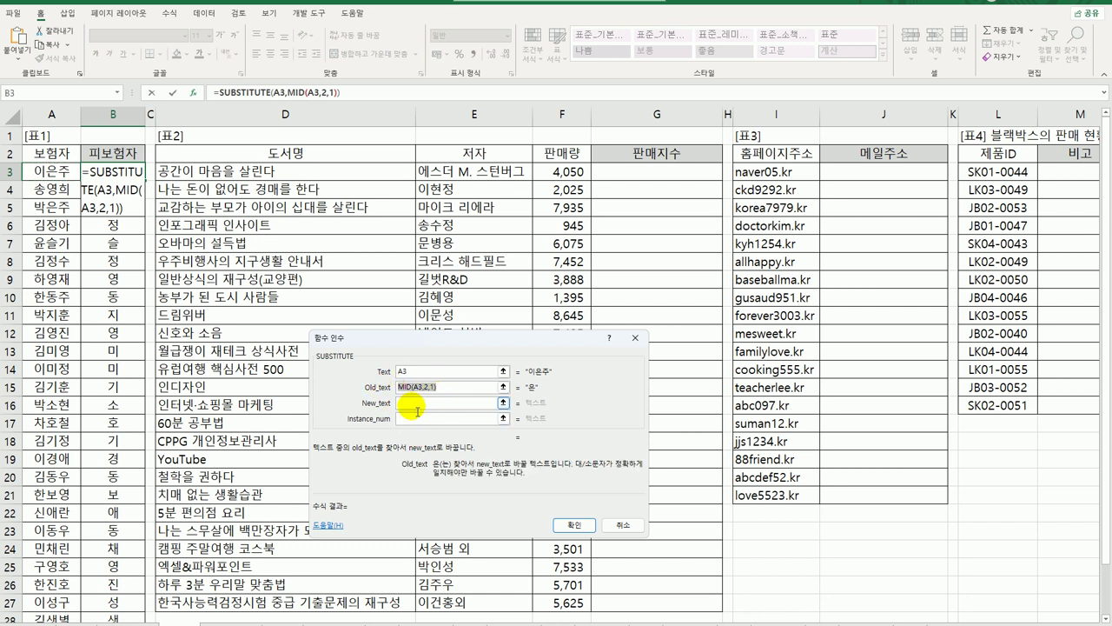
Set New_text of the B3 SUBSTITUTE formula to * and fill the formula down the 피보험자 column.
left_click(418, 405)
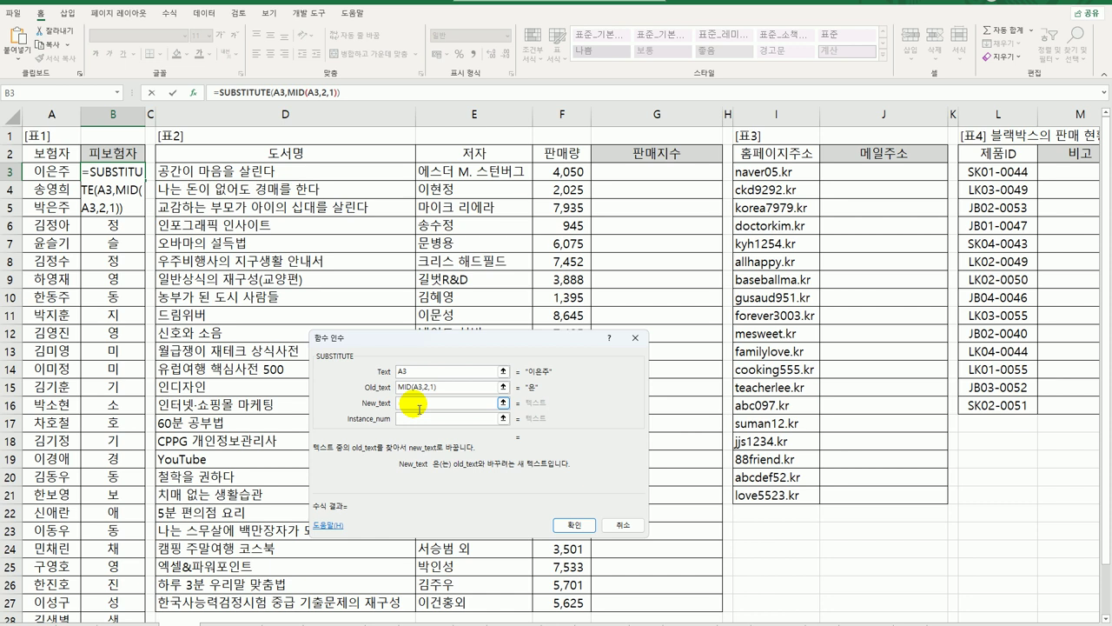
type("*")
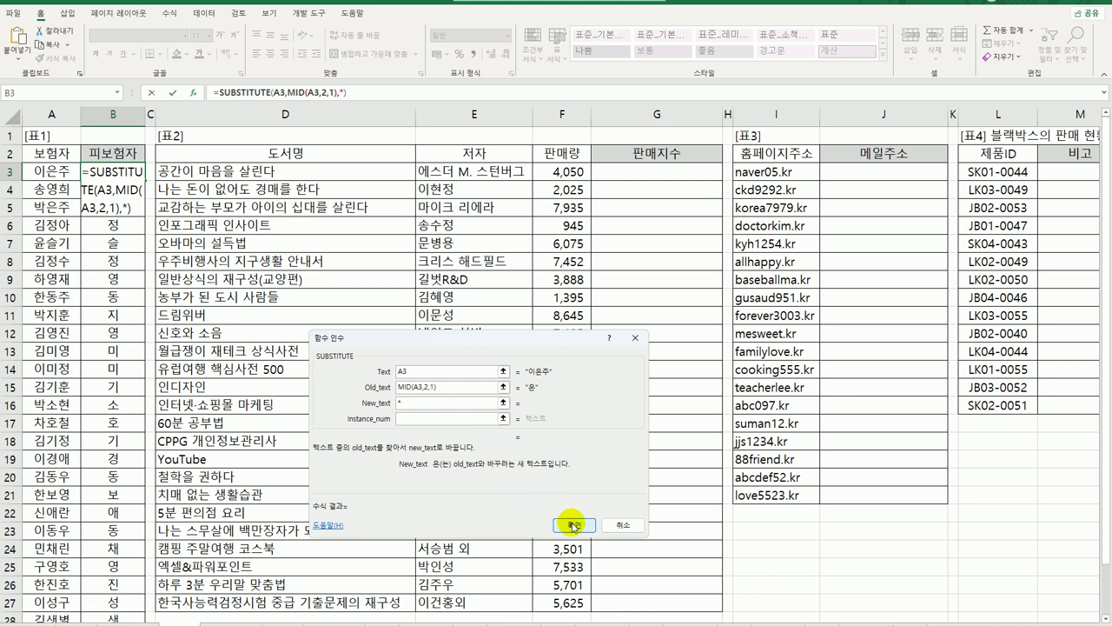
left_click(573, 526)
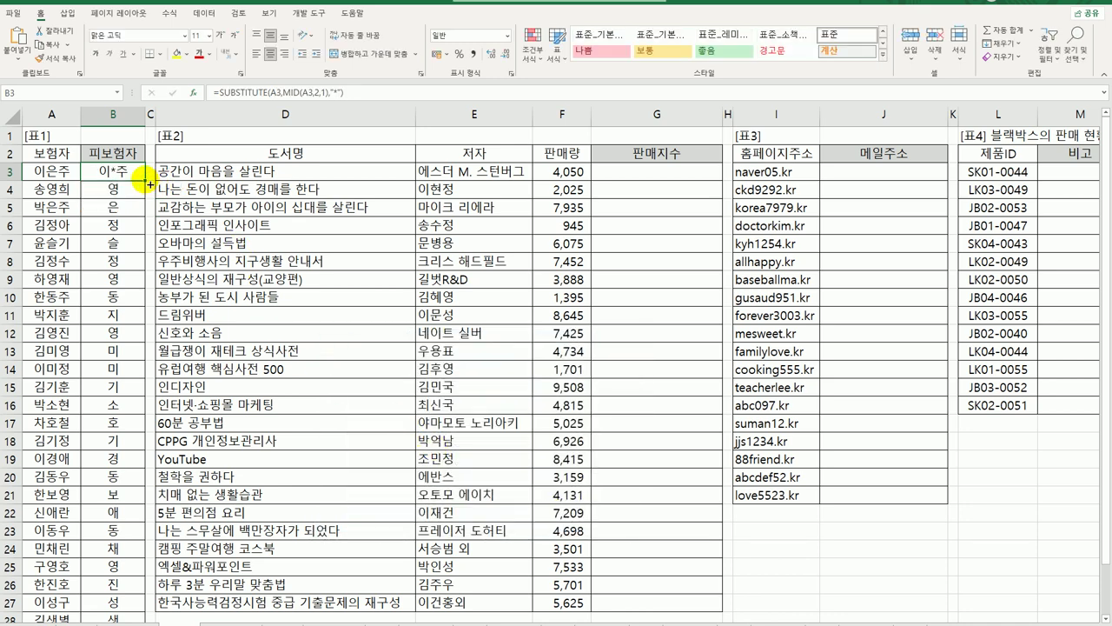
double_click(146, 181)
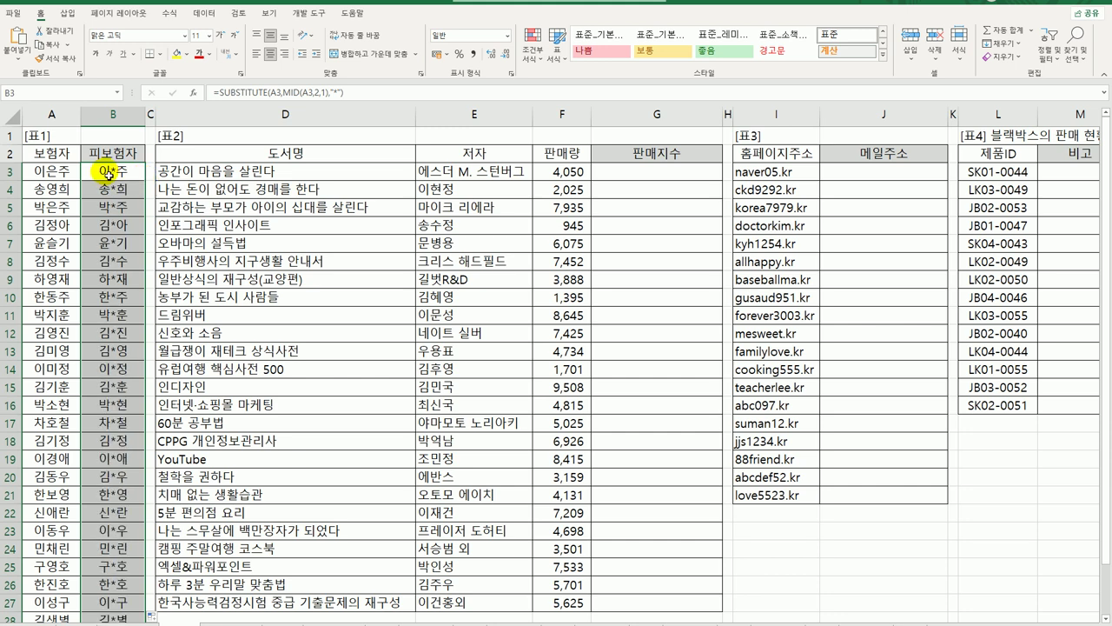
Wrap the B3 formula in CONCAT as =CONCAT(SUBSTITUTE(A3,MID(A3,2,1),"*")," 가족") and fill it down the 피보험자 column.
left_click(108, 174)
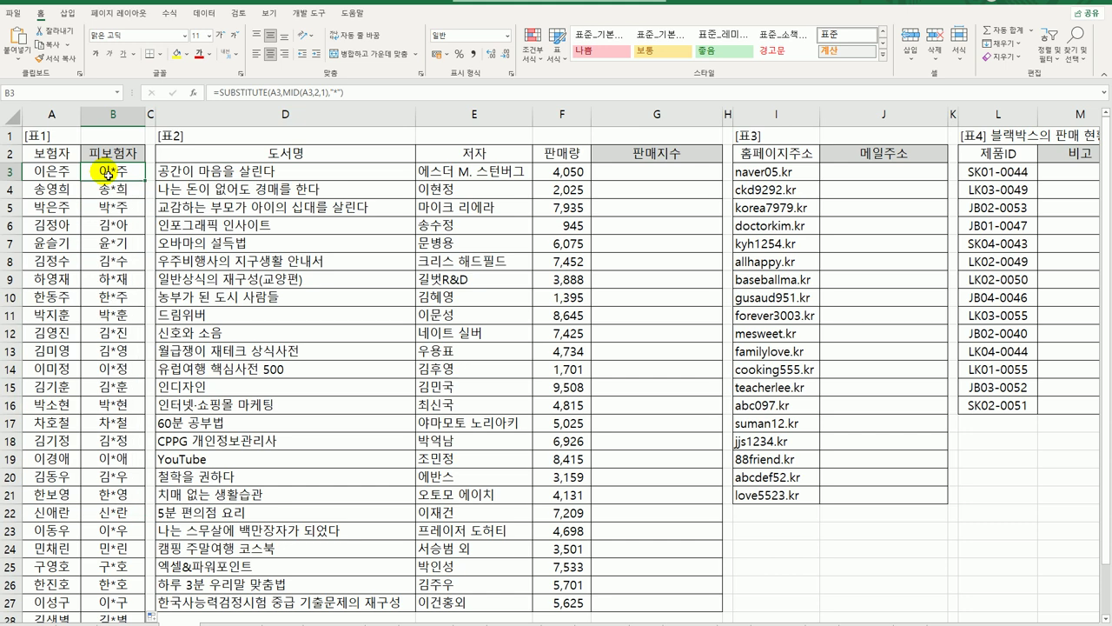
double_click(108, 174)
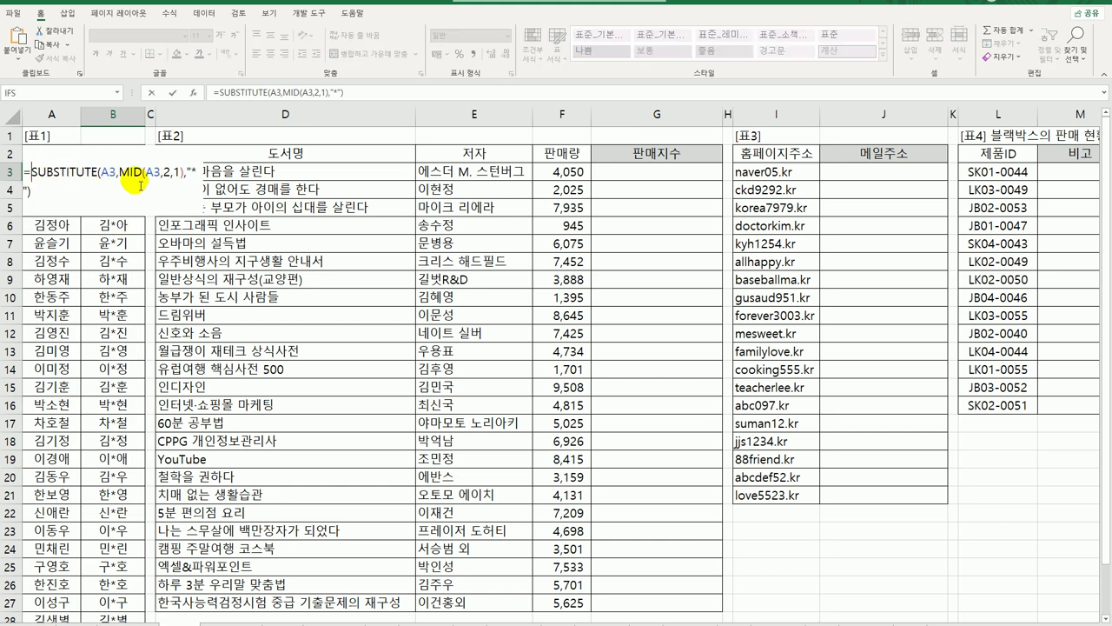
type("con")
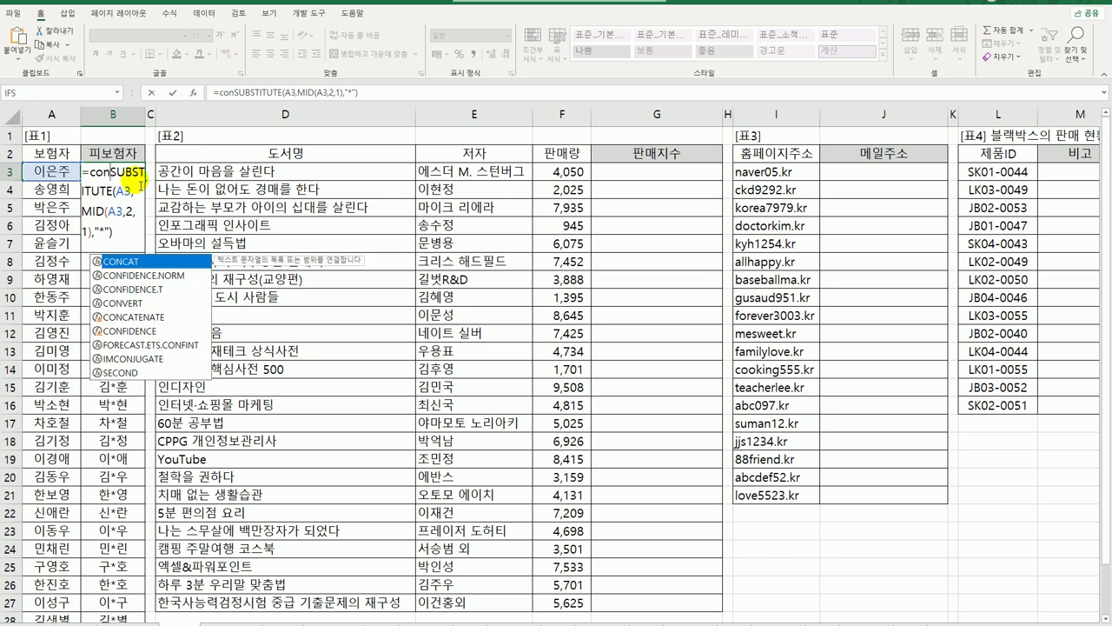
key("Tab")
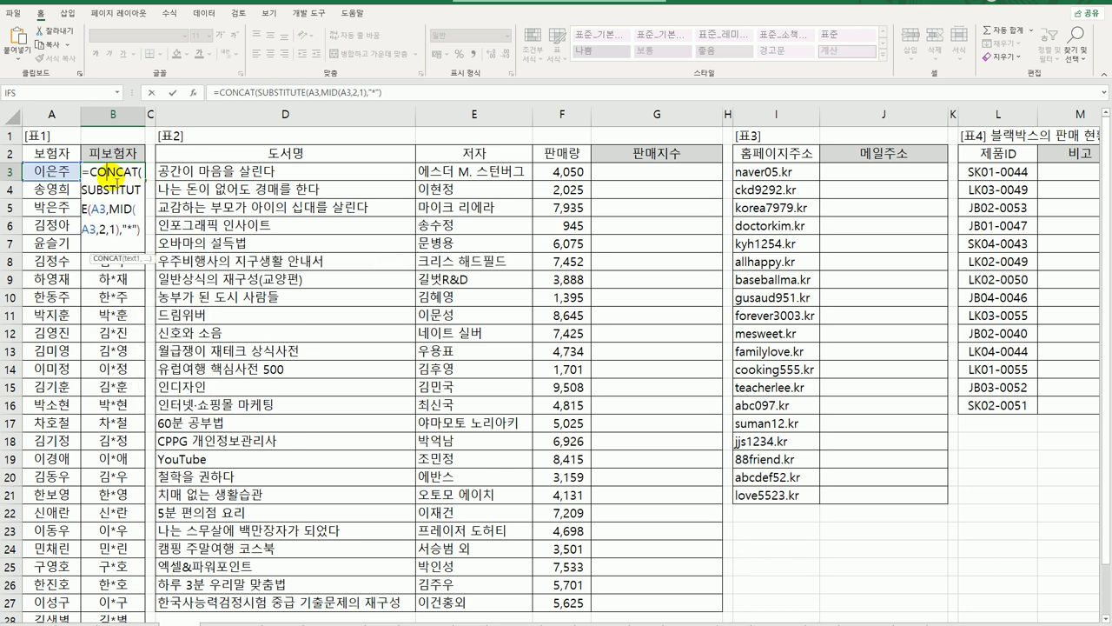
left_click(193, 94)
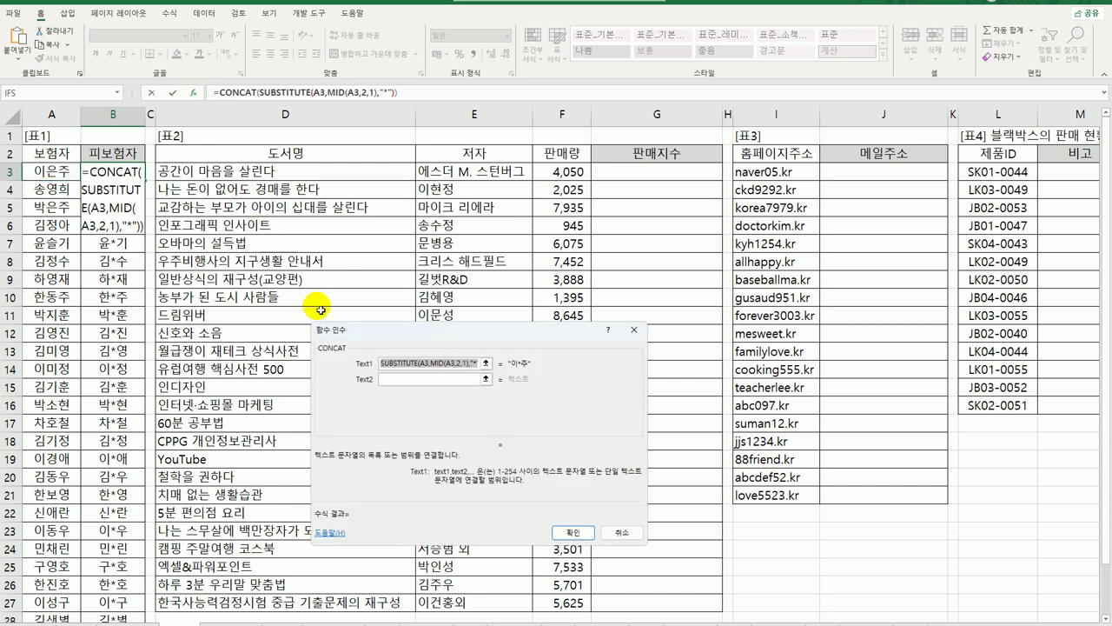
left_click(456, 379)
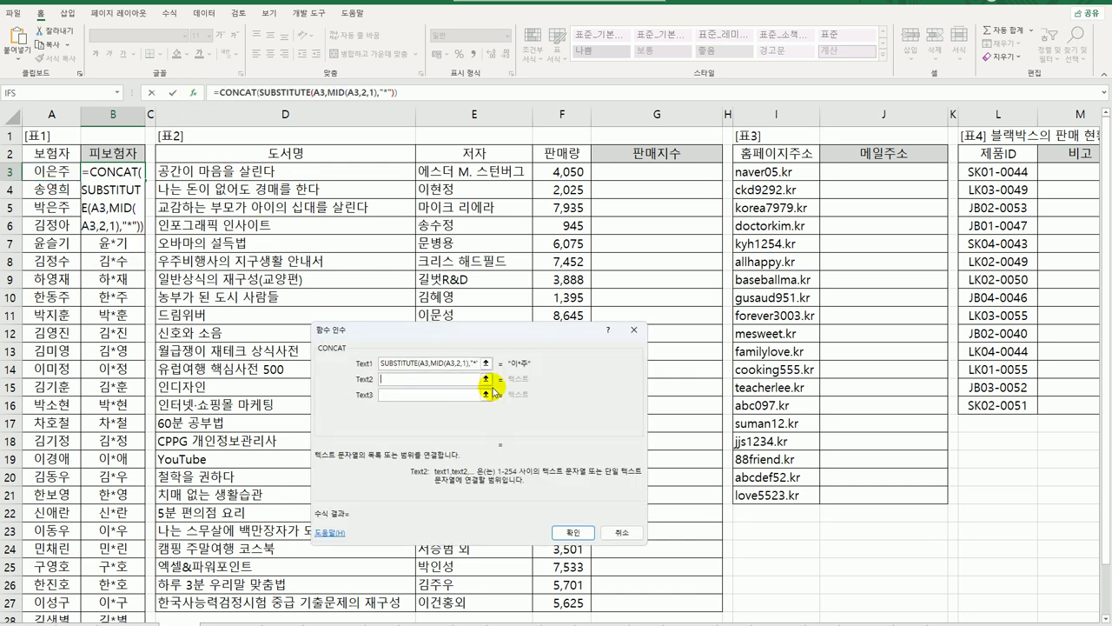
type("가족")
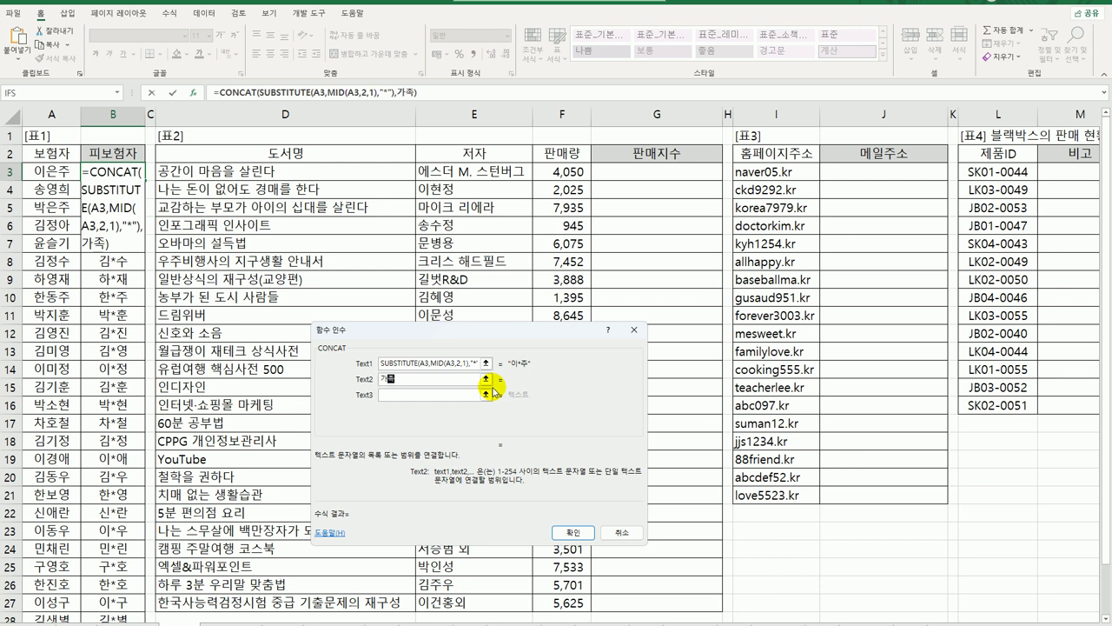
key("Tab")
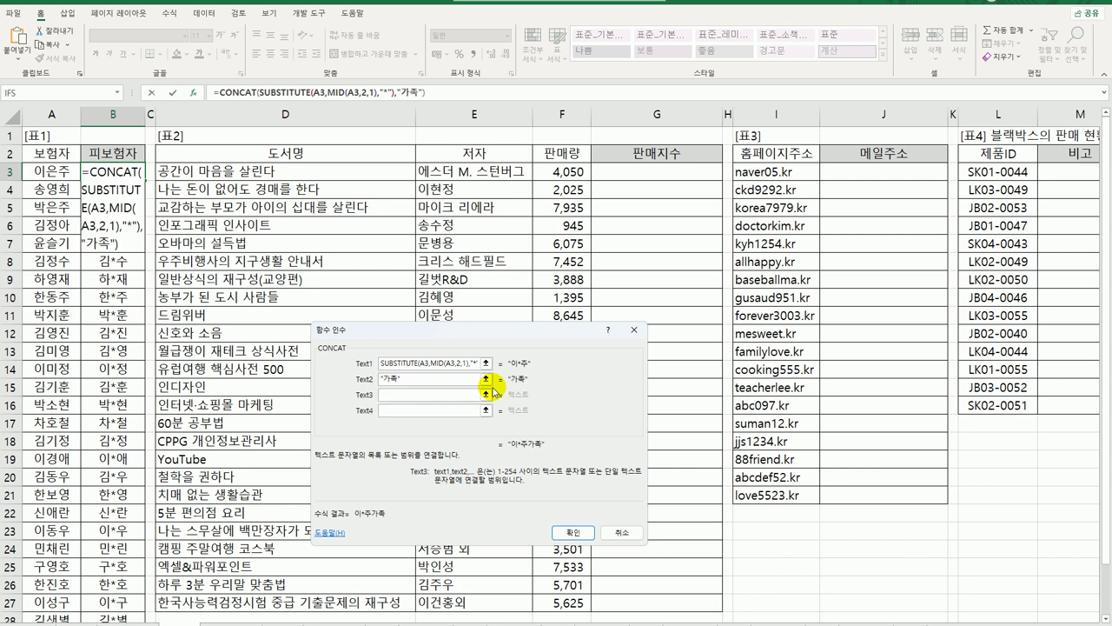
left_click(407, 412)
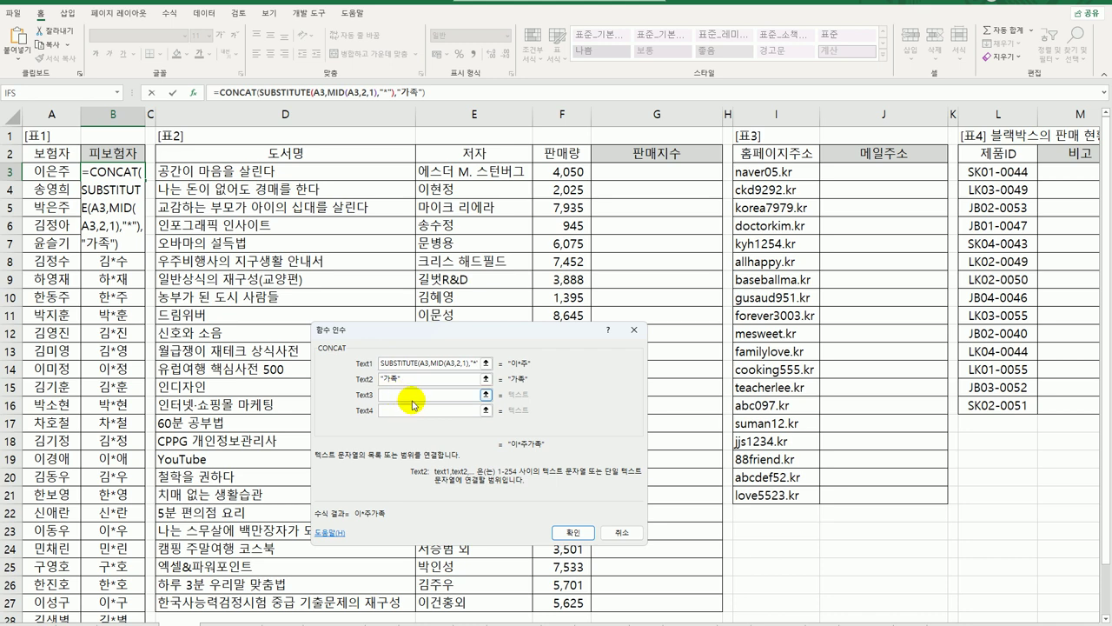
left_click(424, 382)
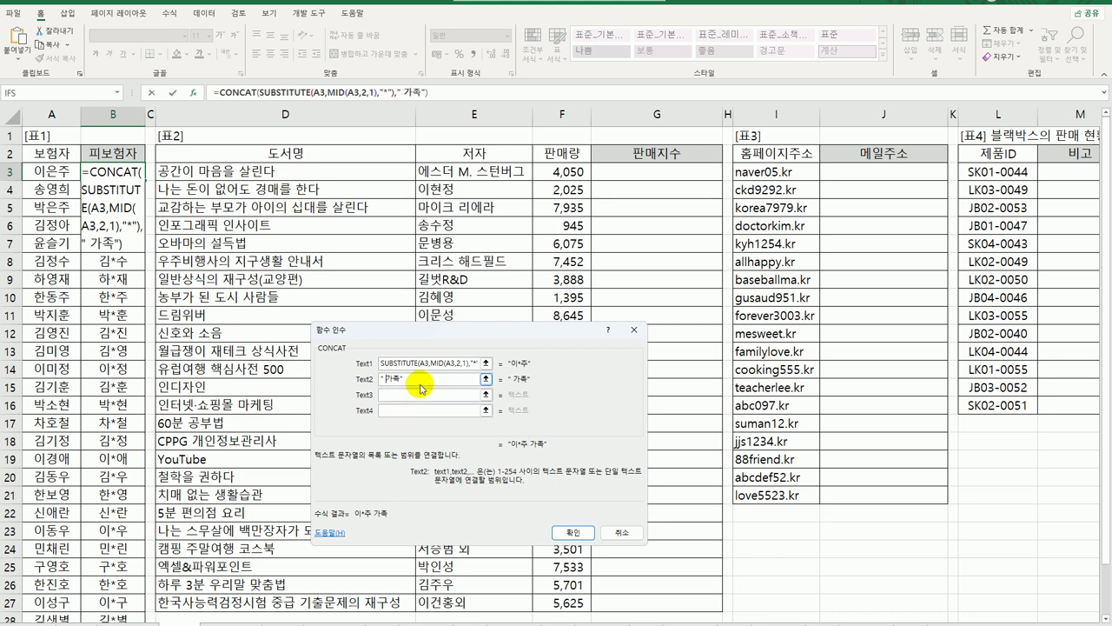
left_click(573, 532)
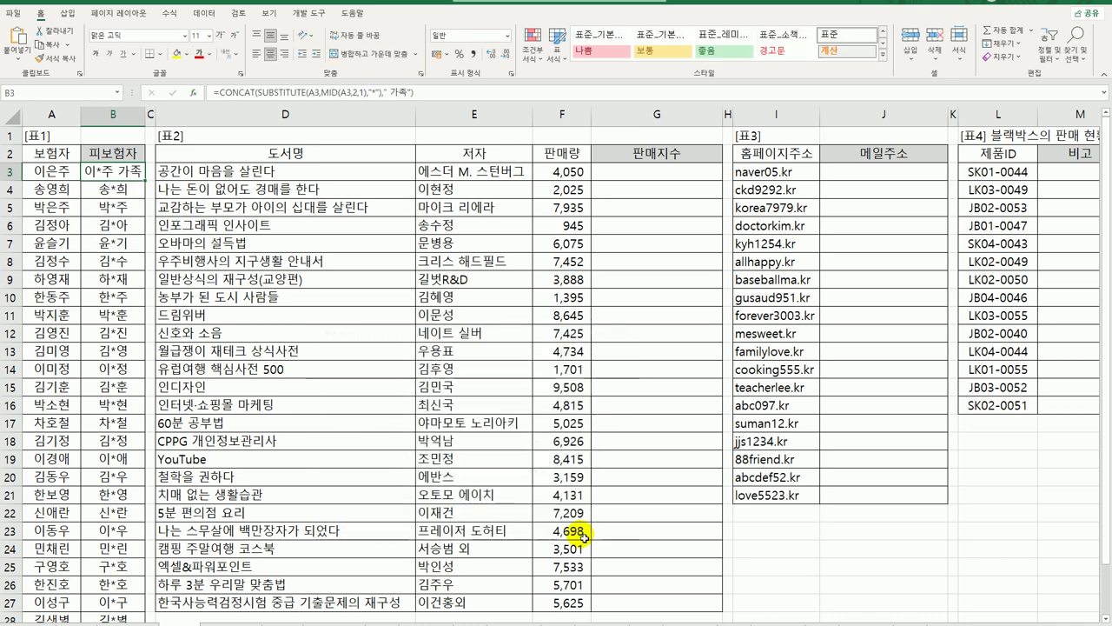
double_click(148, 181)
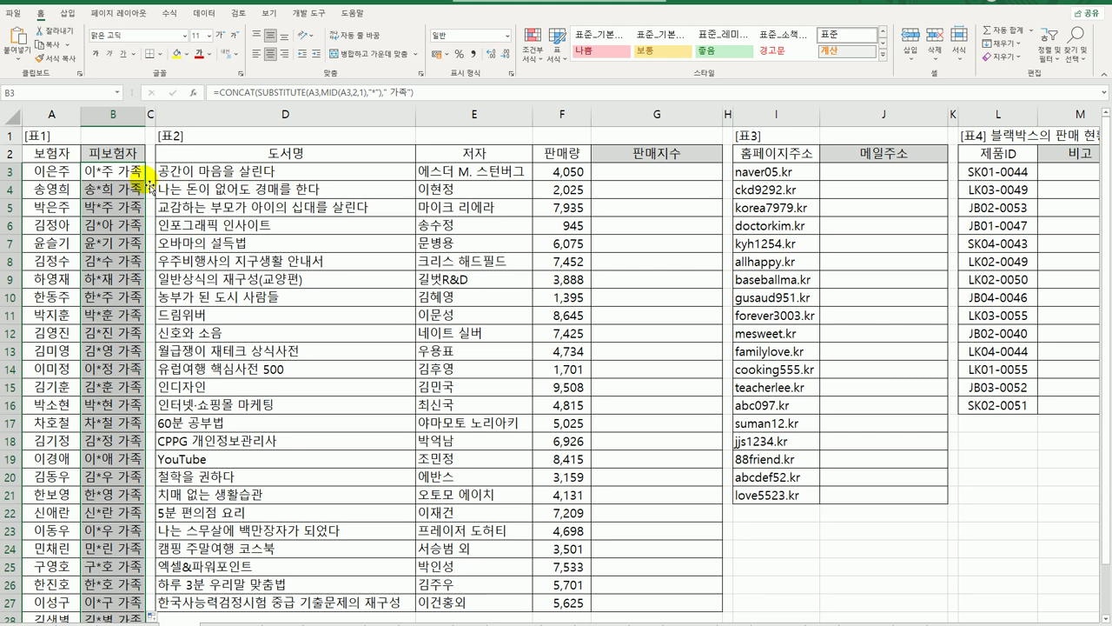
Enter =QUOTIENT(F3,1000) in G3, the first 판매지수 cell of [표2].
left_click(660, 173)
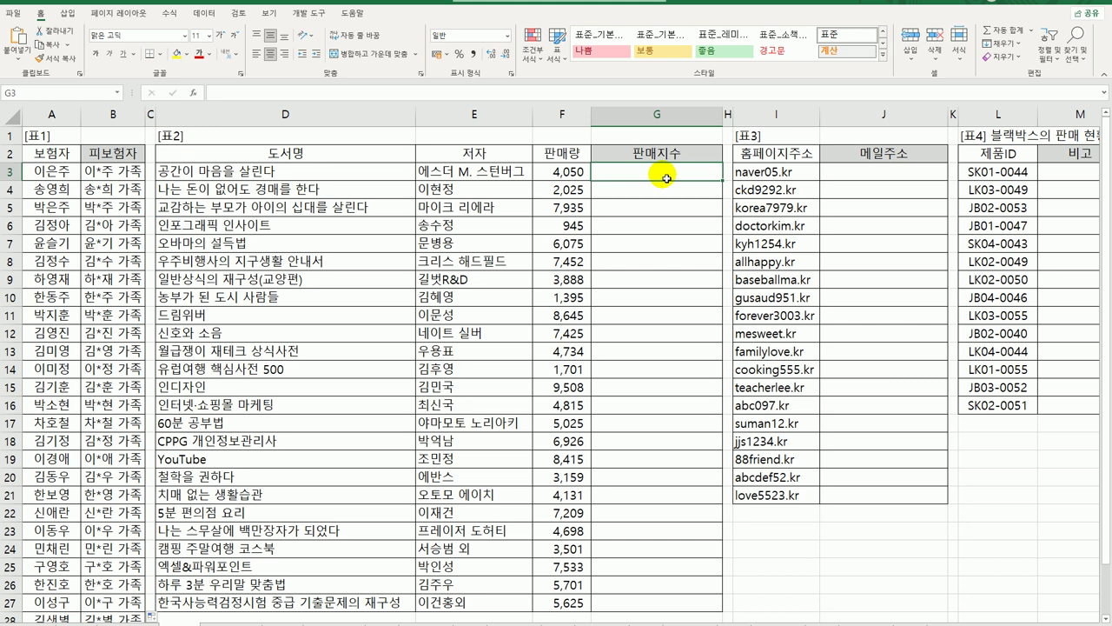
double_click(666, 178)
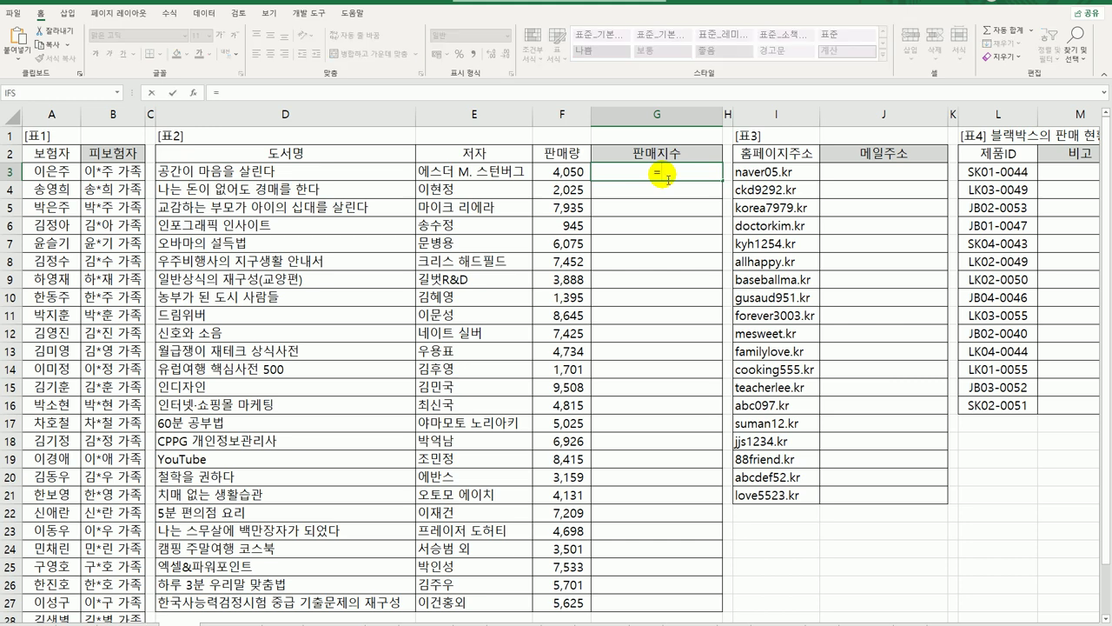
type("=ㅂ")
key("BackSpace")
type("qu")
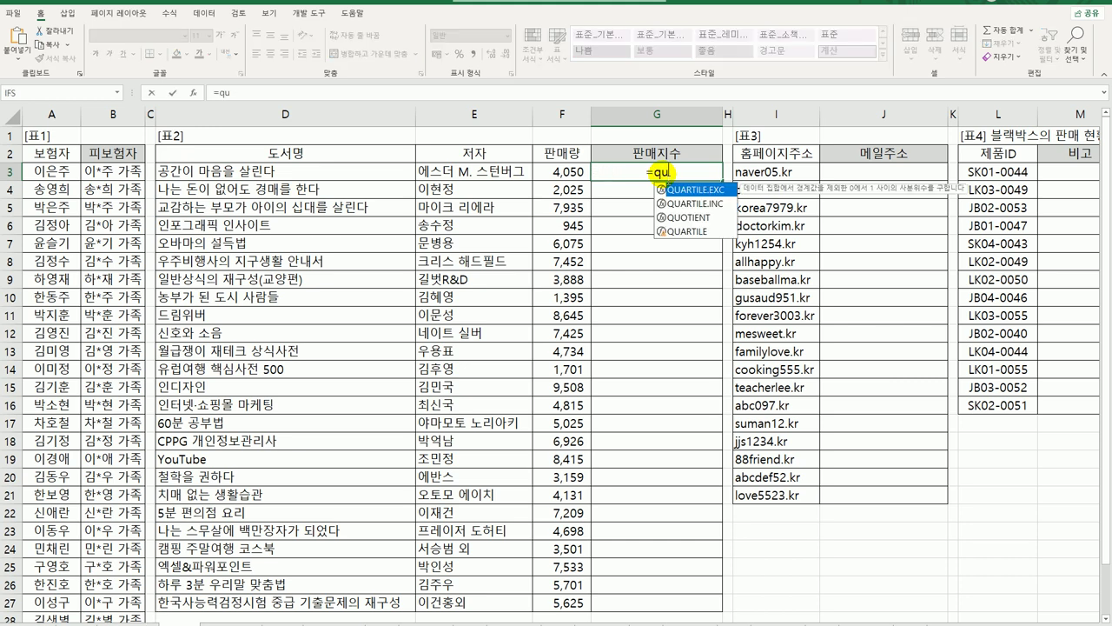
key("Tab")
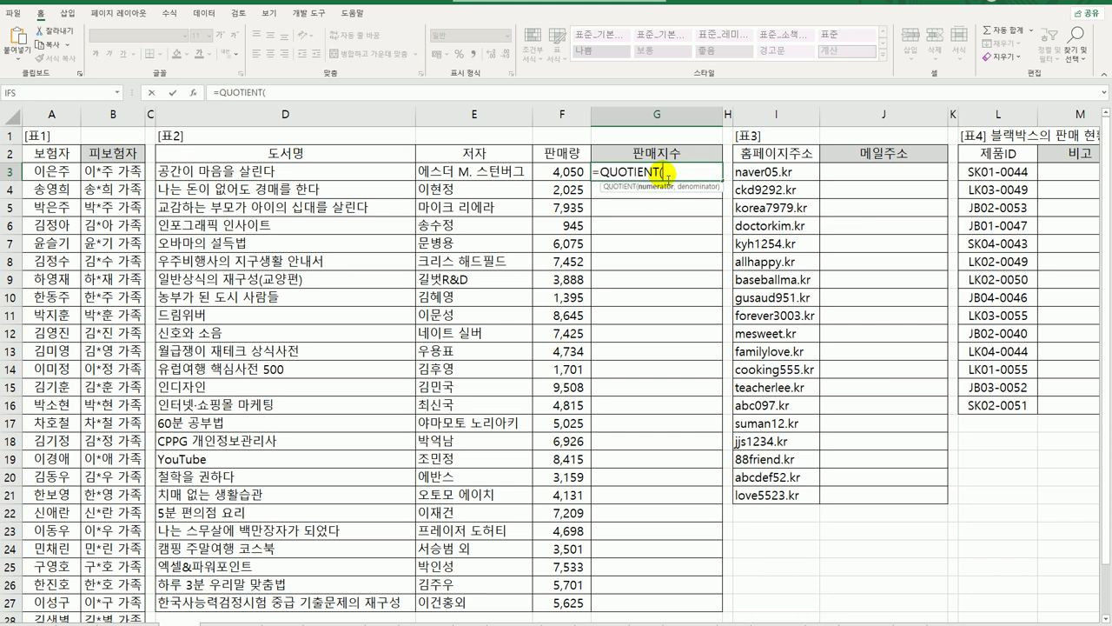
left_click(575, 174)
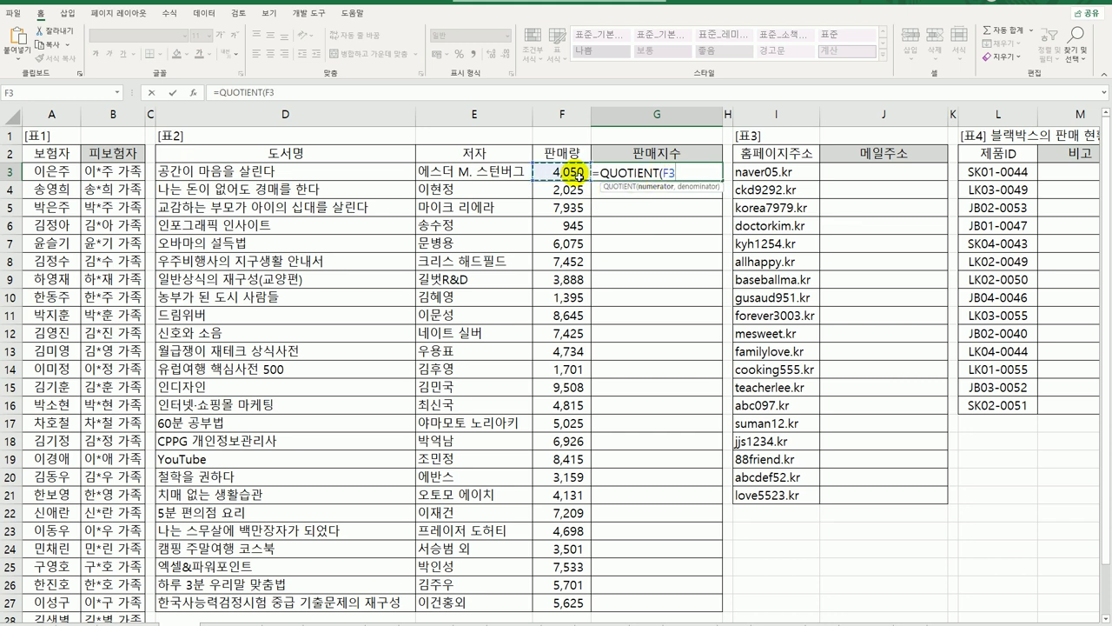
type(",")
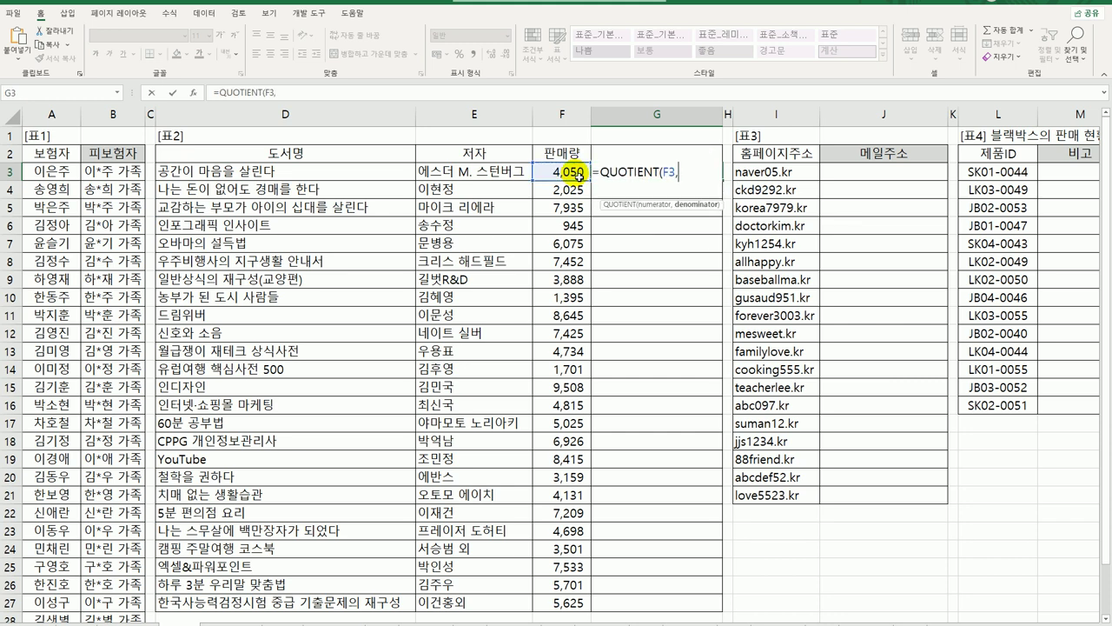
type("1000)")
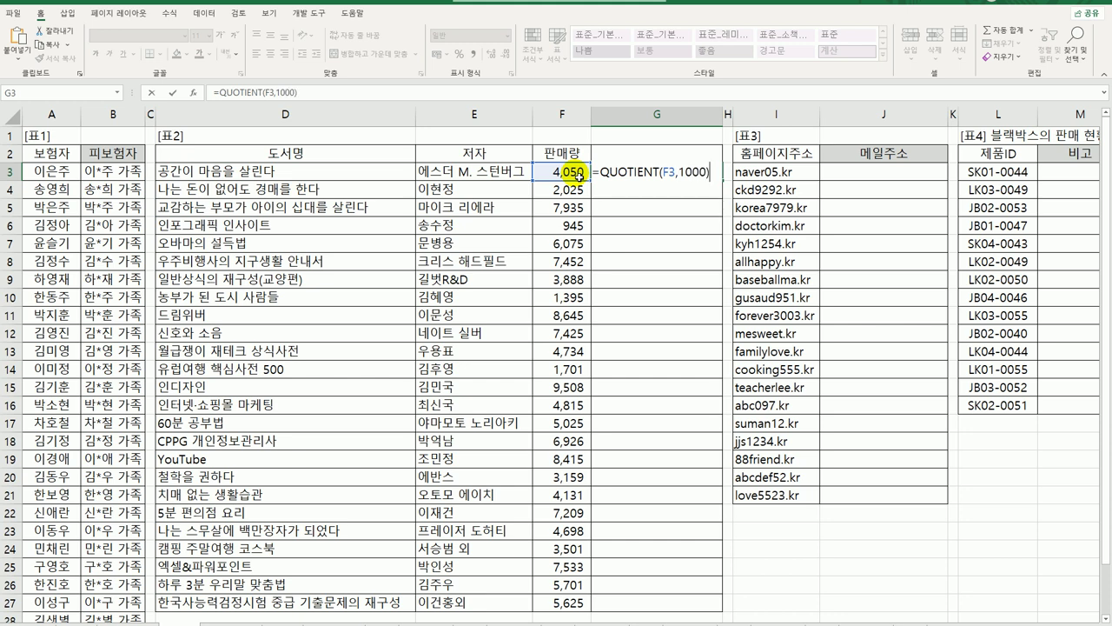
key("Return")
key("Up")
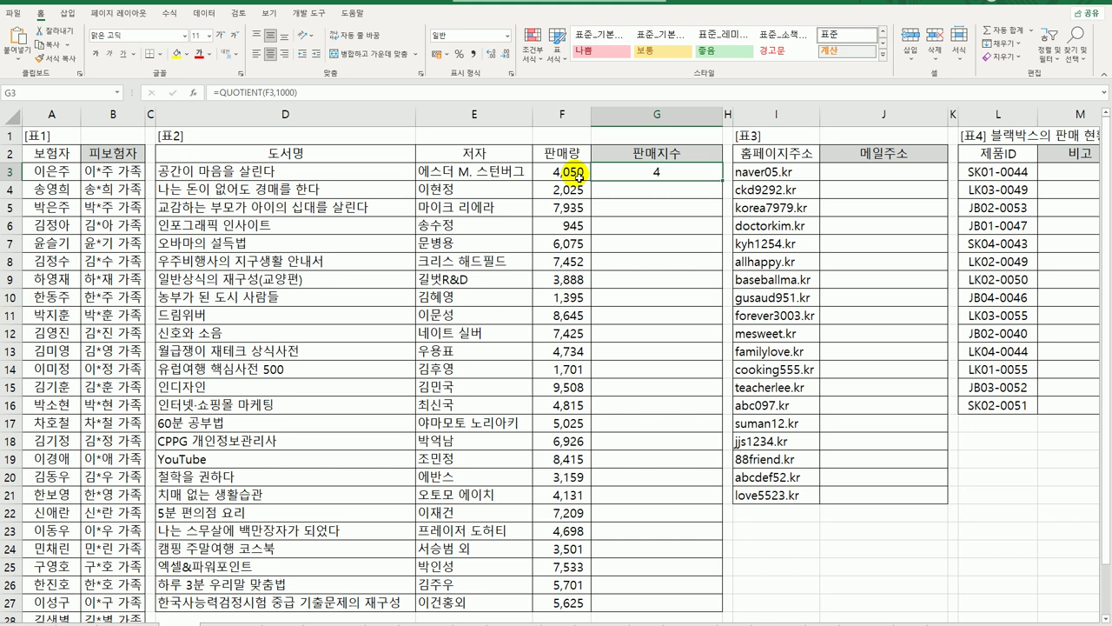
Insert the REPT function in front of QUOTIENT(F3,1000) in the G3 formula.
double_click(639, 176)
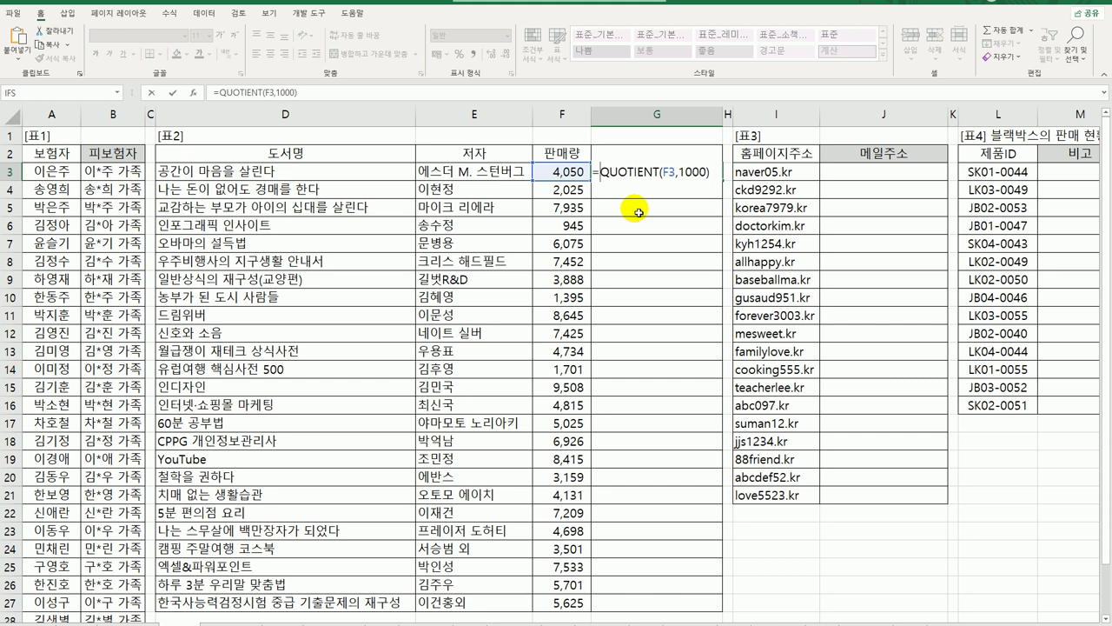
type("rep")
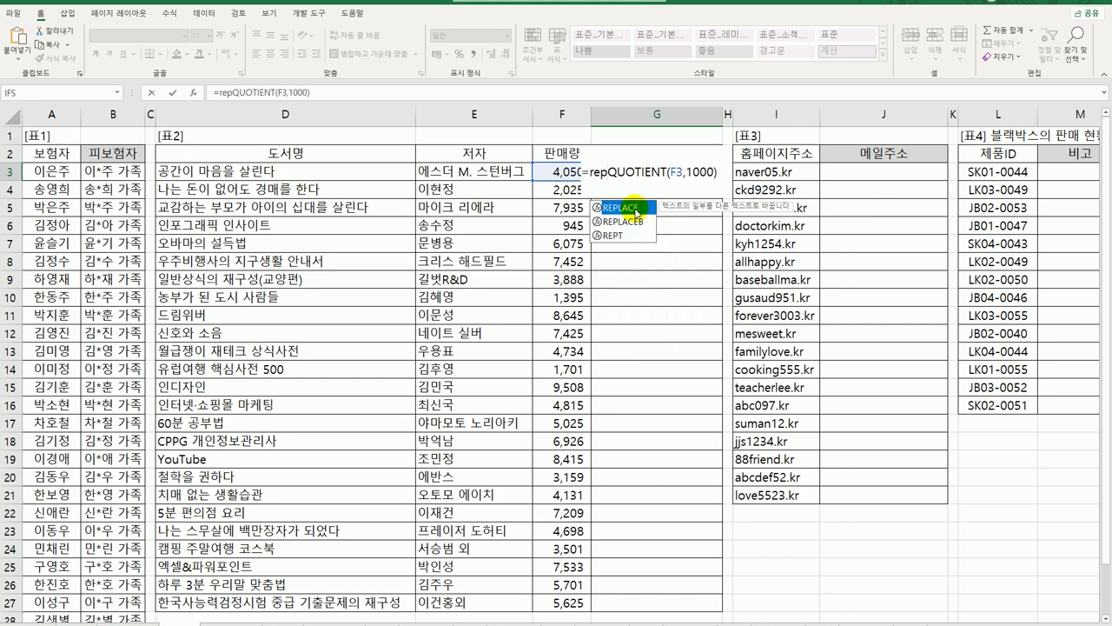
type("t")
key("Tab")
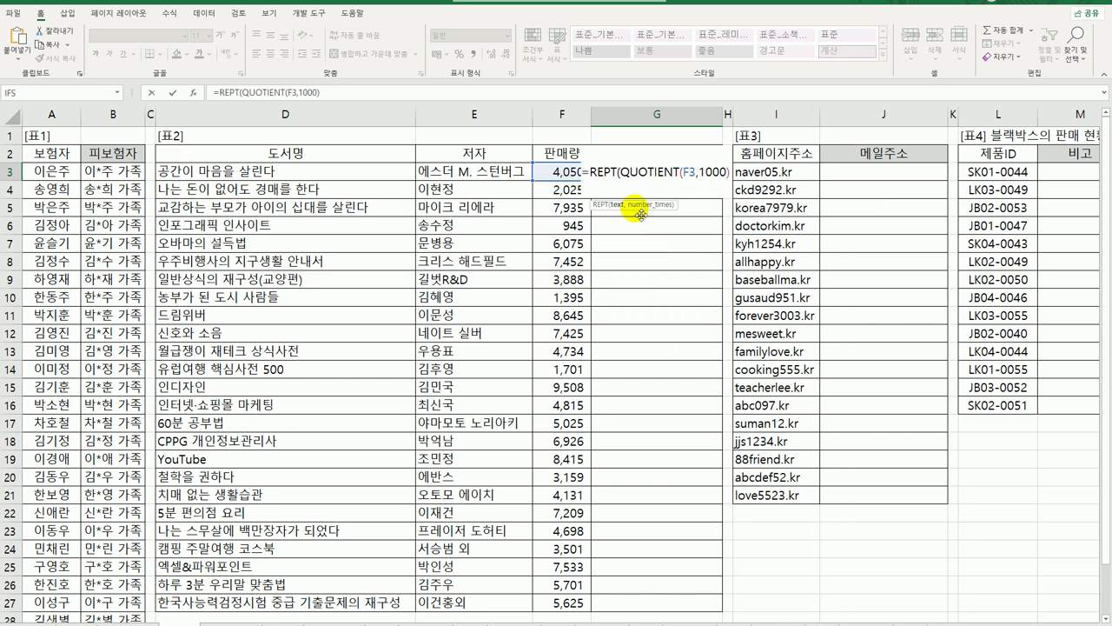
Set ★ as the repeated text and complete the G3 formula as =REPT("★",QUOTIENT(F3,1000)).
type("\"a")
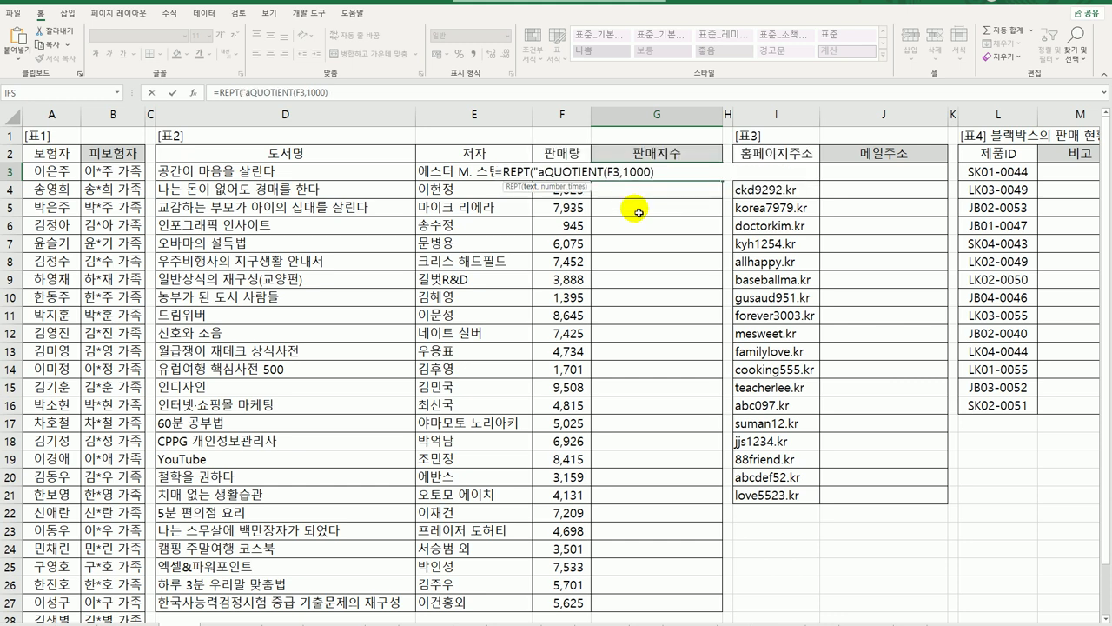
key("BackSpace")
key("Hangul")
type("ㅁ")
key("Hangul_Hanja")
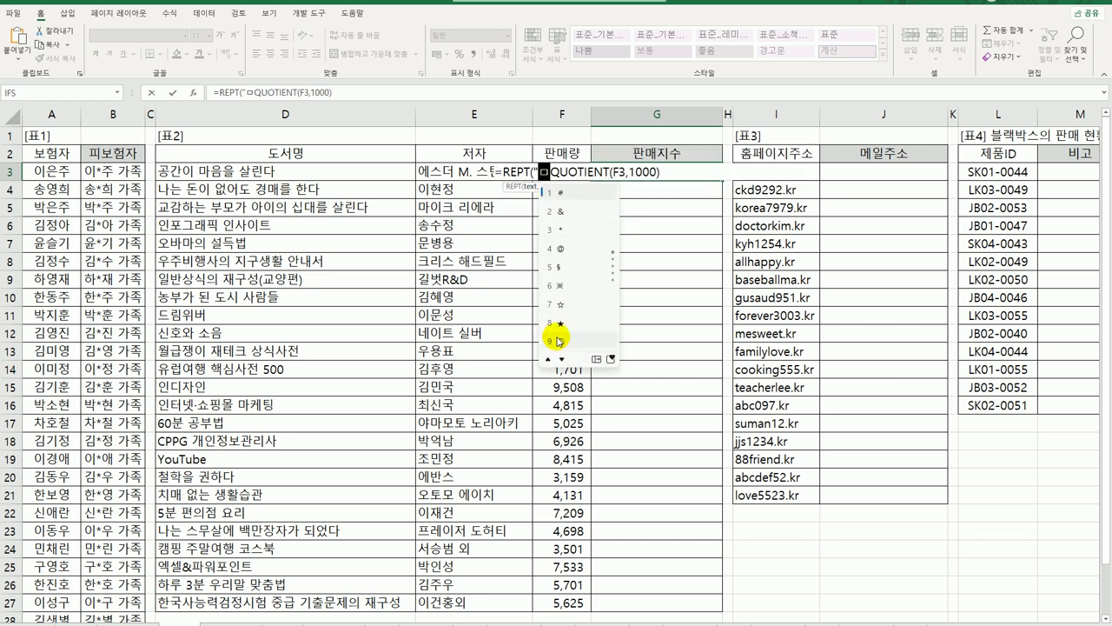
left_click(557, 322)
type("\"")
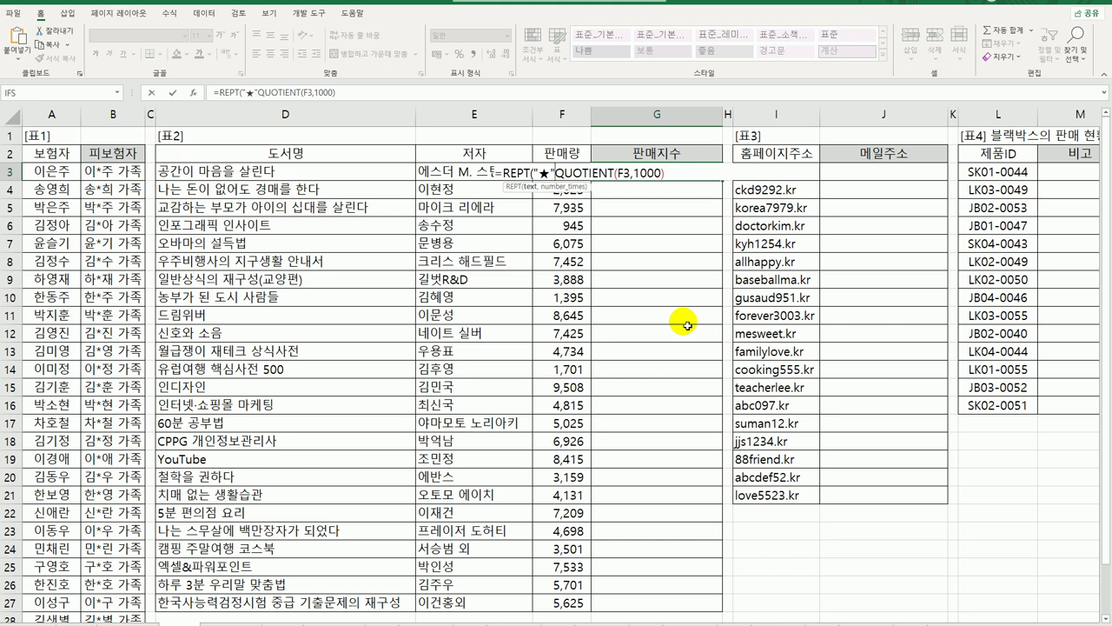
type(",")
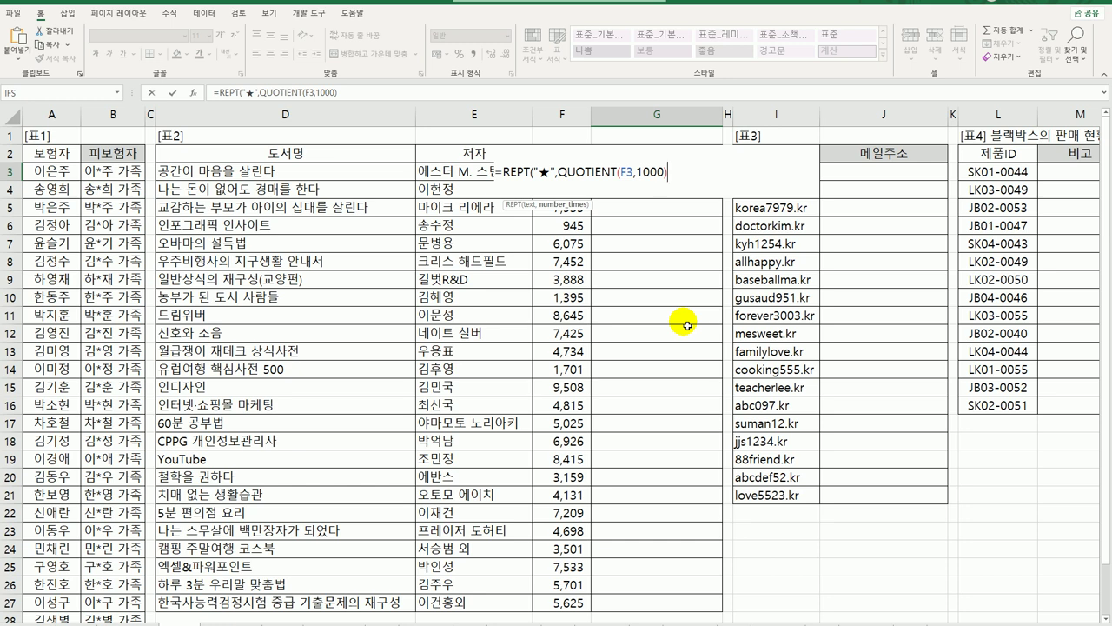
type(")")
key("Return")
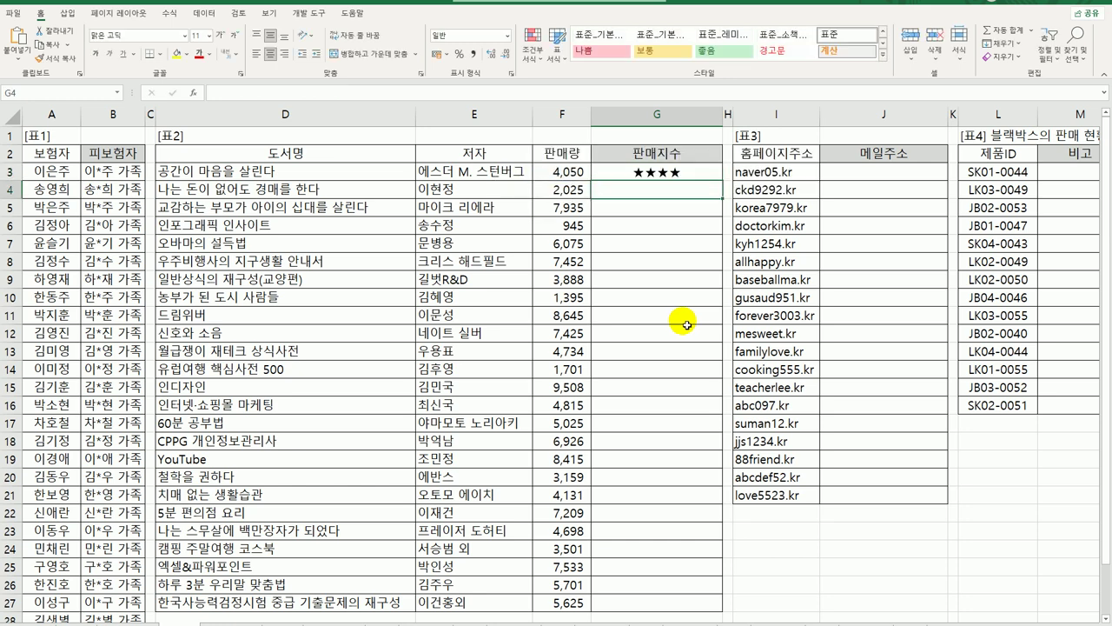
Insert the CONCAT function in front of the REPT expression in the G3 formula.
left_click(654, 174)
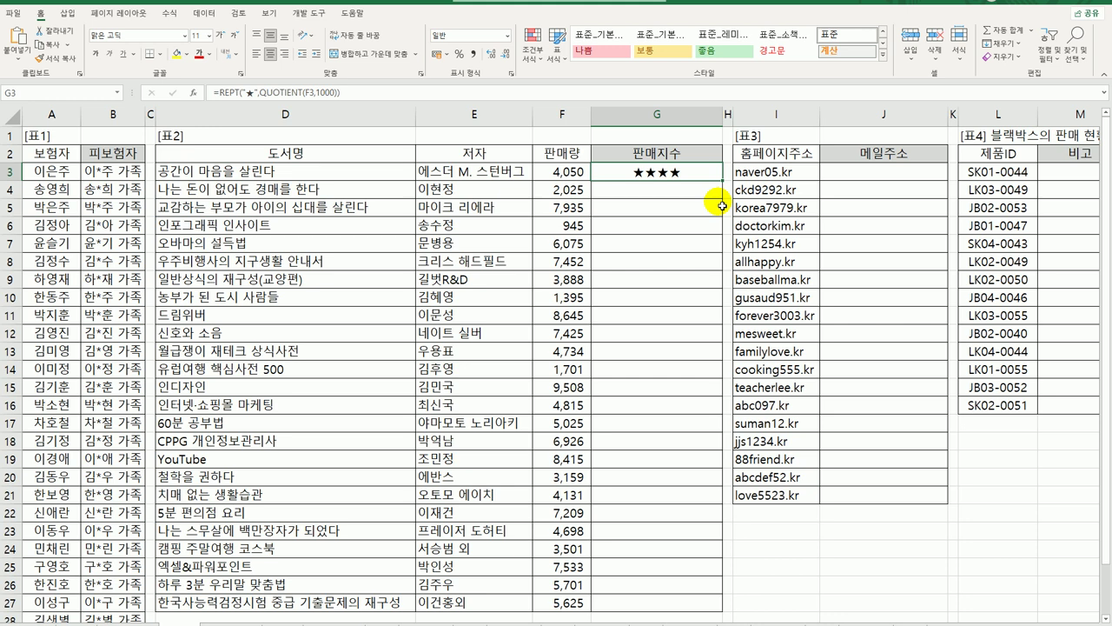
double_click(658, 177)
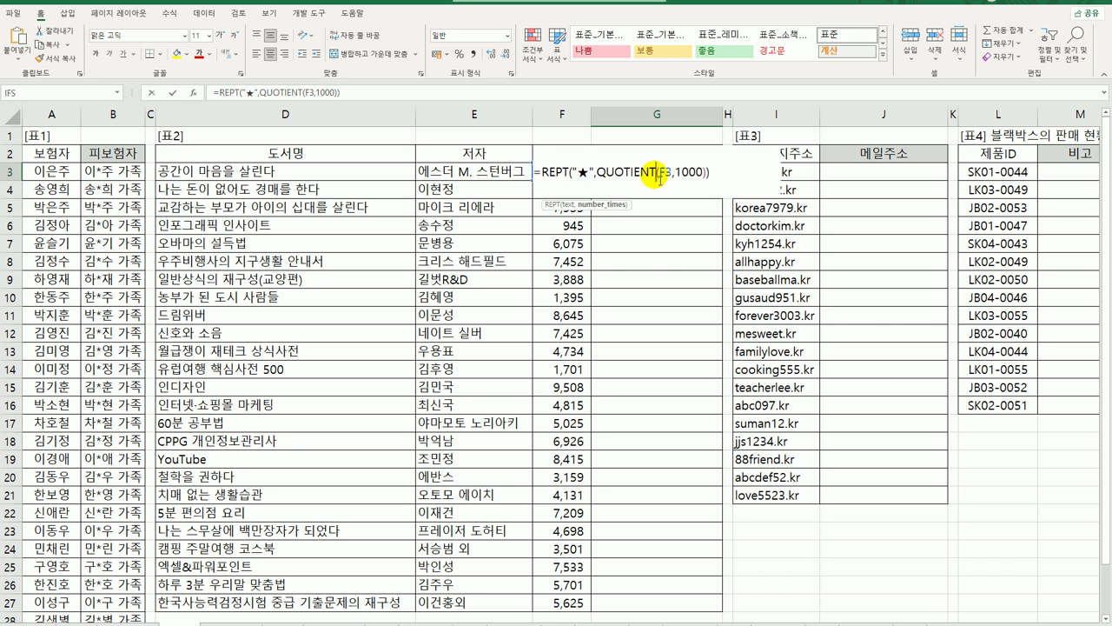
key("Home")
key("Right")
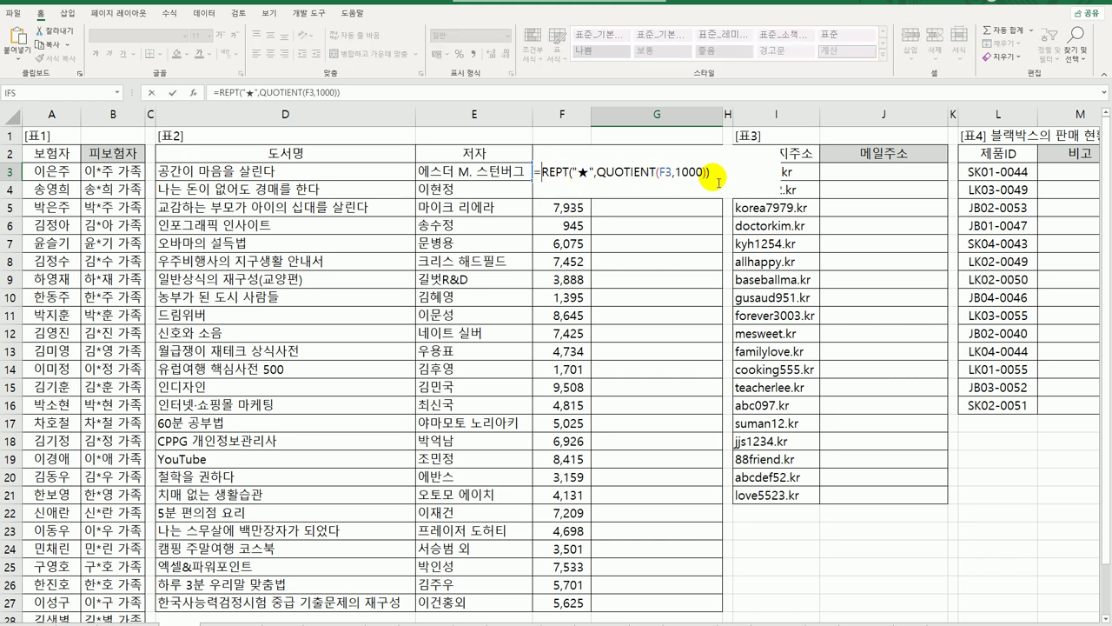
type("vo")
key("BackSpace")
key("BackSpace")
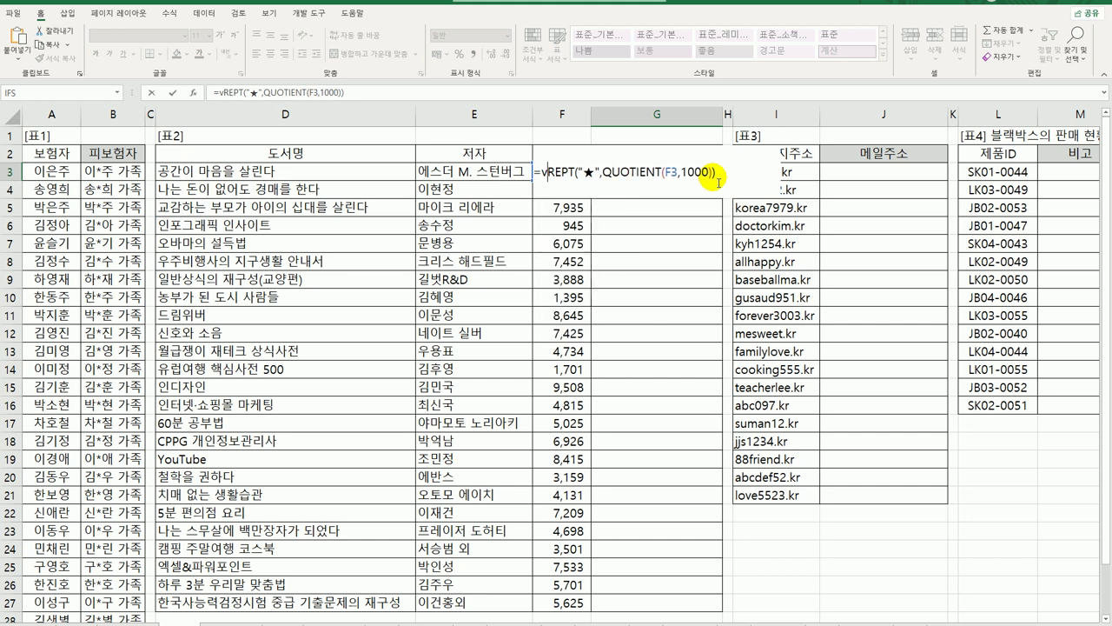
type("con")
key("Tab")
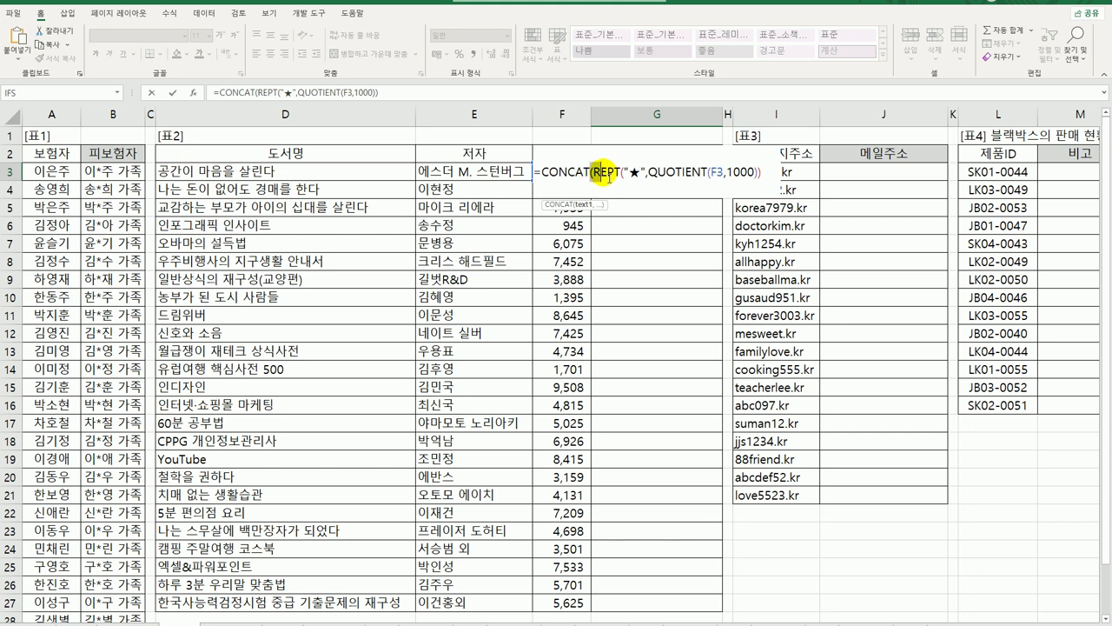
Copy REPT("★",QUOTIENT(F3,1000)) within the G3 formula and add it as the second CONCAT argument.
left_click_drag(594, 171, 765, 181)
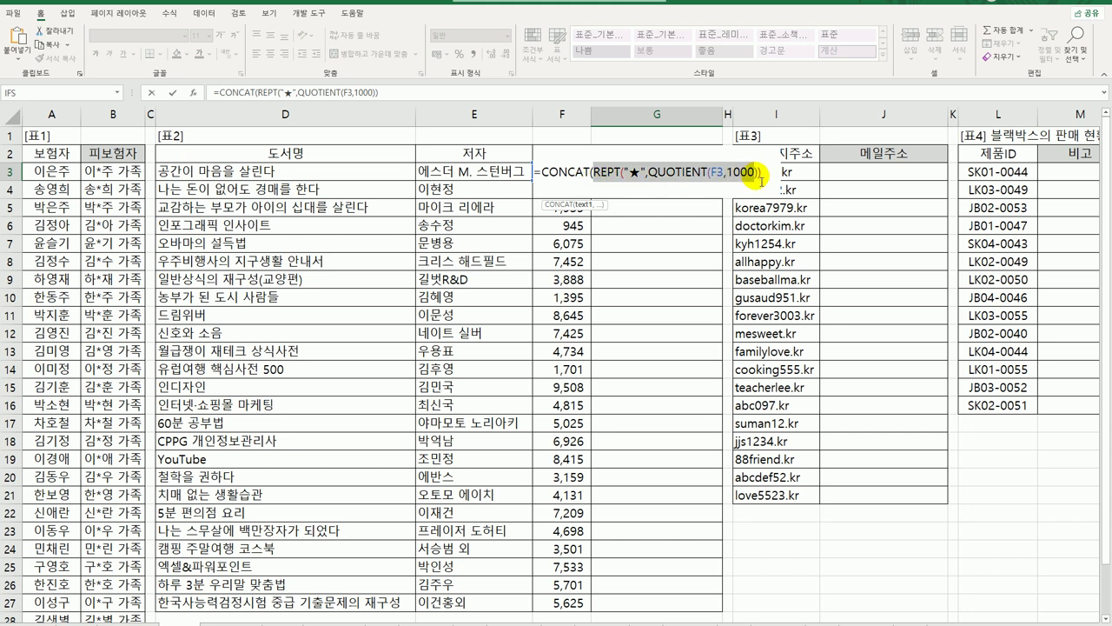
left_click_drag(760, 180, 760, 179)
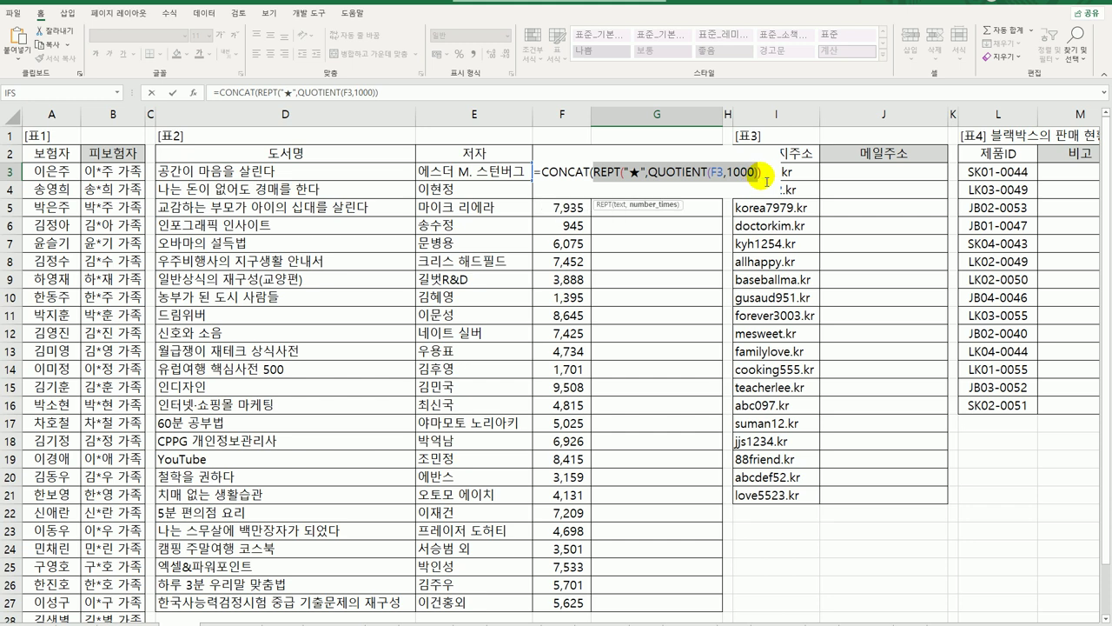
left_click_drag(593, 172, 774, 185)
key("ctrl+c")
left_click(763, 173)
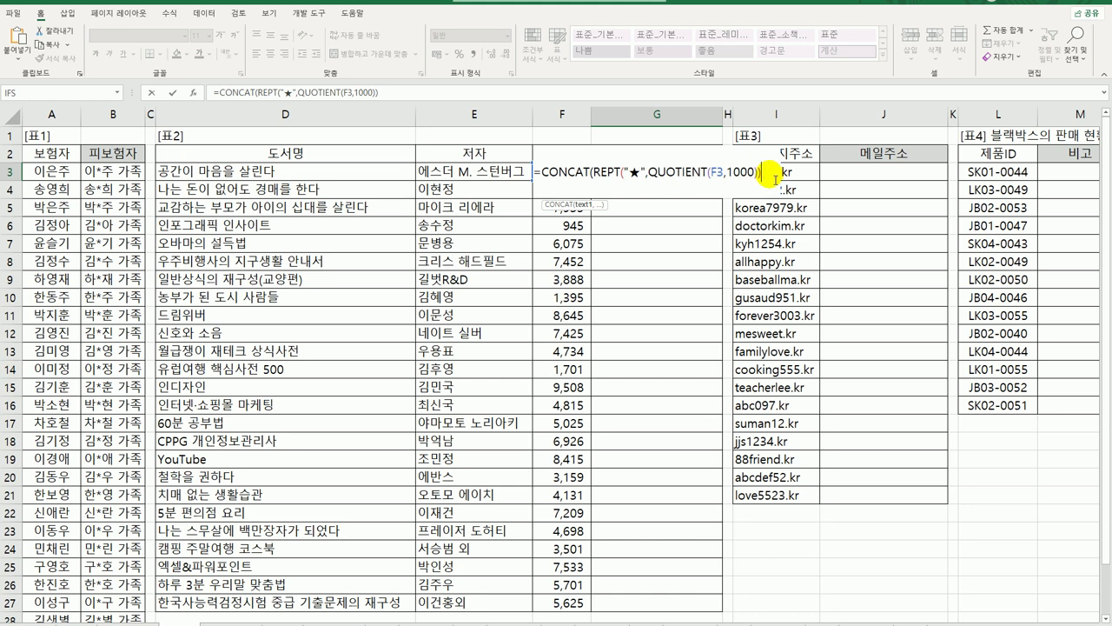
type(",")
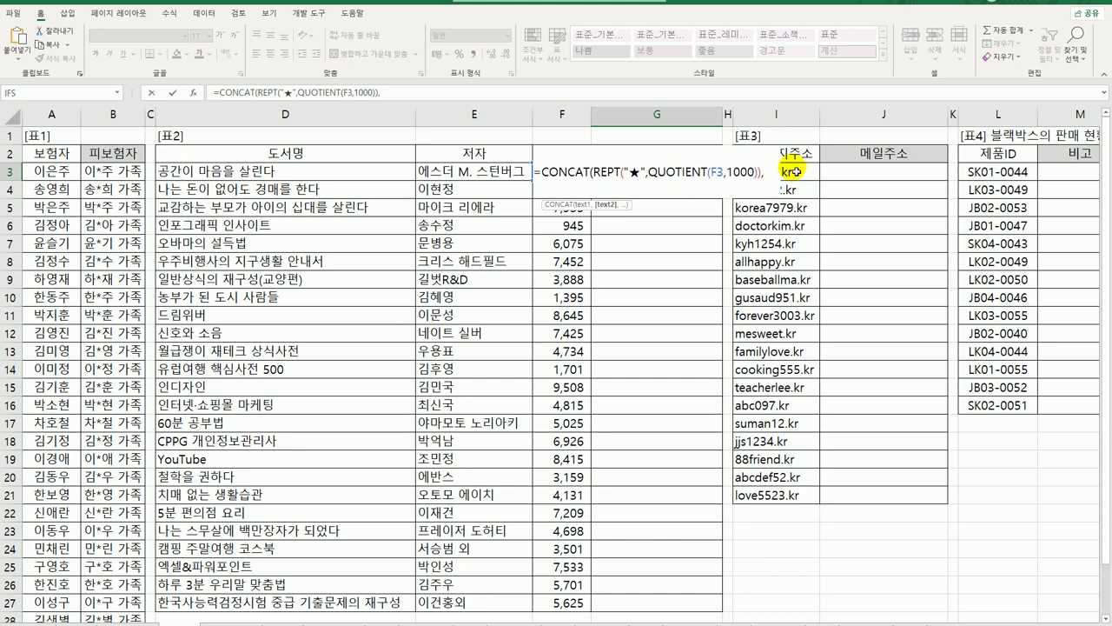
key("ctrl+v")
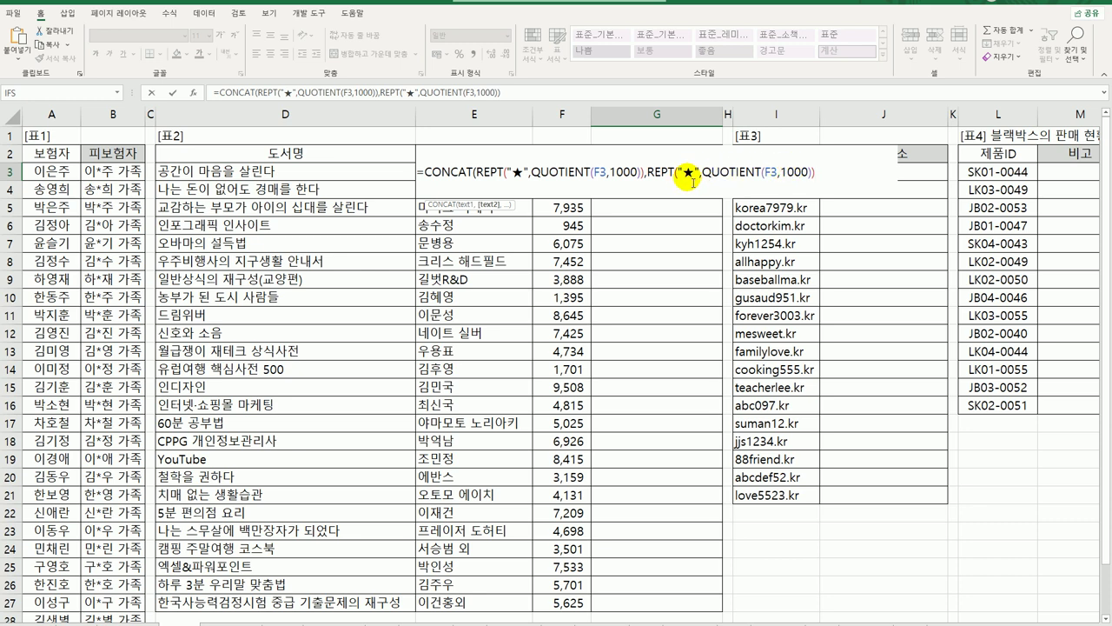
Replace the repeated text in the second REPT of the G3 formula with ☆.
double_click(690, 175)
type("a")
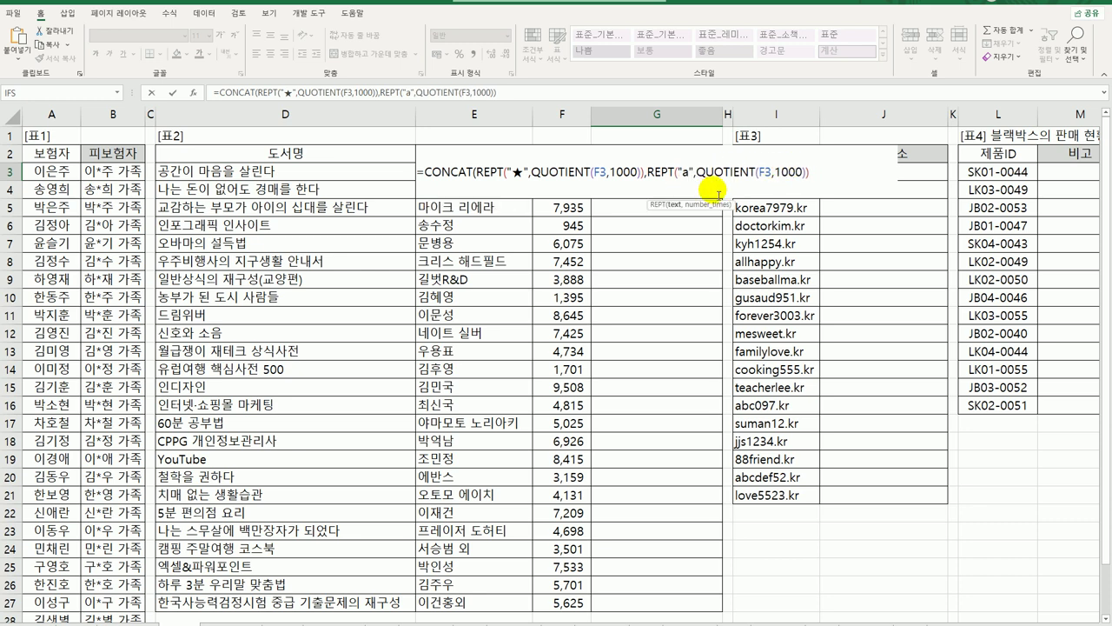
key("BackSpace")
type("ㅁ")
key("Hangul_Hanja")
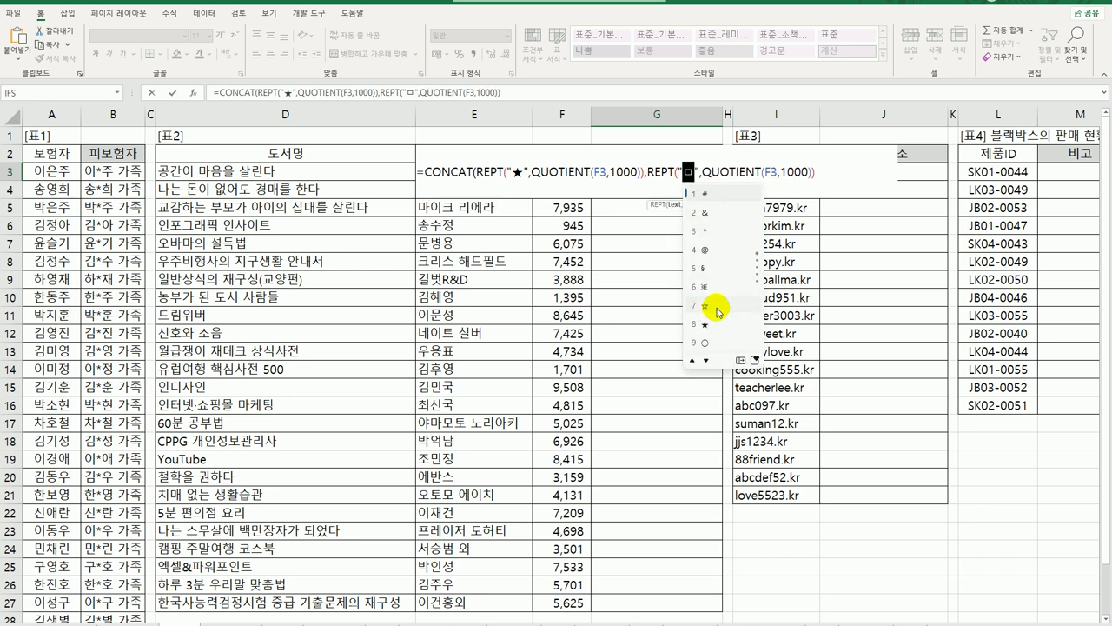
left_click(717, 306)
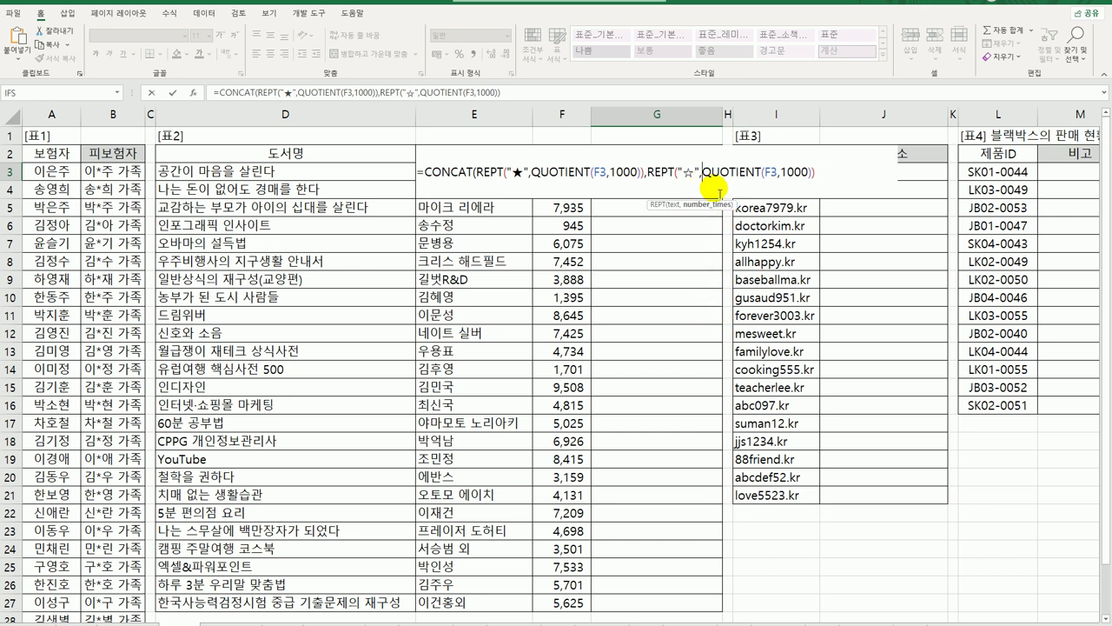
Set the second REPT's count to 10-QUOTIENT(F3,1000), close the CONCAT formula, and fill it down the 판매지수 column.
type("10-")
key("End")
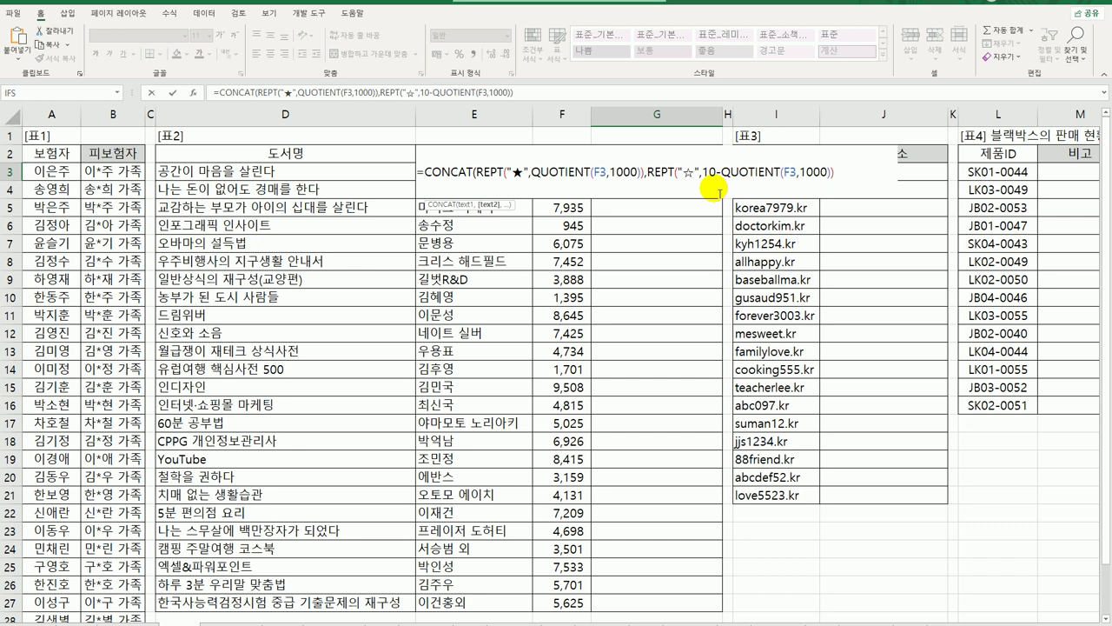
type(")")
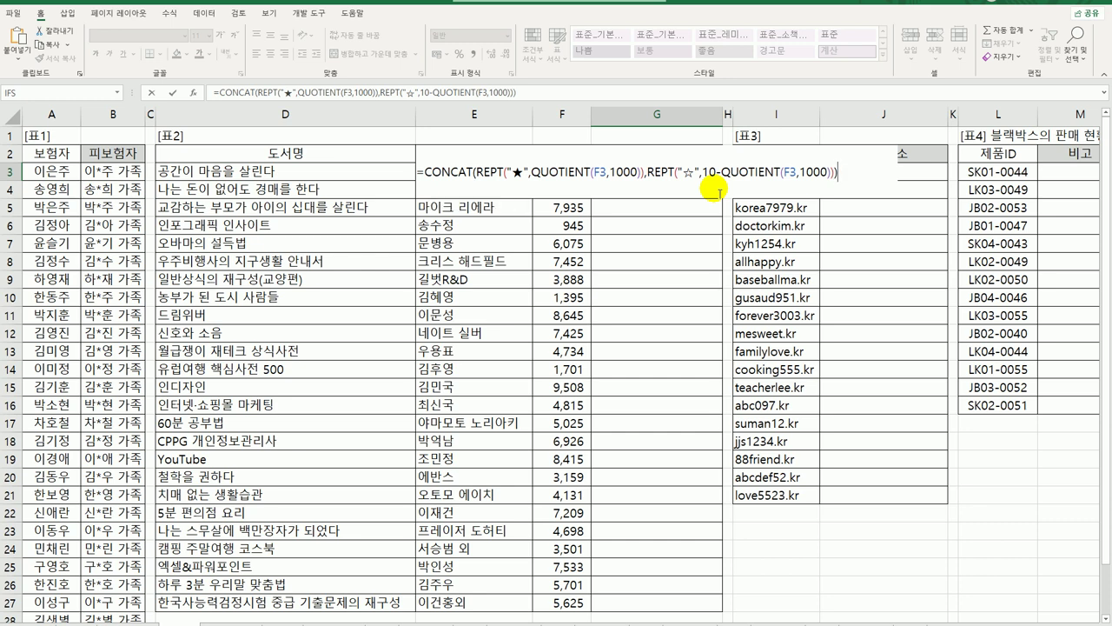
key("ctrl+Return")
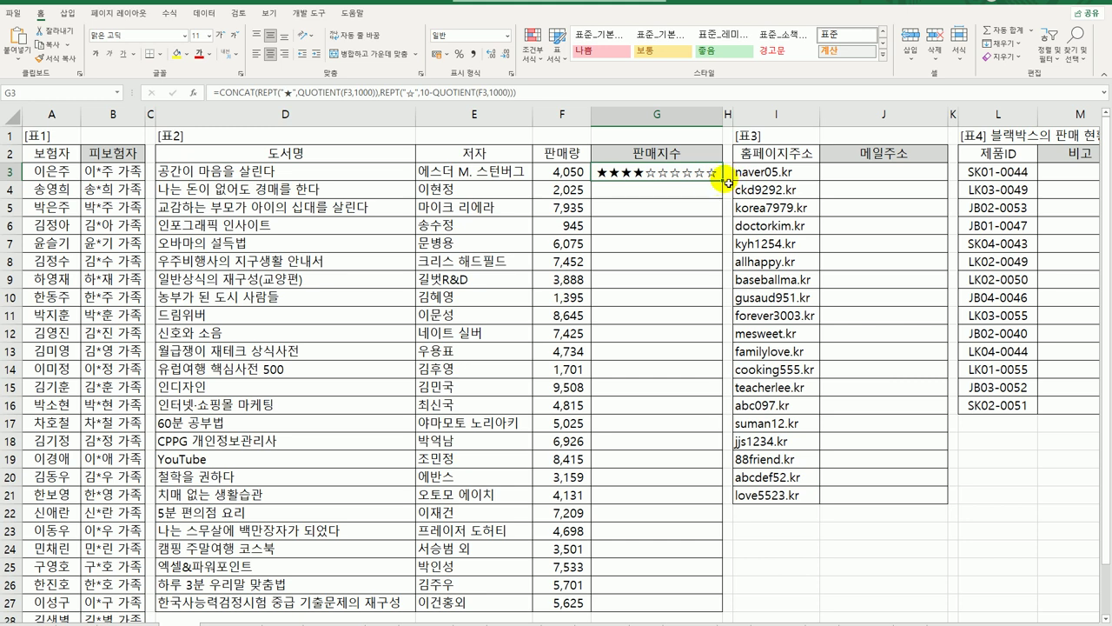
double_click(724, 183)
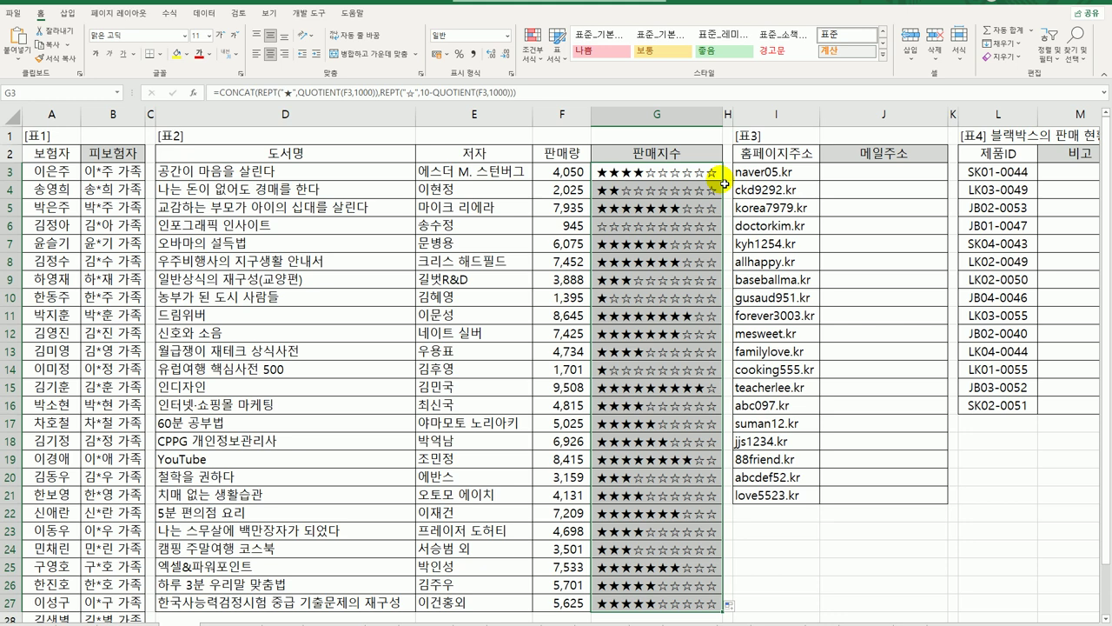
Start a SUBSTITUTE formula in J3, the first 메일주소 cell of [표3], with I3 as Text.
left_click(866, 174)
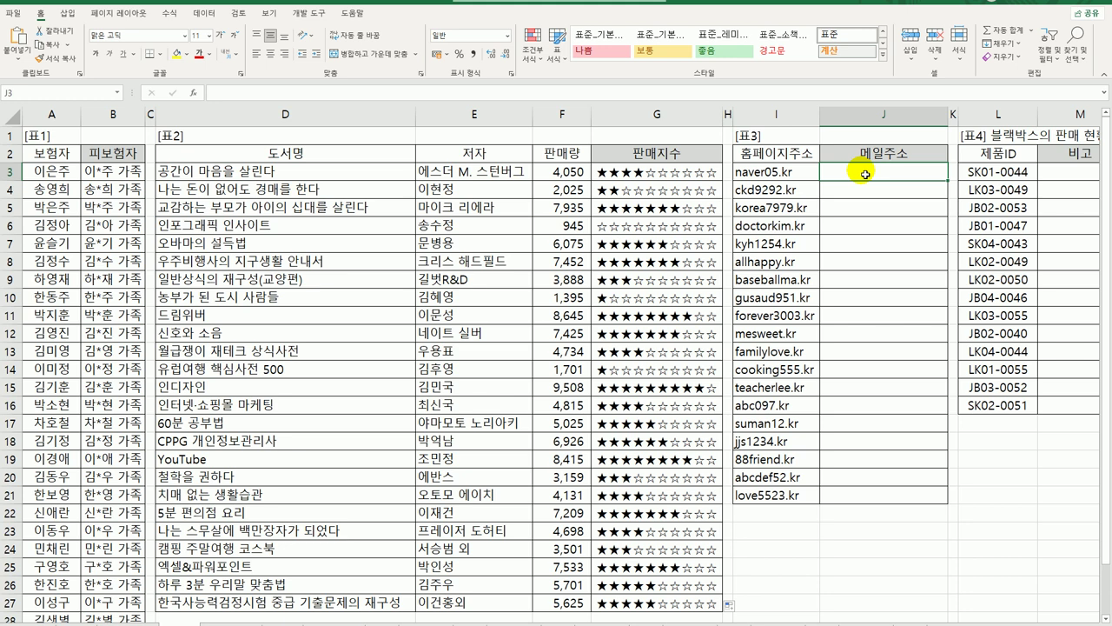
type("=")
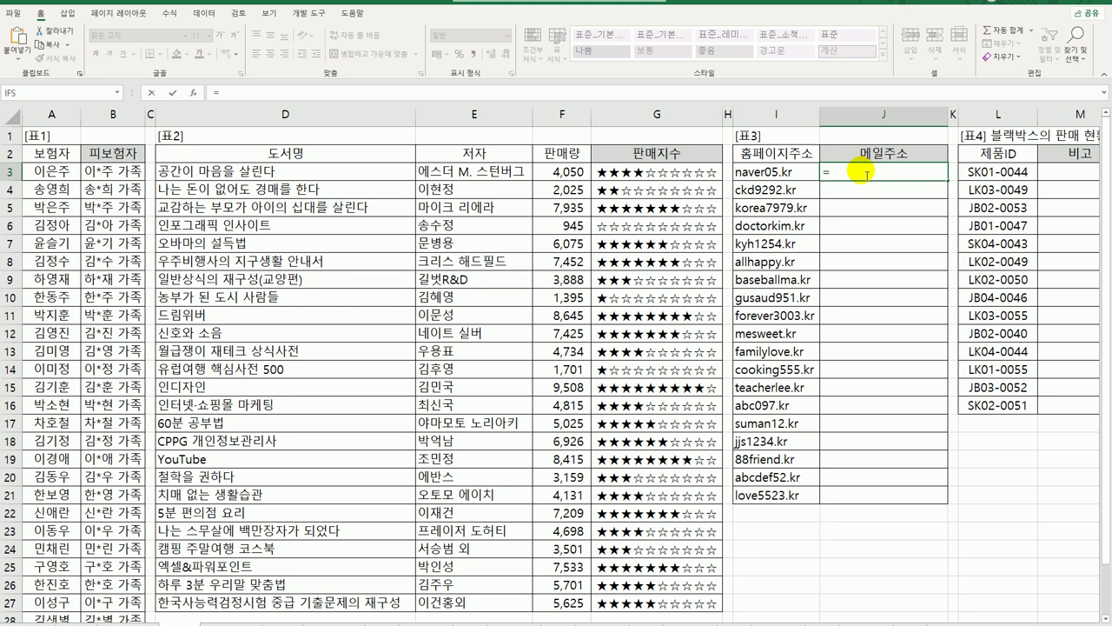
type("ㄴ")
key("BackSpace")
type("su")
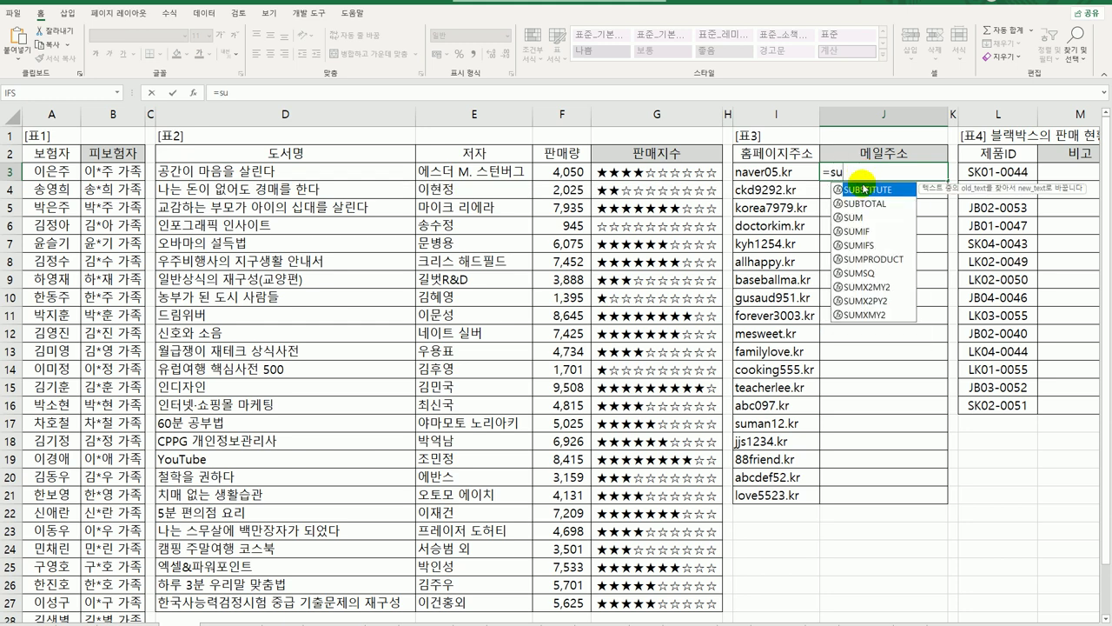
double_click(866, 190)
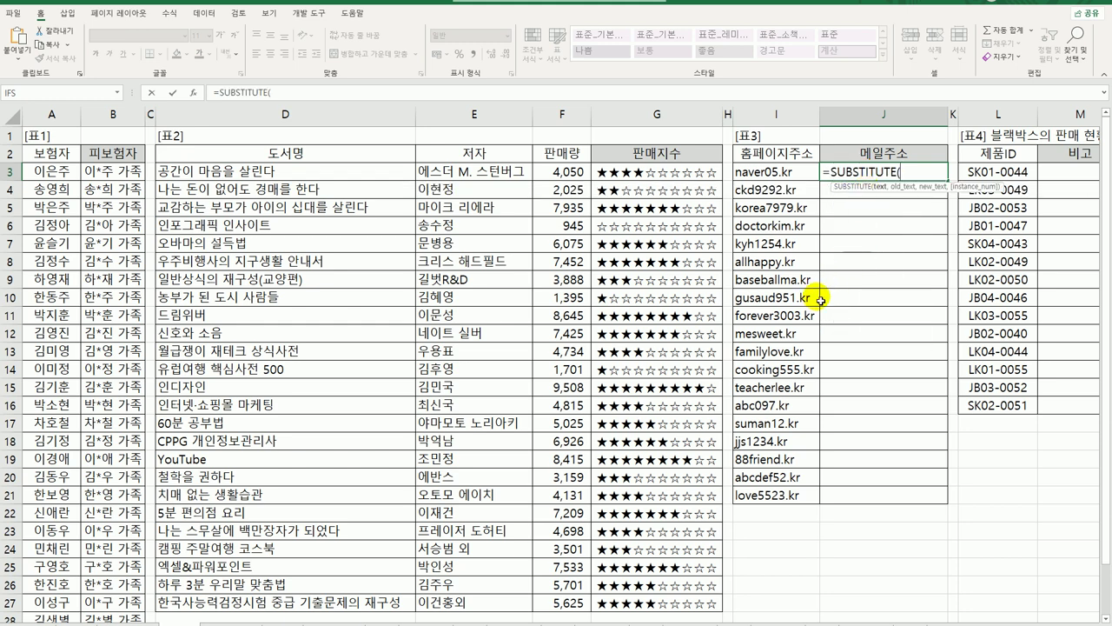
left_click(776, 173)
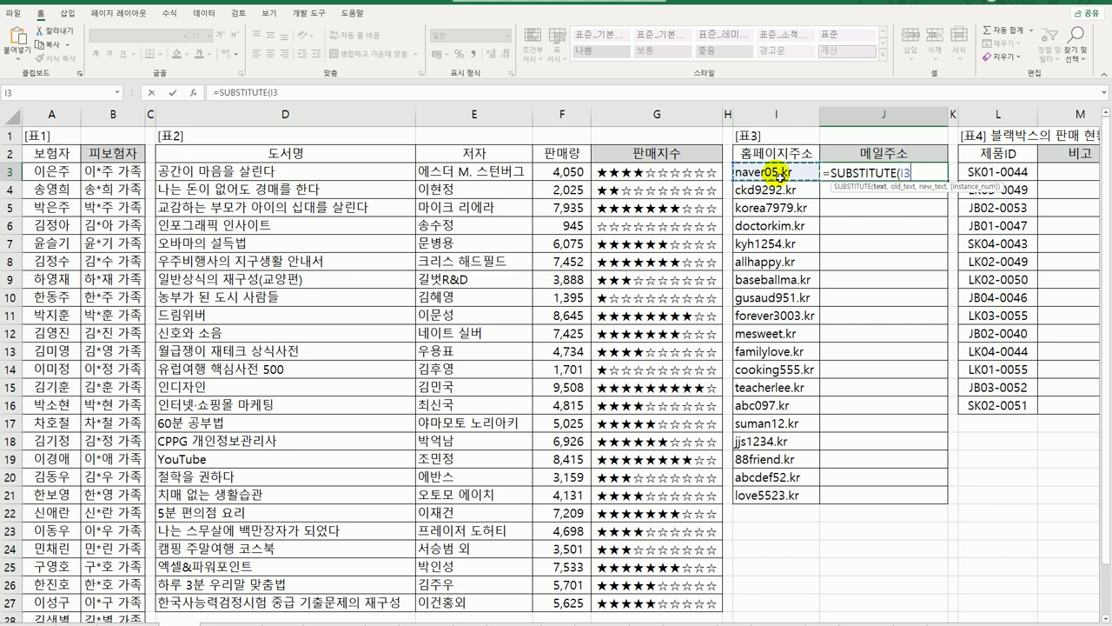
type(",\"")
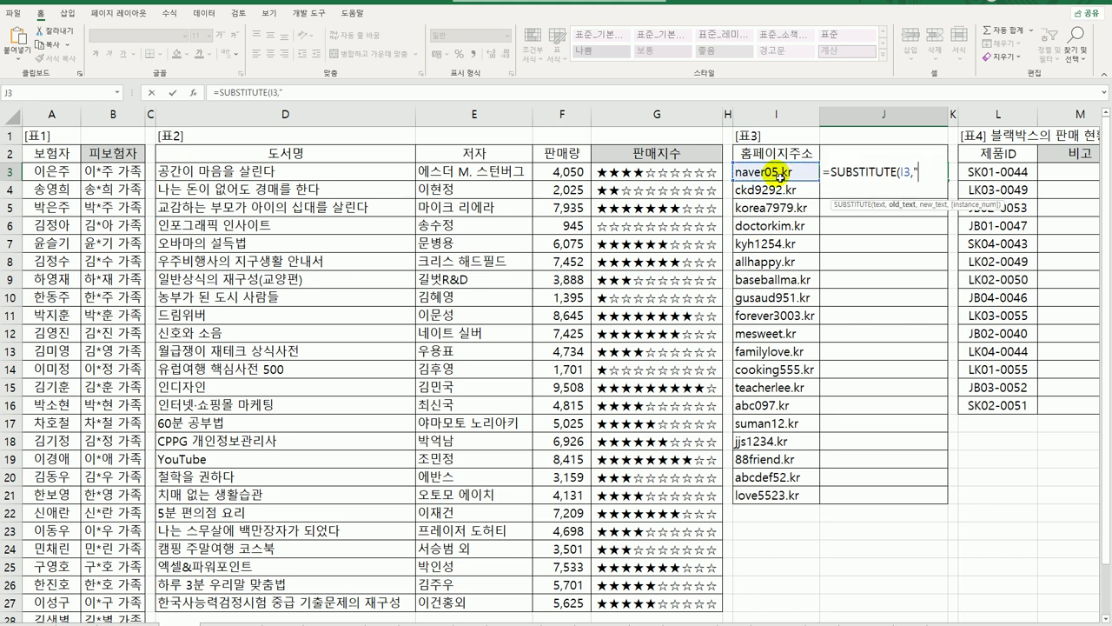
type(".kr\",\"@")
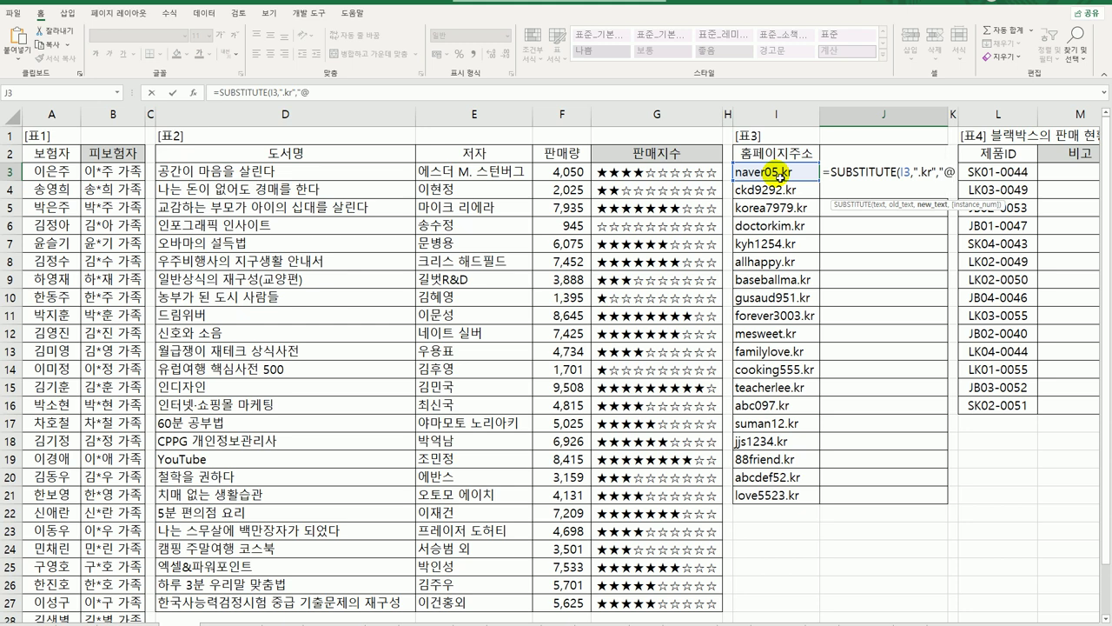
type("ㅇ.kr\"")
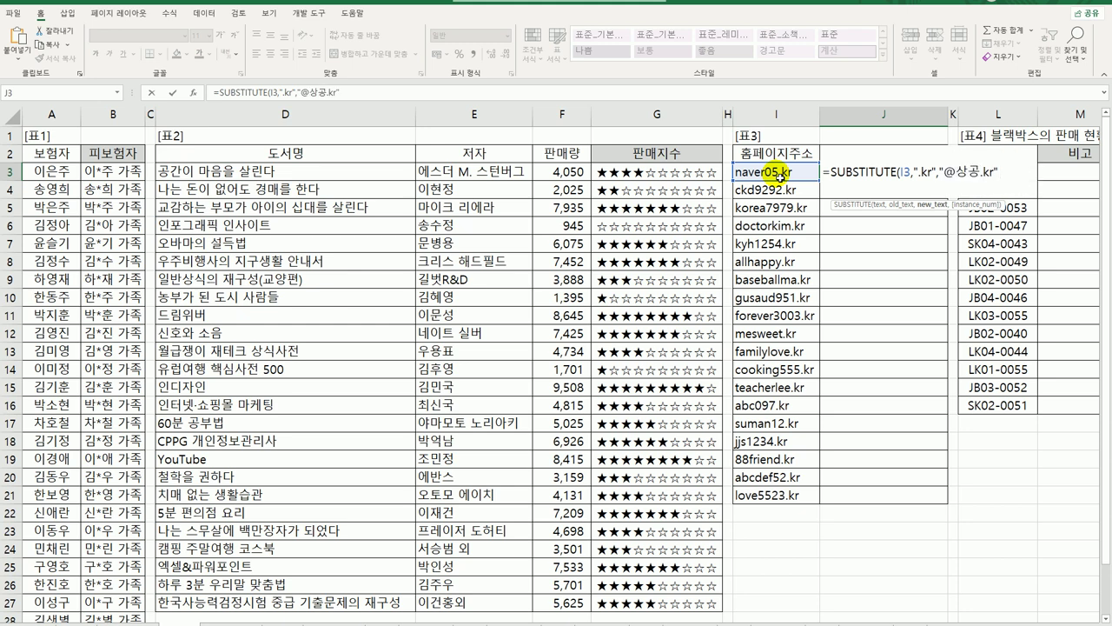
type(")")
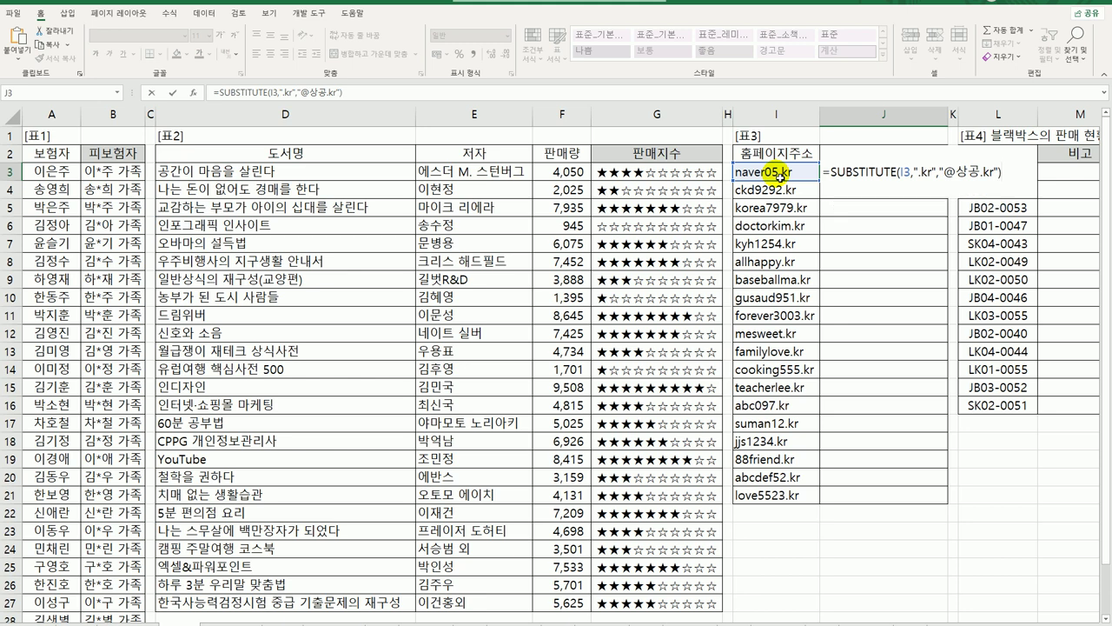
key("ctrl+Return")
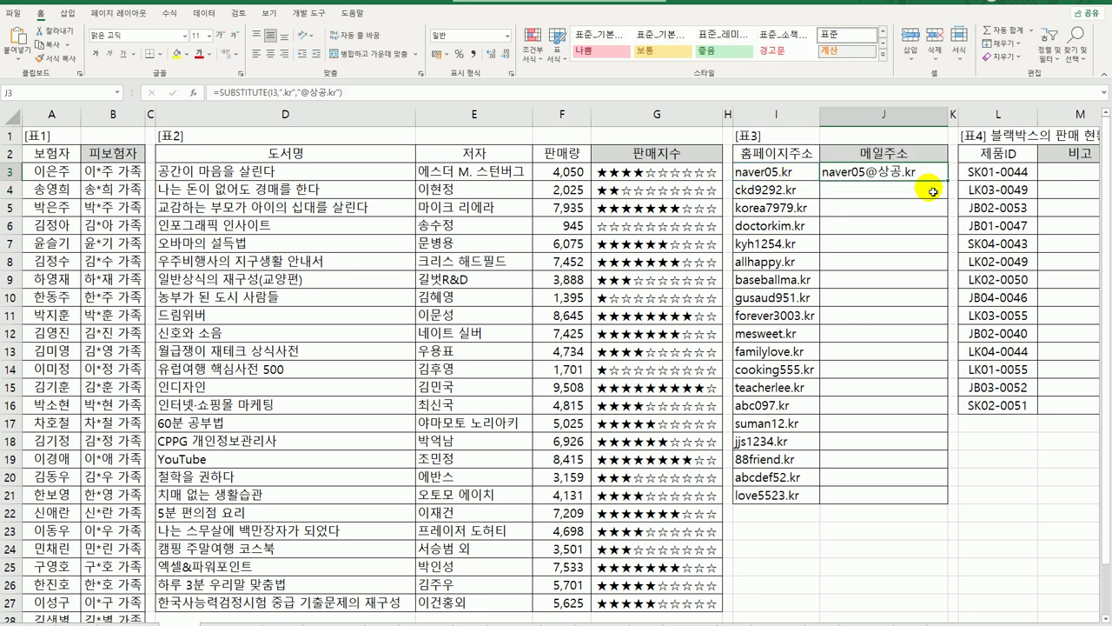
Fill the SUBSTITUTE formula in J3 down the 메일주소 column to J21.
left_click_drag(941, 174, 931, 505)
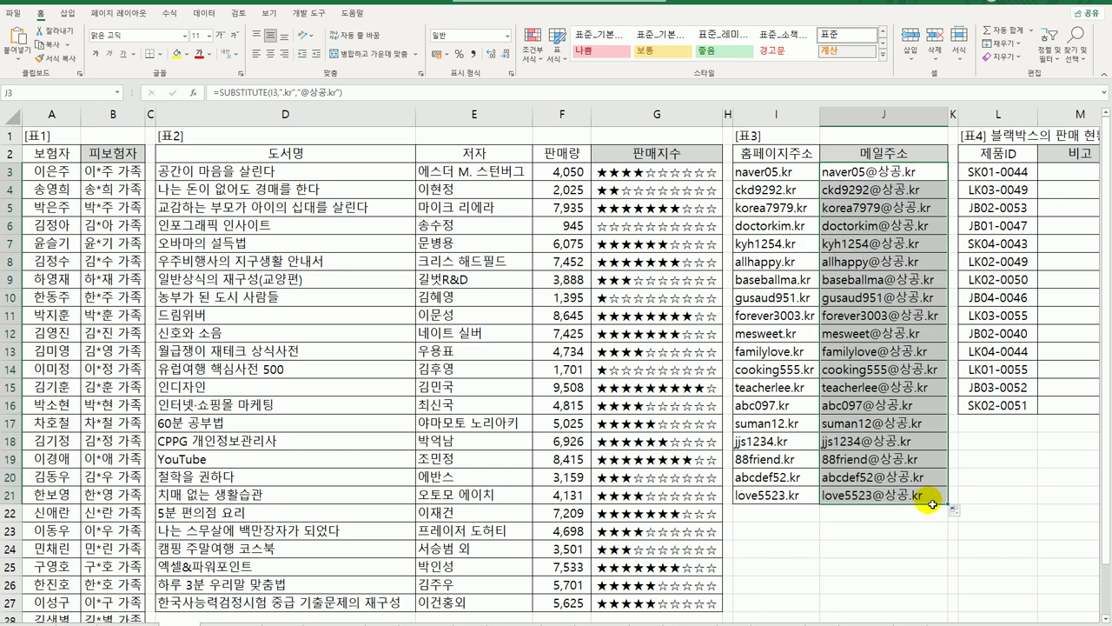
left_click(834, 172)
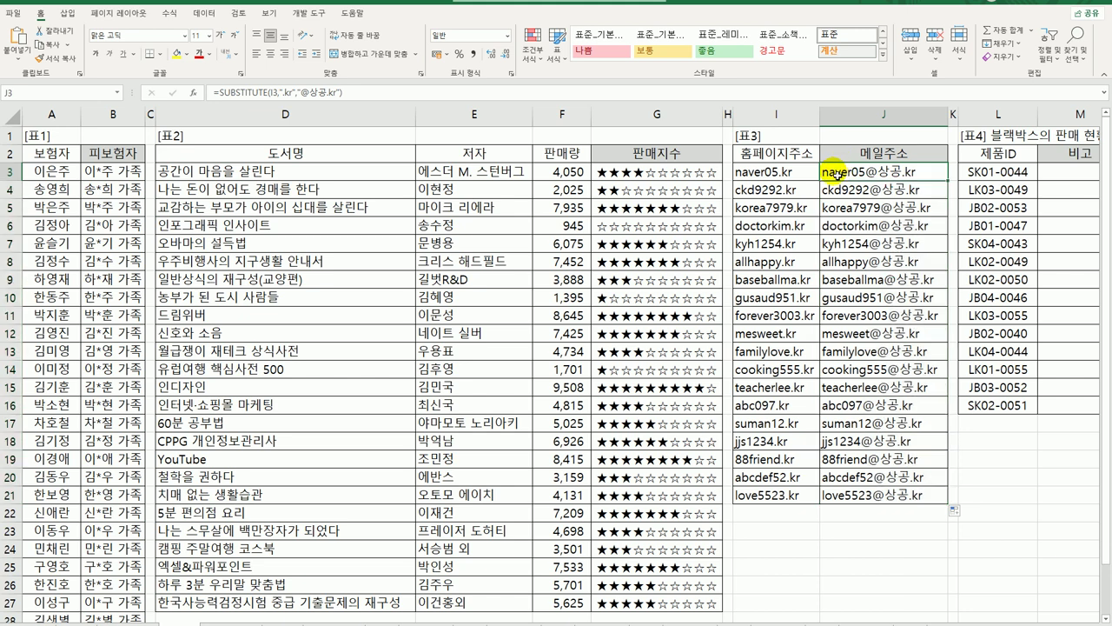
double_click(835, 172)
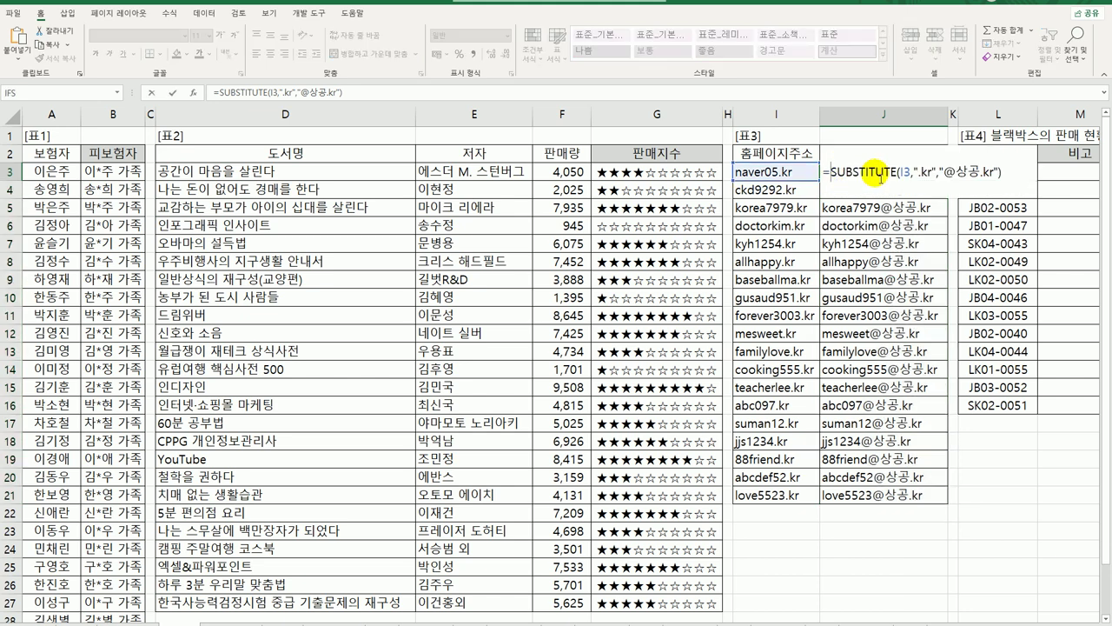
type("pro")
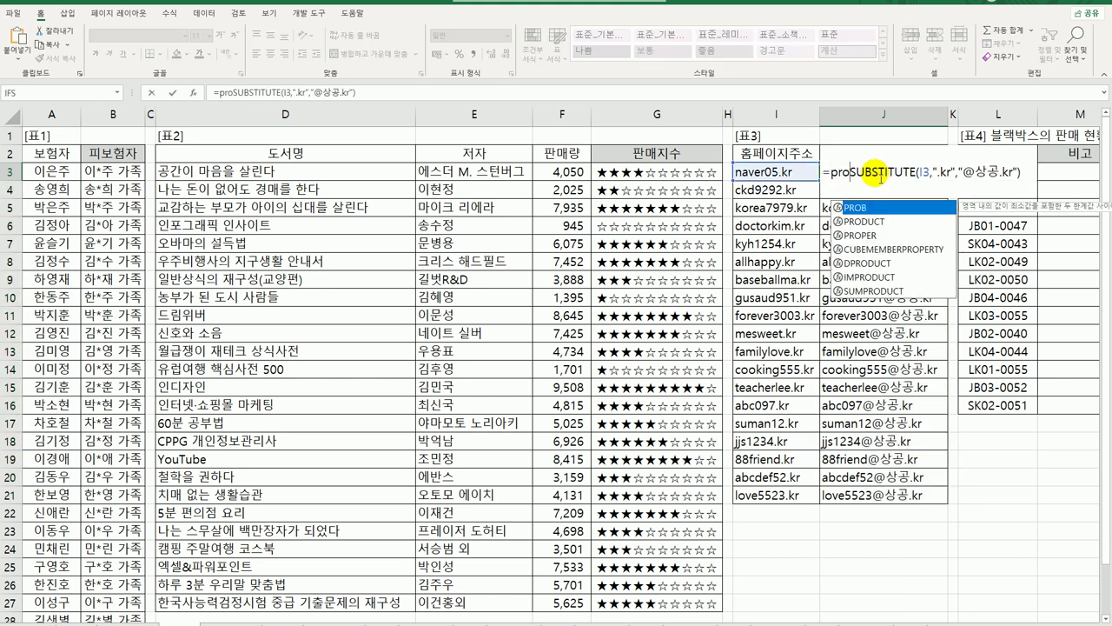
key("Down")
key("Down")
key("Tab")
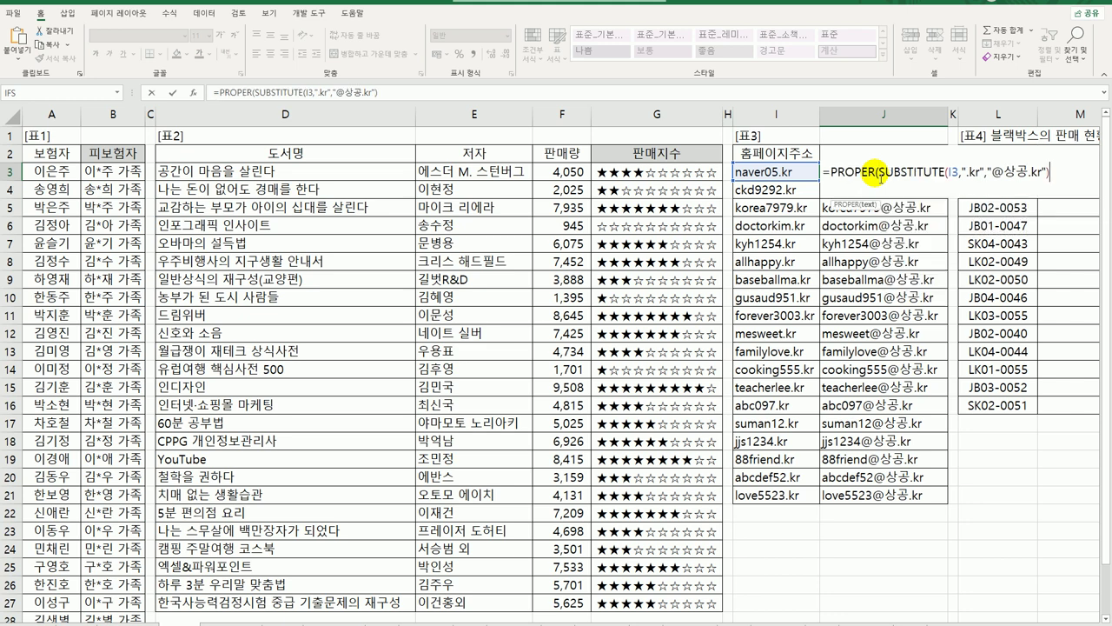
type(")")
key("ctrl+Return")
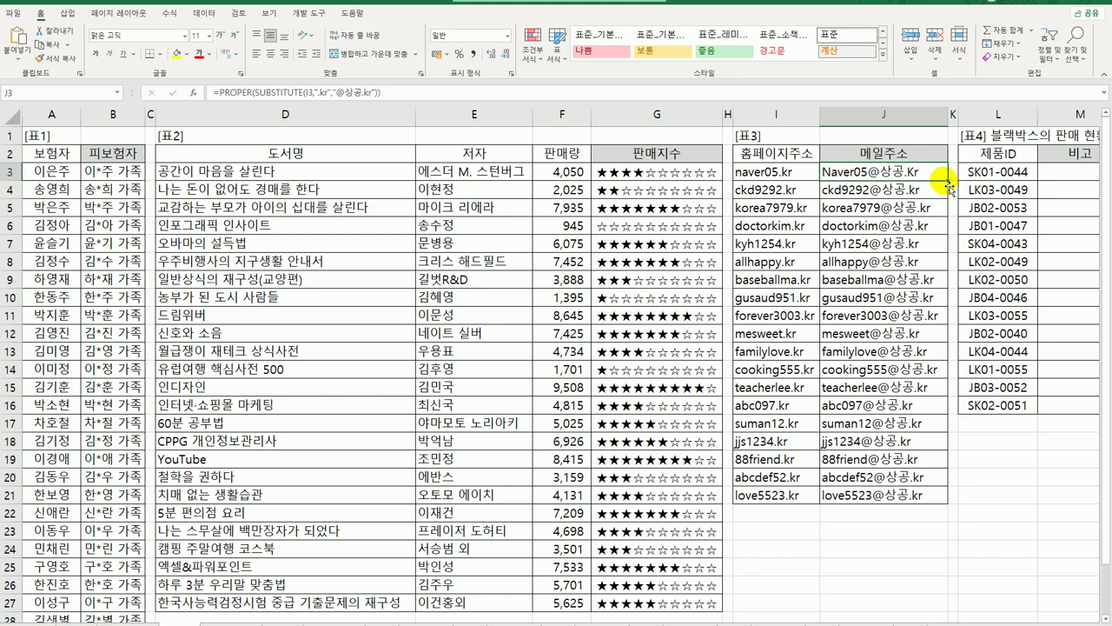
left_click_drag(948, 180, 904, 495)
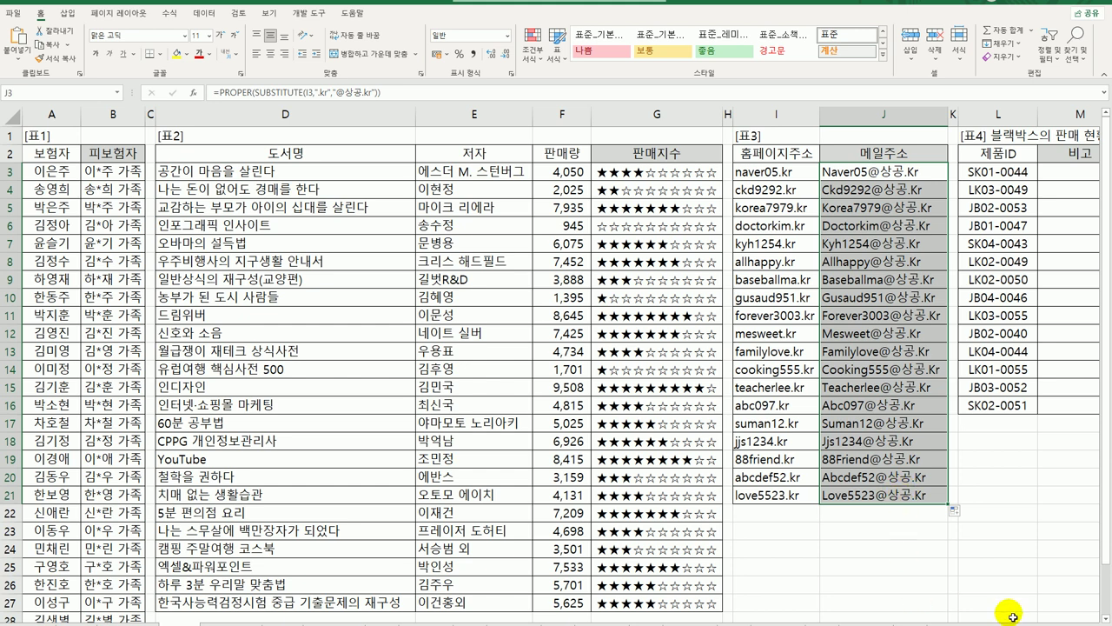
Enter =RIGHT(L3,4) in M3 of the 비고 column in 표4 and fill it down to M16.
left_click_drag(1009, 619, 1016, 619)
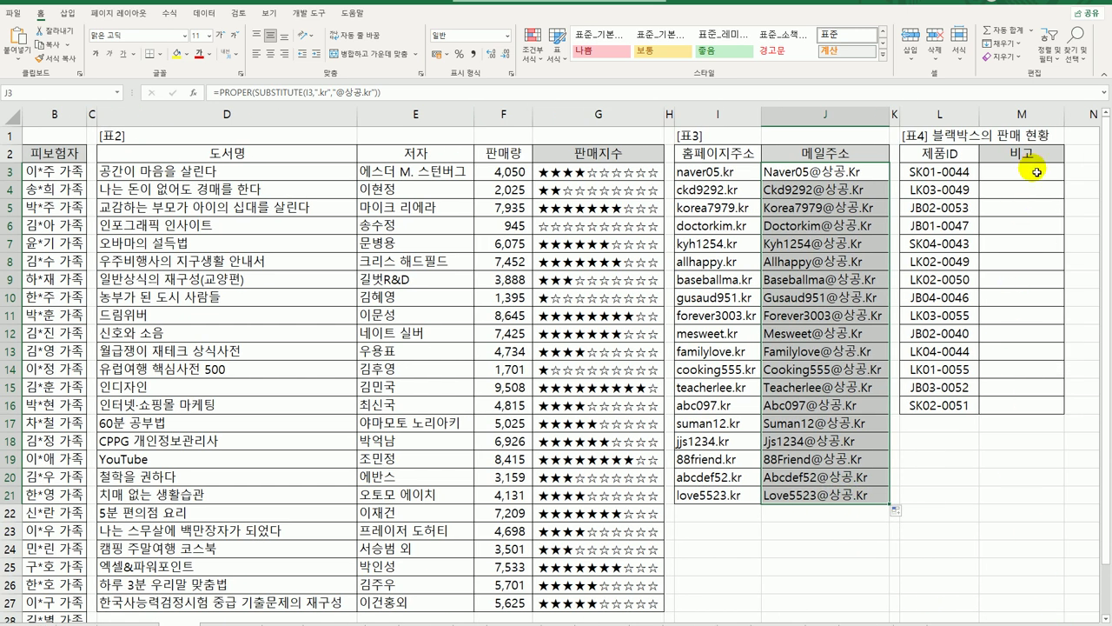
left_click(1037, 174)
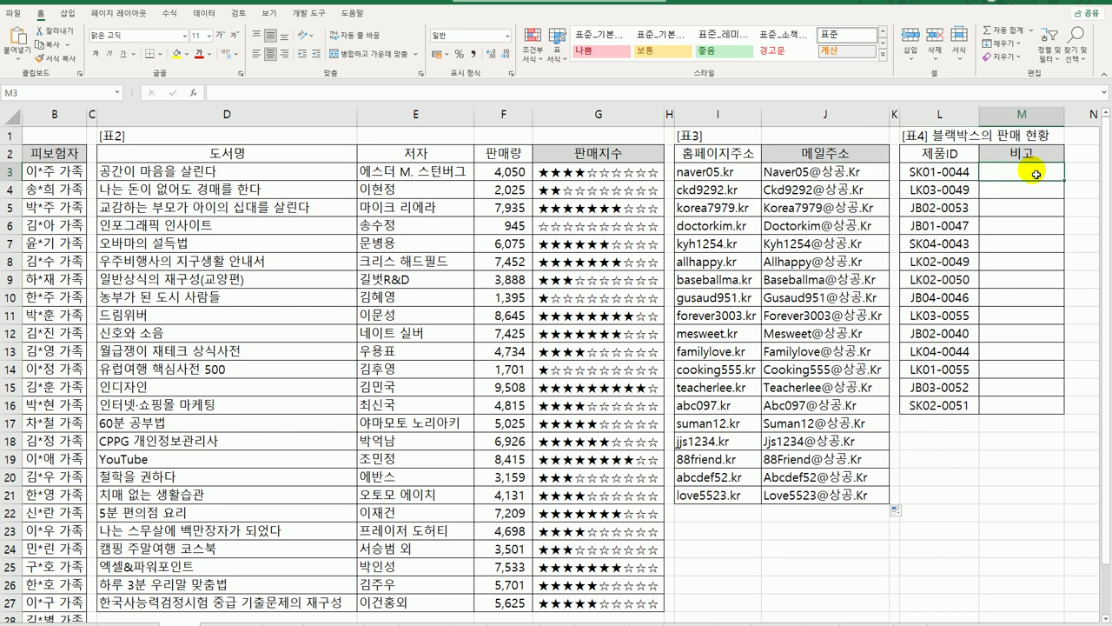
left_click(954, 171)
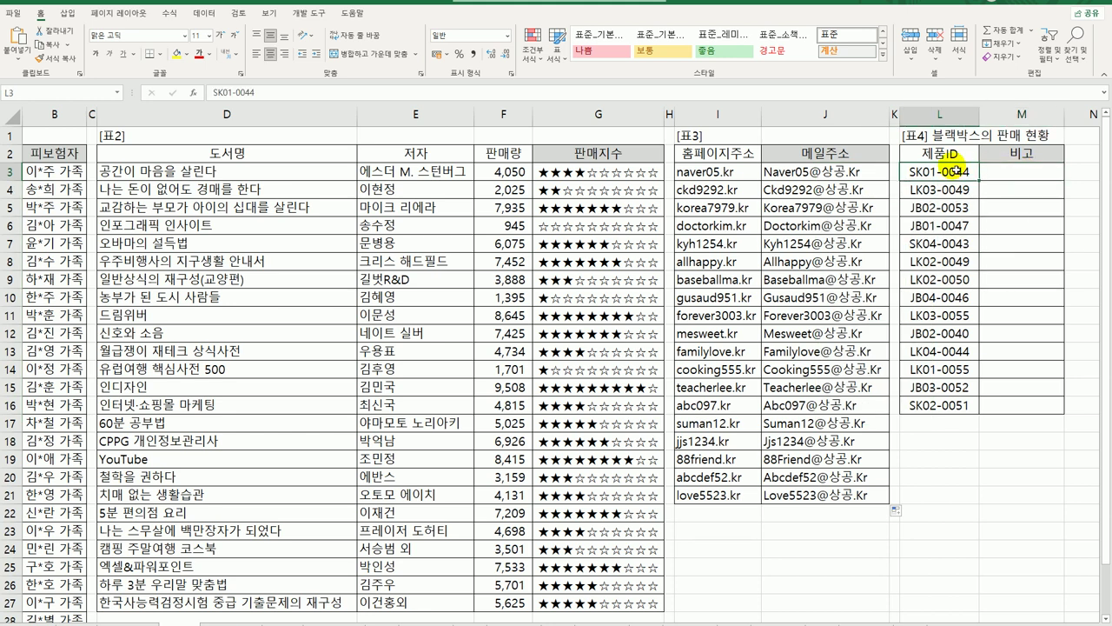
left_click(1016, 172)
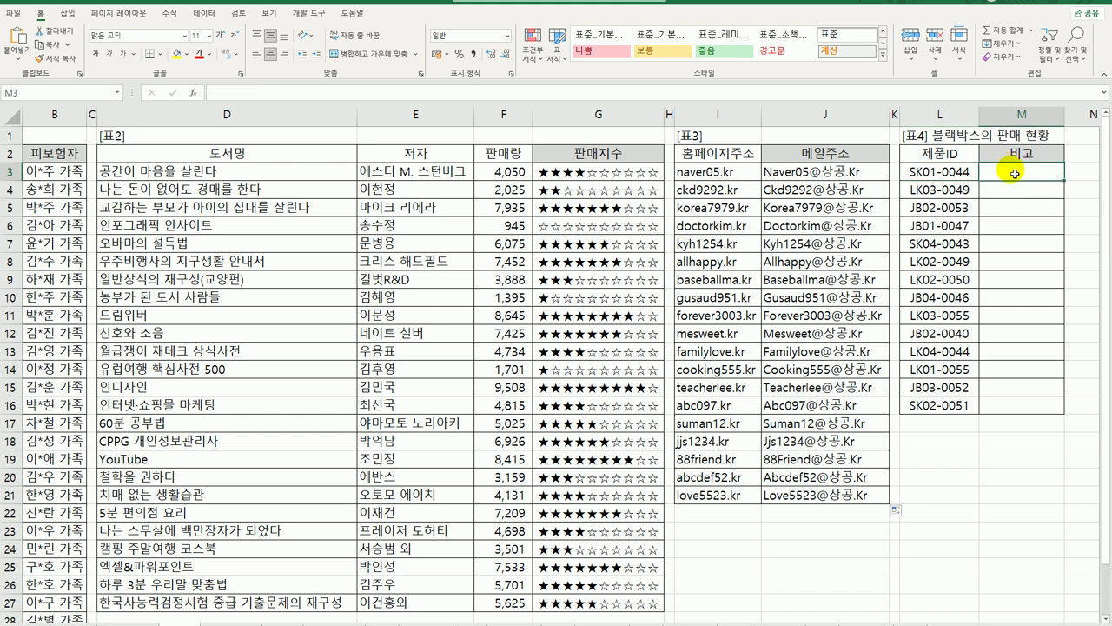
left_click(969, 174)
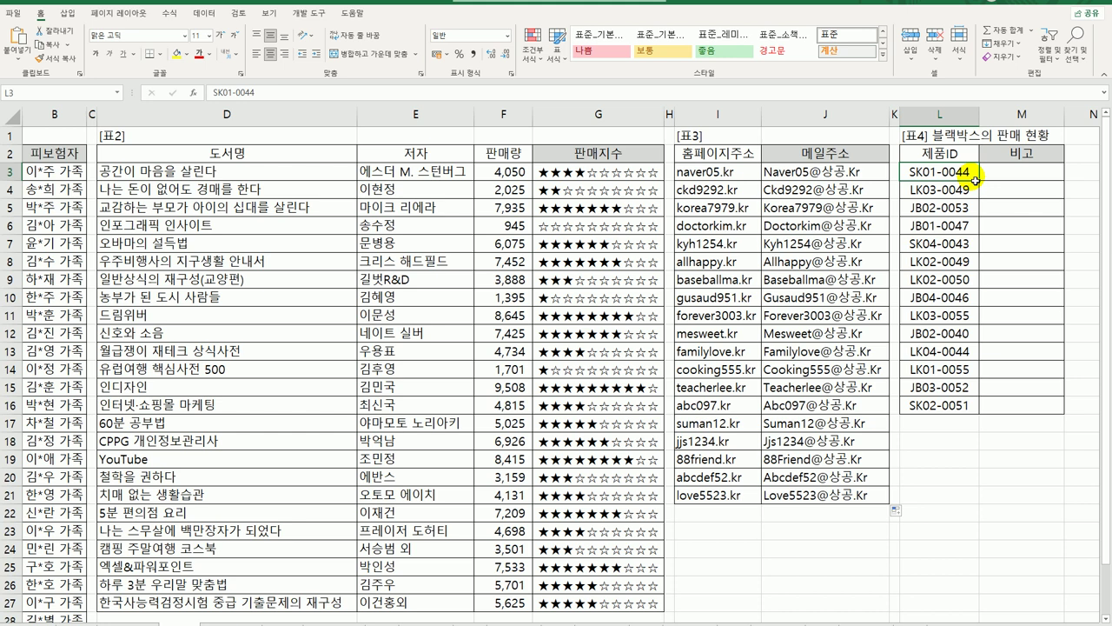
left_click(1006, 174)
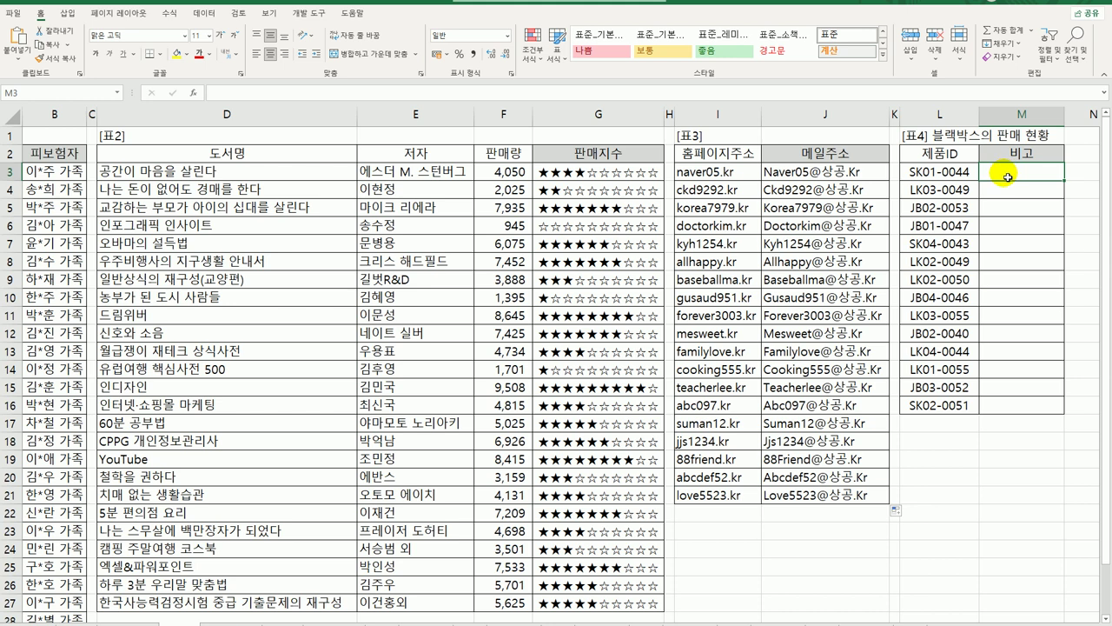
type("=")
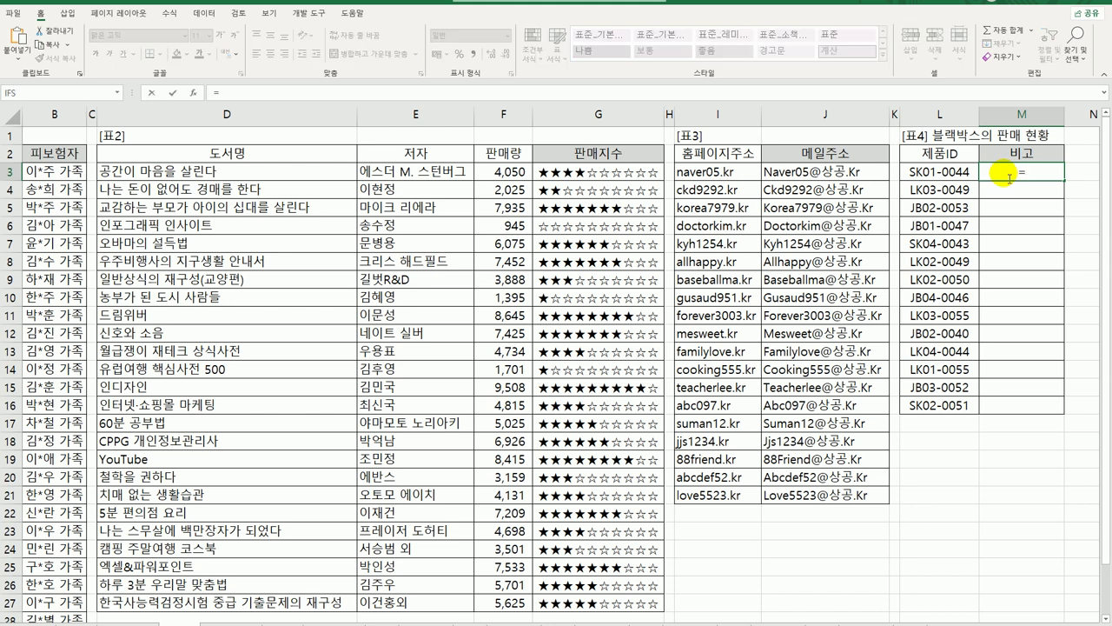
type("RIGHT(")
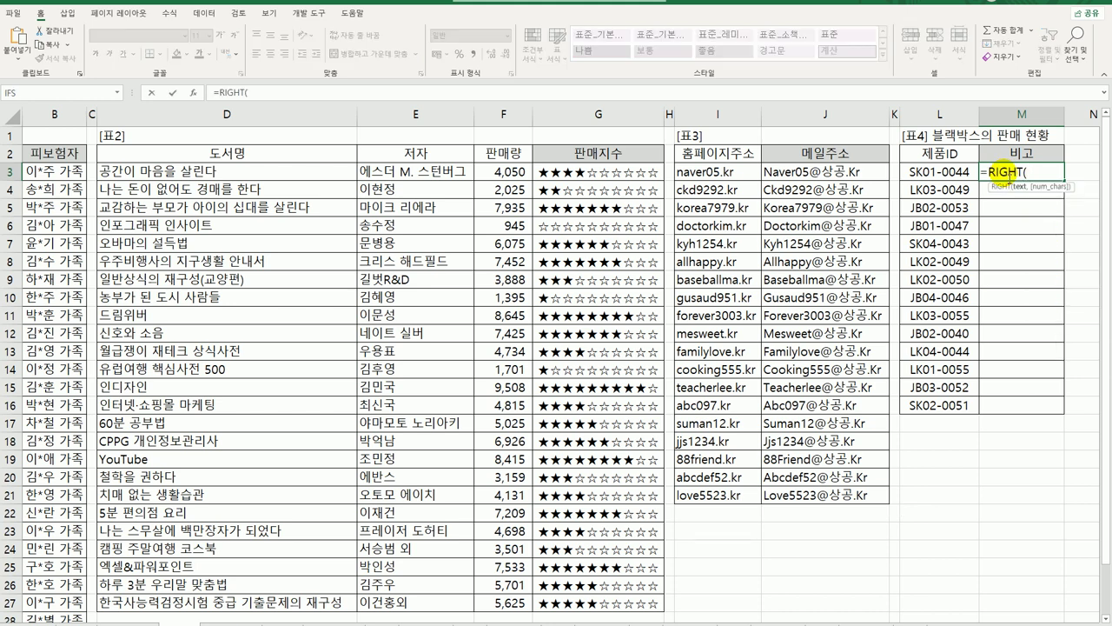
key("Left")
type(",")
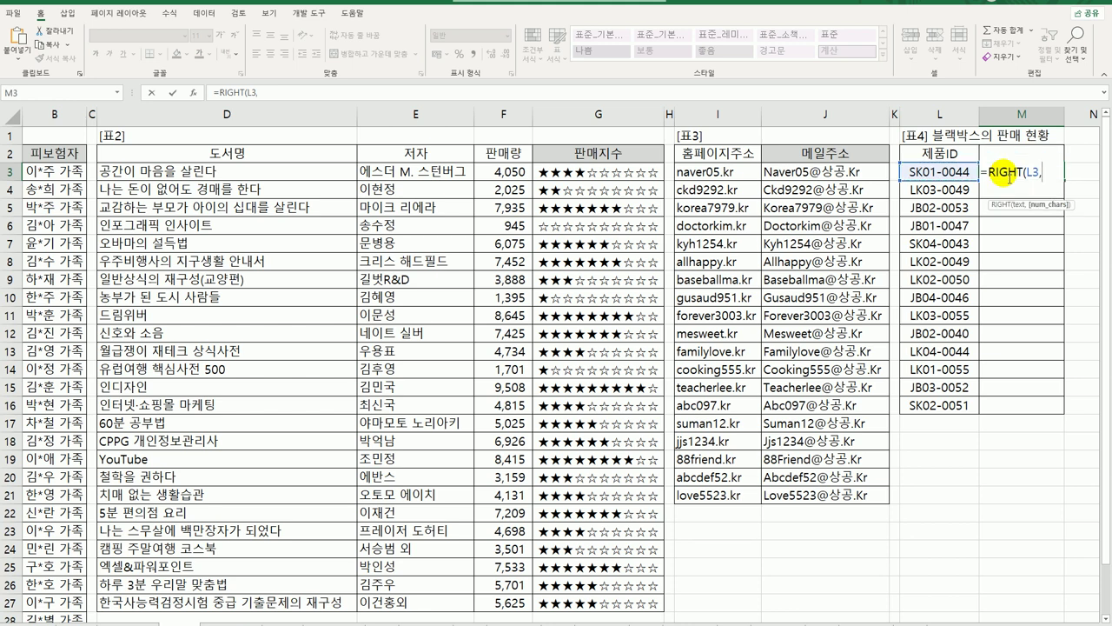
type("4")
key("Return")
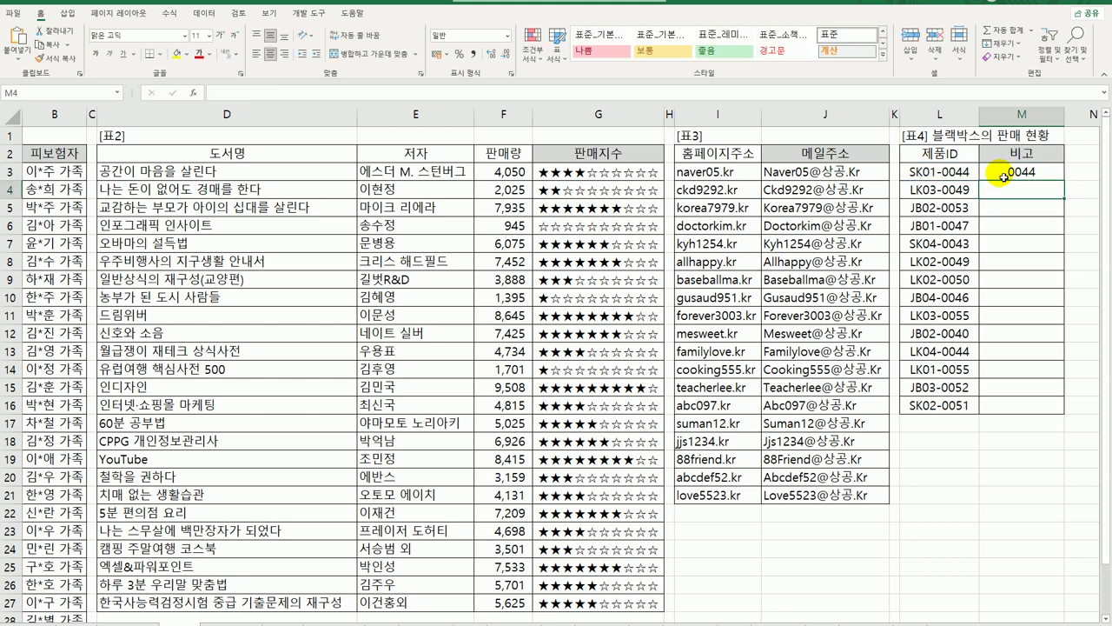
left_click(993, 176)
double_click(1065, 181)
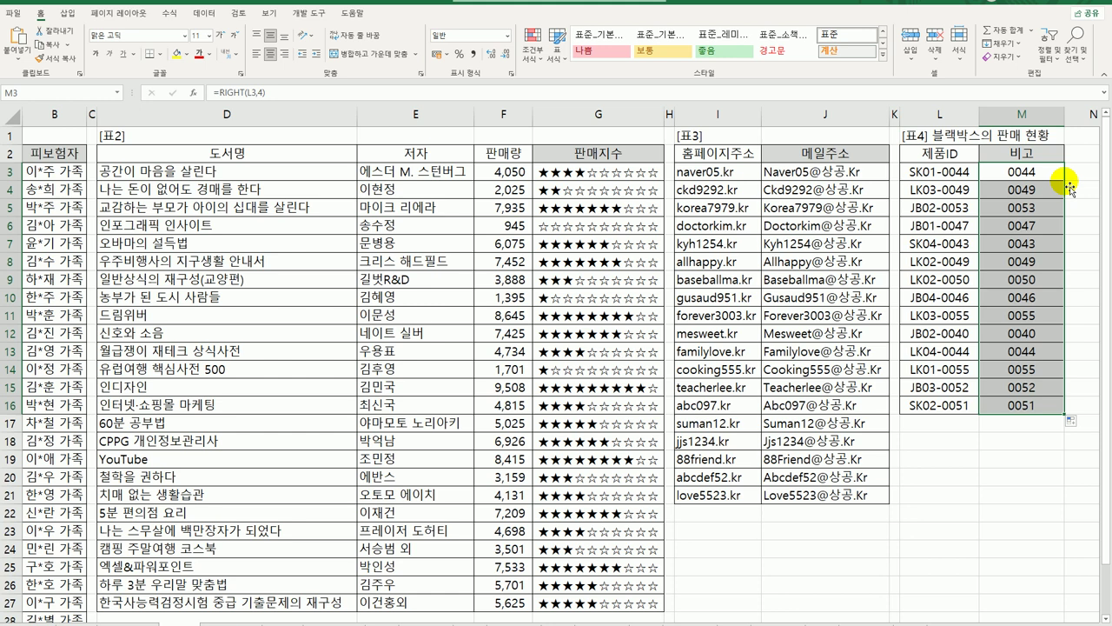
Change the M3 formula to =MOD(RIGHT(L3,4),4) and fill it down to M16.
double_click(1017, 171)
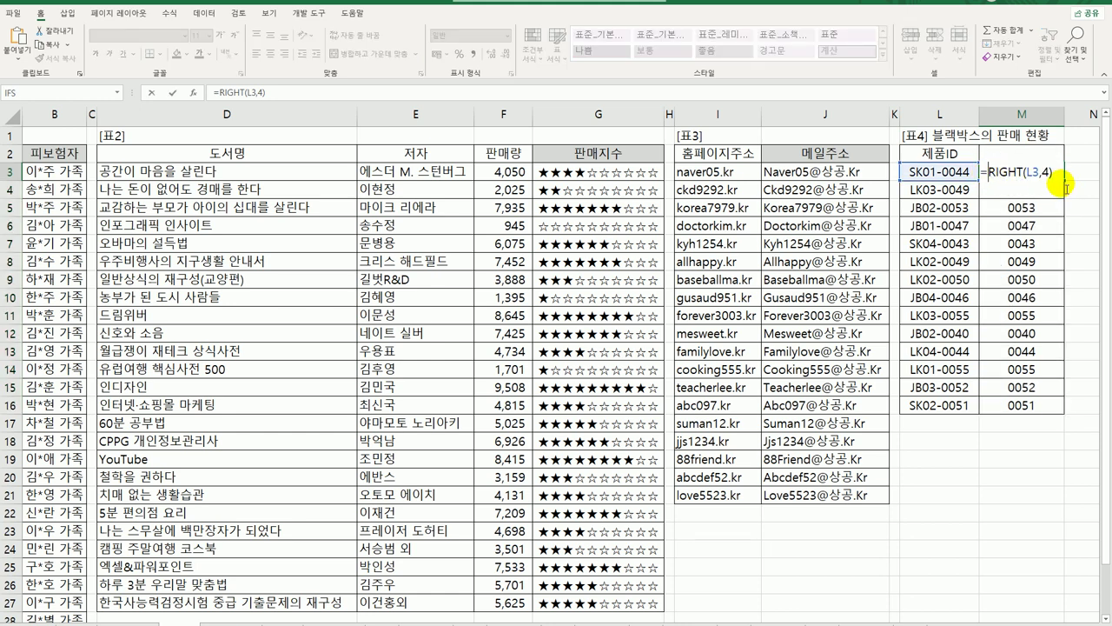
type("mod")
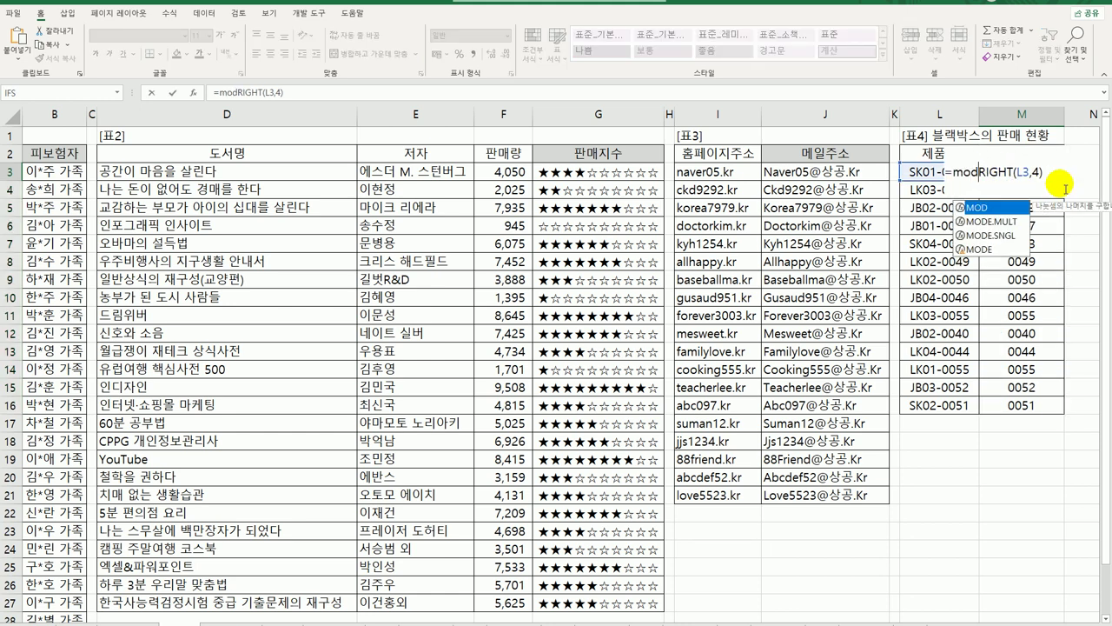
key("Tab")
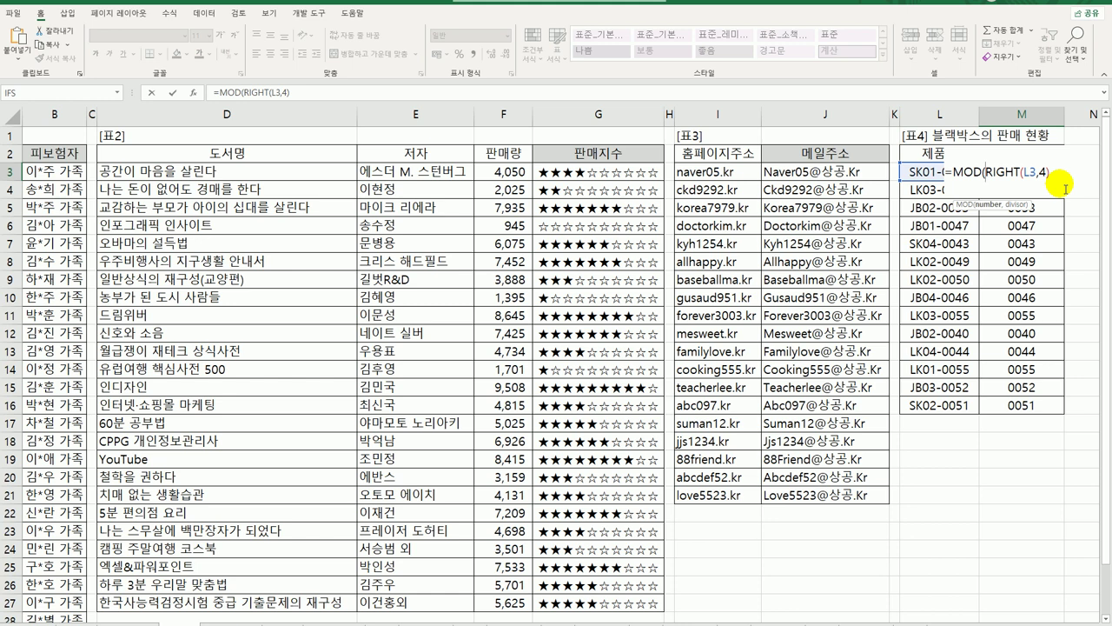
key("End")
type(", 4)")
key("ctrl+Return")
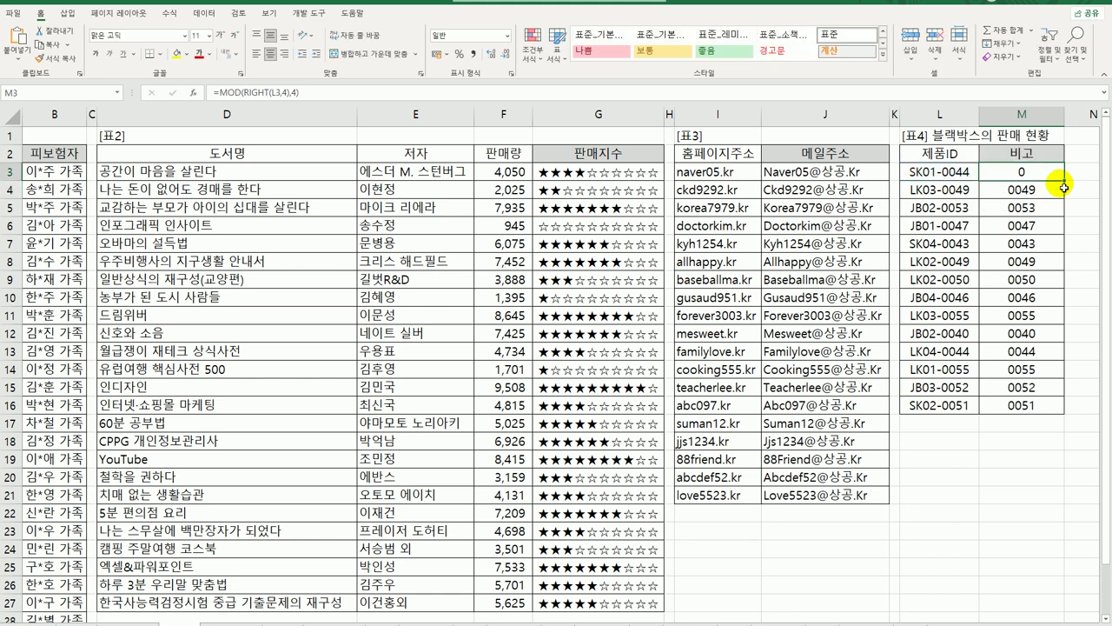
double_click(1065, 186)
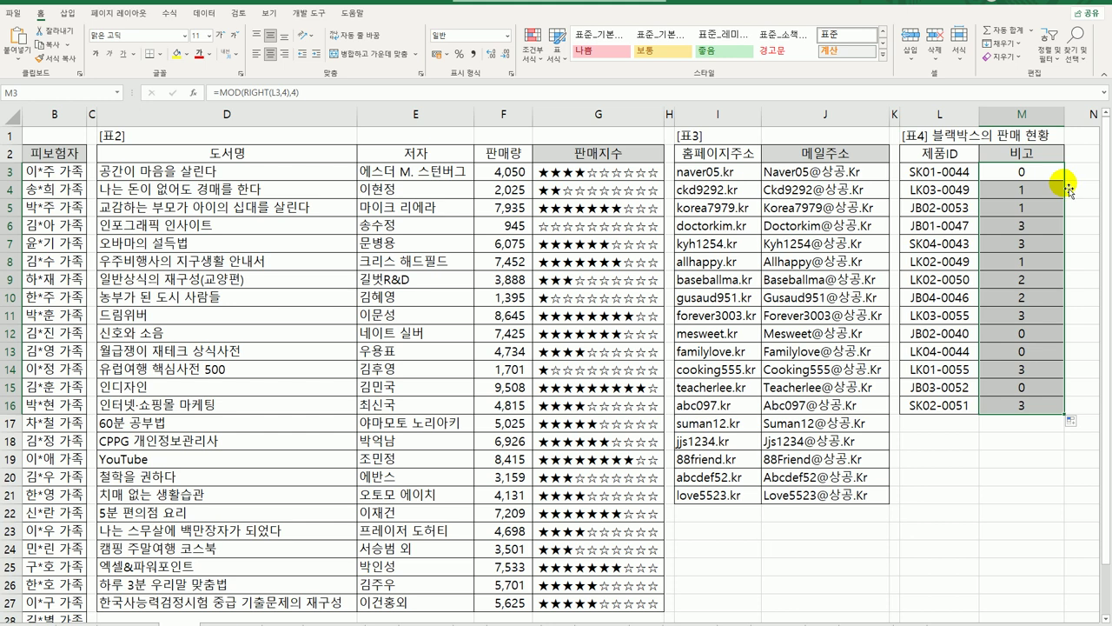
Try to add VALUE around RIGHT in the M3 formula, discard that edit, and undo the MOD formula and its fill.
double_click(1024, 172)
left_click(985, 171)
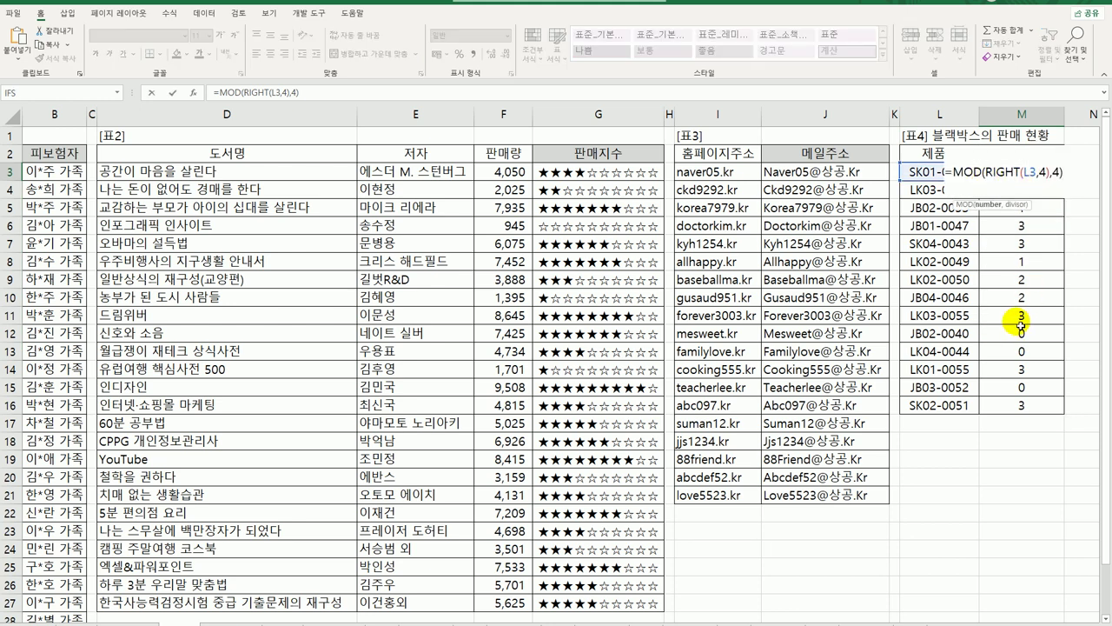
type("val")
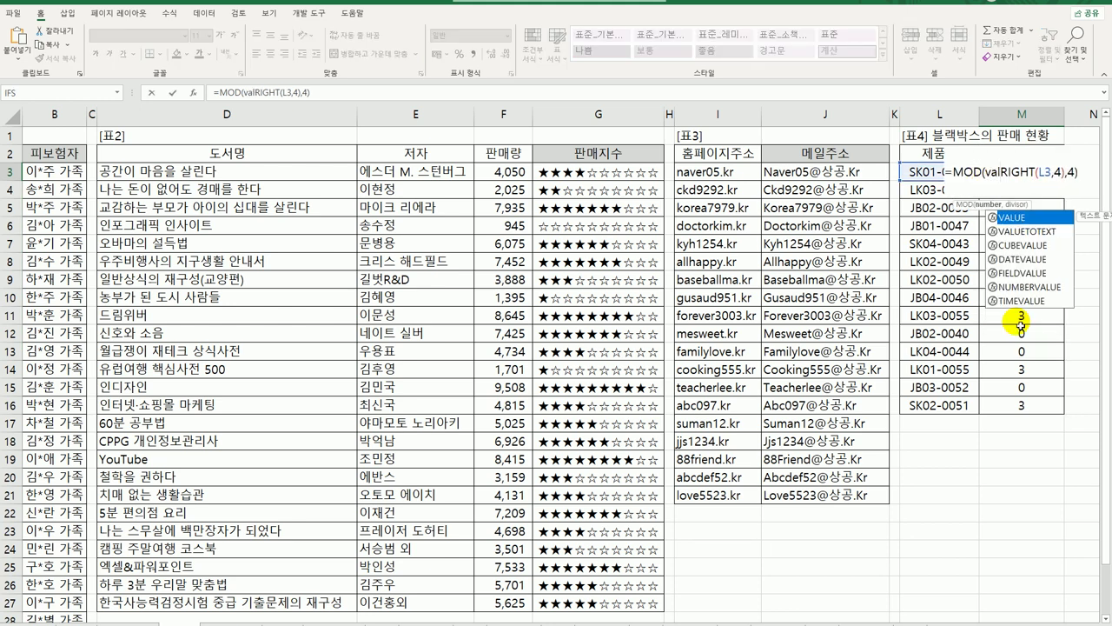
key("Escape")
key("Escape")
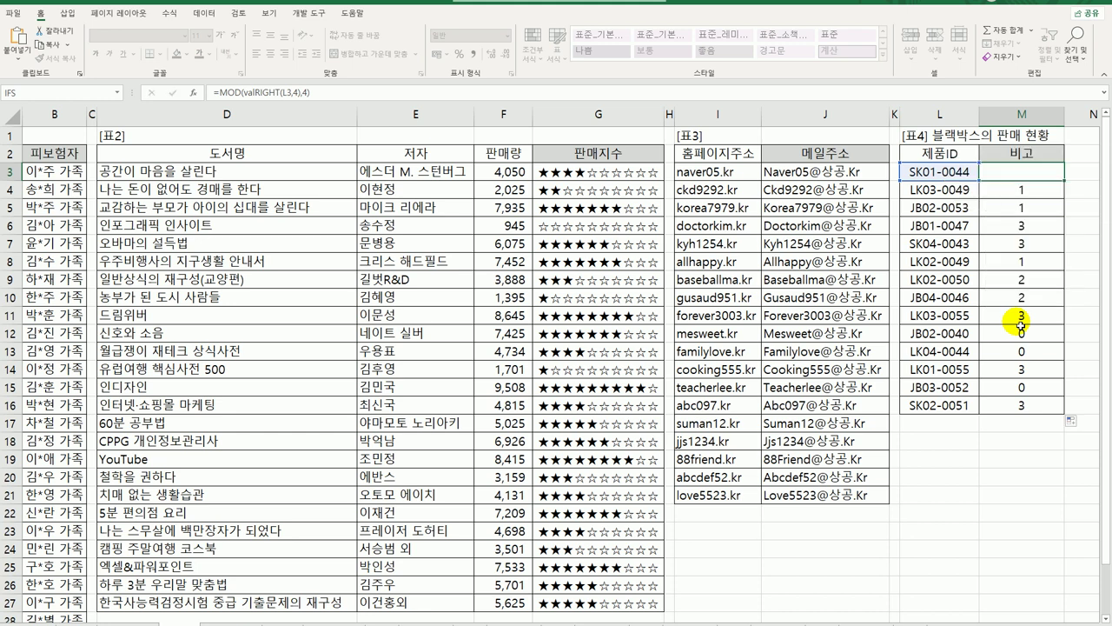
key("ctrl+z")
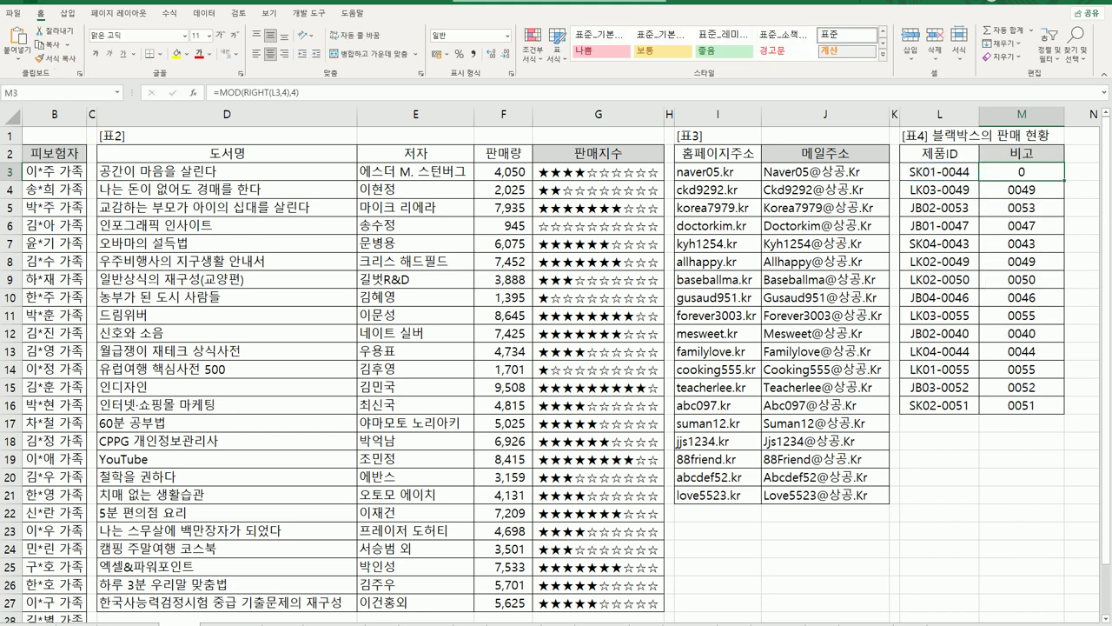
Wrap the RIGHT formula in M3 in VALUE to make =VALUE(RIGHT(L3,4)) and fill it down to M16.
double_click(1021, 175)
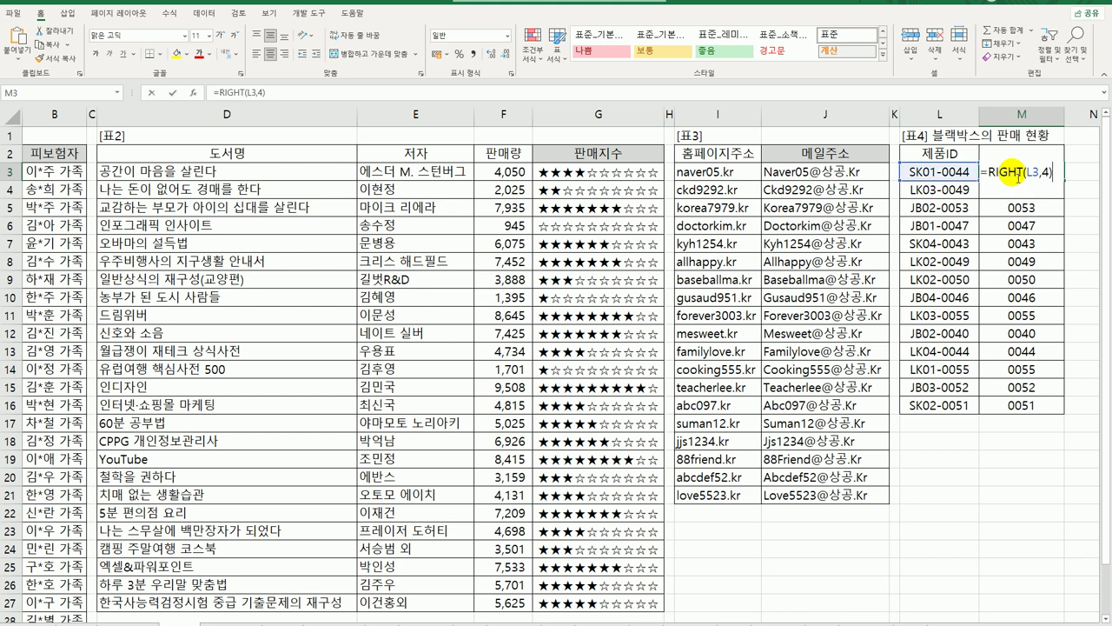
key("Home")
key("Right")
type("val")
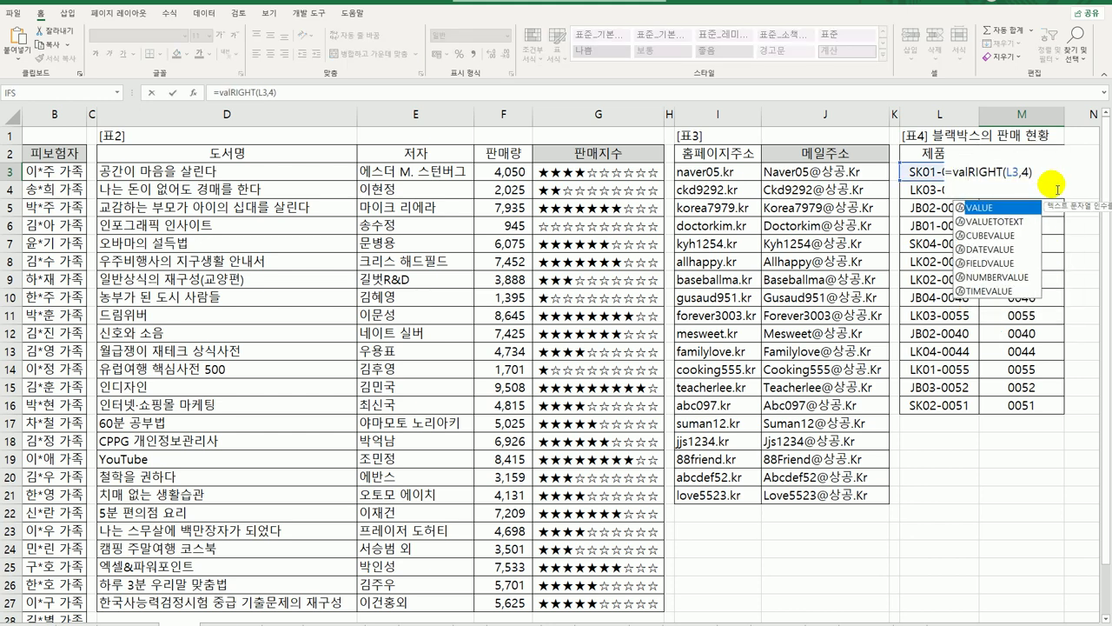
key("Tab")
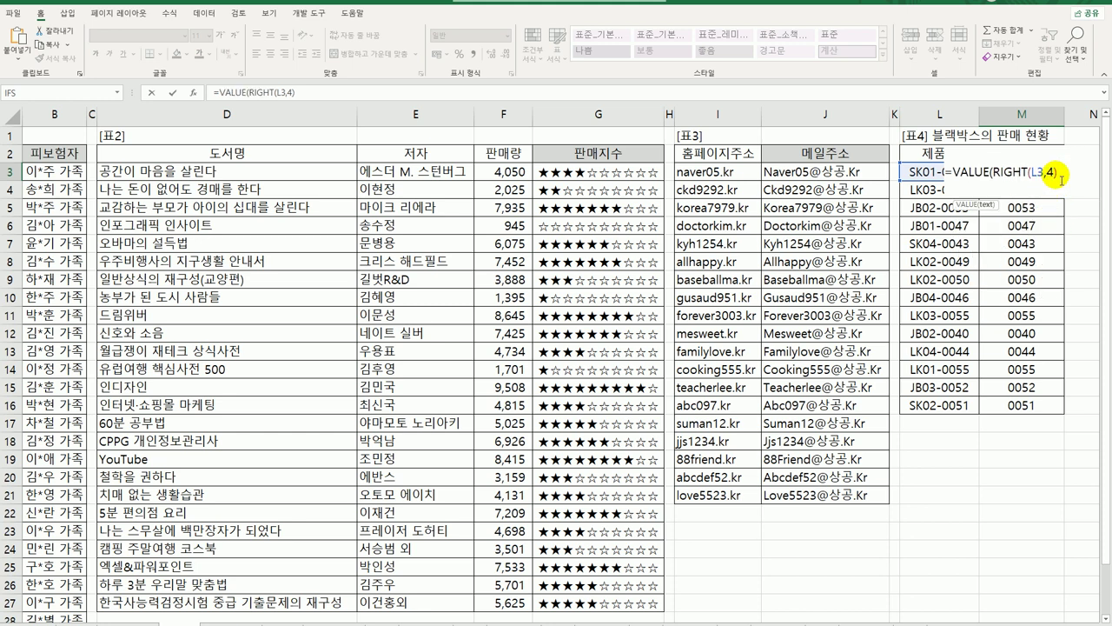
left_click(1074, 183)
type(")")
key("Return")
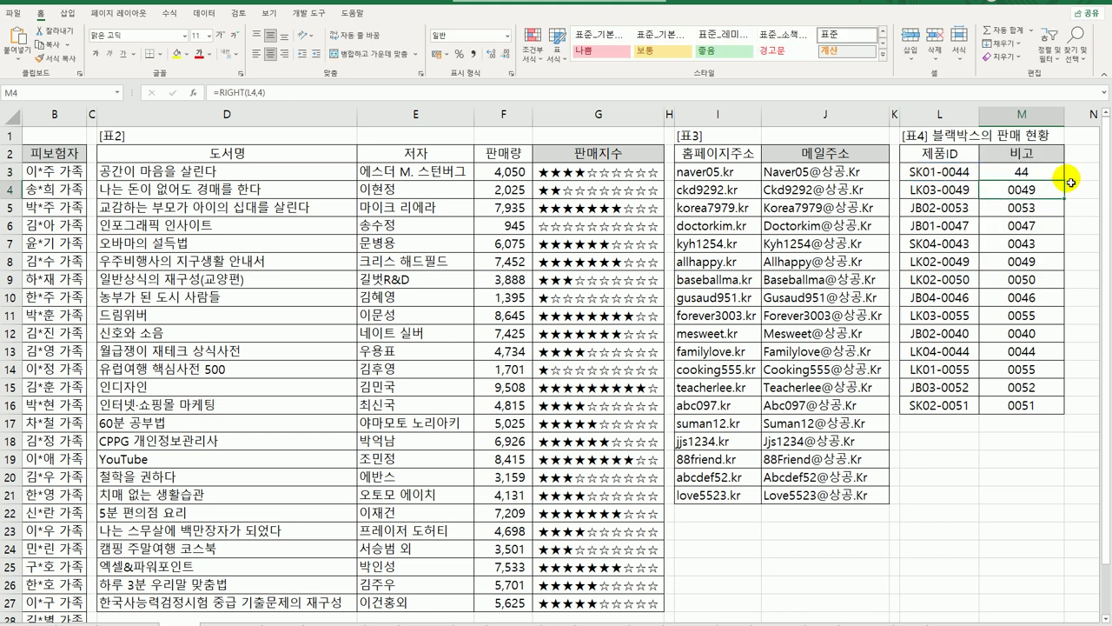
left_click(1025, 172)
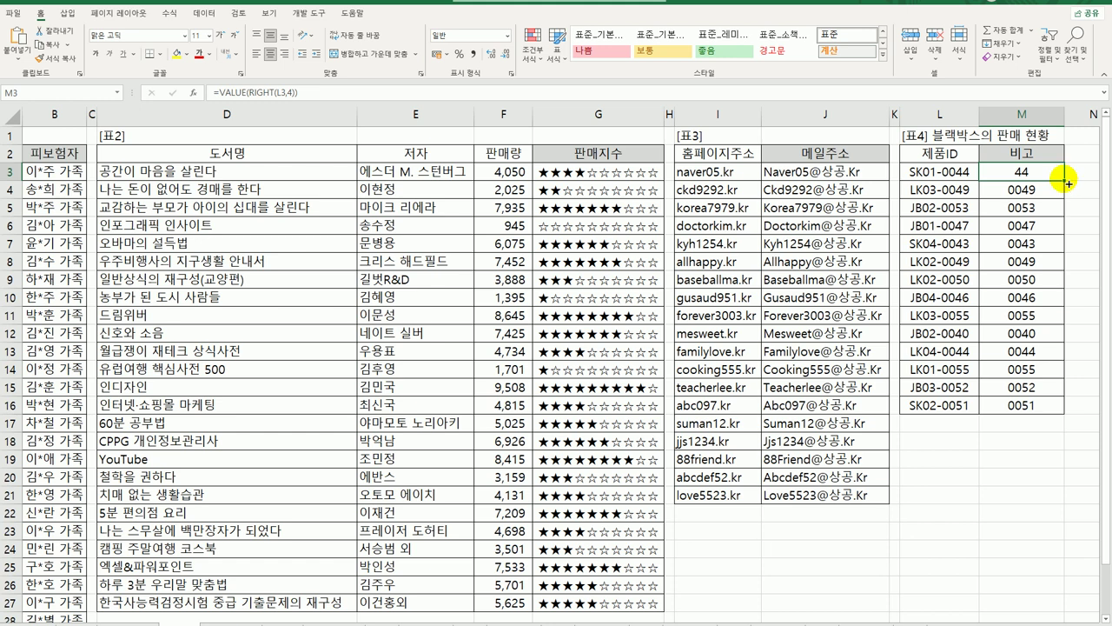
double_click(1065, 182)
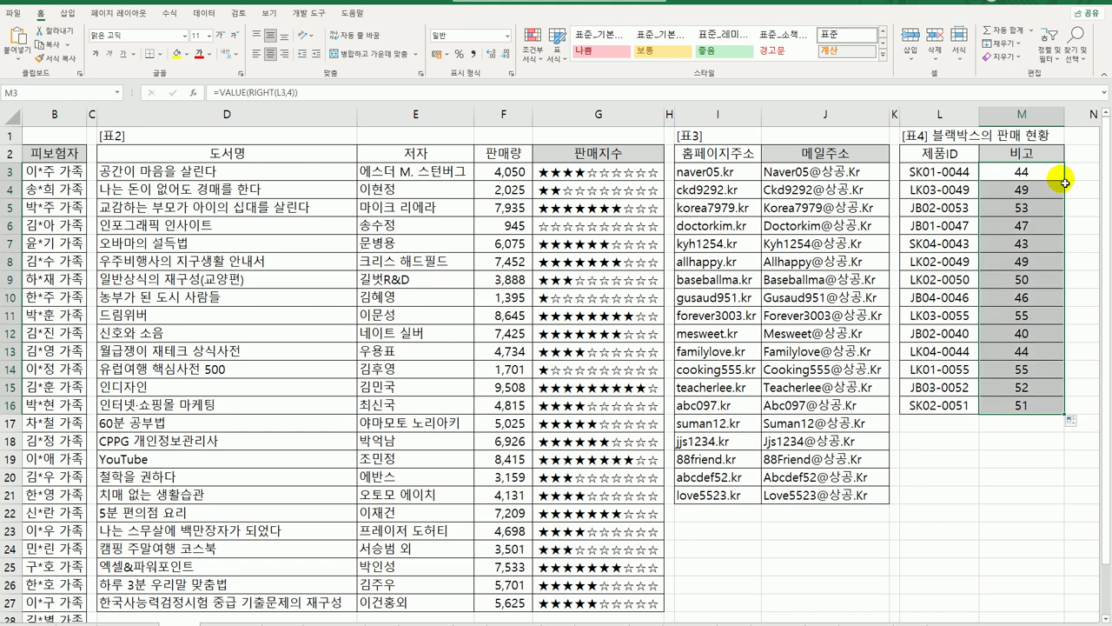
Wrap the M3 formula in MOD to make =MOD(VALUE(RIGHT(L3,4)),4) and fill it down to M16.
double_click(1019, 174)
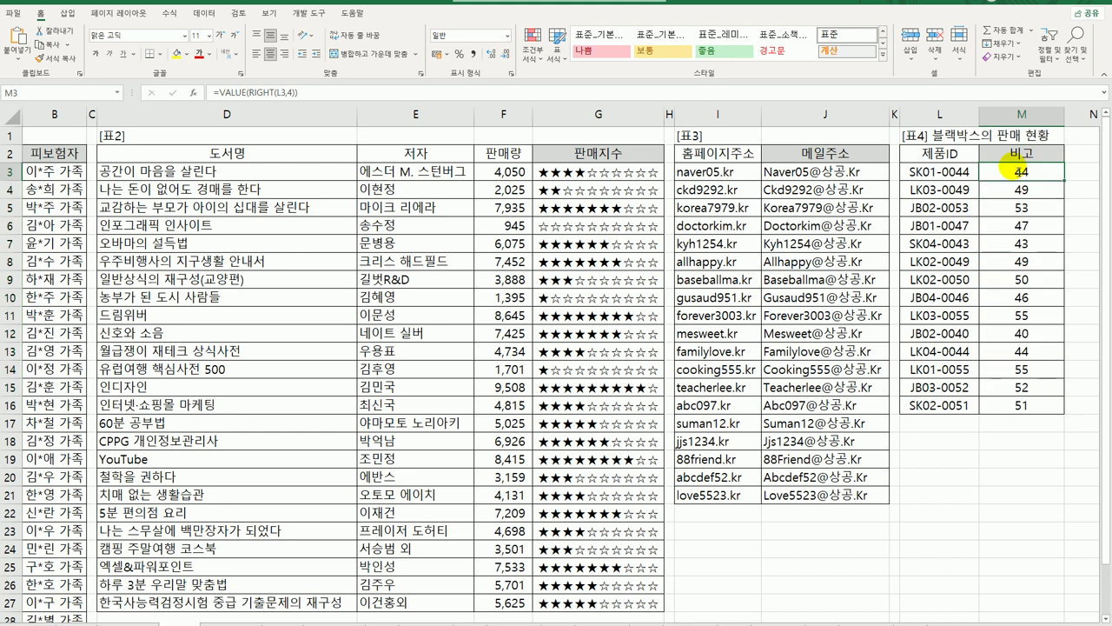
left_click(953, 172)
type("mod")
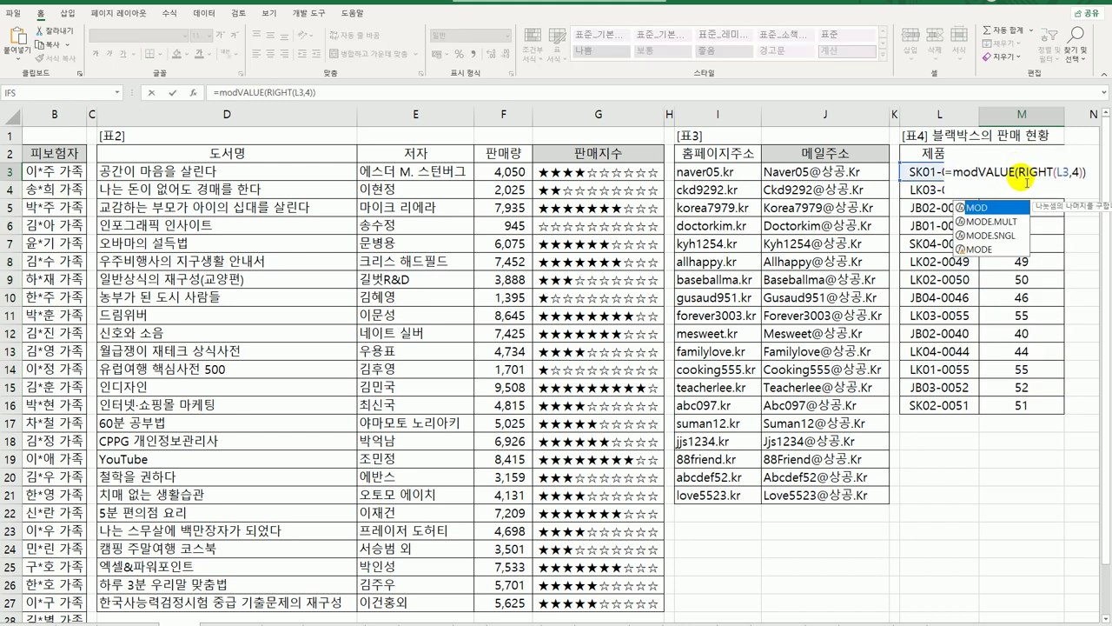
key("Tab")
key("End")
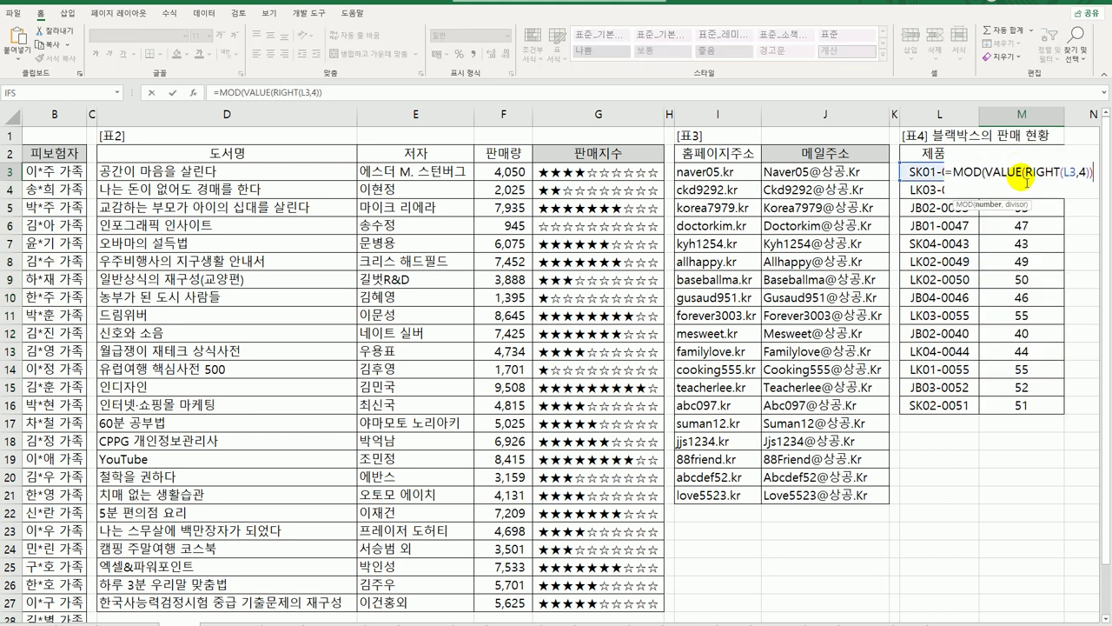
type(",2)")
key("Return")
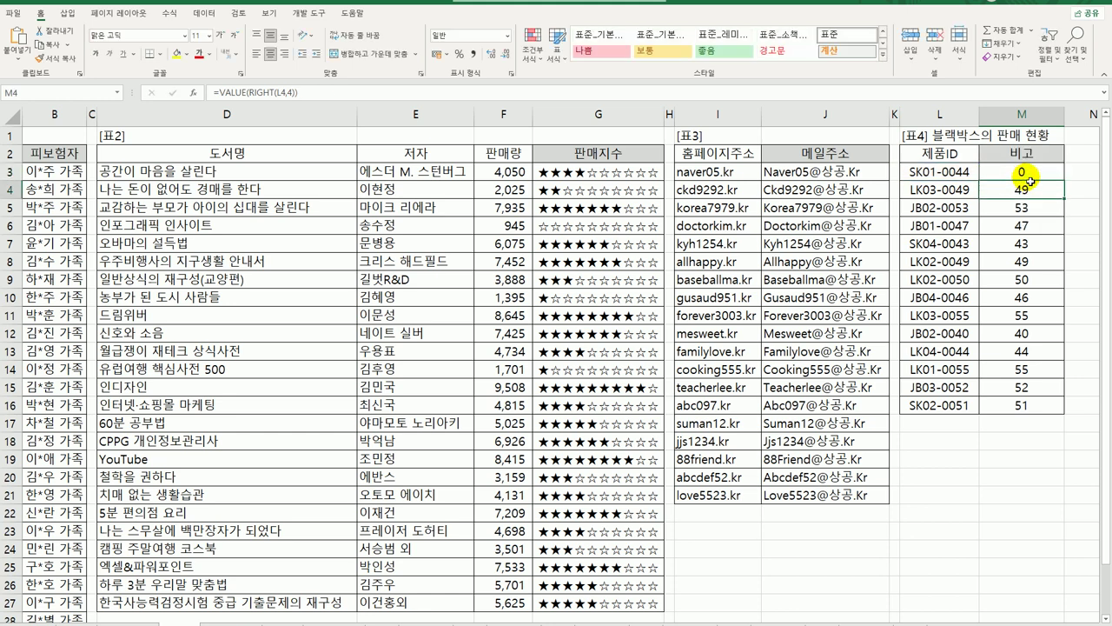
left_click(1037, 179)
double_click(1066, 180)
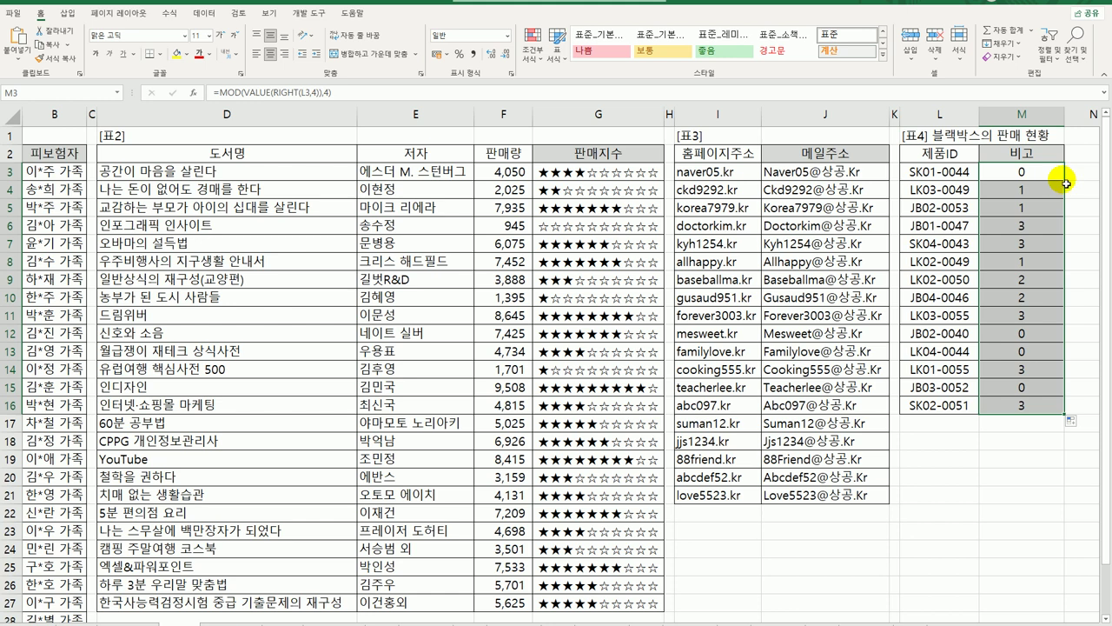
Add 1 to the M3 formula to make =MOD(VALUE(RIGHT(L3,4)),4)+1 and fill it down to M16.
double_click(1055, 173)
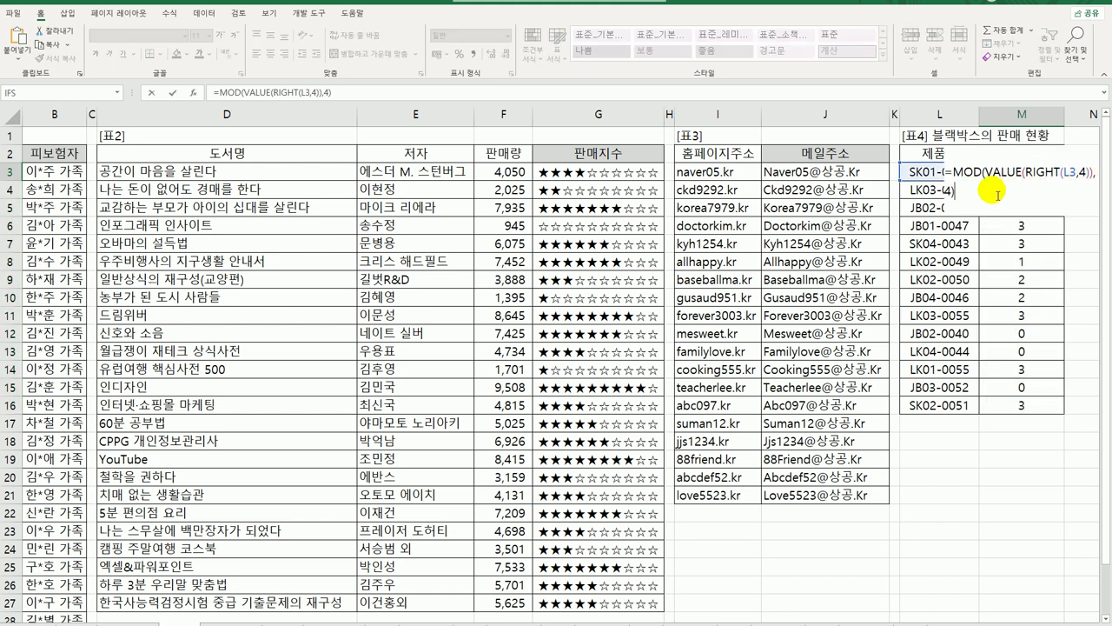
type("+1")
key("ctrl+Return")
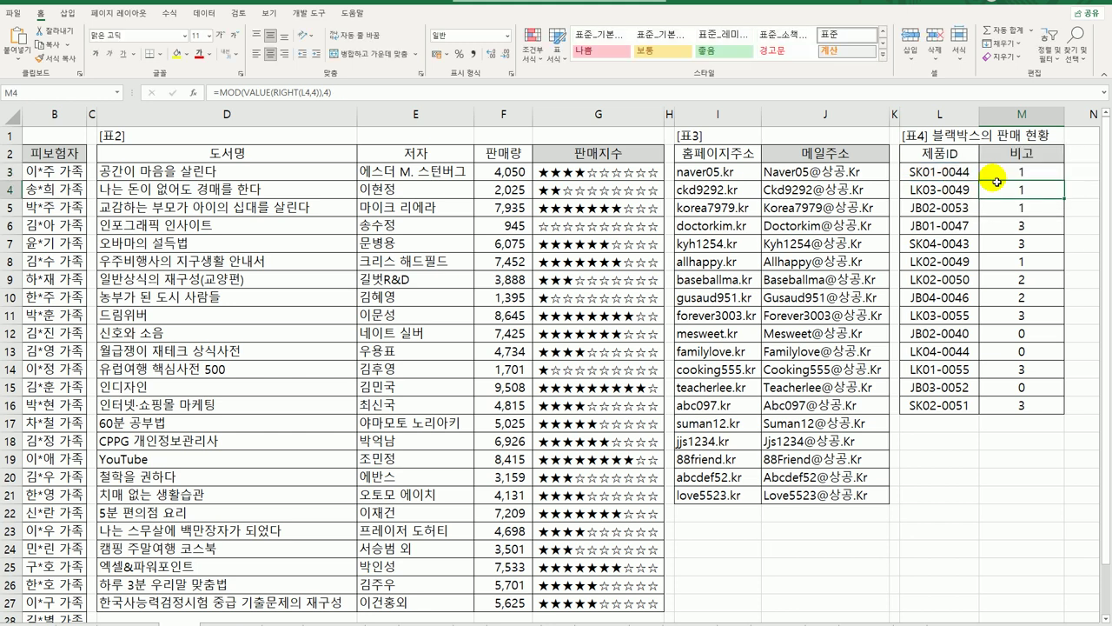
double_click(1064, 181)
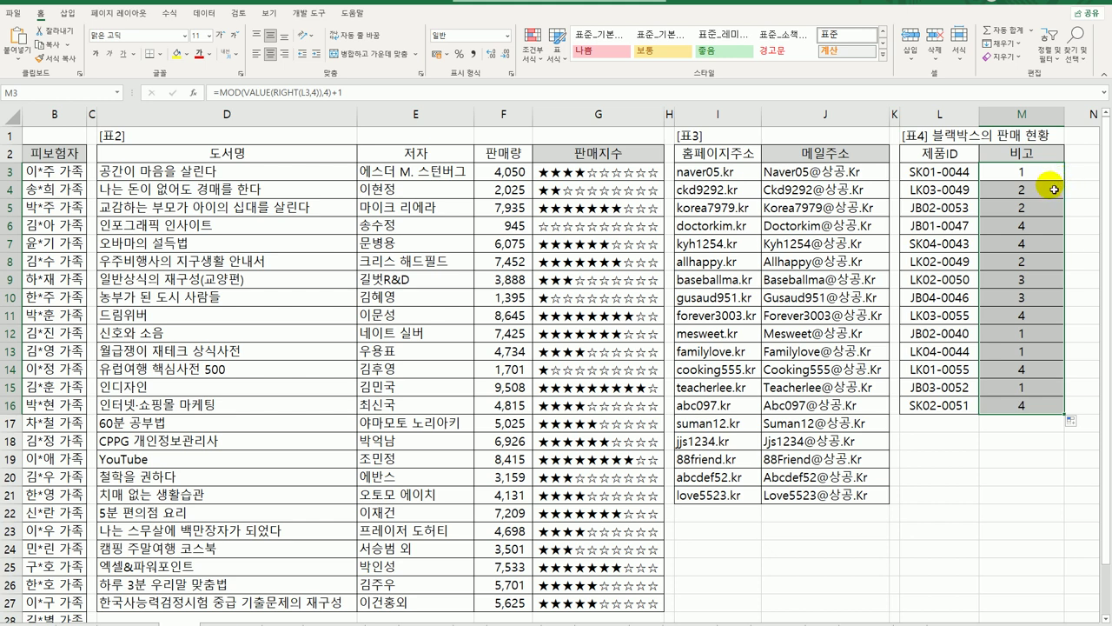
Wrap the M3 formula in CHOOSE, using the MOD expression as the index, and open the function's arguments.
left_click(1030, 176)
double_click(1031, 177)
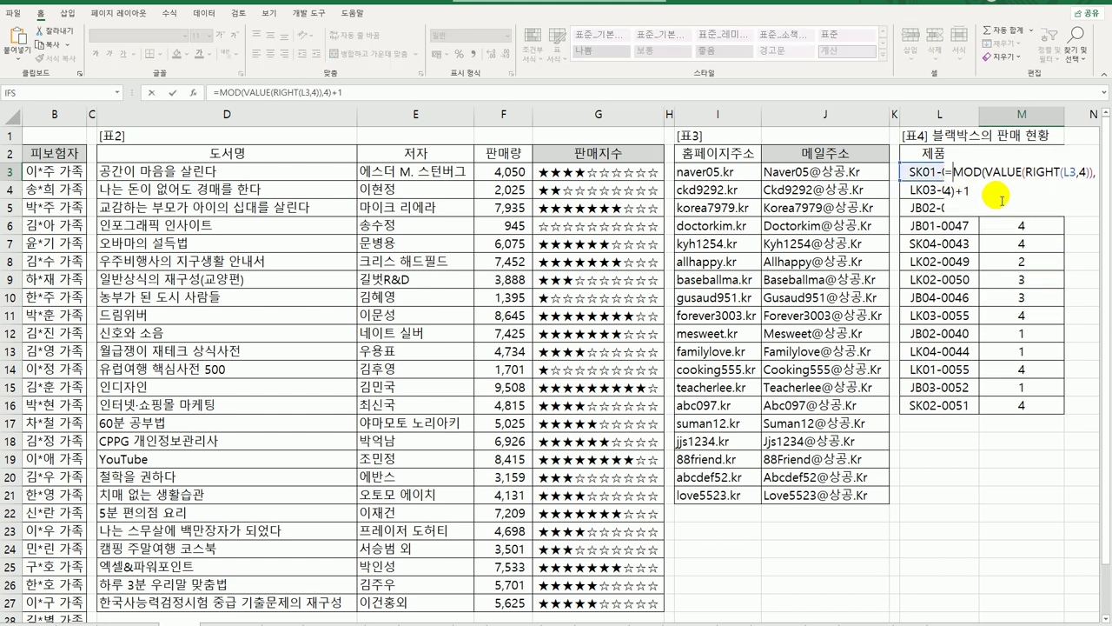
type("choo")
key("Tab")
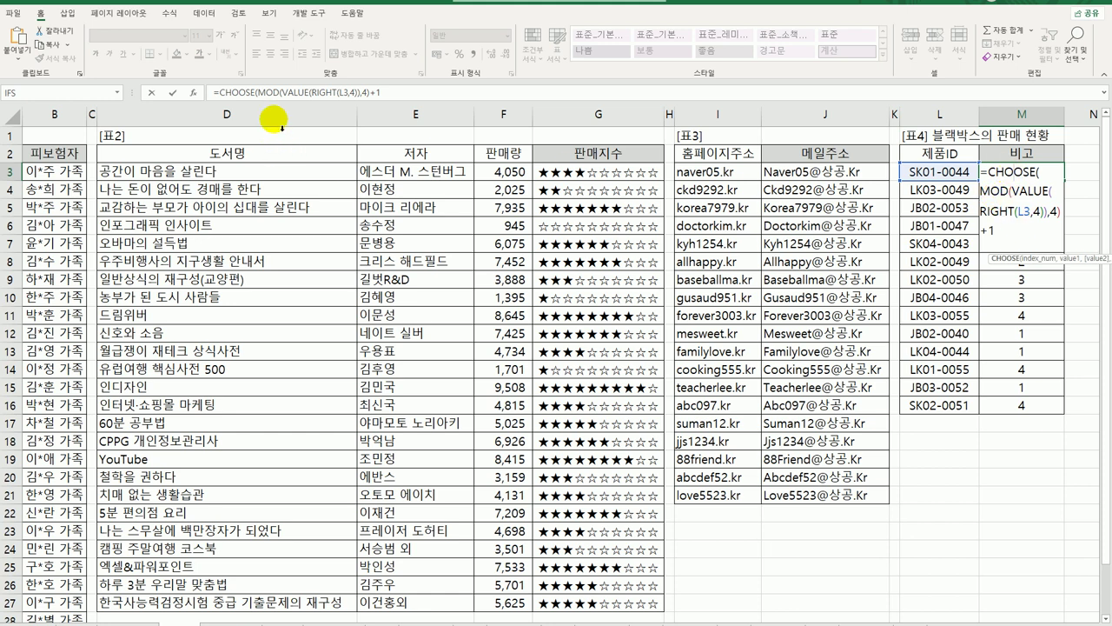
left_click(193, 92)
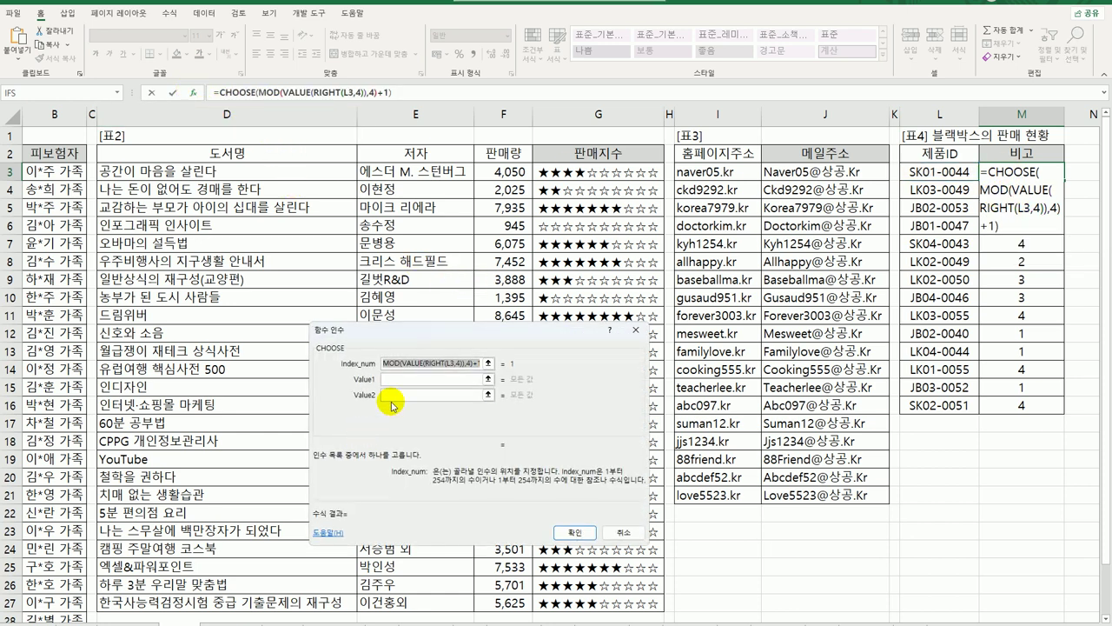
Set the CHOOSE arguments Value1 to 수동녹화 and Value2 to 수시/충격감지.
left_click(398, 379)
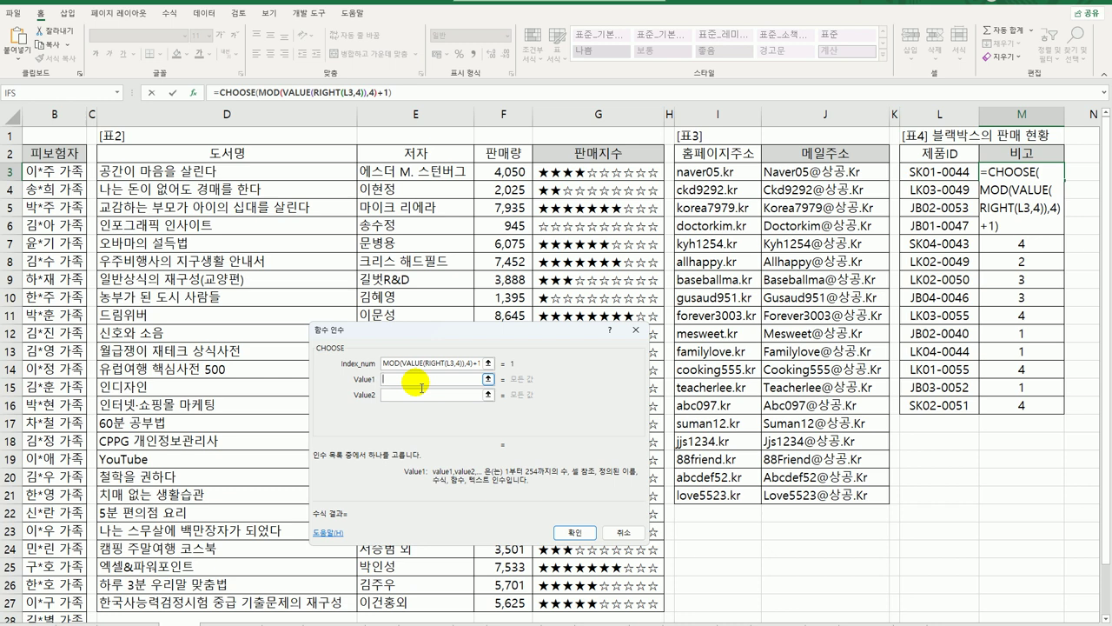
type("수동ㄴ녹화")
key("Tab")
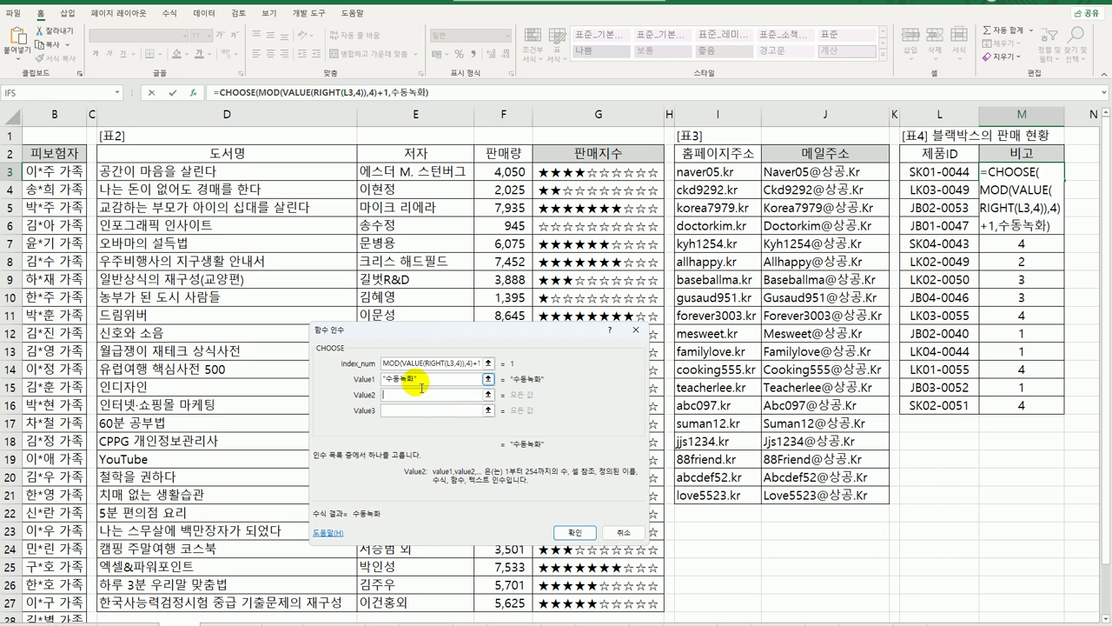
type("수시")
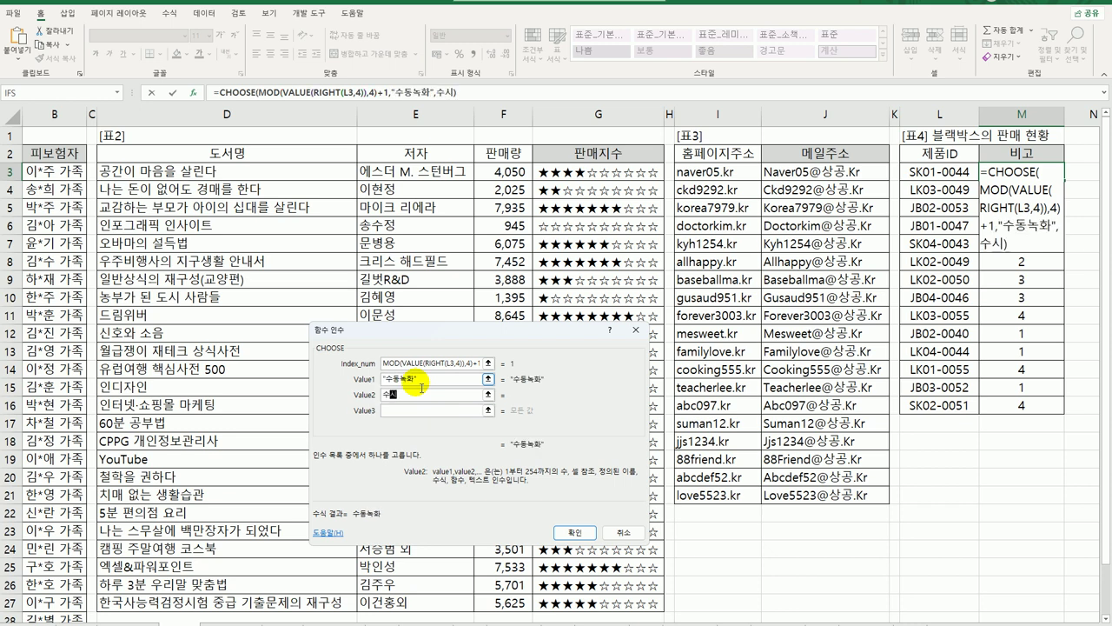
type("/충격ㄱ감지")
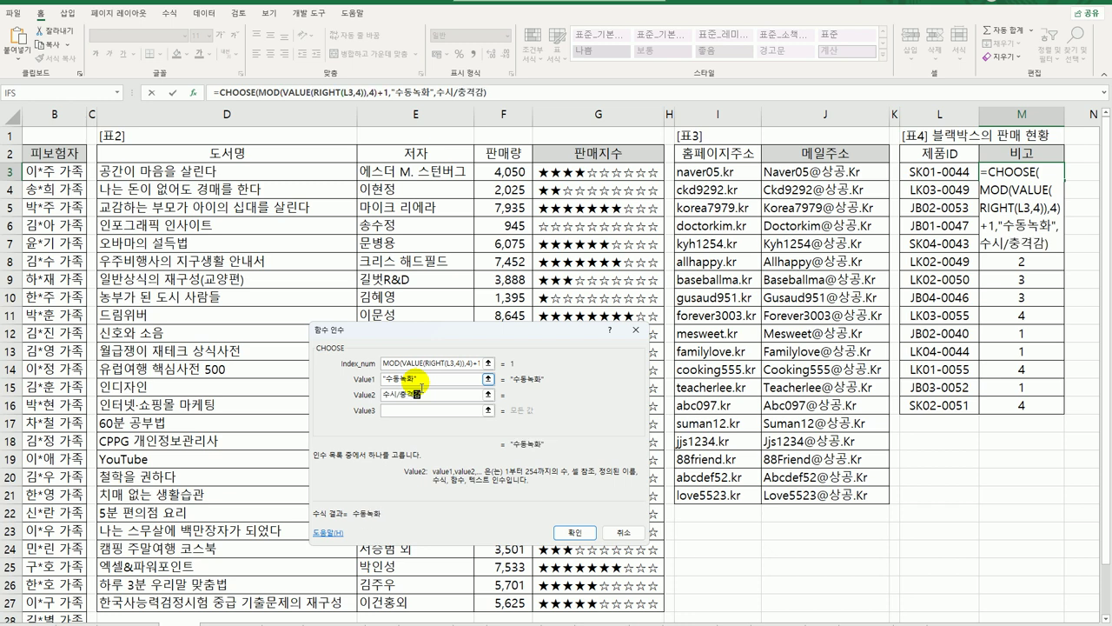
key("Tab")
Set Value3 to 충격감지 and Value4 to 수시감지, and fill the completed CHOOSE formula from M3 down to M16.
type("ㅊ충격감지")
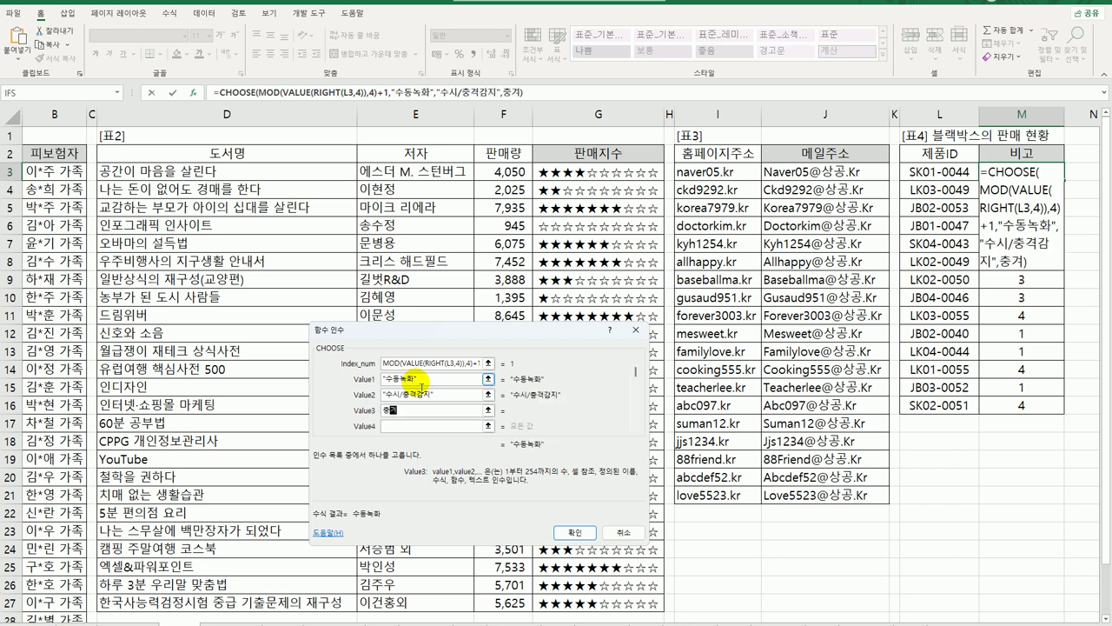
key("Tab")
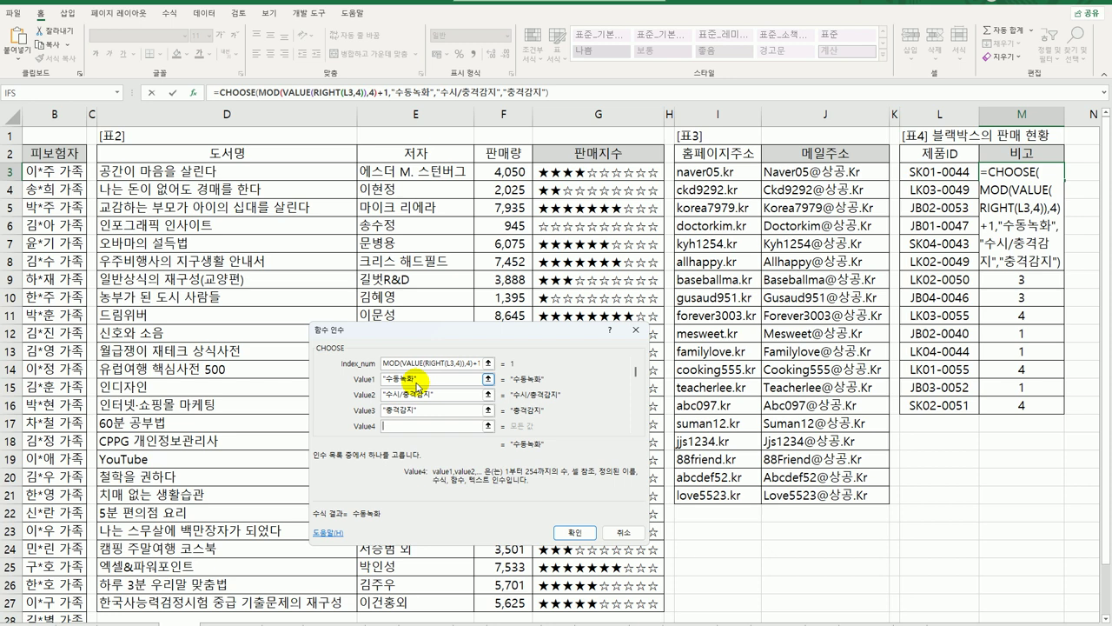
type("수시감지")
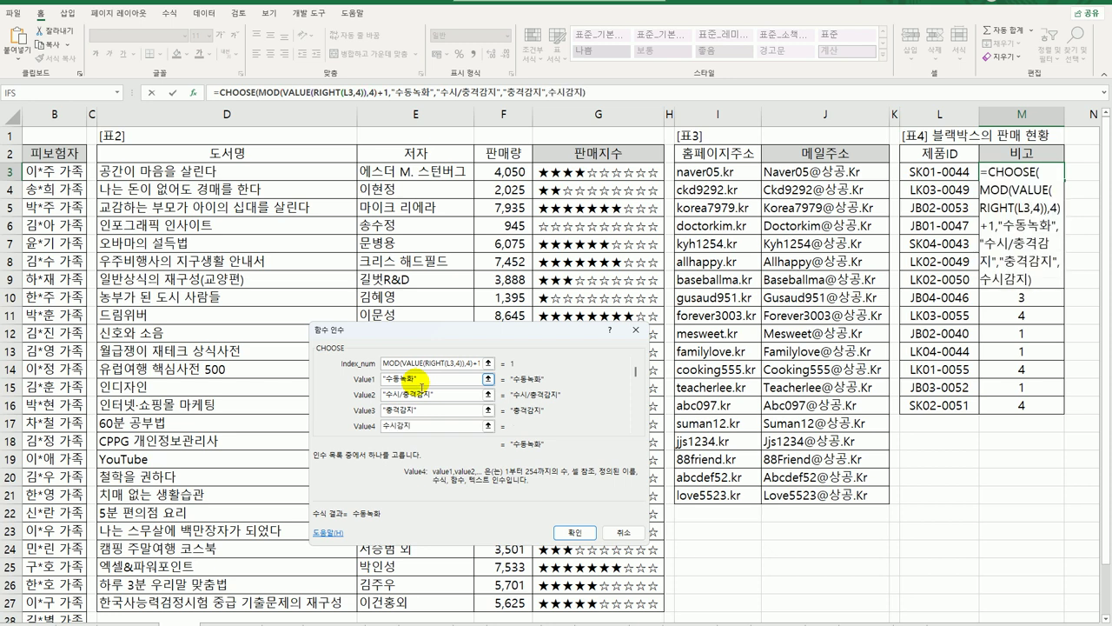
key("Tab")
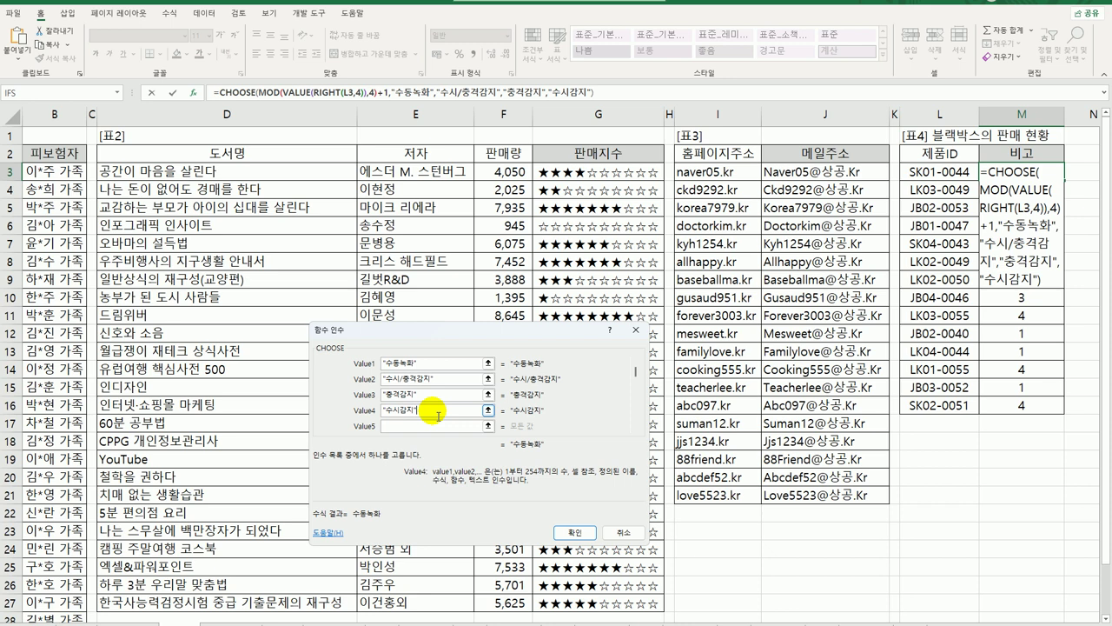
left_click(577, 532)
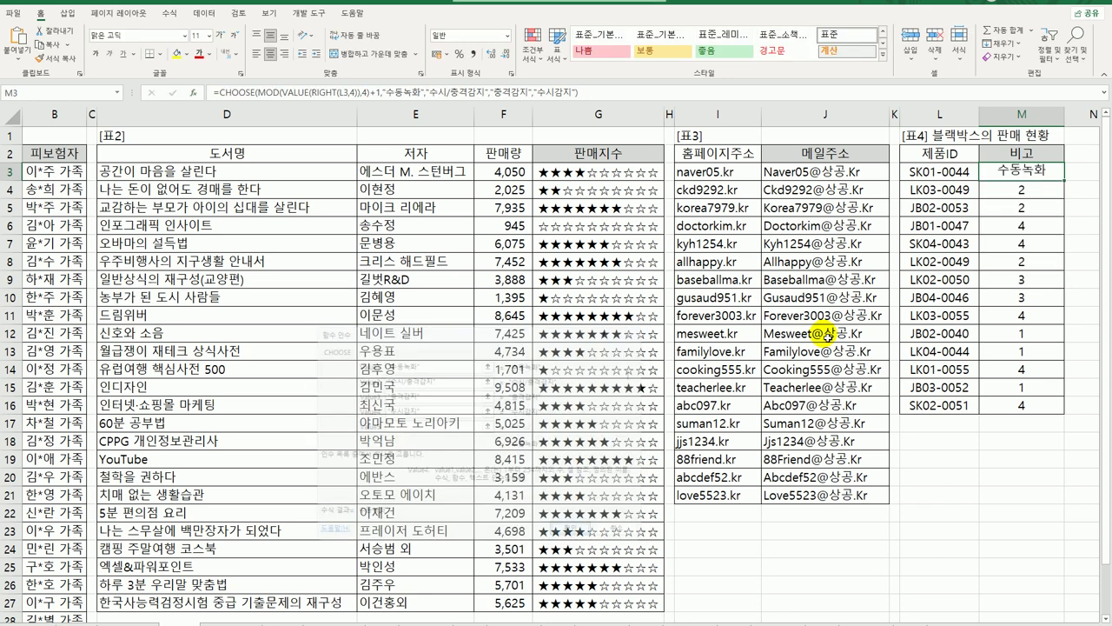
double_click(1067, 184)
left_click(1052, 180)
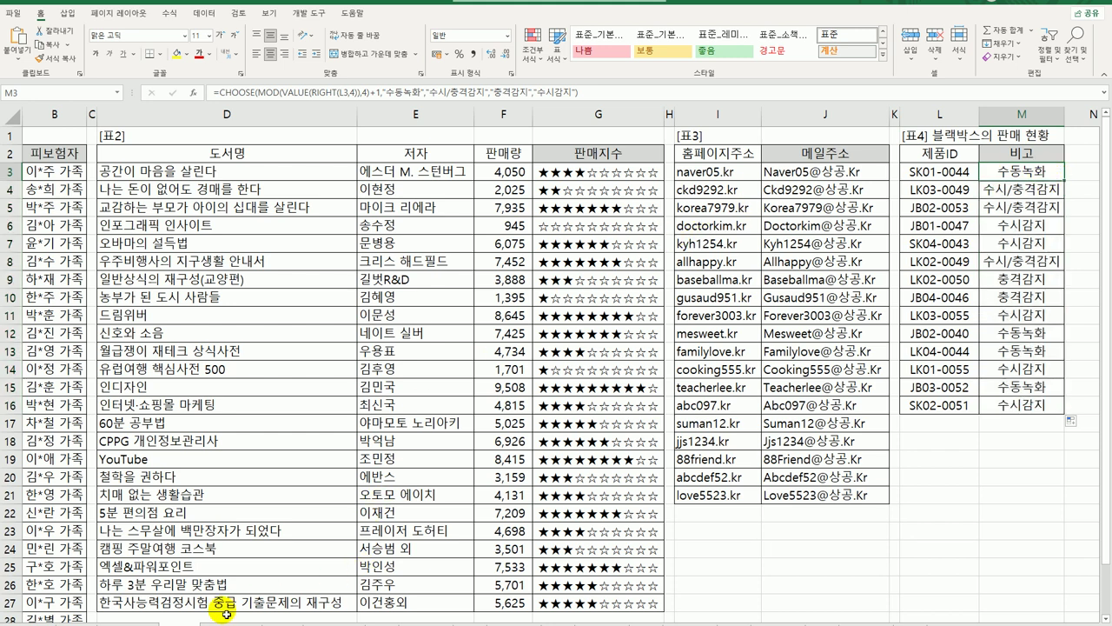
Switch to the next worksheet and autofit the width of the 판매금액 column E in 표1.
key("ctrl+Home")
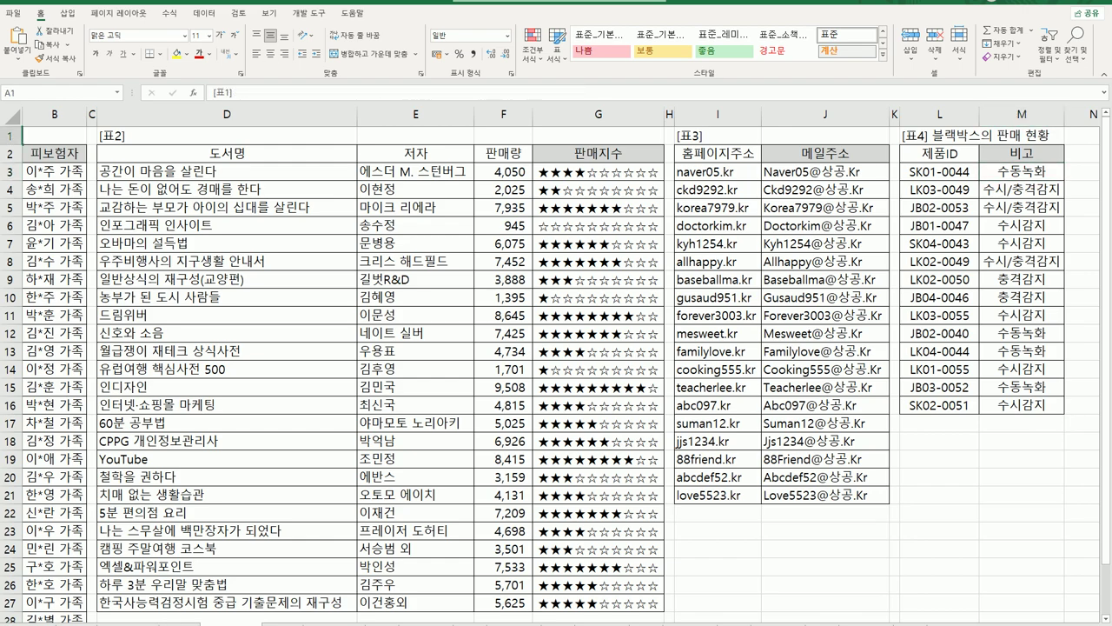
key("ctrl+Page_Down")
scroll(278, 574, "up", 2)
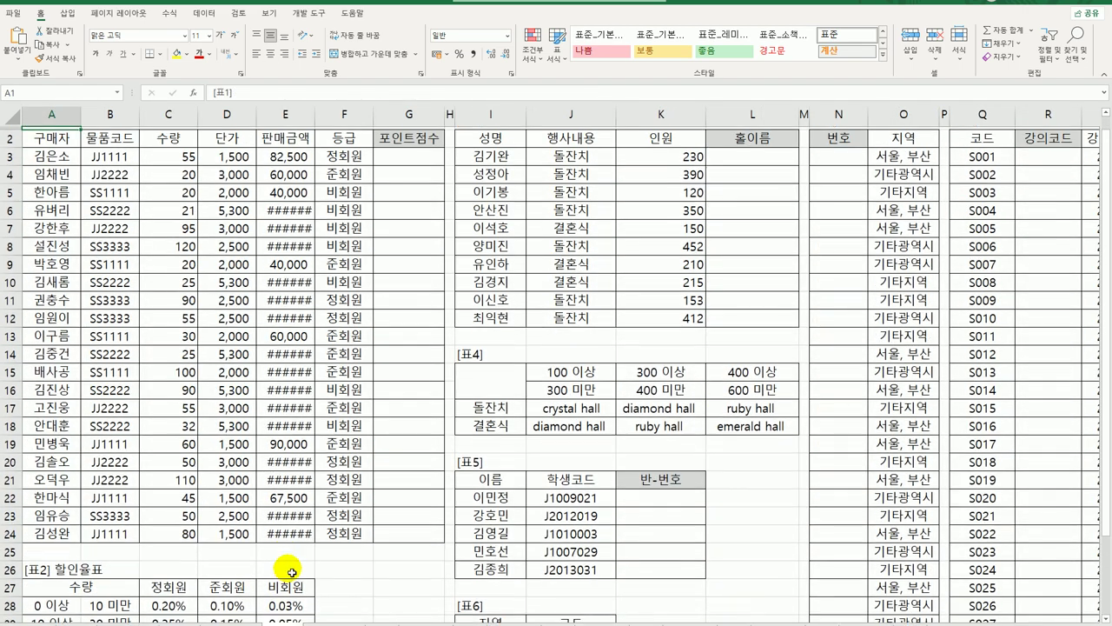
double_click(316, 121)
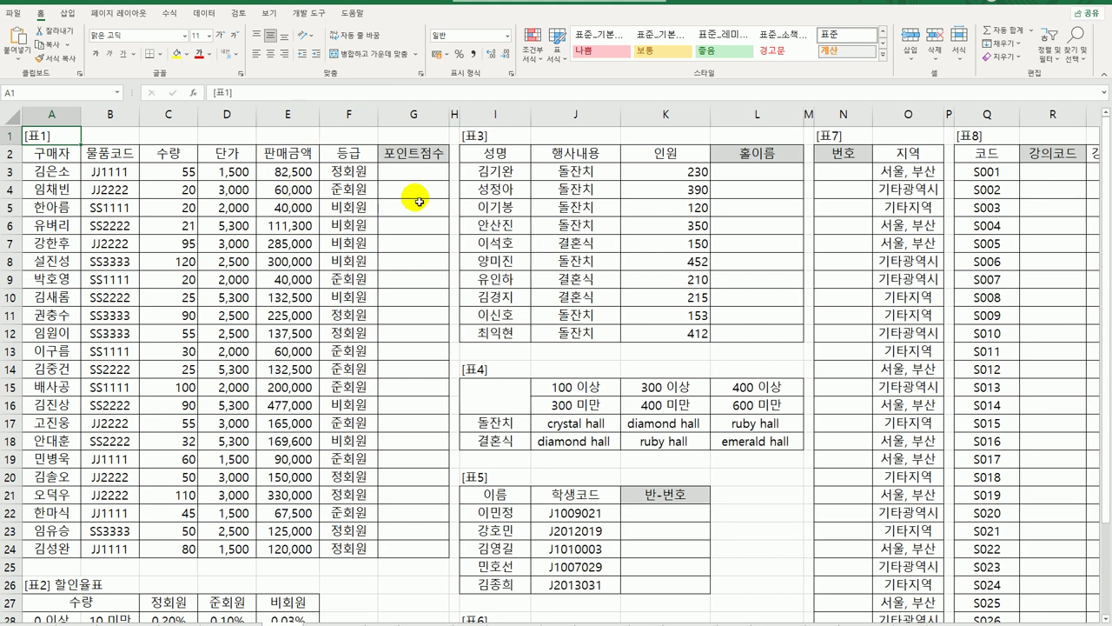
Examine the 포인트점수 and 판매금액 columns in 표1 and the quantity brackets, grade headings and rates in 표2 할인율표.
left_click(426, 173)
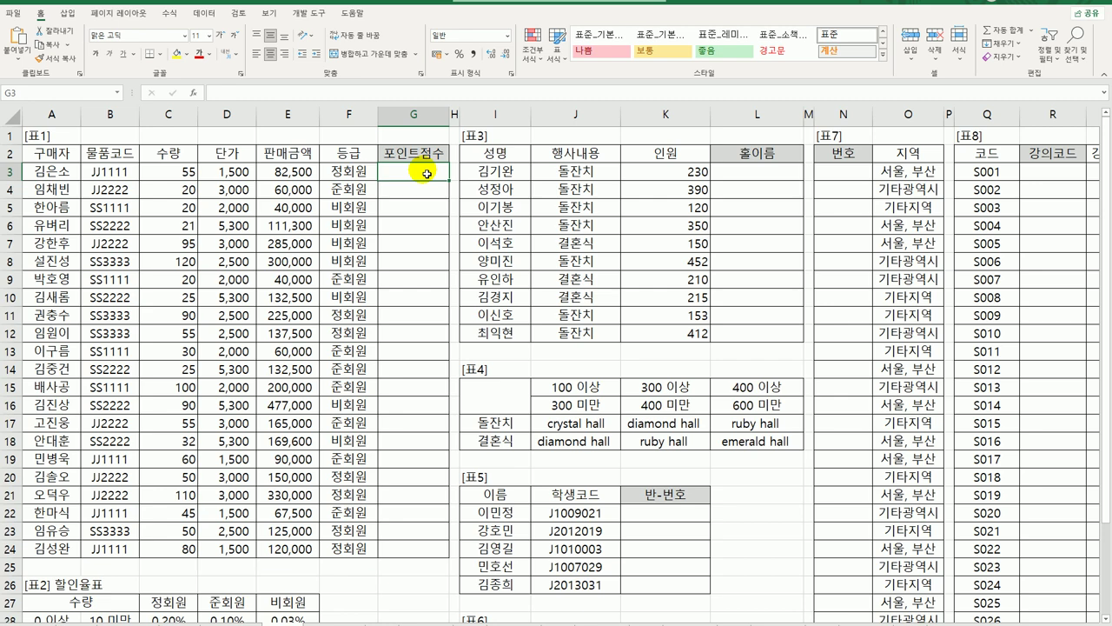
left_click(293, 172)
scroll(305, 278, "down", 3)
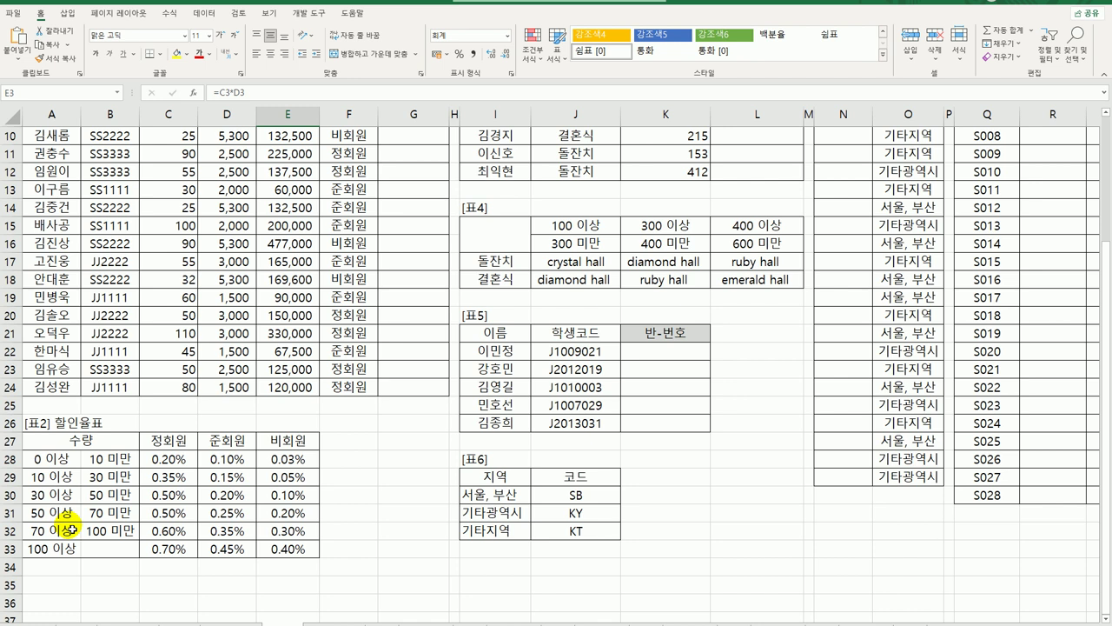
left_click(189, 466)
left_click_drag(189, 466, 289, 553)
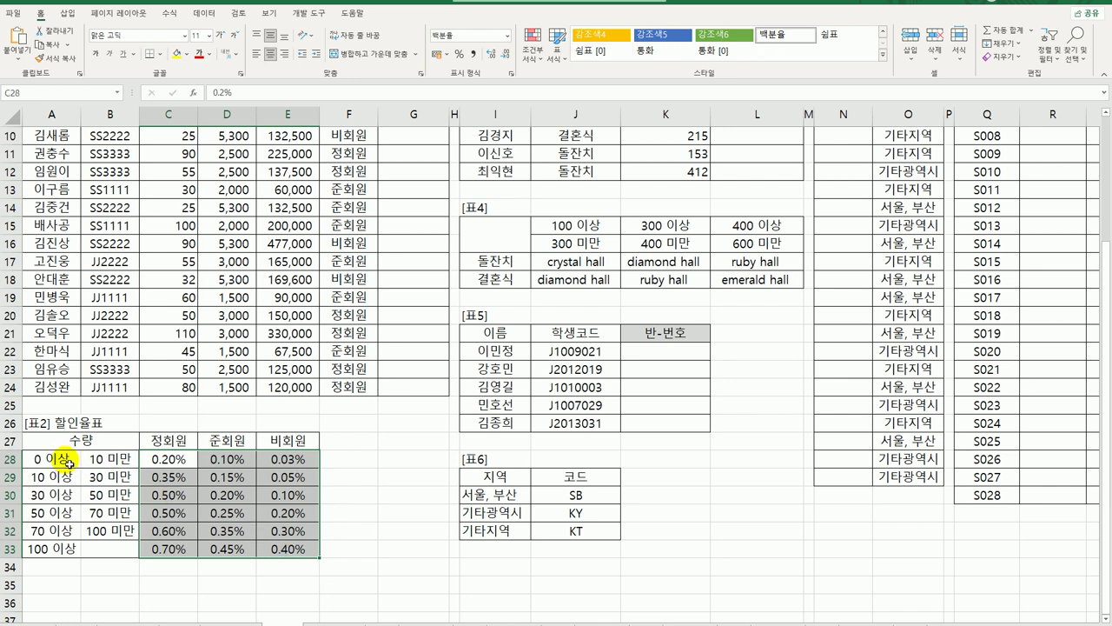
left_click_drag(67, 464, 55, 549)
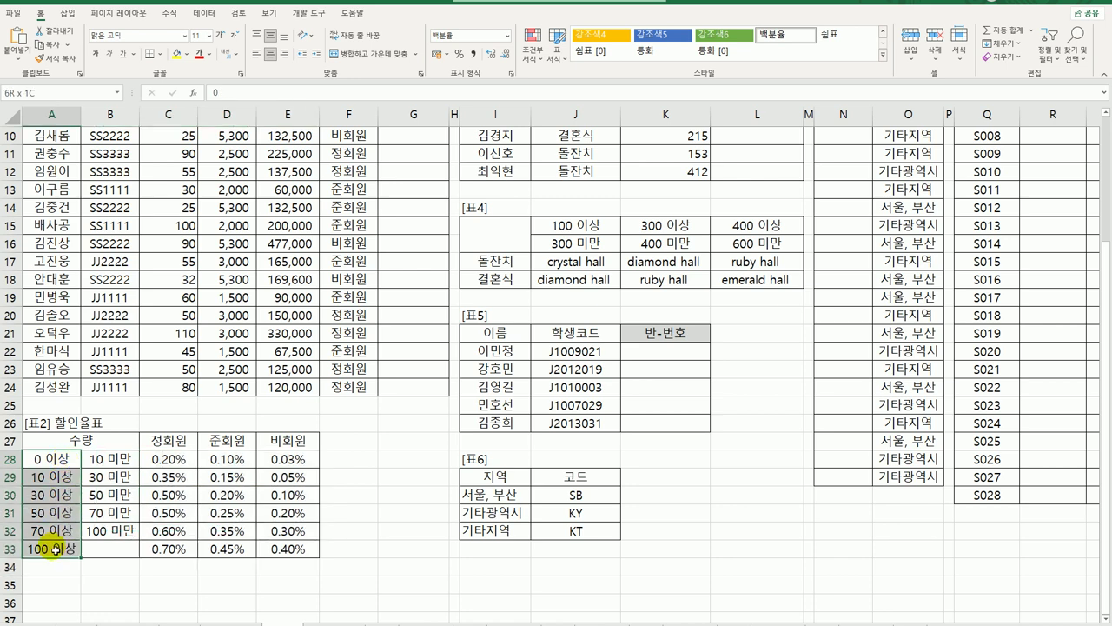
left_click(174, 442)
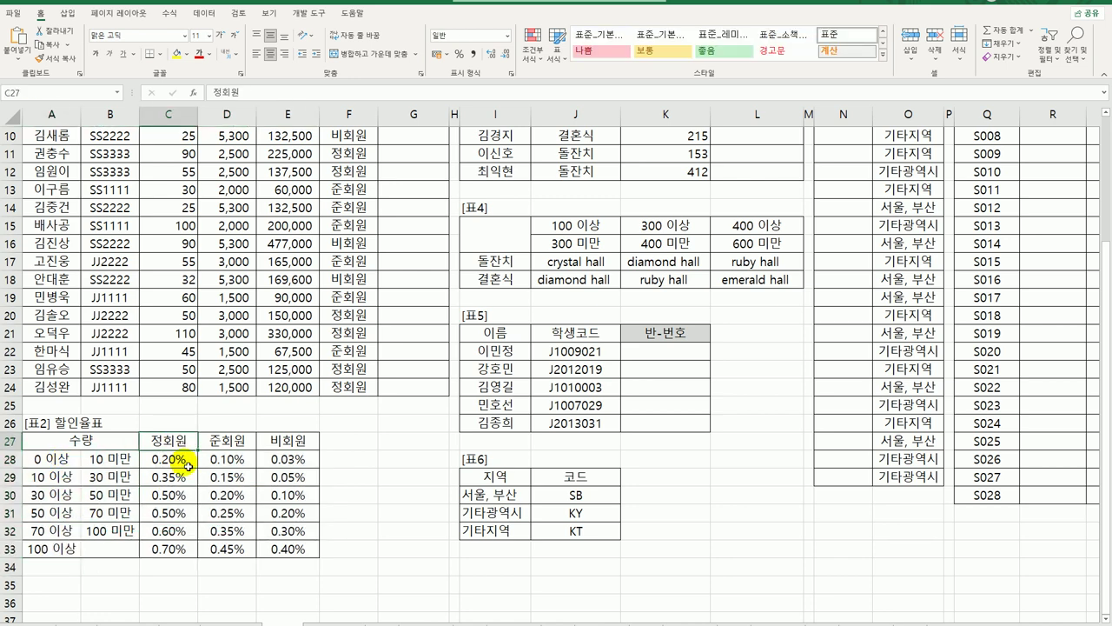
left_click_drag(187, 466, 182, 561)
scroll(287, 513, "up", 3)
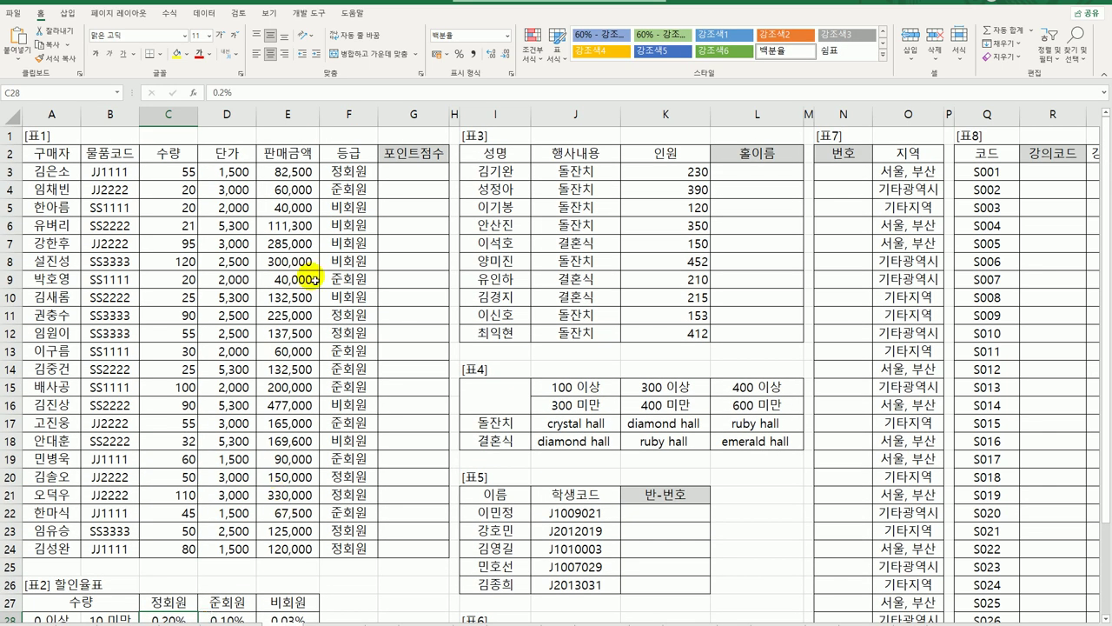
Start a MATCH formula in G3 of 표1 with the grade in F3 as its lookup value.
left_click(426, 172)
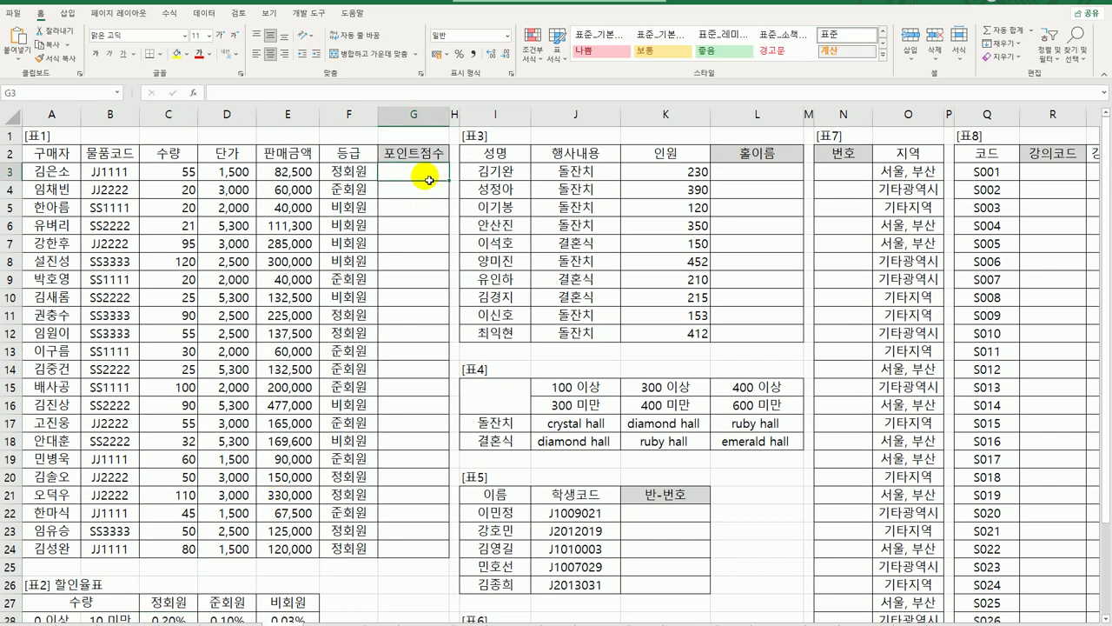
type("=")
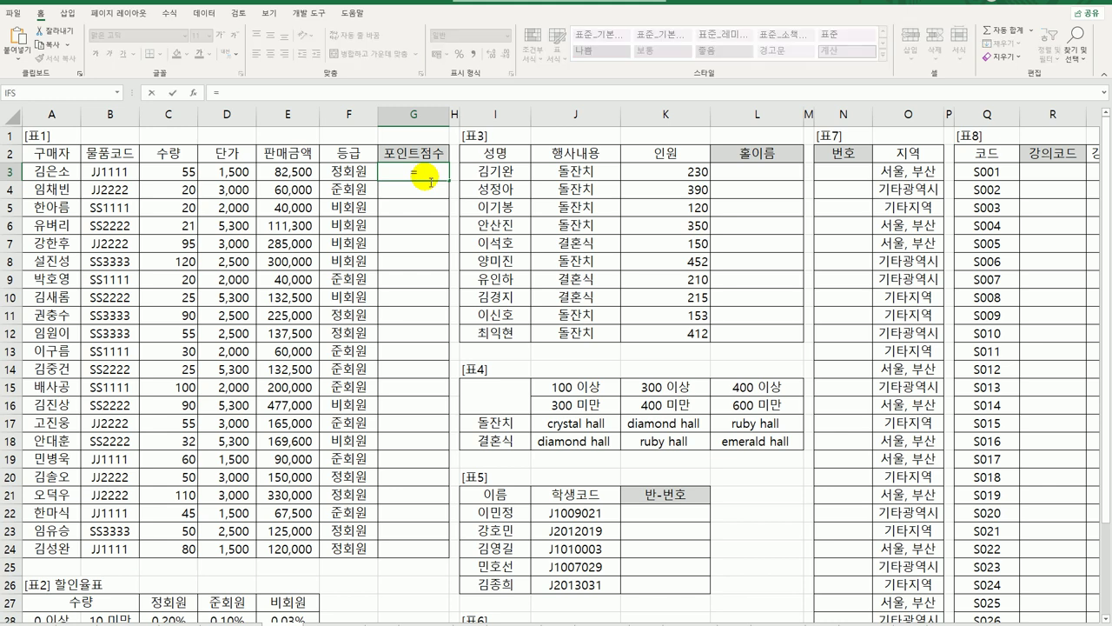
type("m")
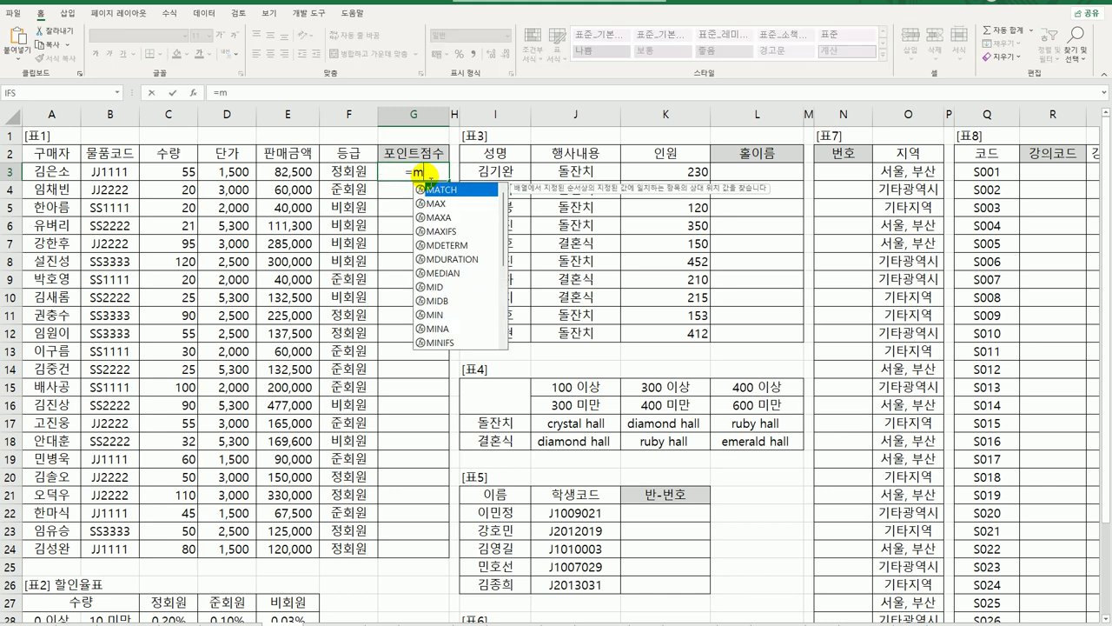
key("Tab")
left_click(348, 172)
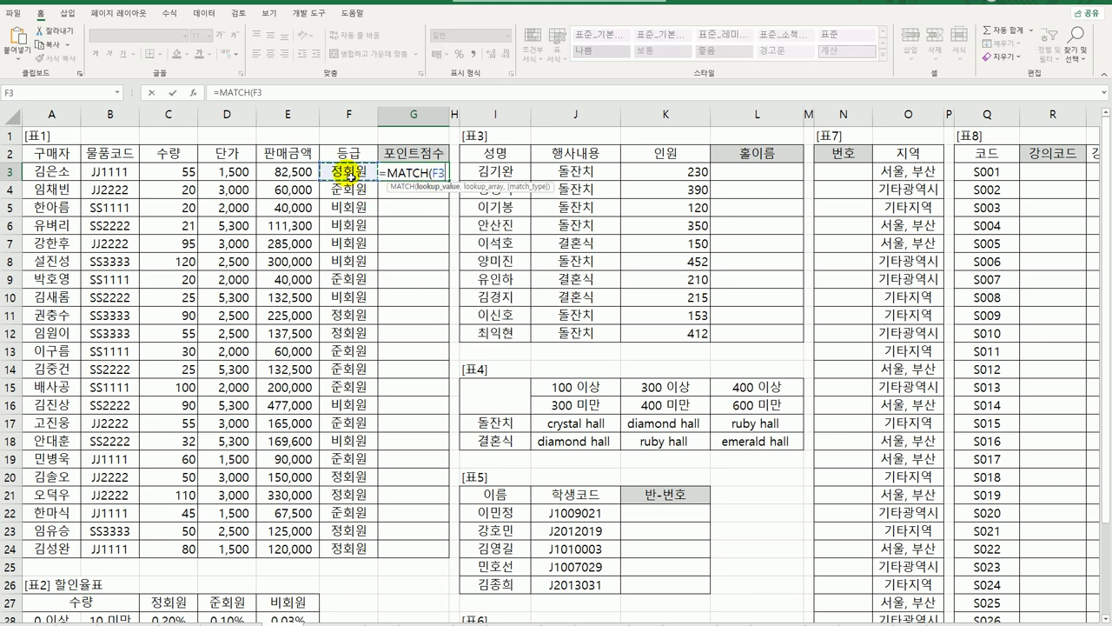
type(",")
Set the MATCH lookup array to the 표2 grade headings as $C$27:$E$27 with match type 0, and complete the formula.
scroll(357, 269, "down", 3)
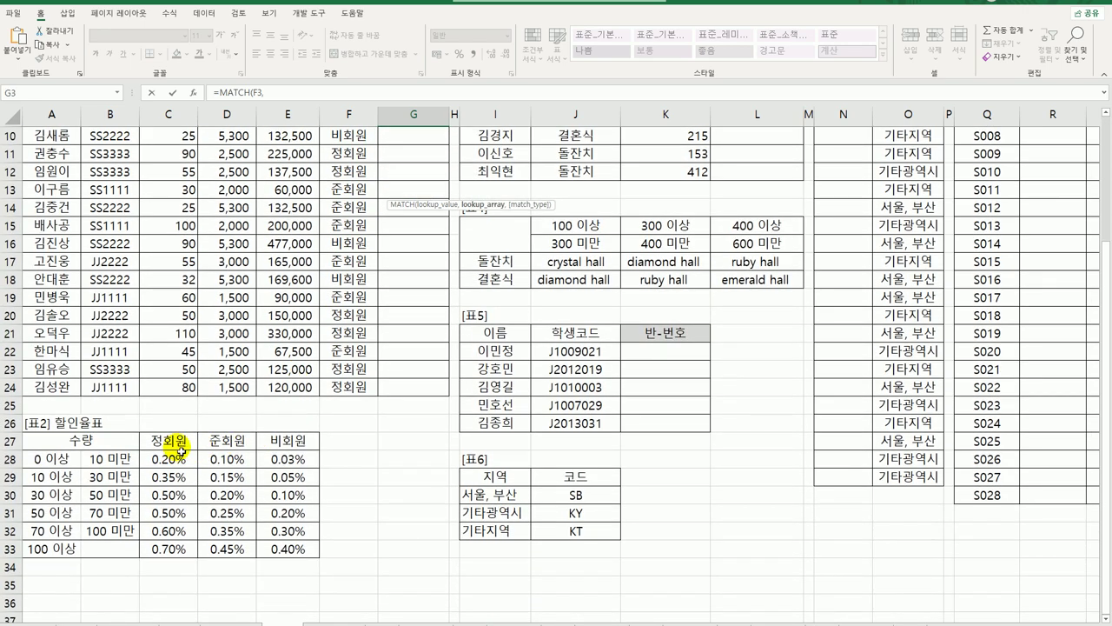
left_click_drag(180, 444, 282, 444)
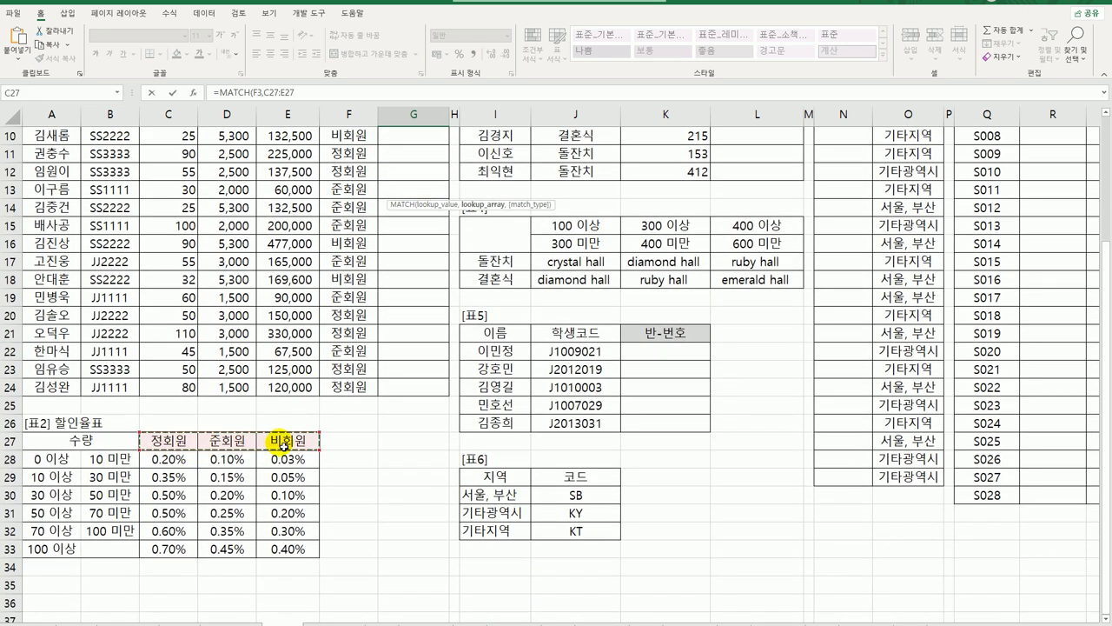
scroll(287, 446, "up", 3)
key("F4")
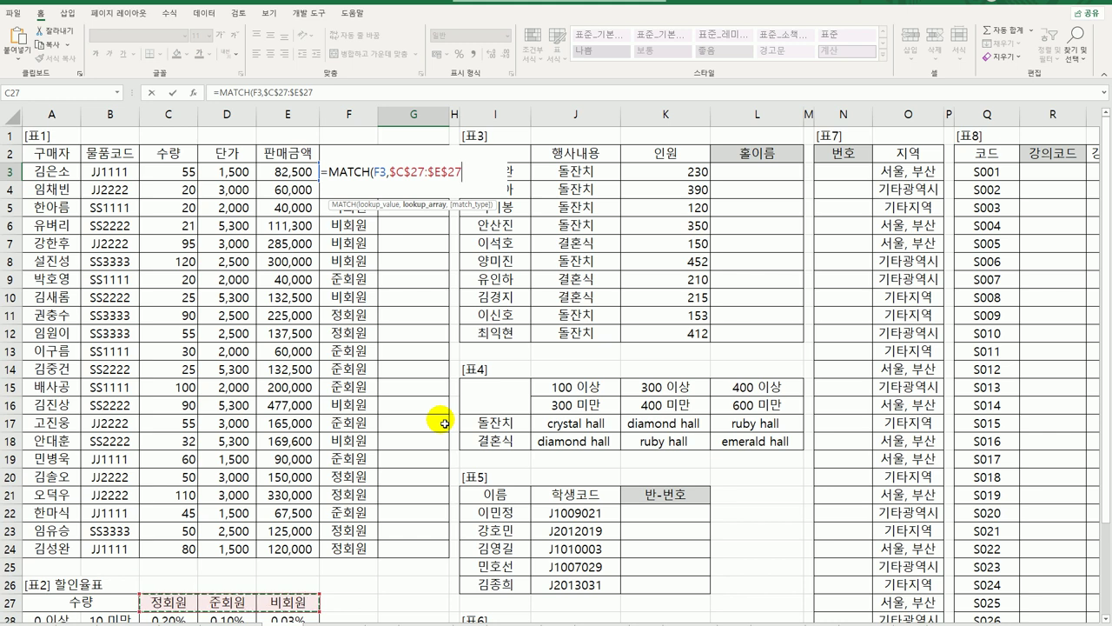
type(",")
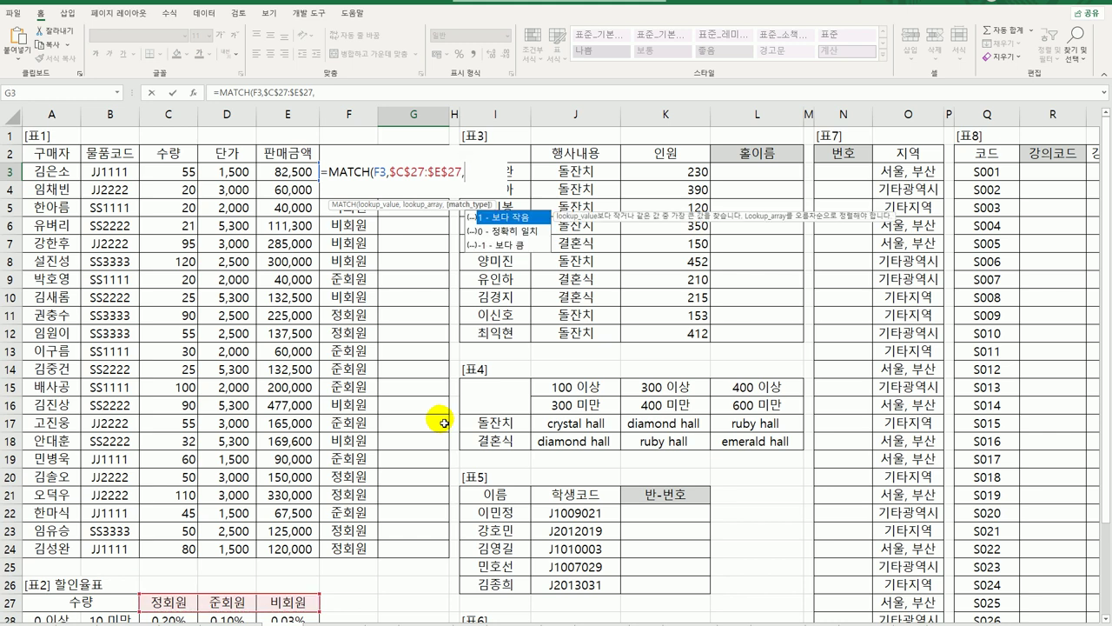
type("0)")
key("Return")
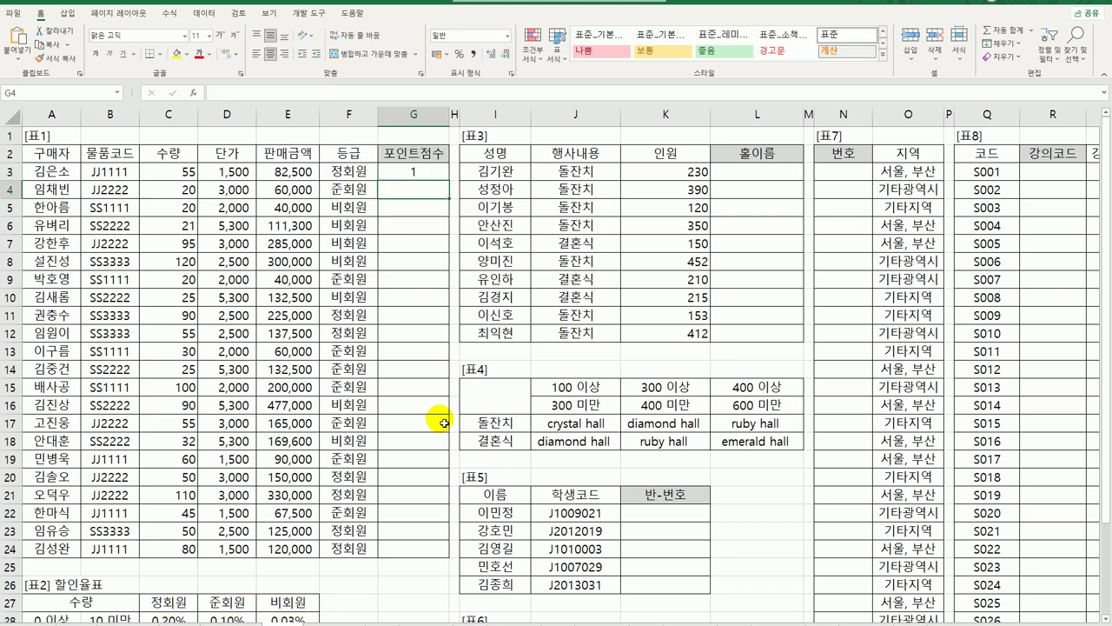
Fill the MATCH formula from G3 down to G24 and highlight the 정회원 column of 표2.
left_click(435, 173)
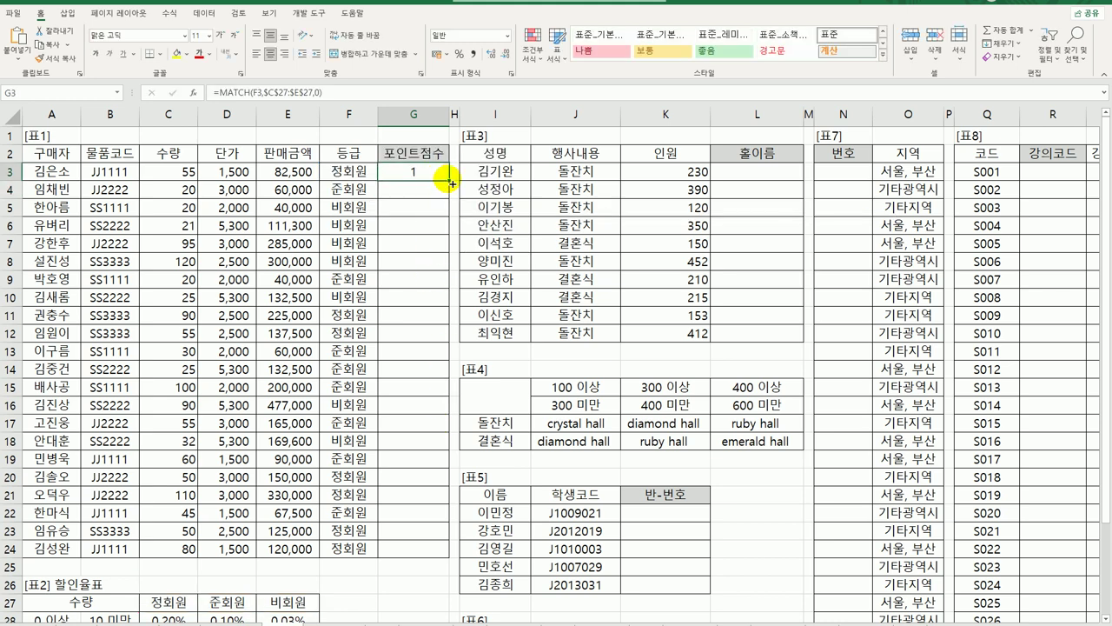
left_click_drag(450, 180, 452, 556)
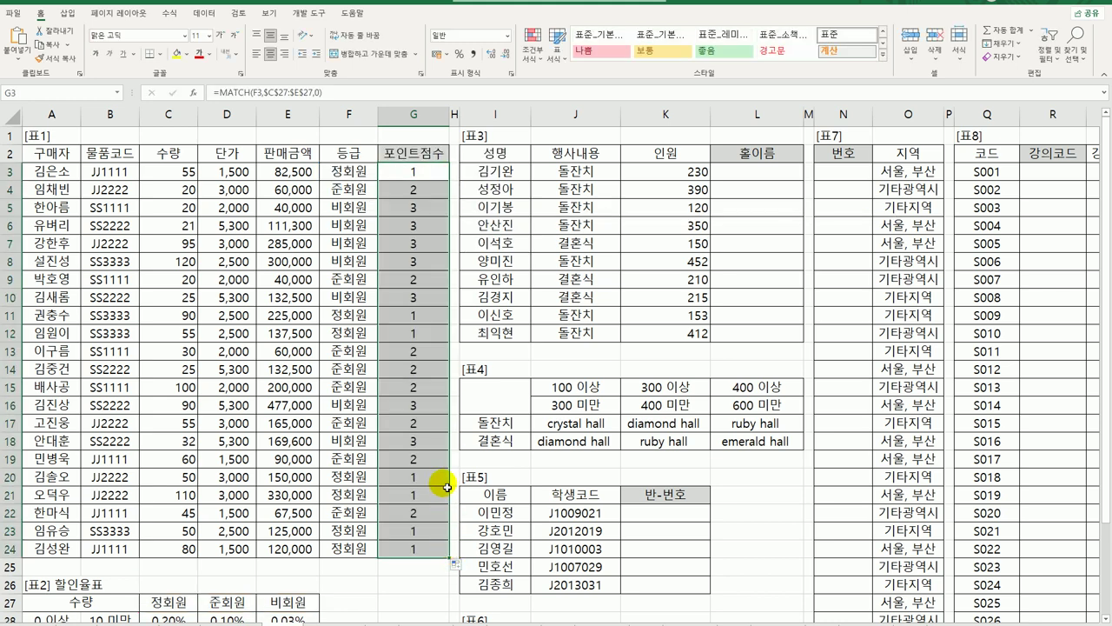
scroll(206, 558, "down", 6)
left_click_drag(183, 280, 186, 388)
scroll(478, 335, "up", 6)
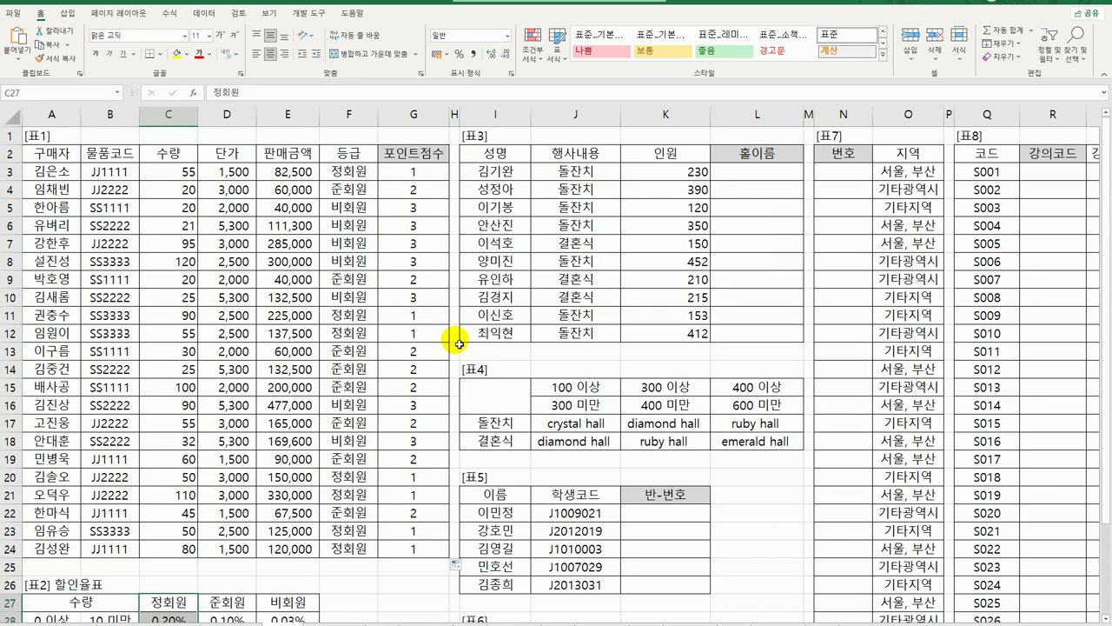
Add 2 to the MATCH result in G3, fill the formula down to G24 and check the grades against the 표2 headings.
left_click(416, 175)
double_click(415, 175)
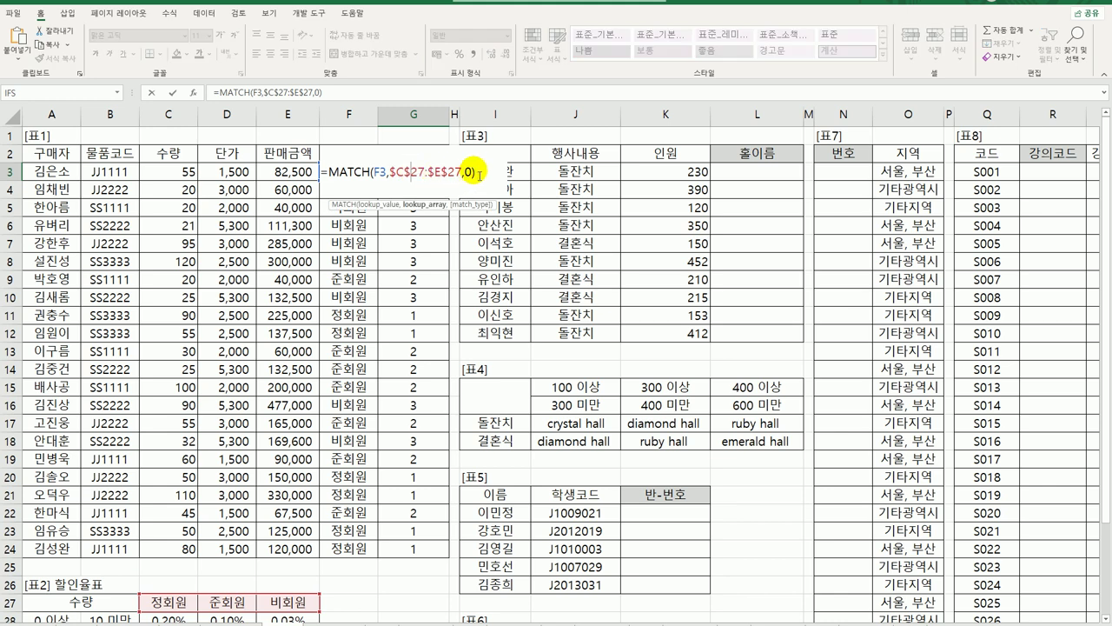
key("BackSpace")
key("Return")
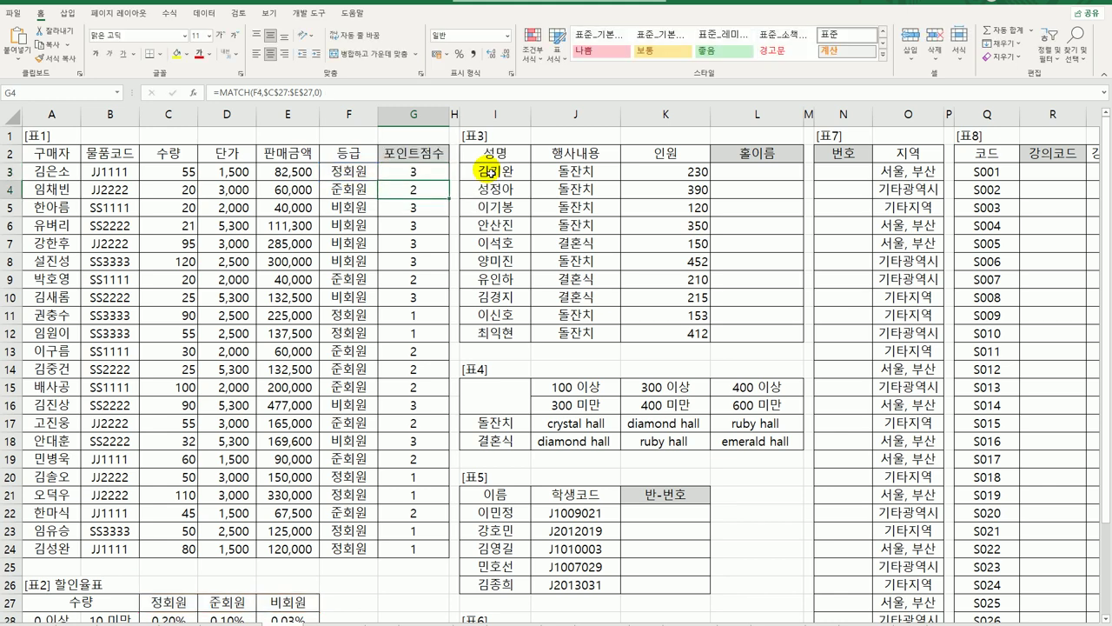
left_click(439, 175)
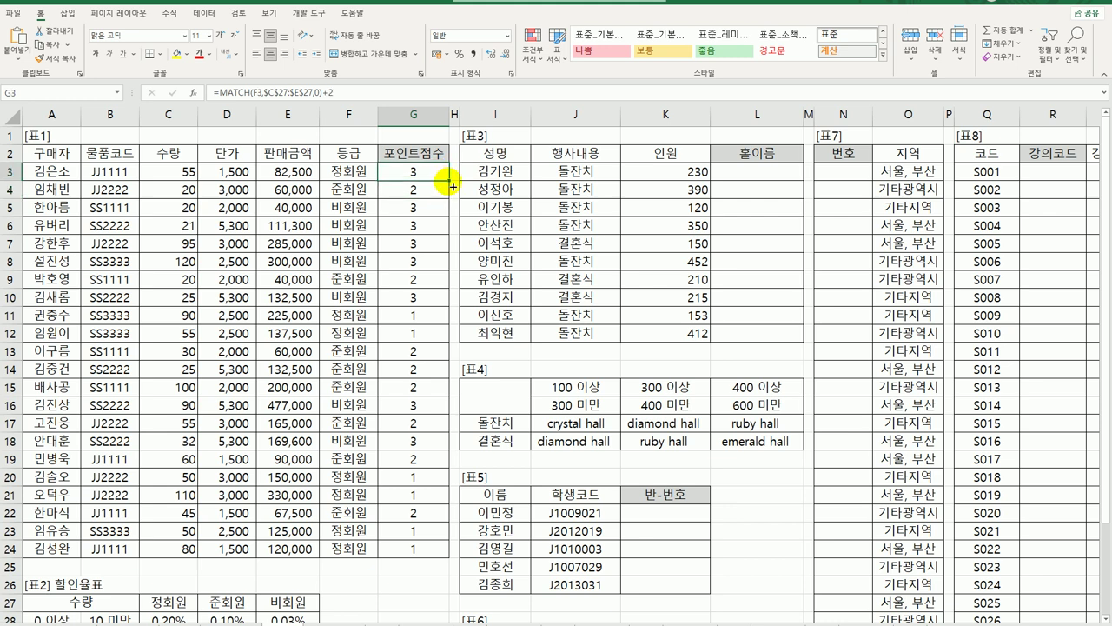
left_click_drag(449, 180, 410, 550)
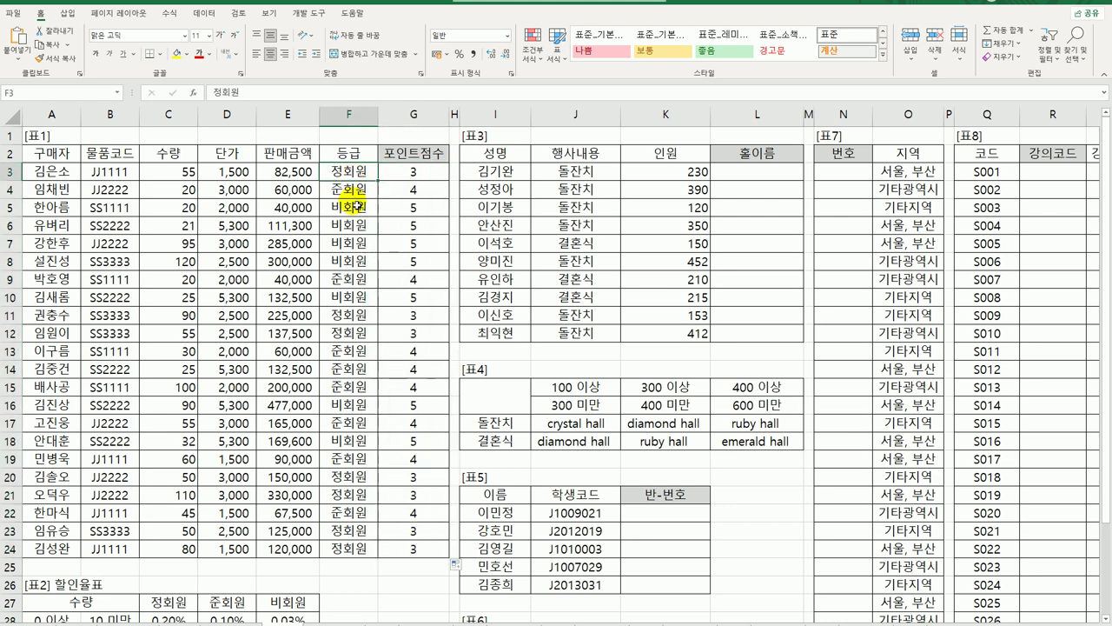
left_click(353, 174)
left_click(348, 190)
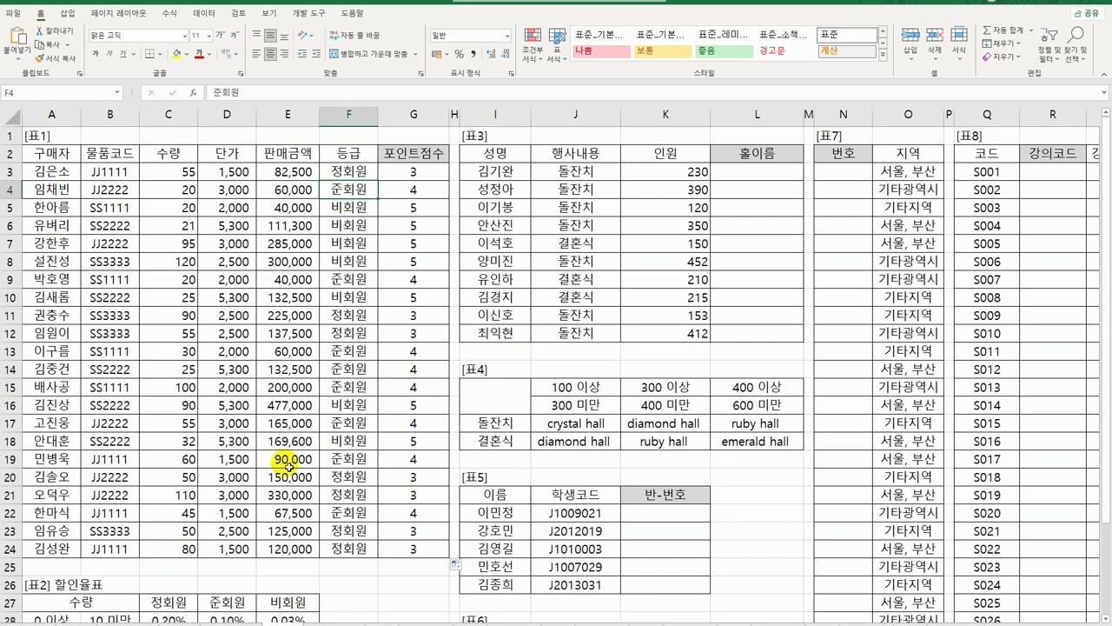
left_click(222, 601)
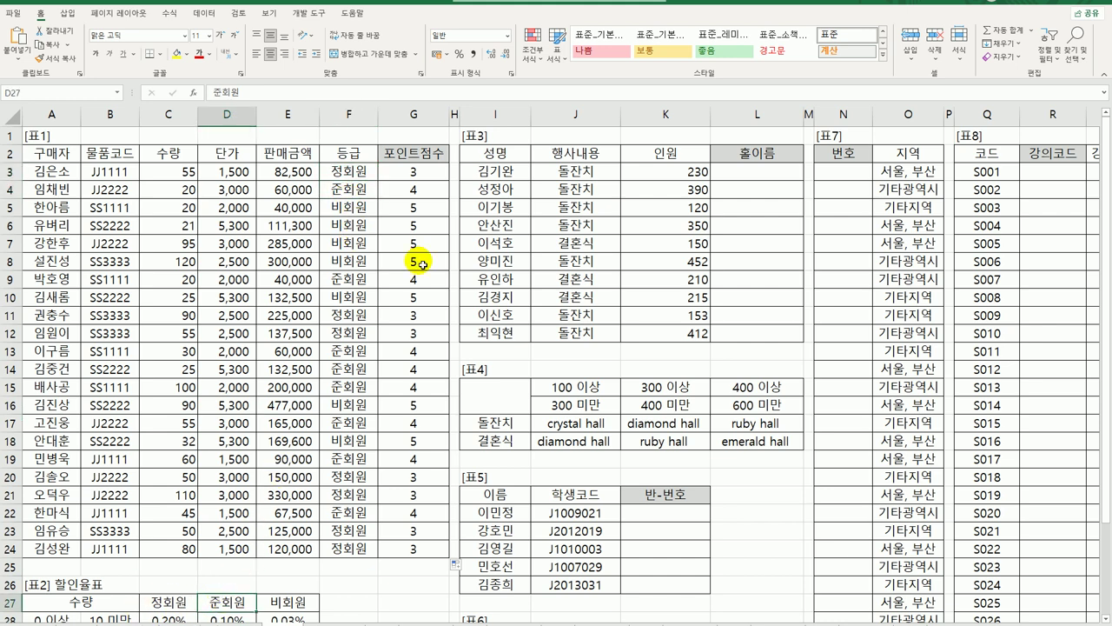
Insert VLOOKUP before MATCH in the G3 formula, with the quantity in C3 as its lookup value.
left_click(432, 177)
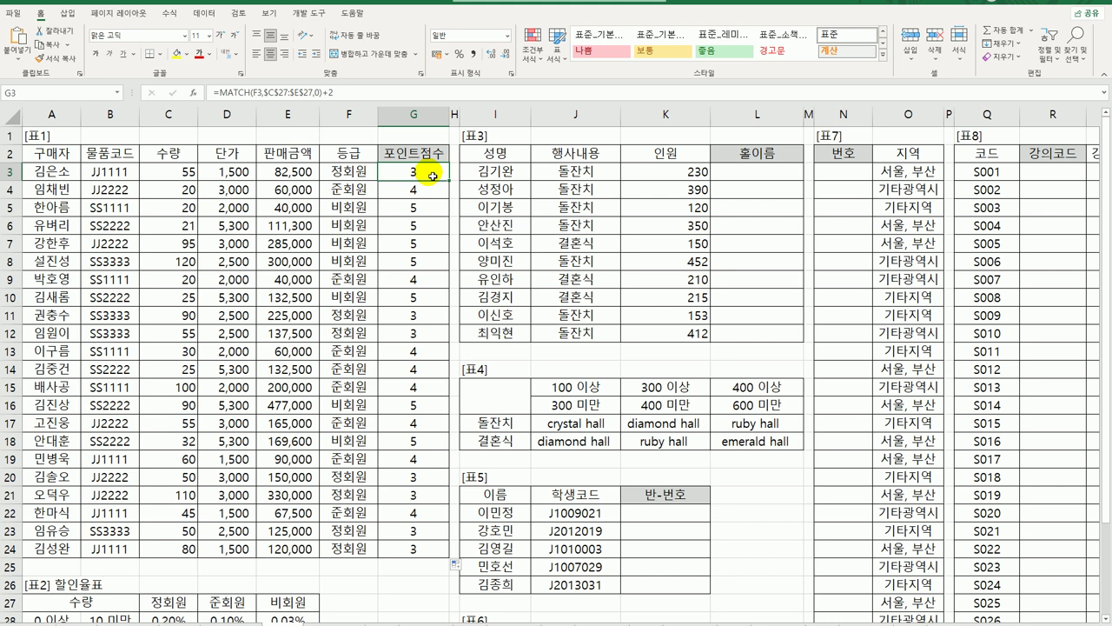
double_click(401, 175)
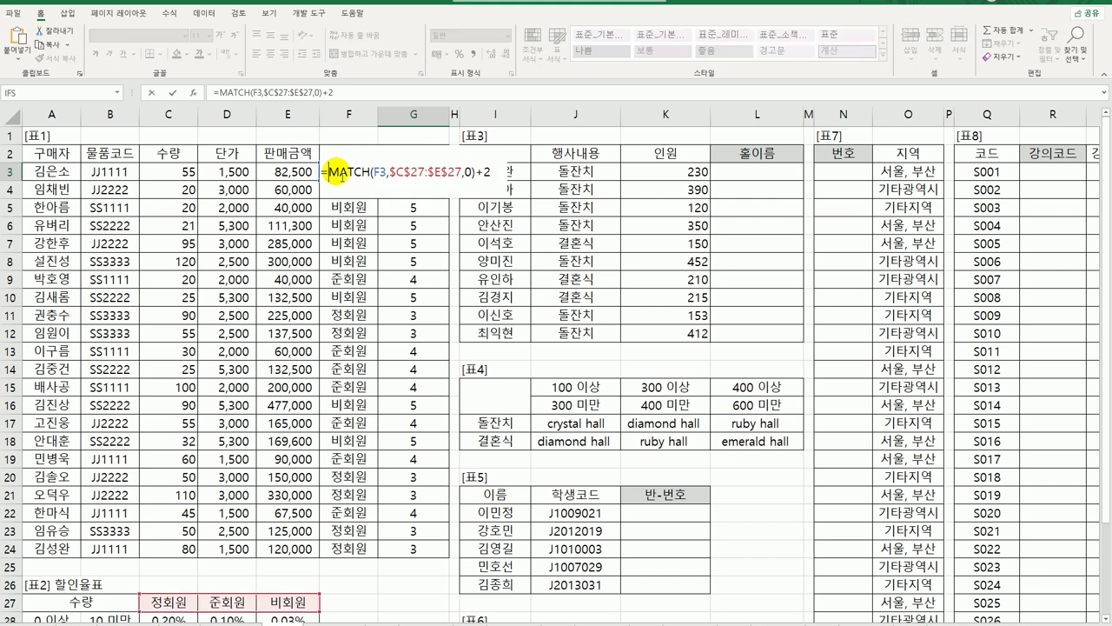
type("VLOOKUP(")
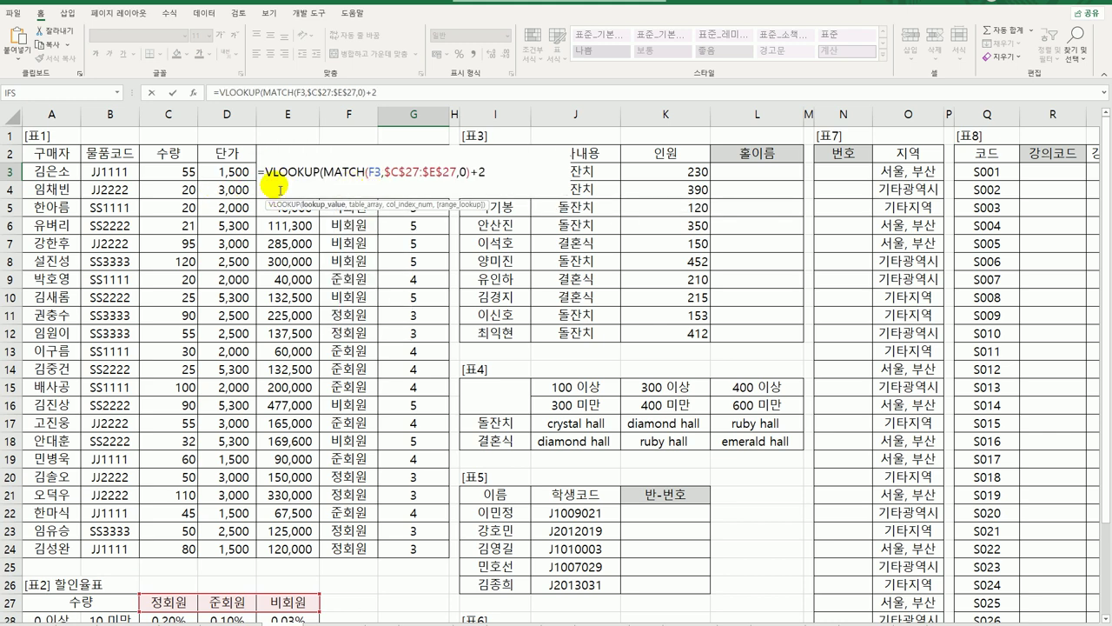
left_click(153, 173)
type(",")
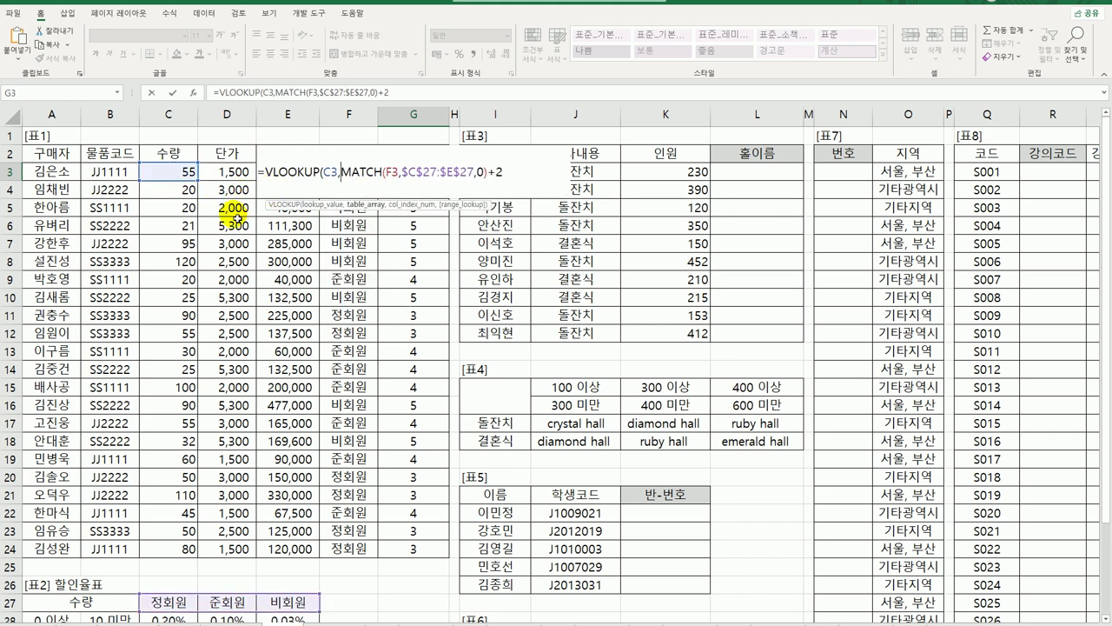
Set the VLOOKUP table array to the 표2 quantity brackets and rates as the absolute range $A$28:$E$33.
scroll(226, 213, "down", 6)
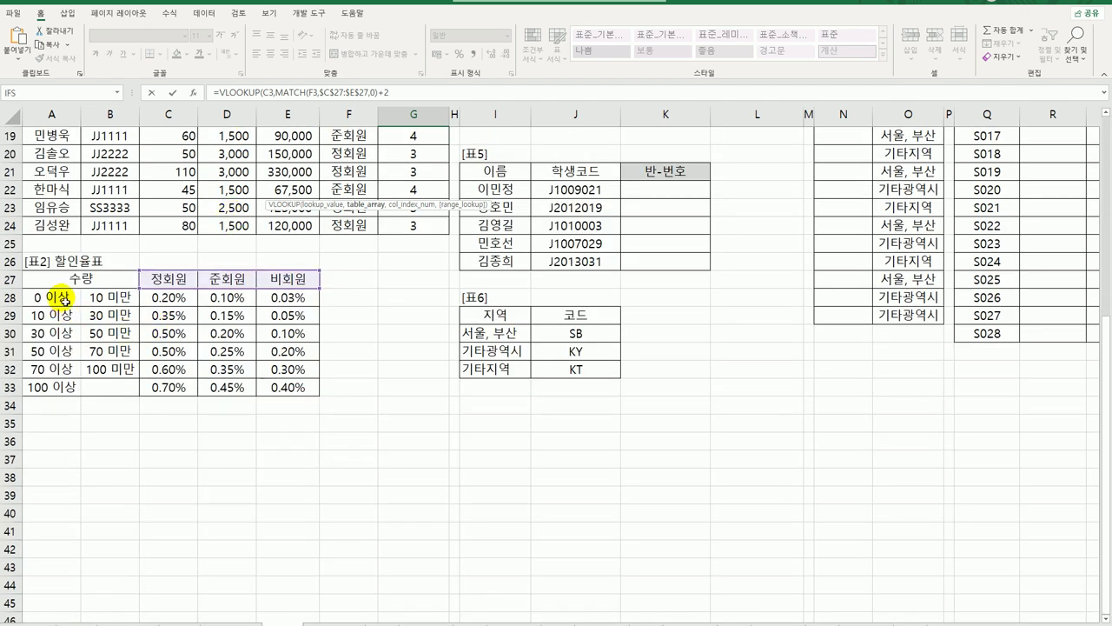
left_click_drag(50, 296, 275, 387)
key("F4")
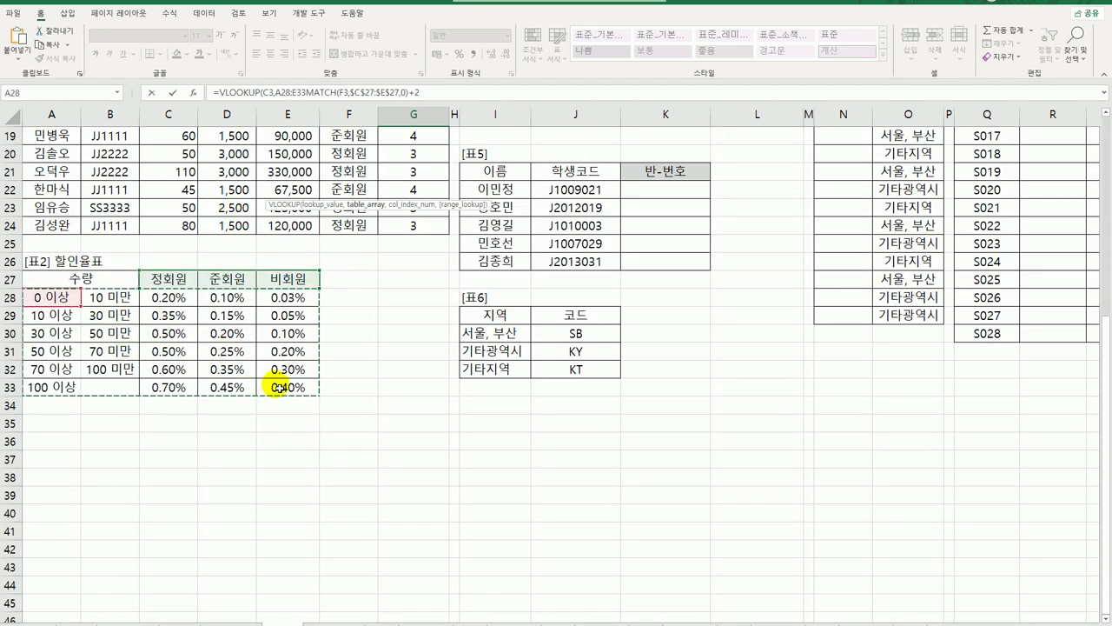
scroll(274, 385, "up", 6)
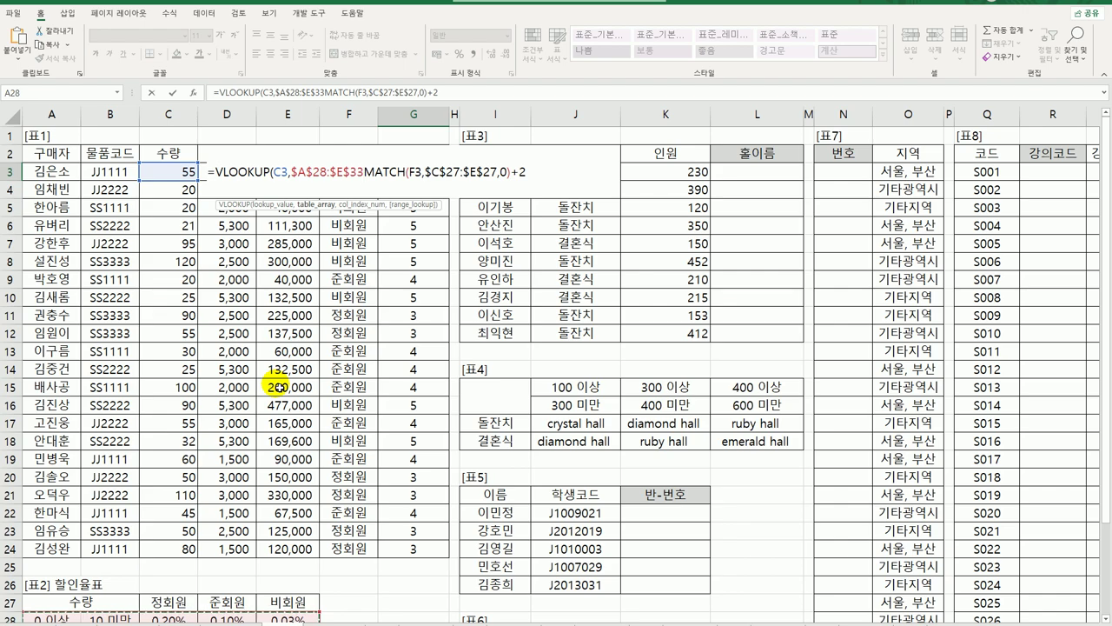
type(",")
Close the VLOOKUP with MATCH(F3,$C$27:$E$27,0)+2 as its column index, and fill the formula from G3 down to G24.
scroll(276, 385, "down", 3)
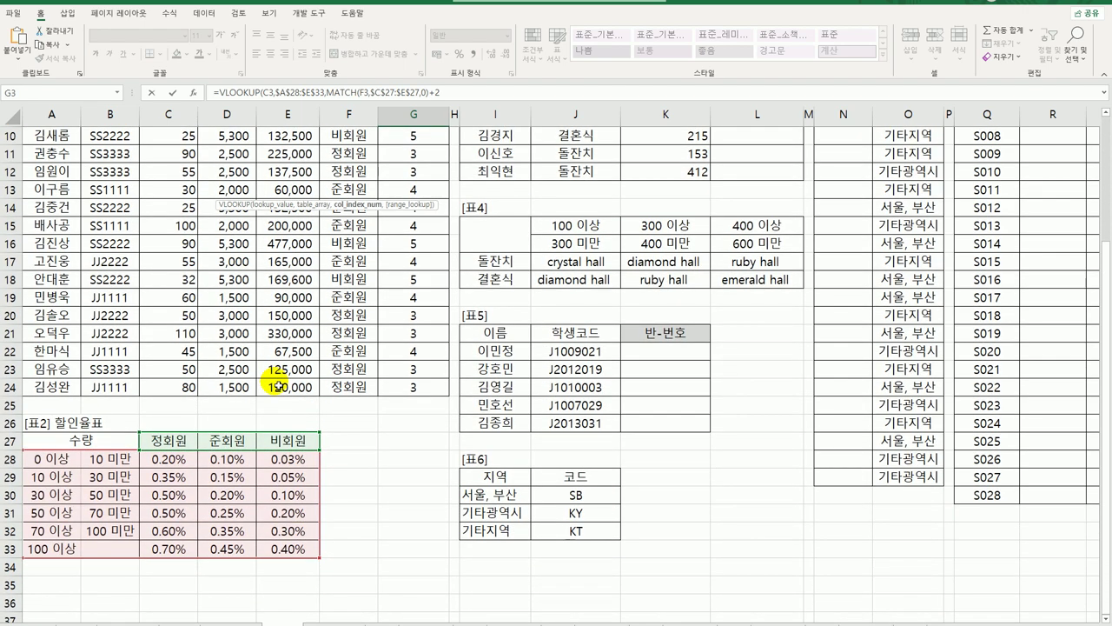
scroll(277, 385, "up", 3)
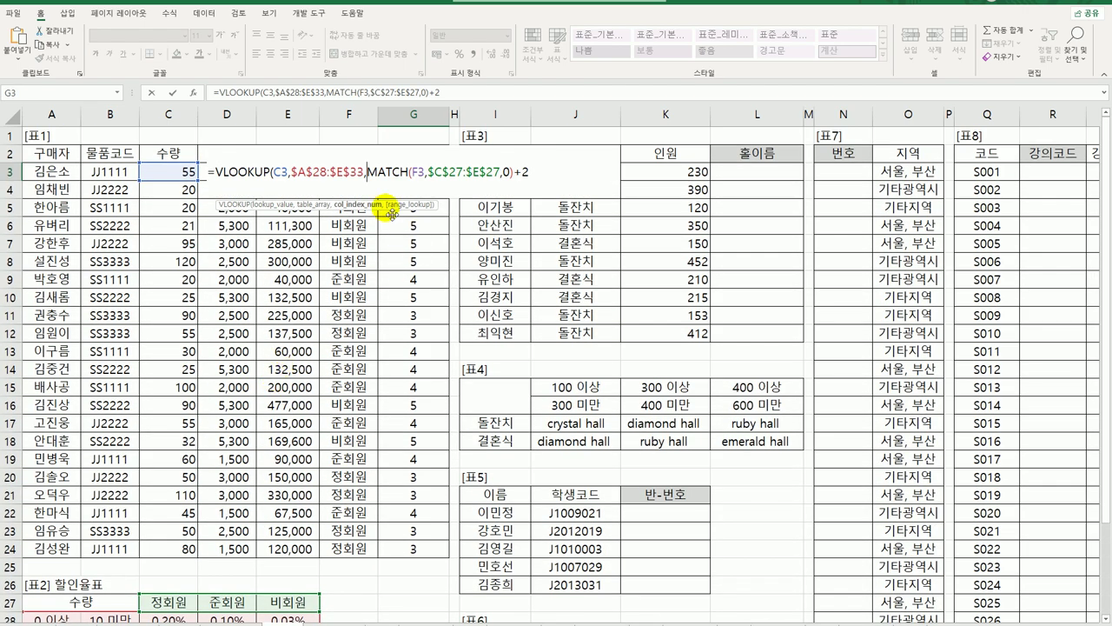
left_click(538, 175)
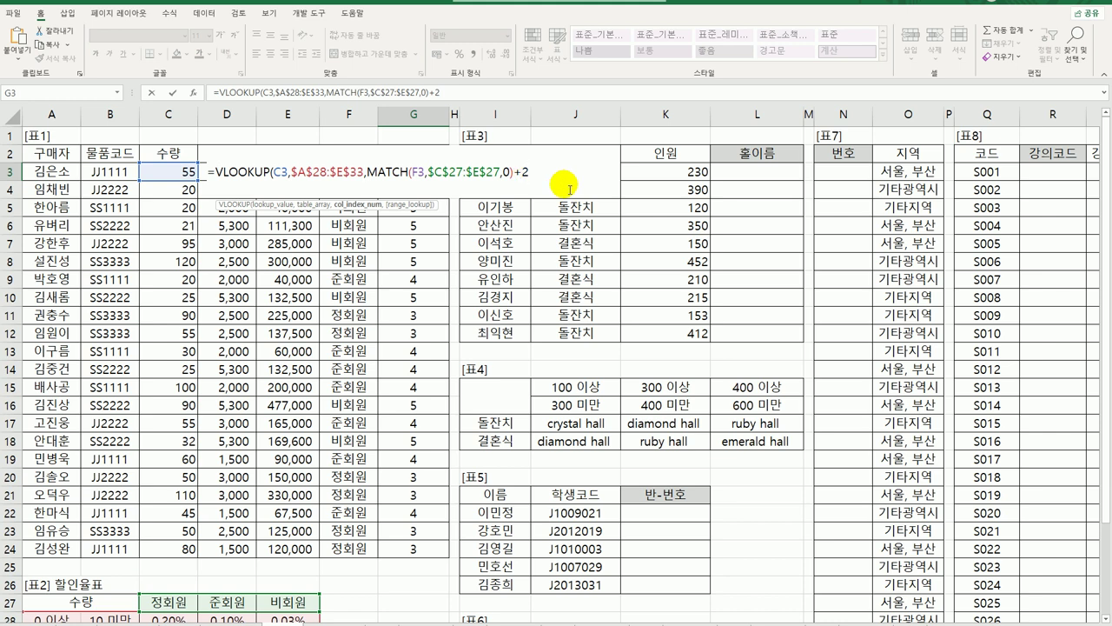
type(")")
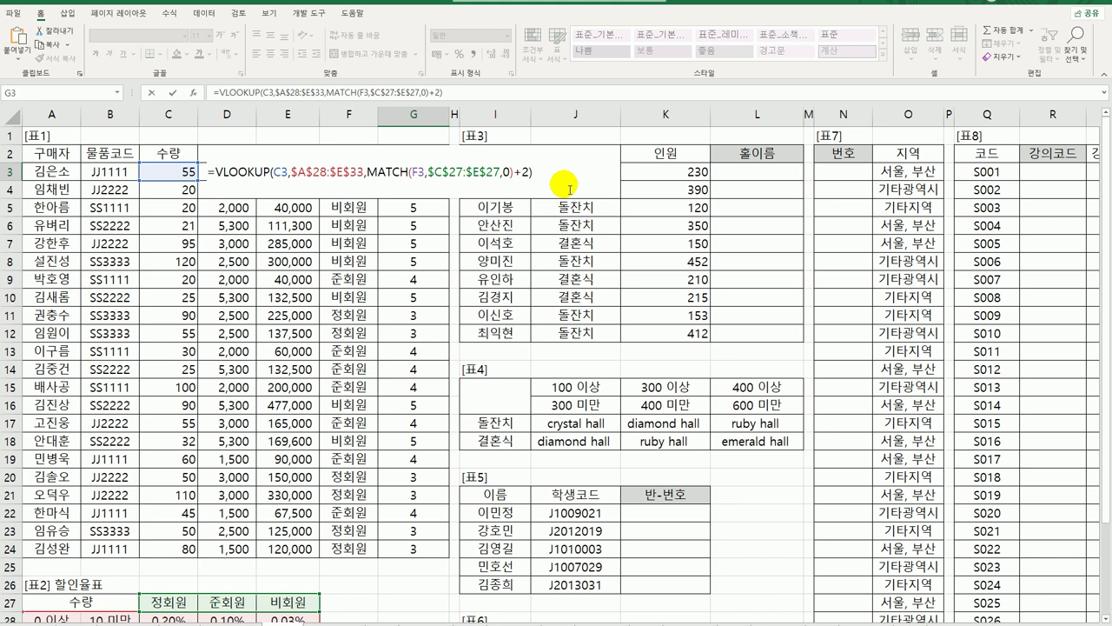
key("Return")
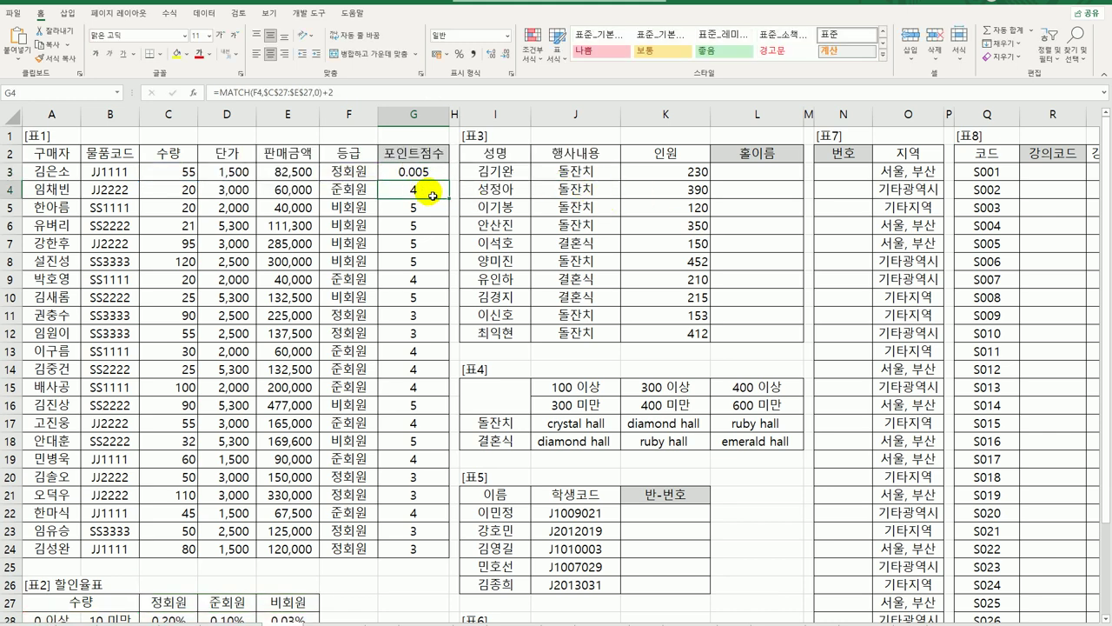
left_click(419, 175)
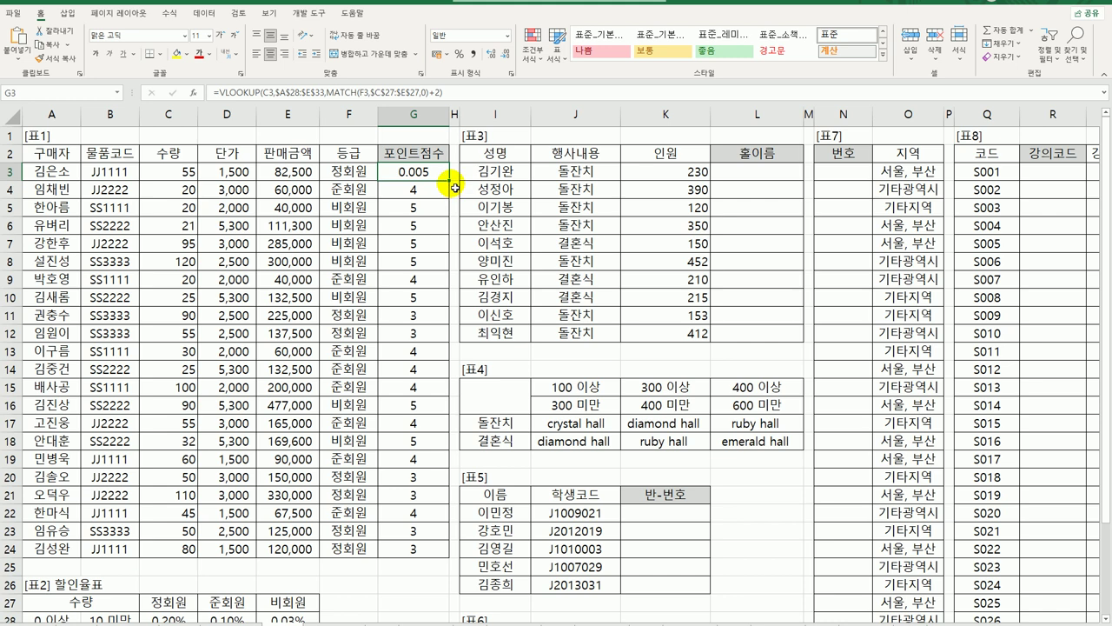
double_click(450, 182)
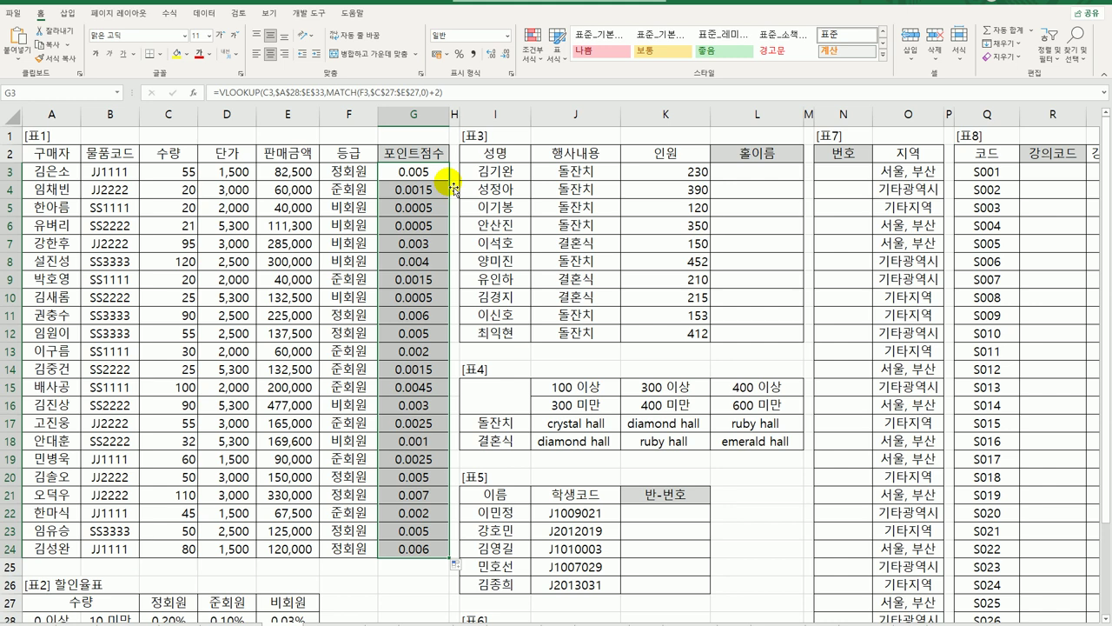
Multiply the VLOOKUP result in G3 by the 판매금액 in E3.
left_click(437, 174)
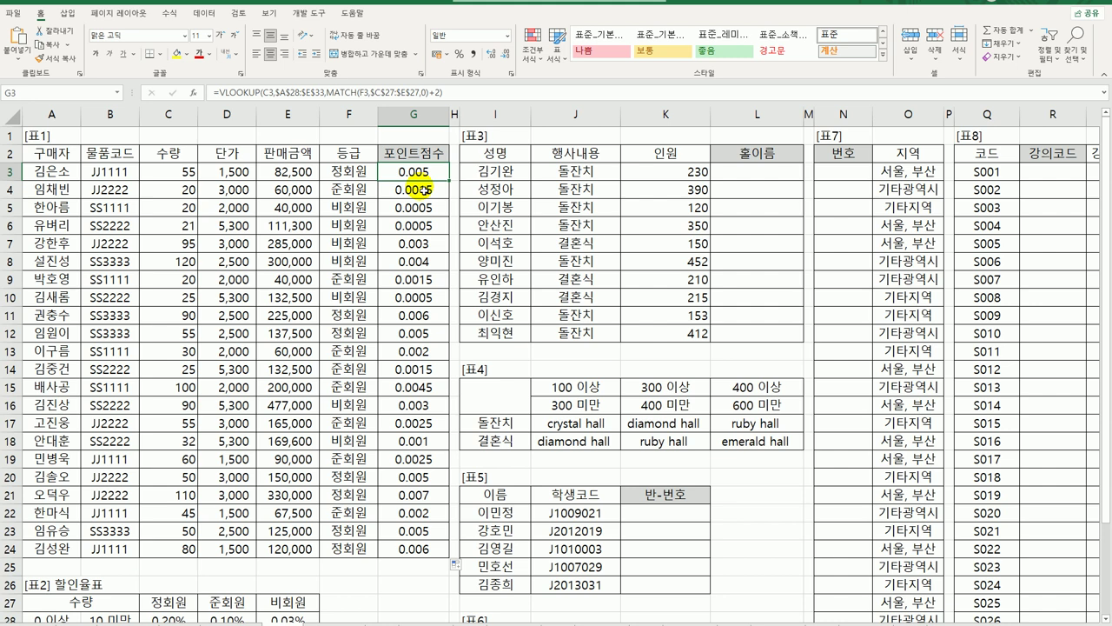
left_click(468, 99)
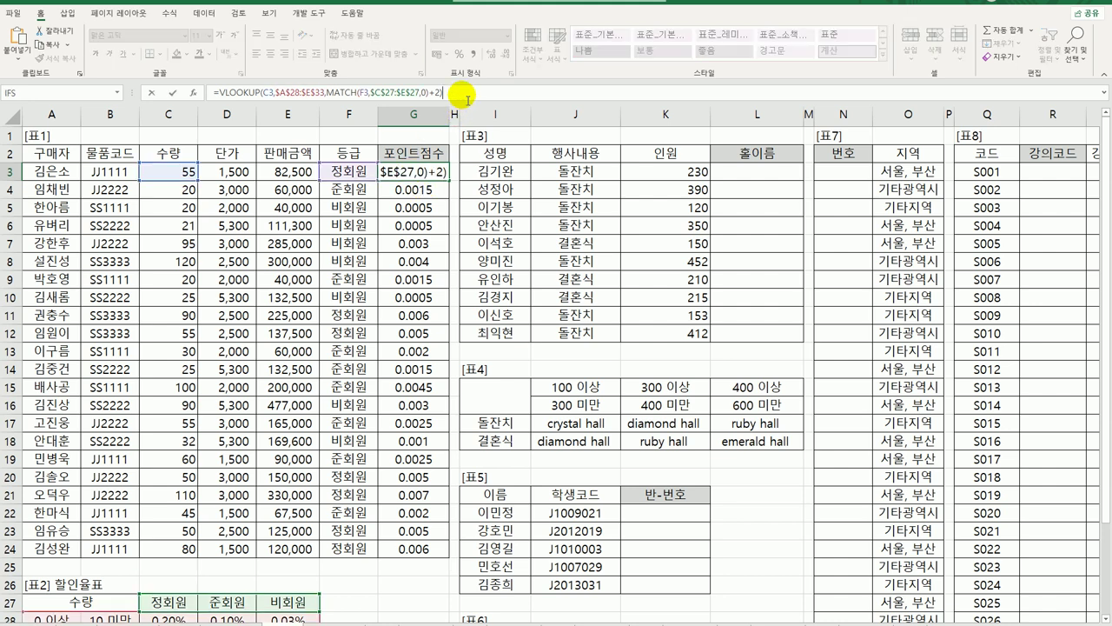
type("*")
left_click(292, 174)
key("Return")
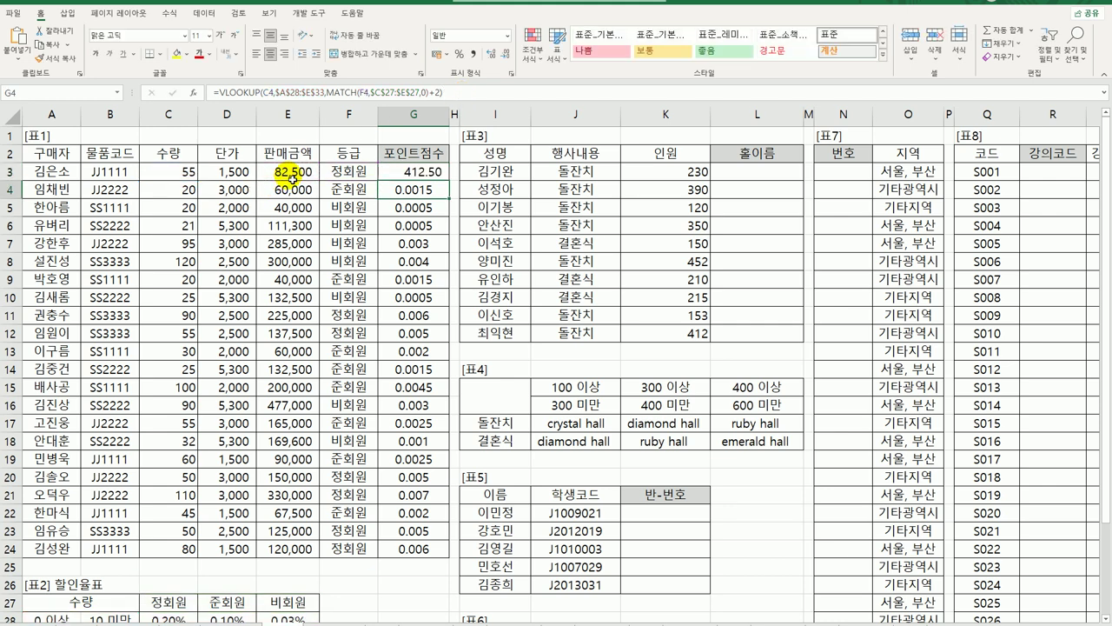
Fill the 포인트점수 formula from G3 down to G24, and insert a TEXT function before the VLOOKUP in G3.
left_click(408, 174)
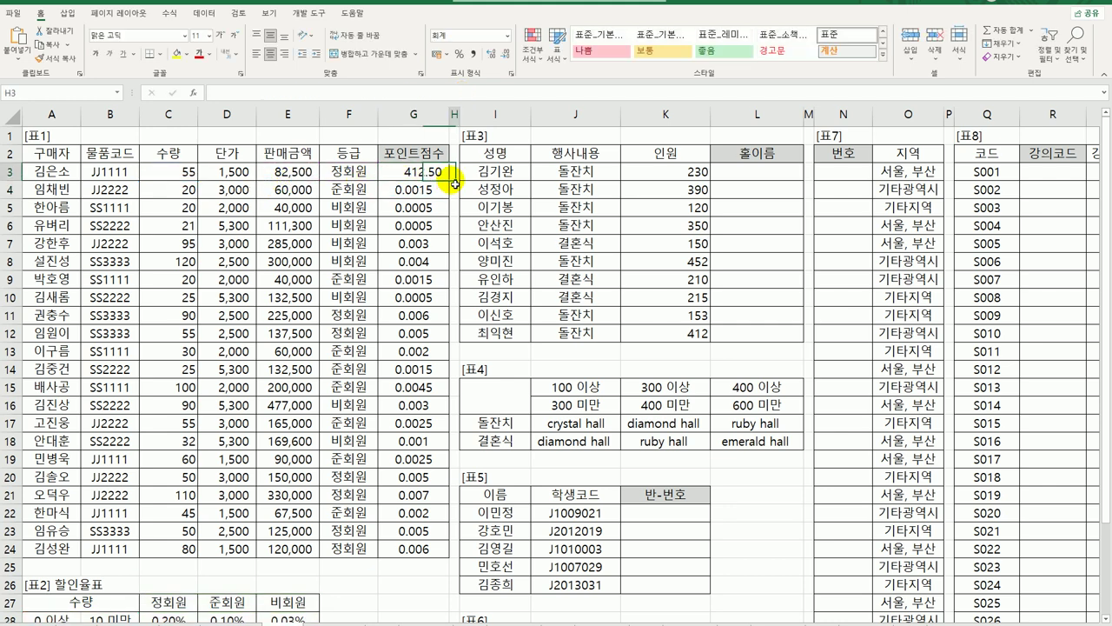
double_click(451, 184)
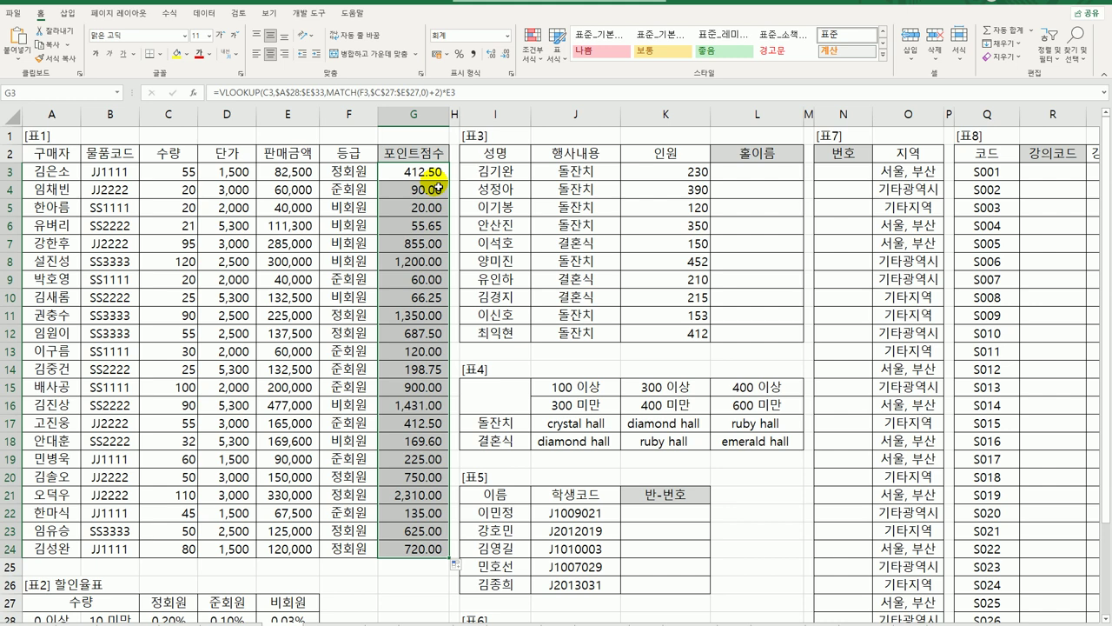
left_click(406, 174)
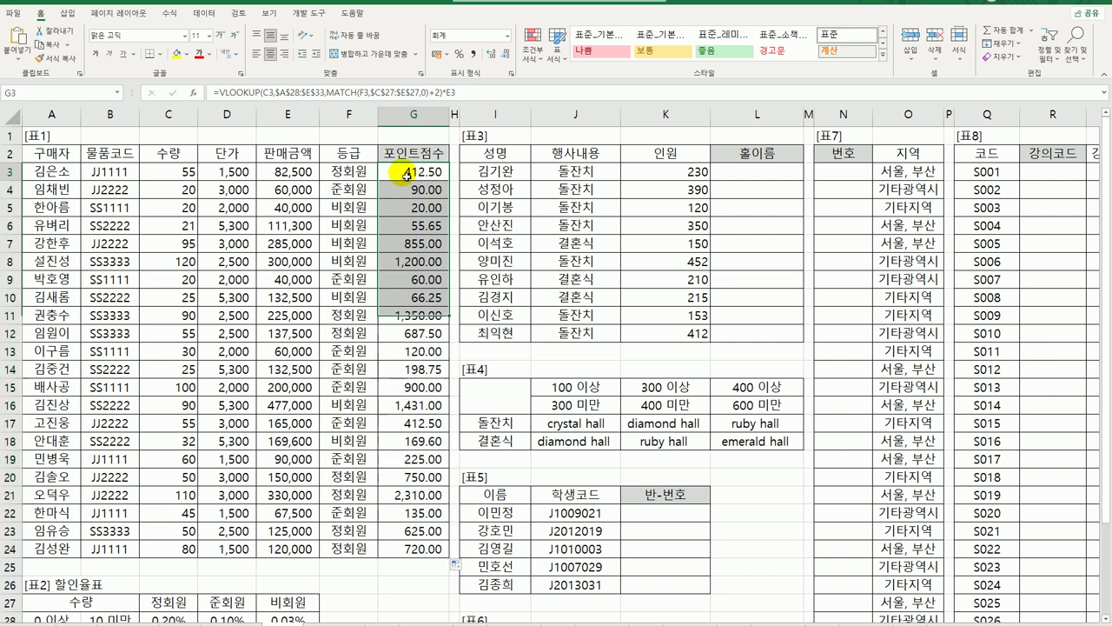
double_click(406, 174)
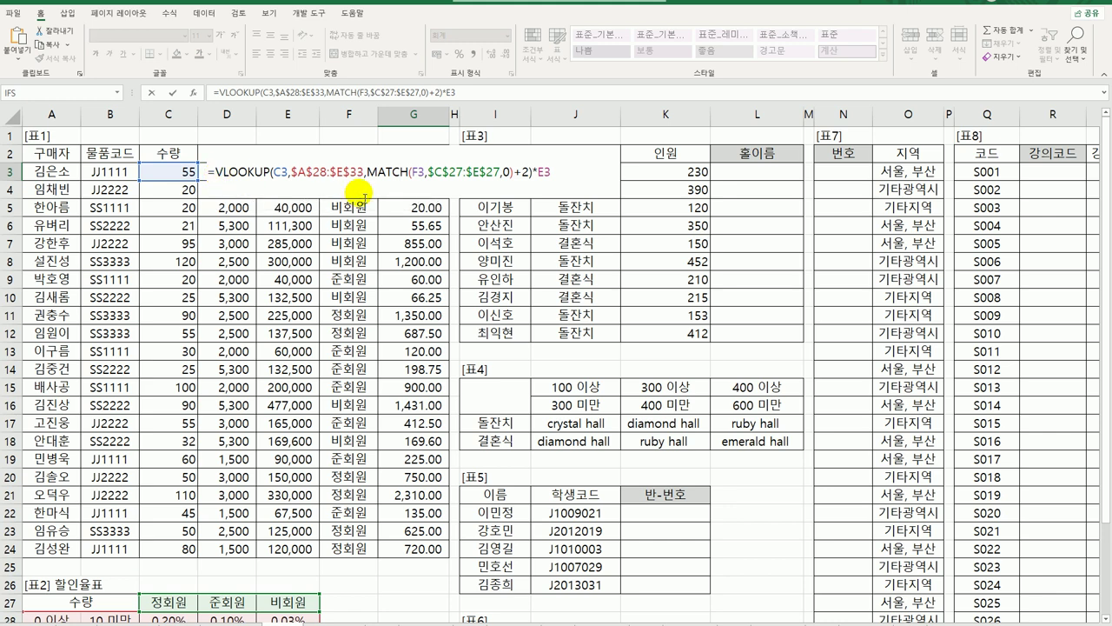
type("text")
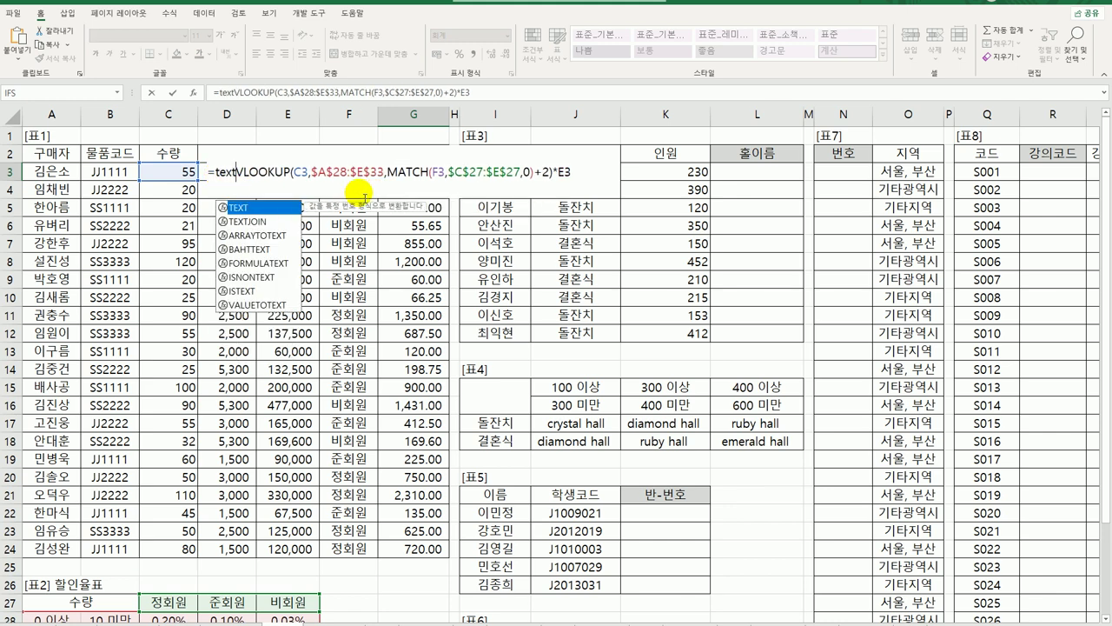
key("Tab")
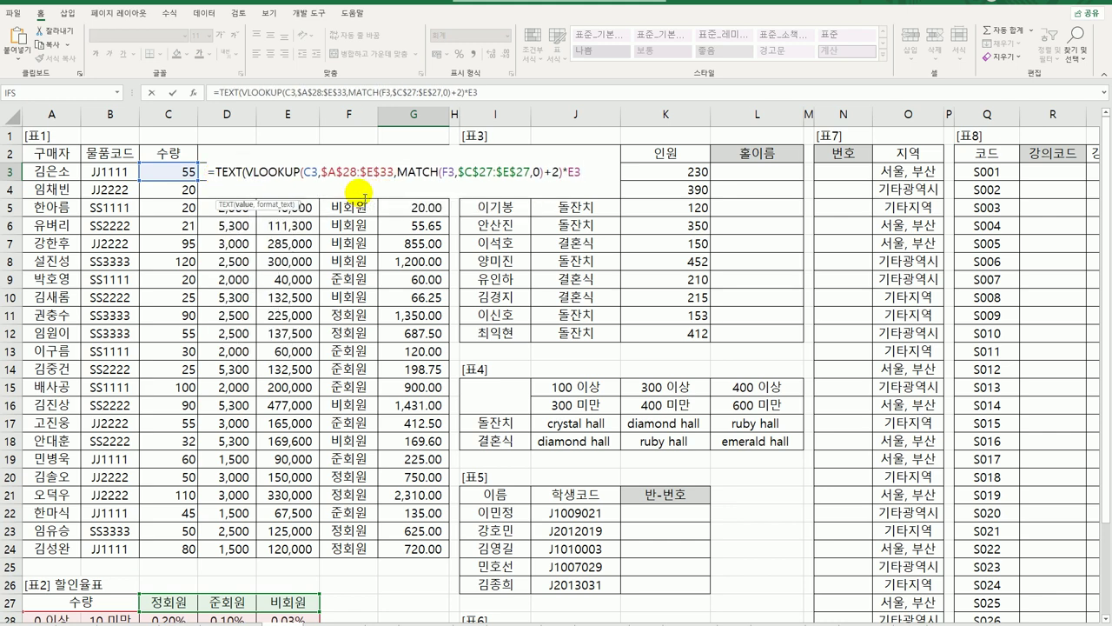
Give TEXT the format "#,##0점" as its second argument in G3, and fill the formula down to G24.
type(",#,##0")
left_click(584, 171)
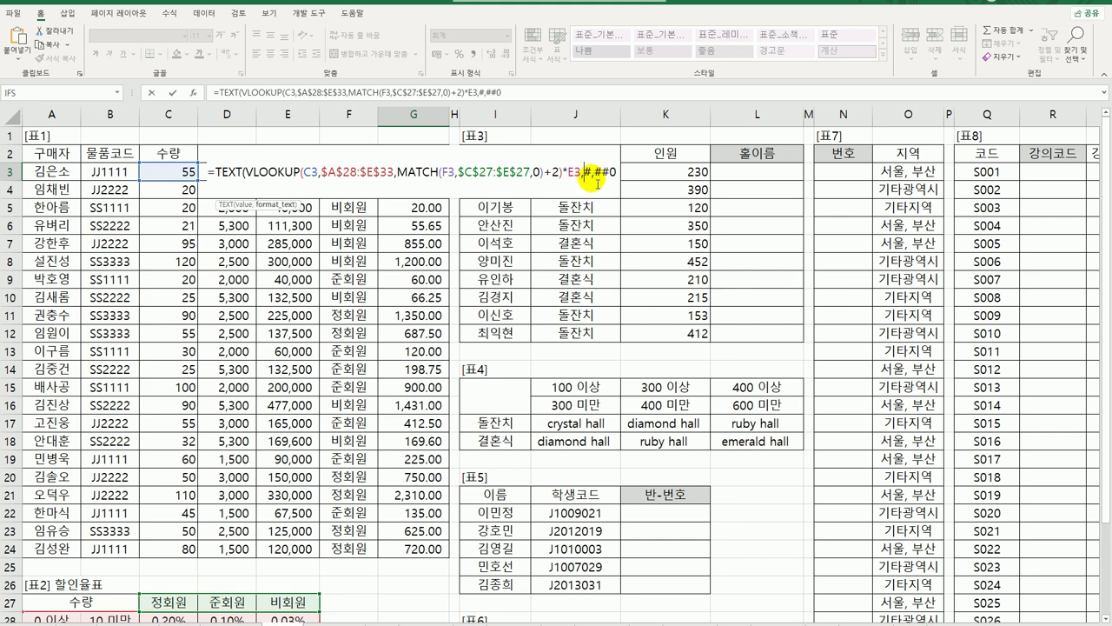
type("\"")
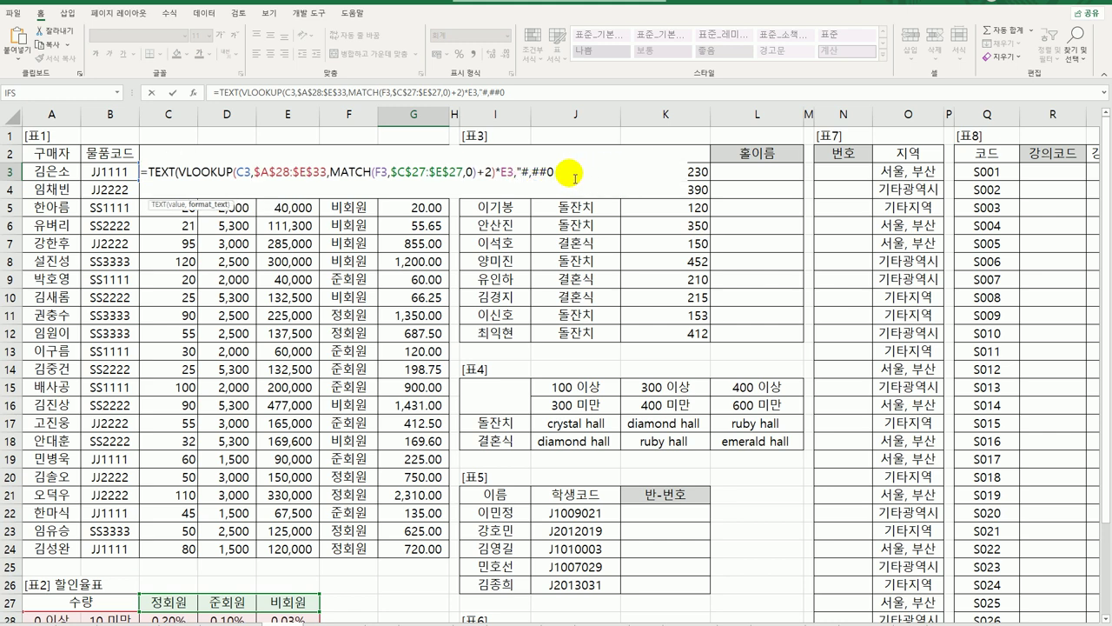
left_click(579, 177)
type("점\"")
key("Return")
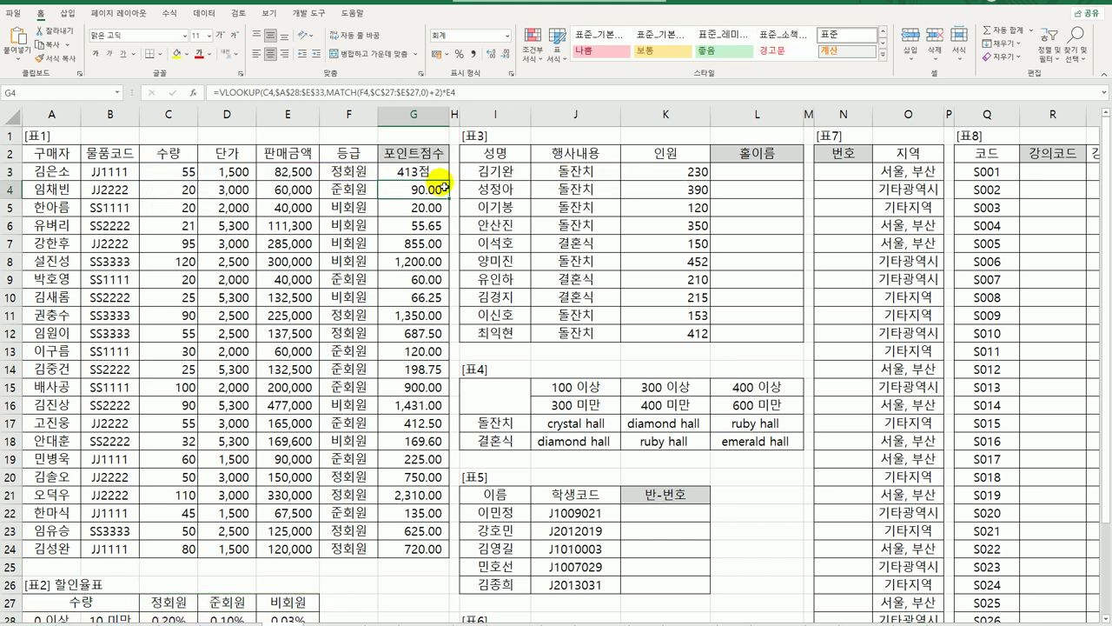
left_click(424, 171)
double_click(449, 180)
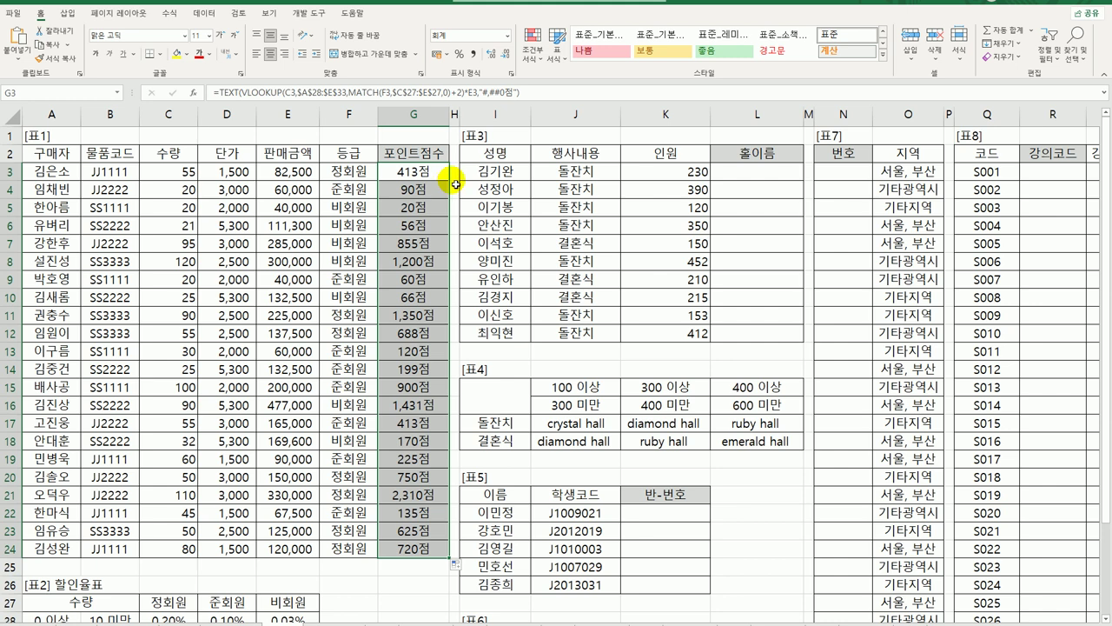
Examine 표4's headcount brackets and the hall names listed for 돌잔치 and 결혼식.
left_click(734, 178)
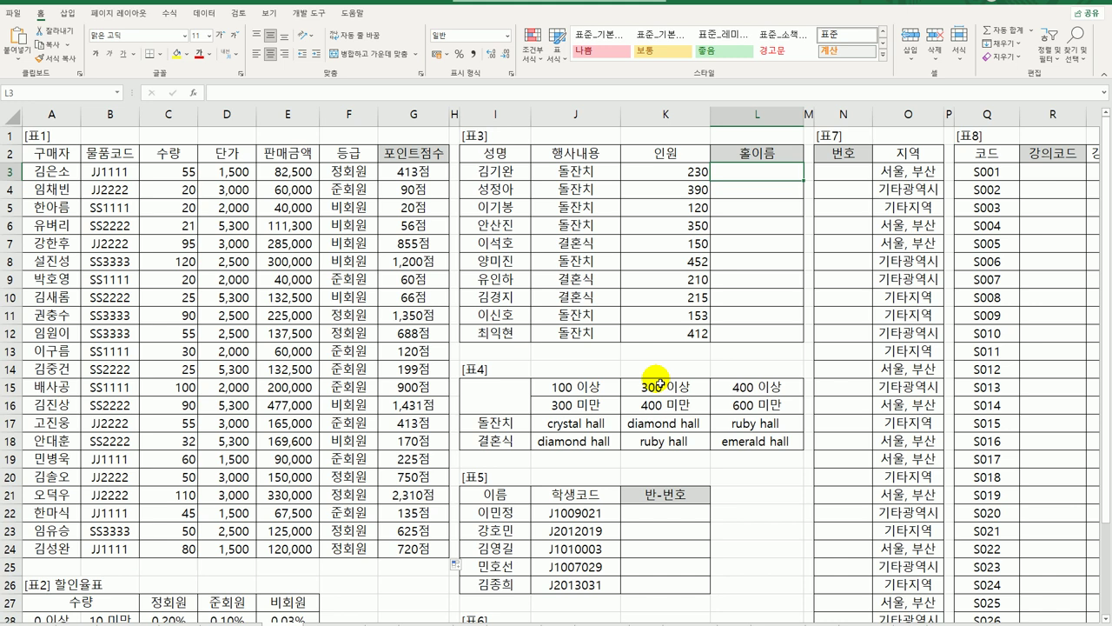
left_click_drag(580, 387, 761, 396)
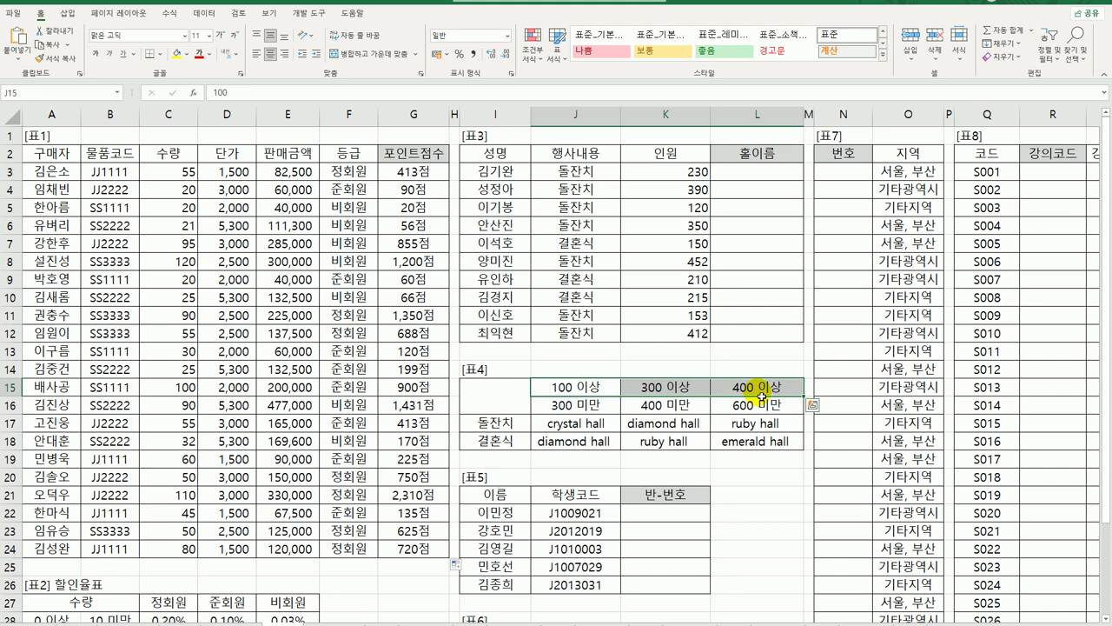
left_click(522, 425)
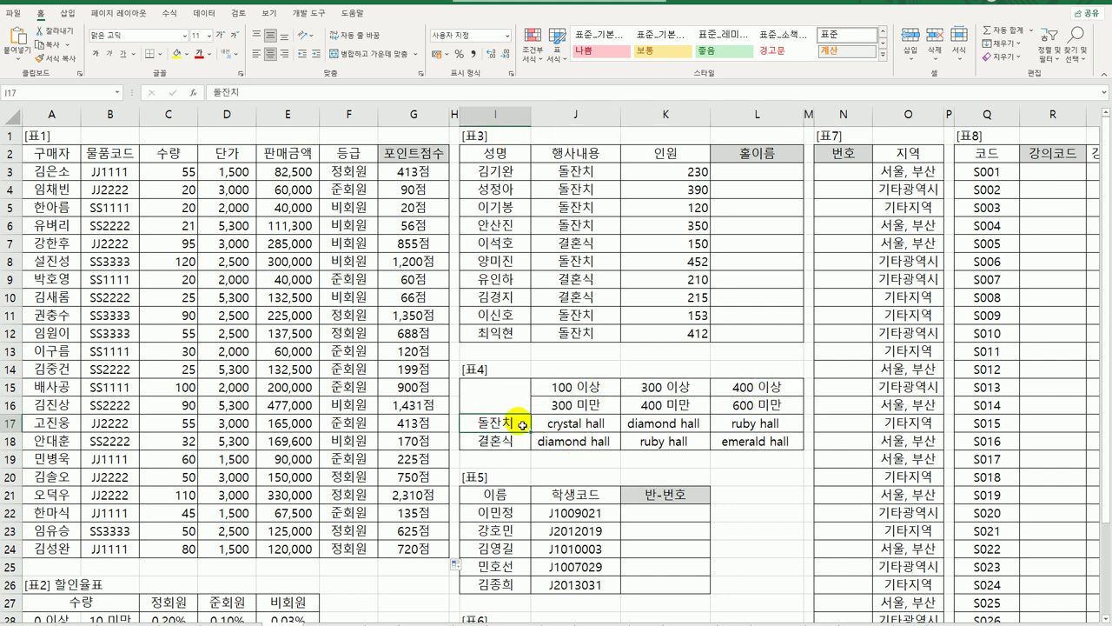
left_click(576, 431)
left_click(495, 444)
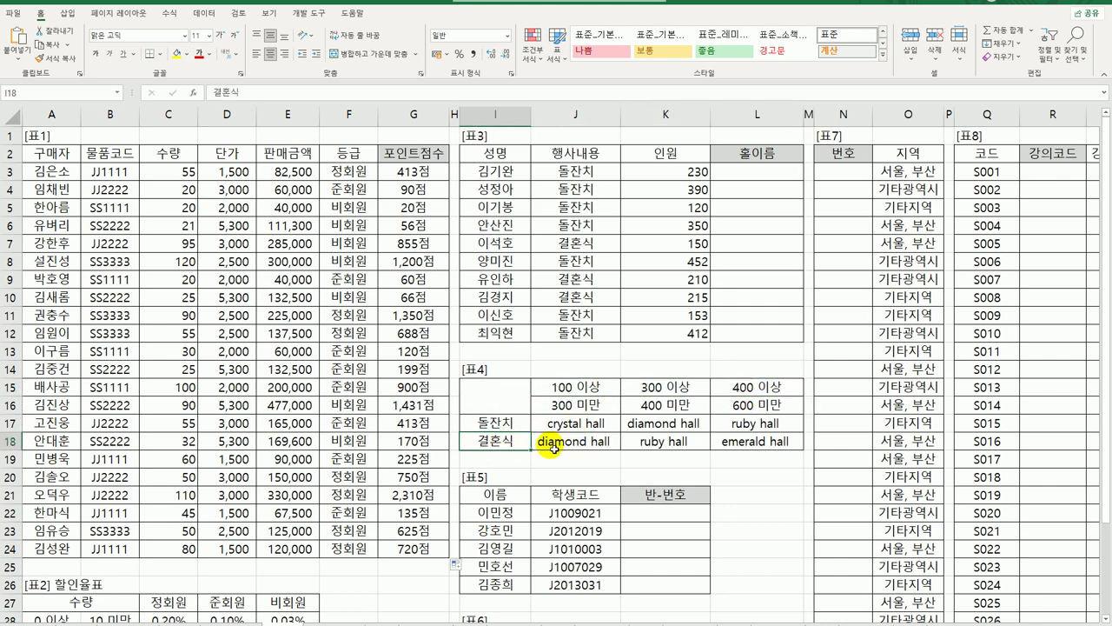
left_click(584, 445)
left_click_drag(583, 445, 740, 444)
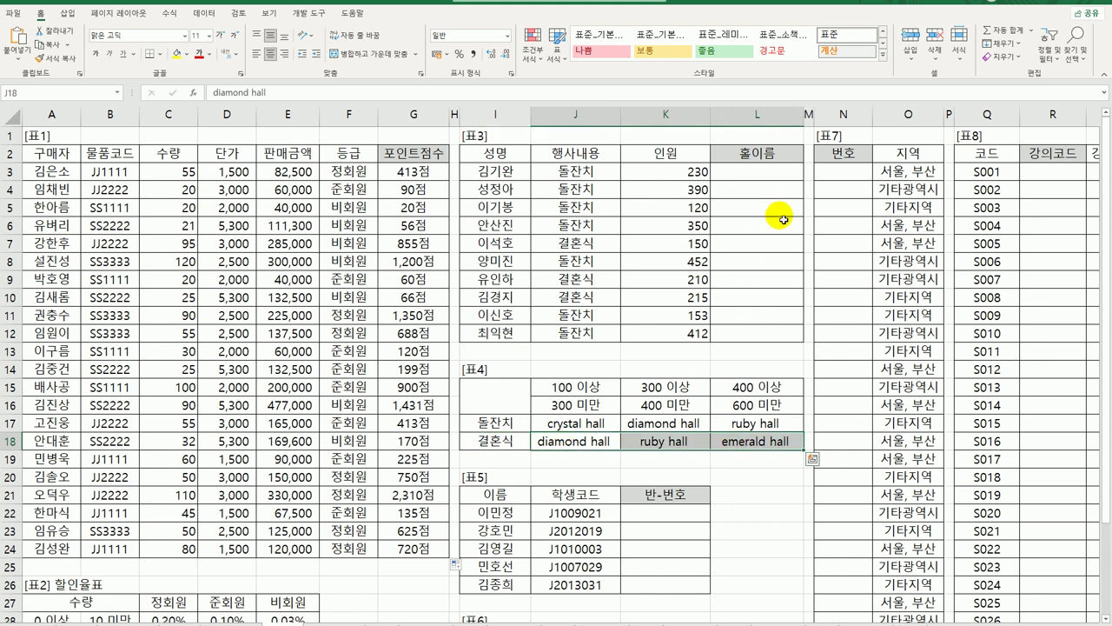
Start a MATCH formula in the first 홀이름 cell, L3, with the 행사내용 in J3 as its lookup value.
left_click(757, 180)
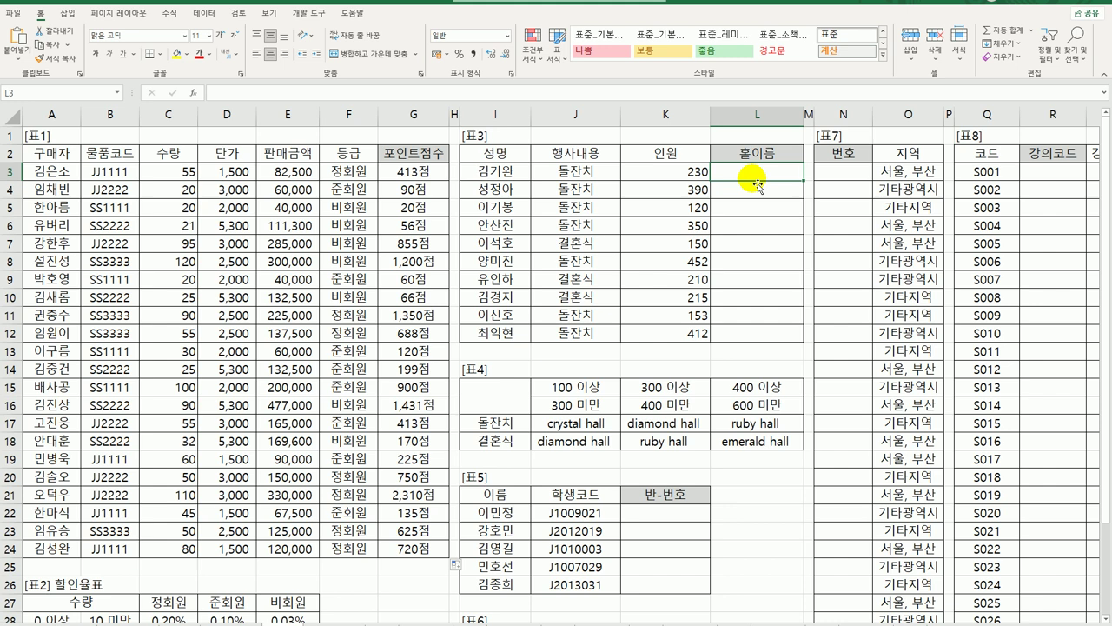
type("=")
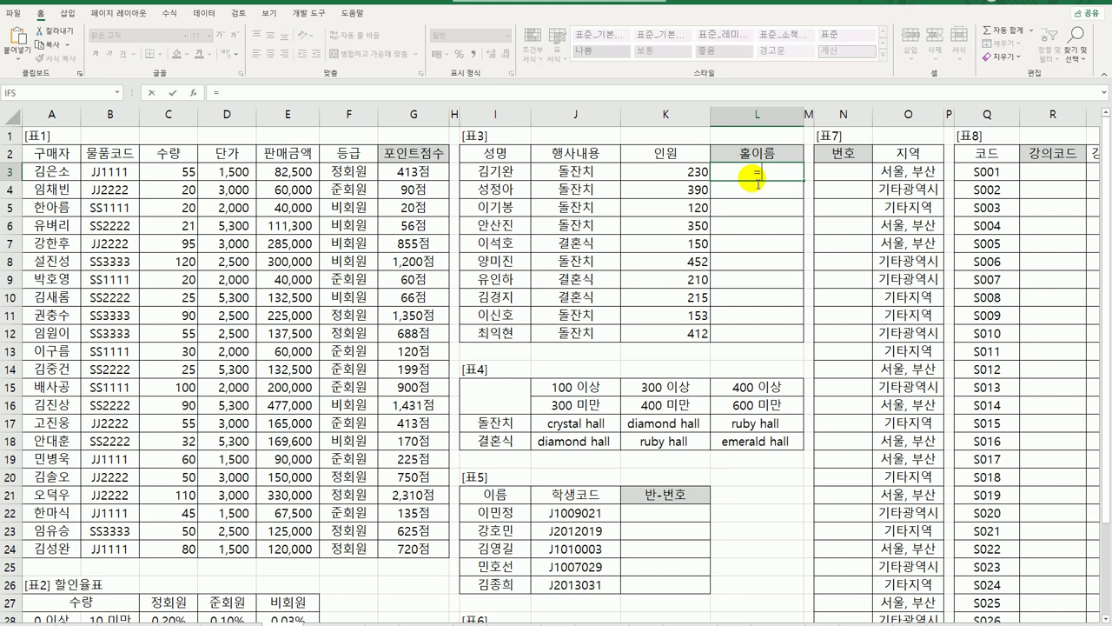
type("ma")
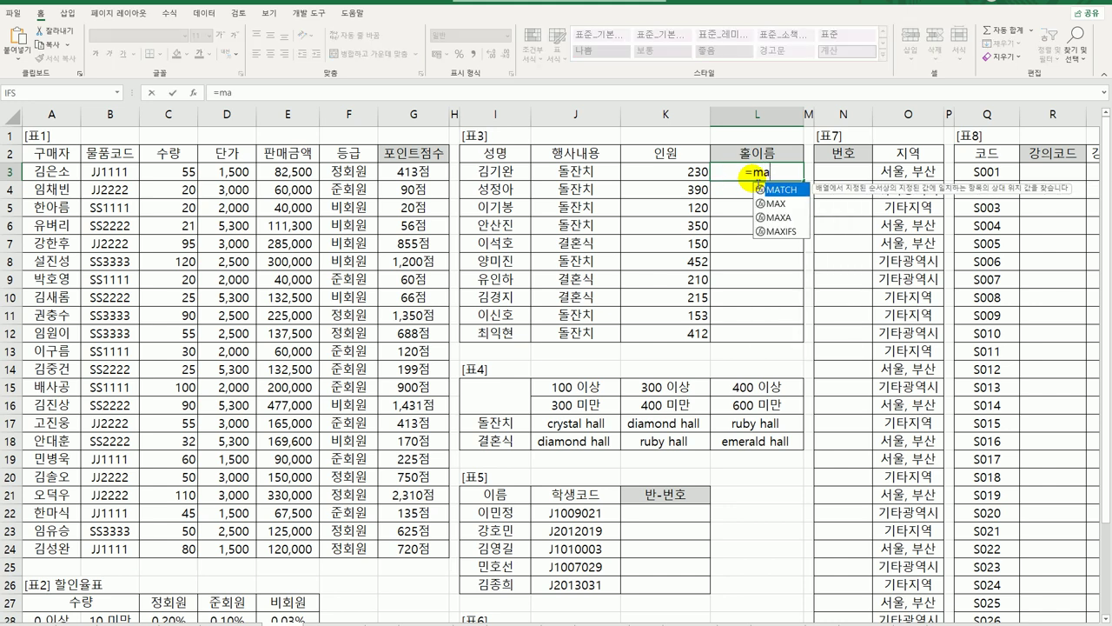
key("Tab")
left_click(601, 174)
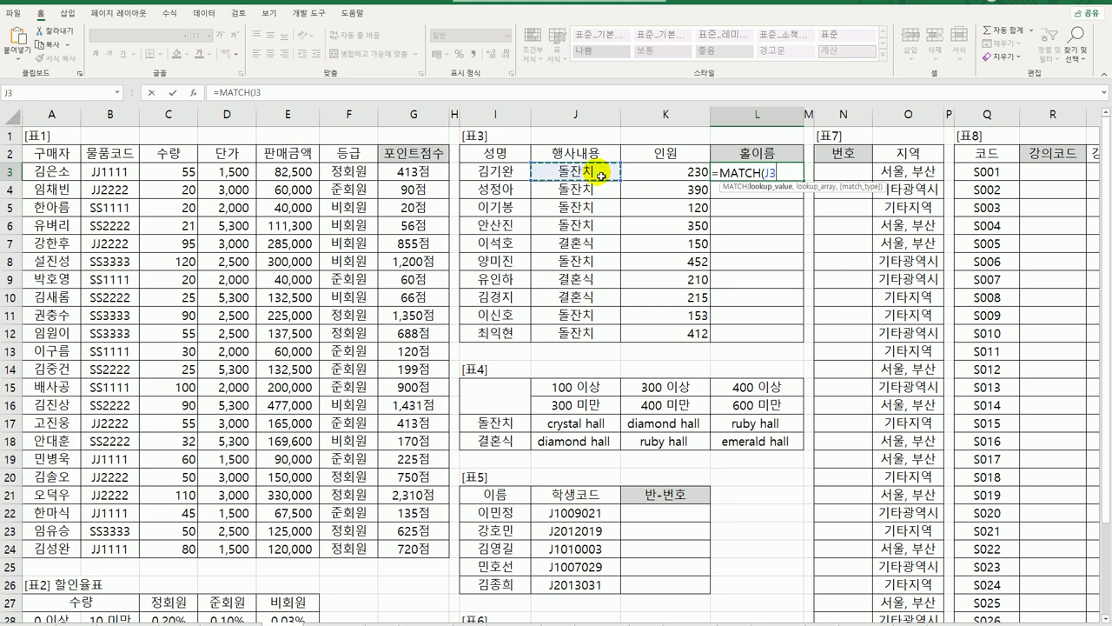
type(",")
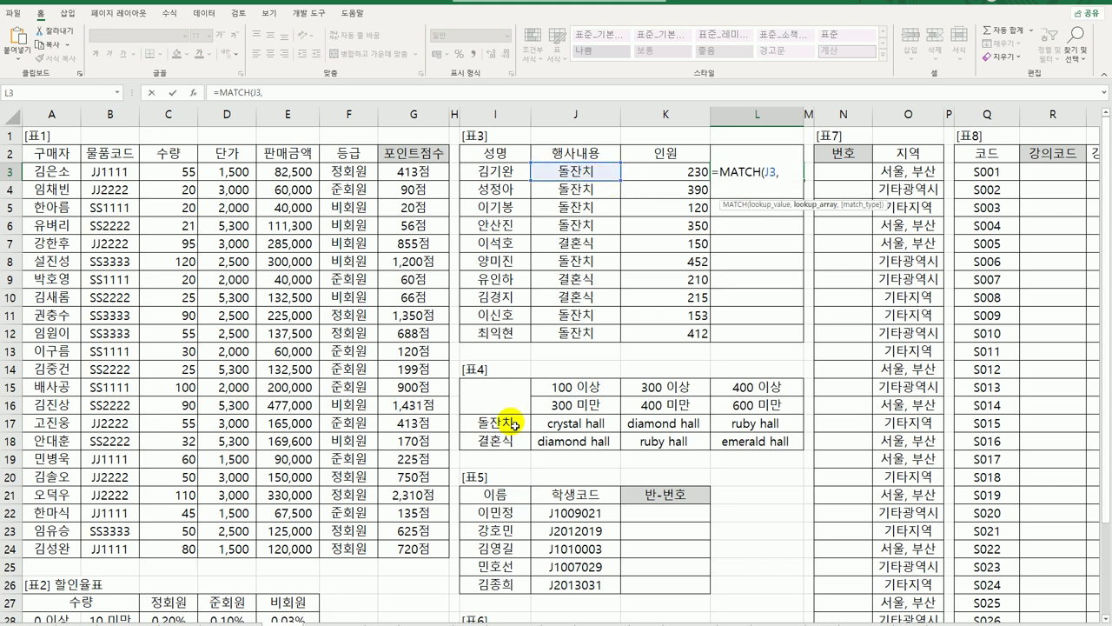
Complete the MATCH with 표4's event names $I$17:$I$18 and match type 0, and fill it from L3 down to L12.
left_click_drag(513, 425, 514, 440)
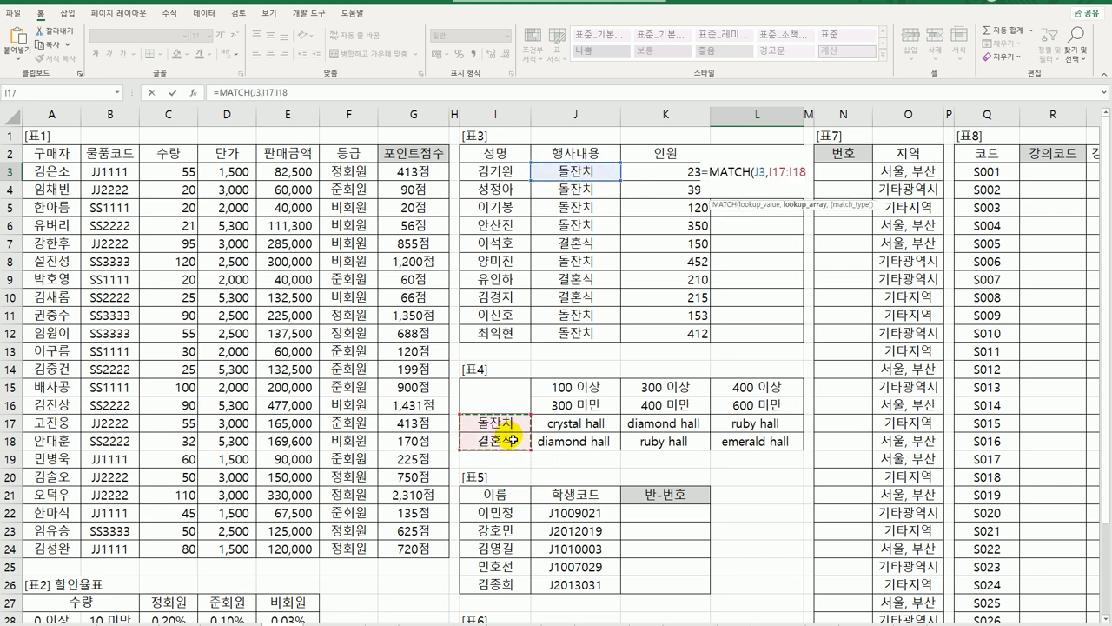
key("F4")
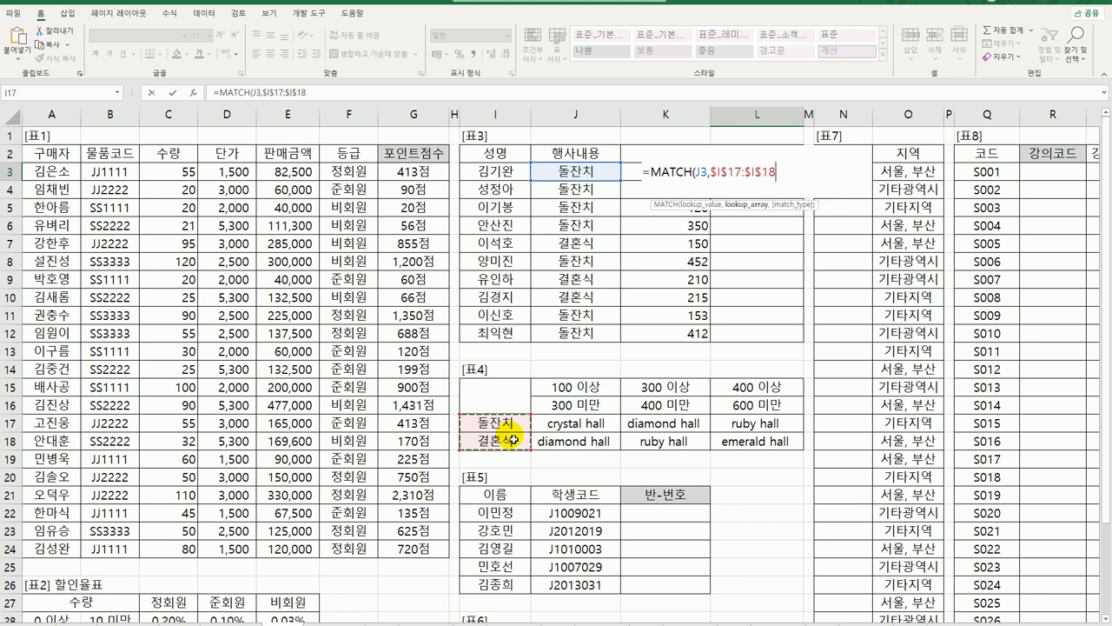
type(",0")
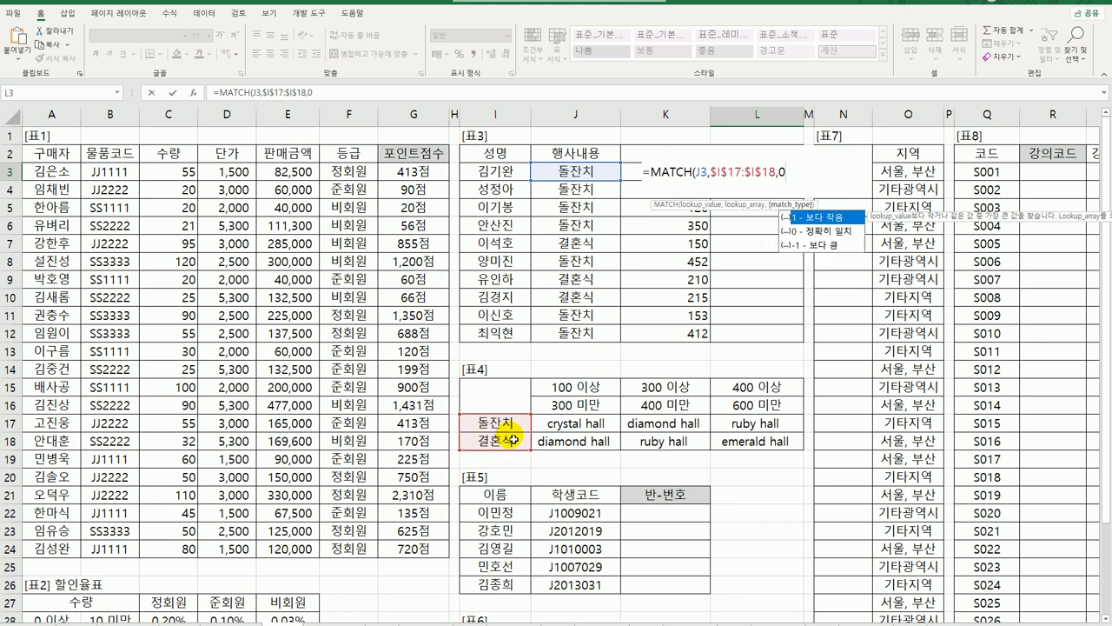
type(")")
key("Return")
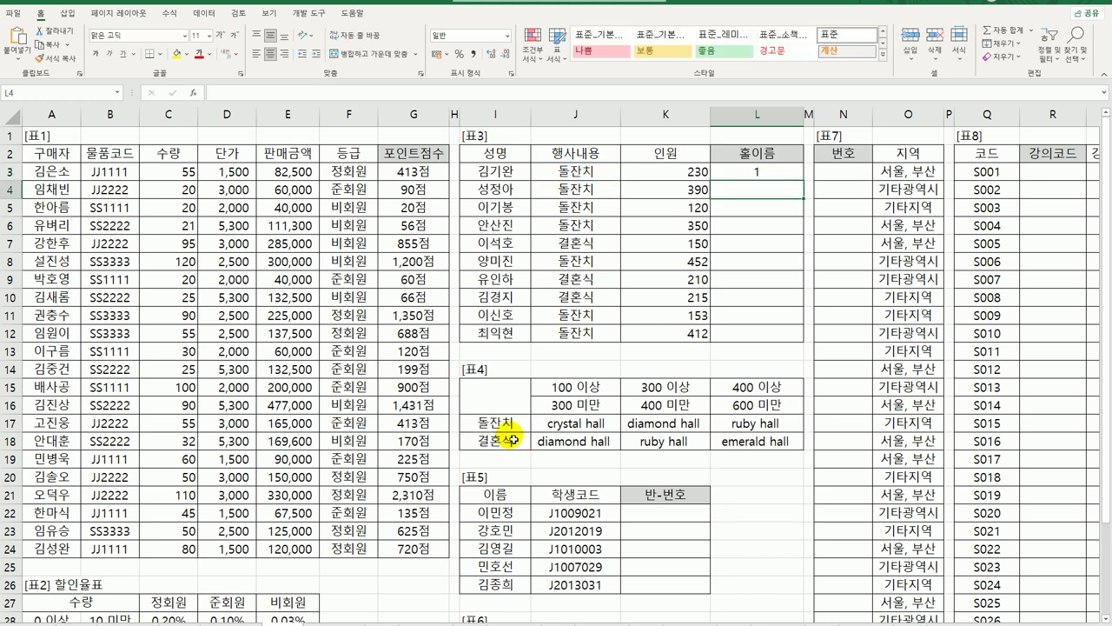
left_click(774, 174)
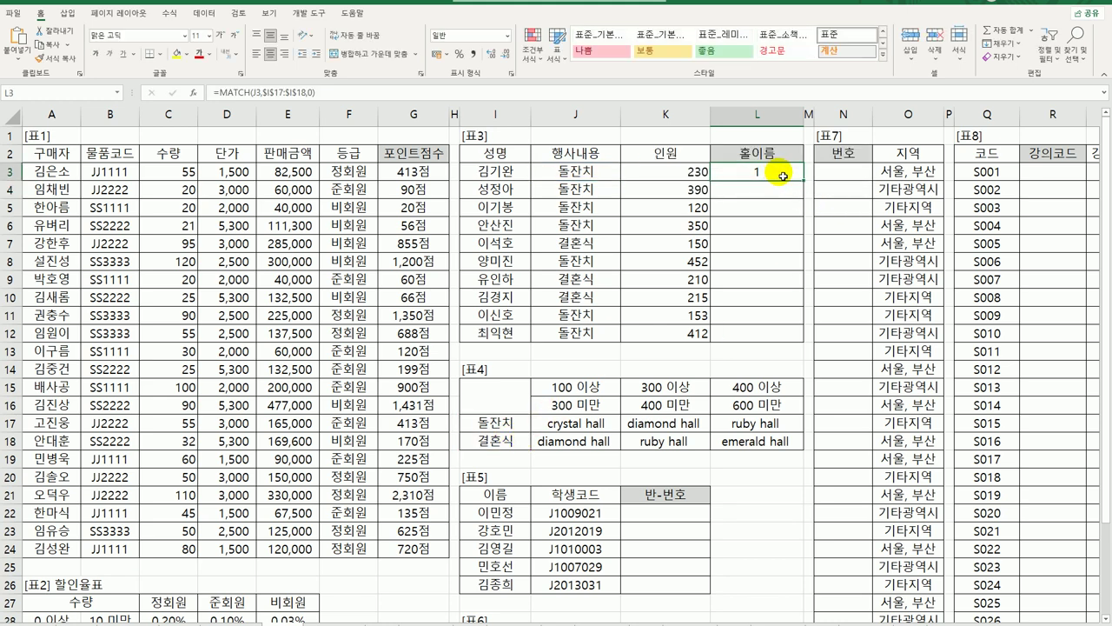
left_click_drag(805, 183, 787, 348)
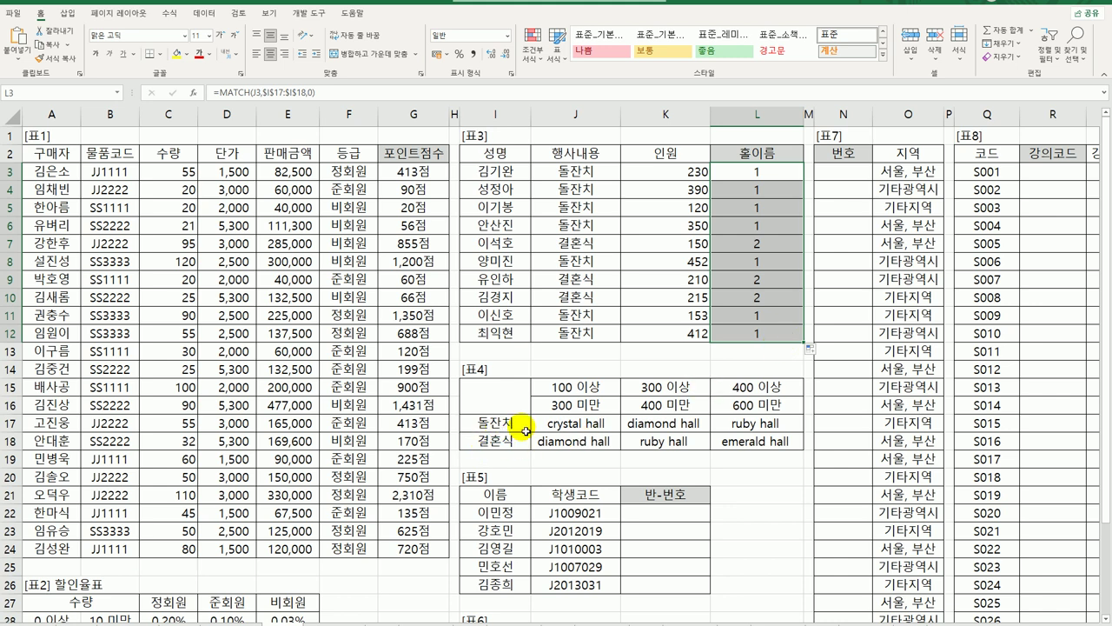
Add 2 to the MATCH result in L3 and fill the formula down to L12.
double_click(769, 171)
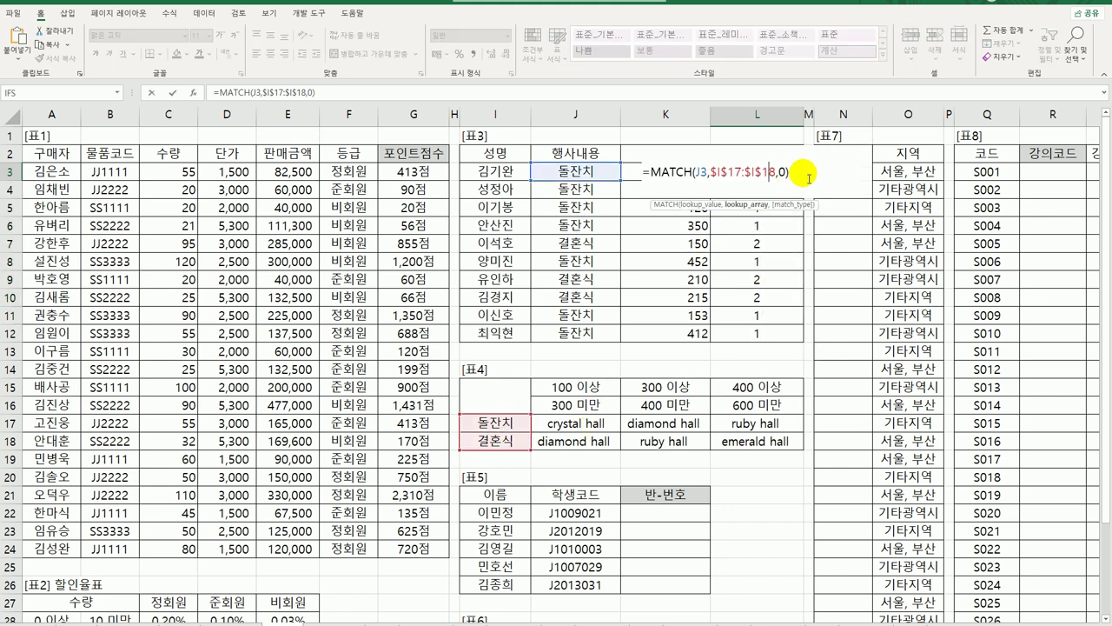
type("+2")
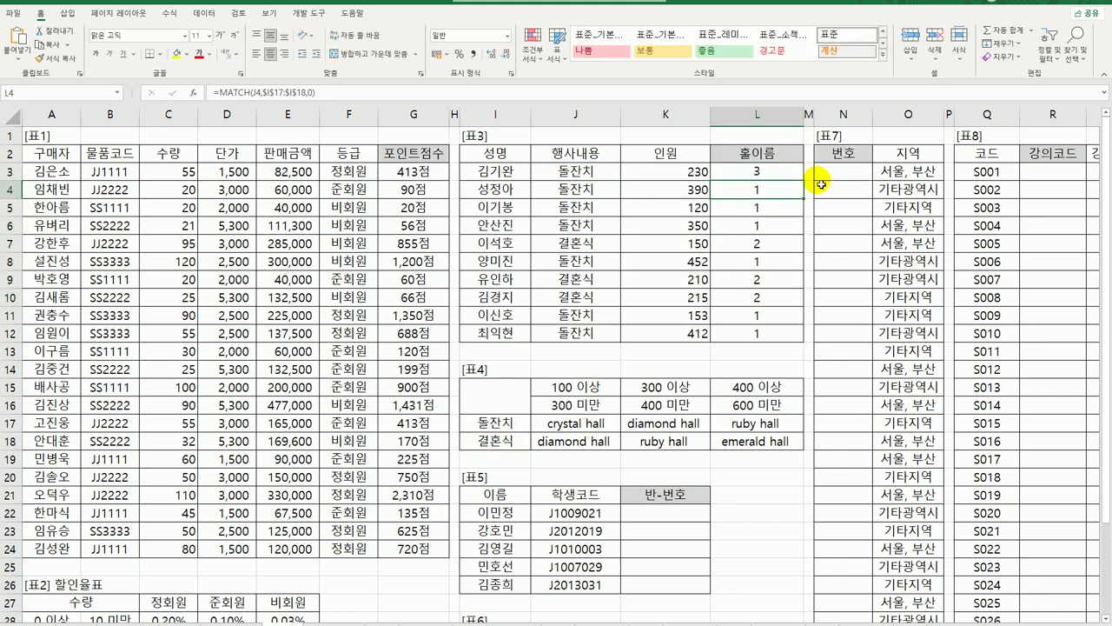
key("Return")
left_click(776, 173)
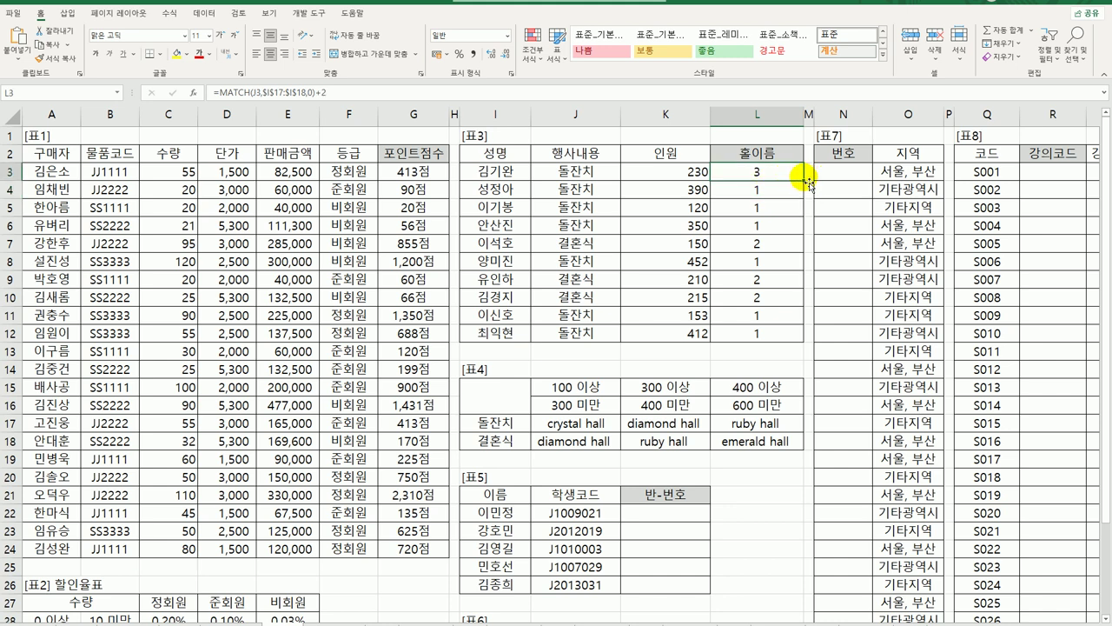
left_click_drag(809, 182, 786, 337)
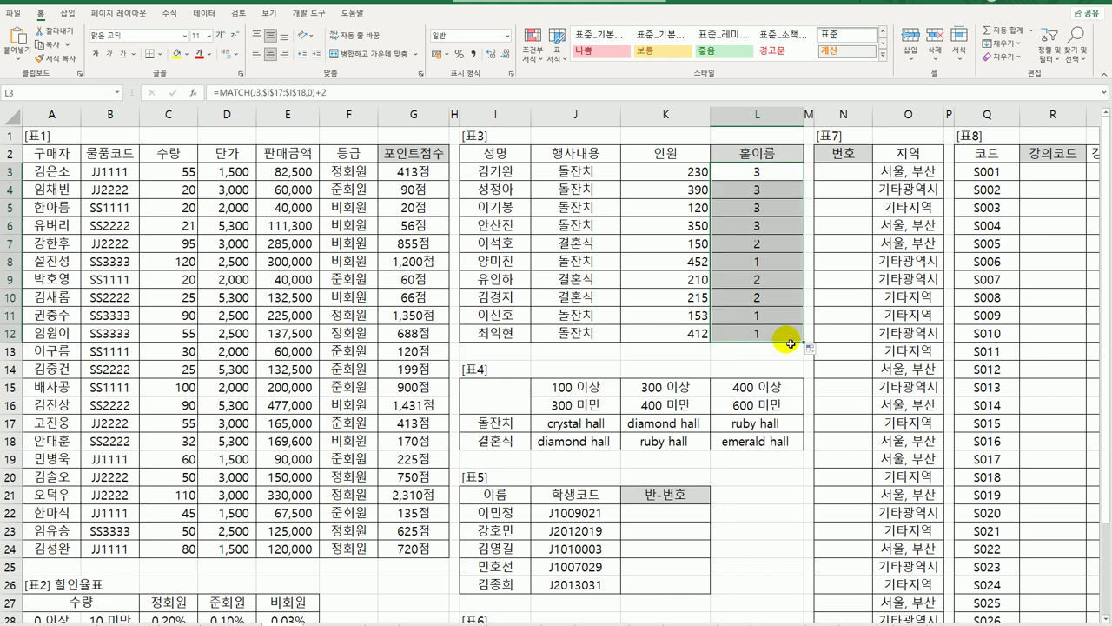
Insert HLOOKUP before MATCH in the L3 formula, with the 인원 in K3 as its lookup value.
left_click(754, 177)
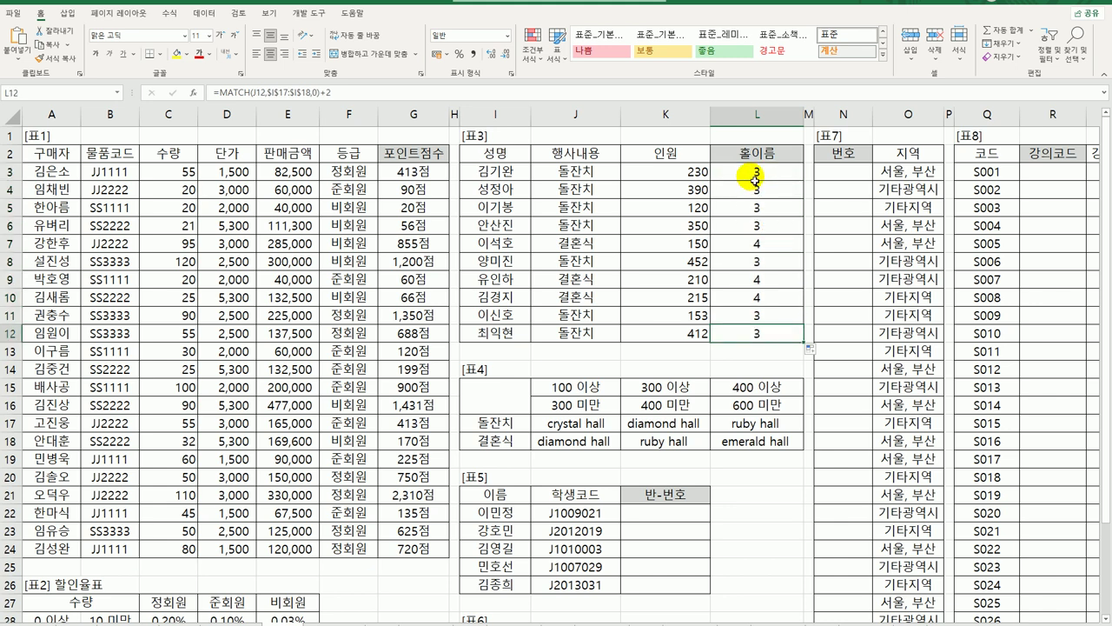
double_click(743, 174)
left_click(647, 172)
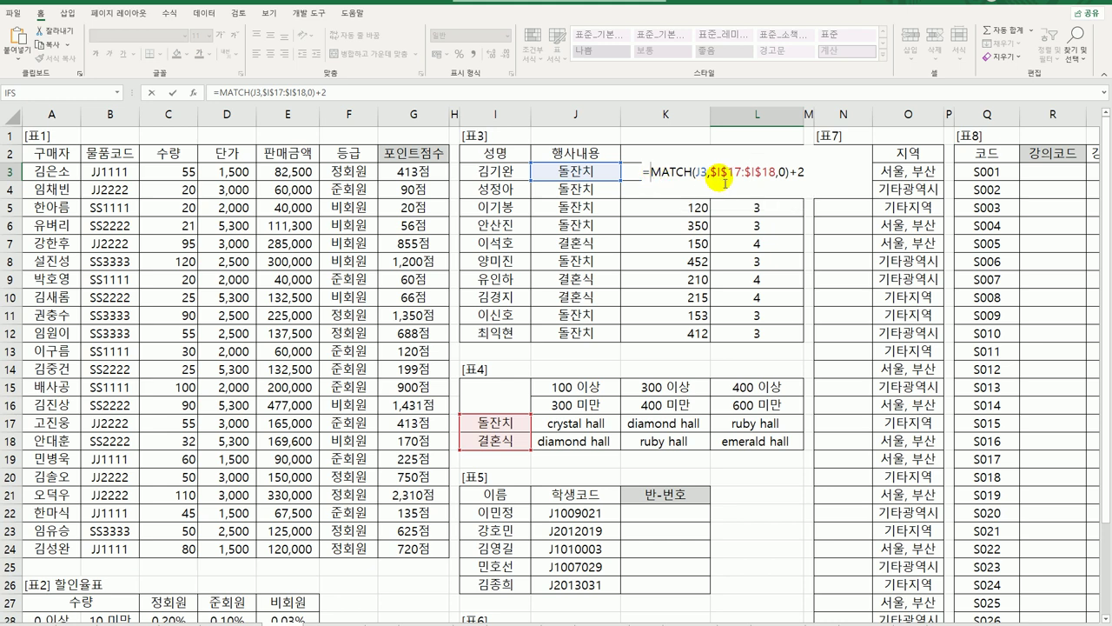
type("HL")
key("Tab")
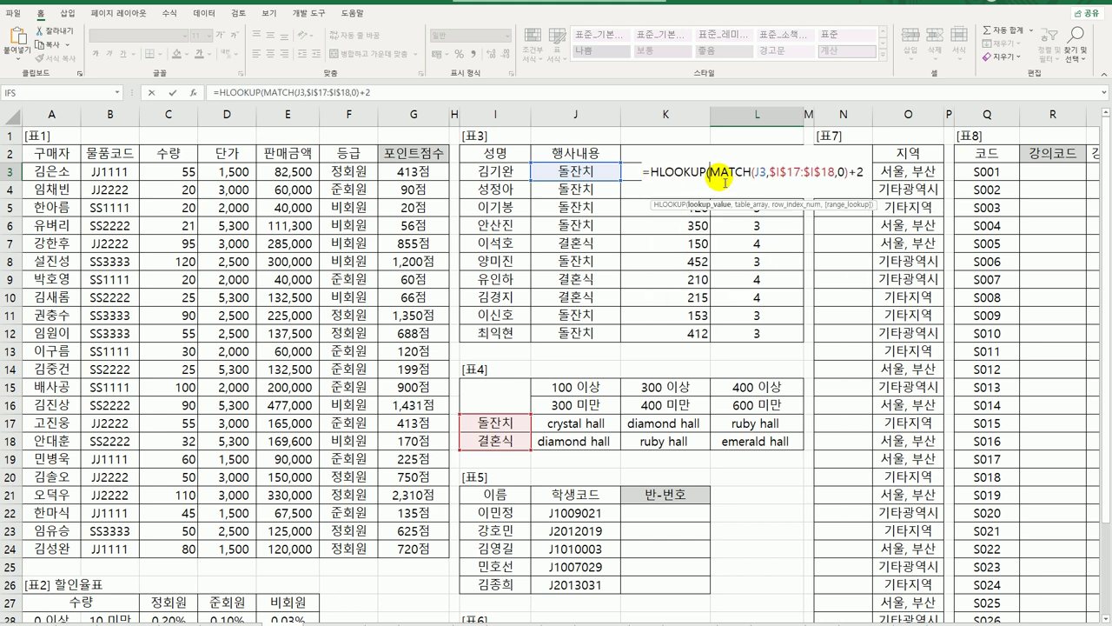
left_click(637, 175)
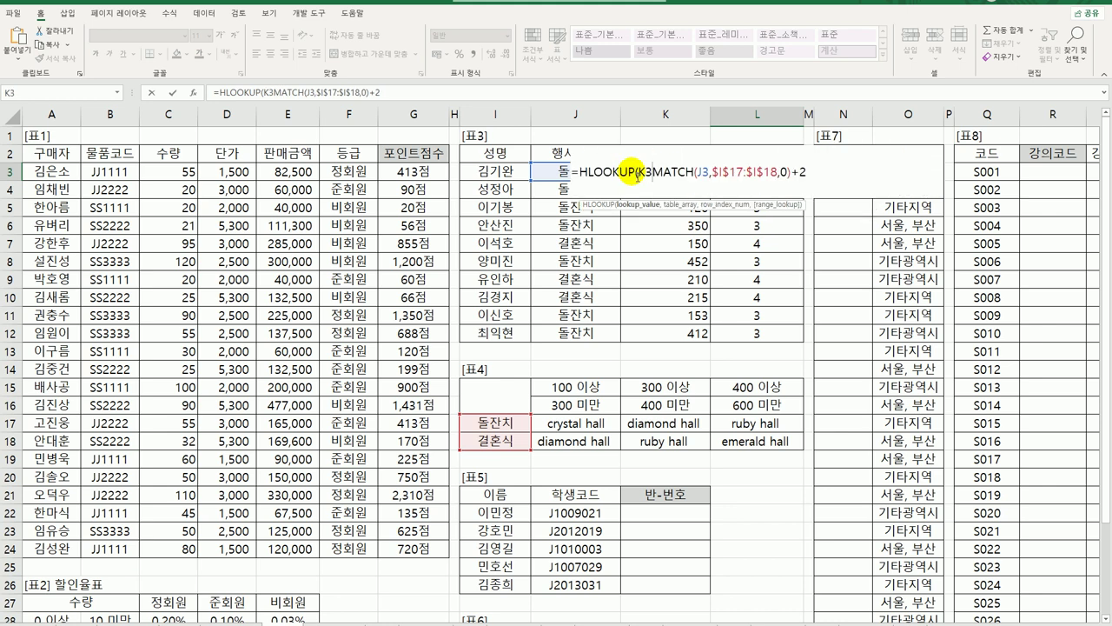
type(",")
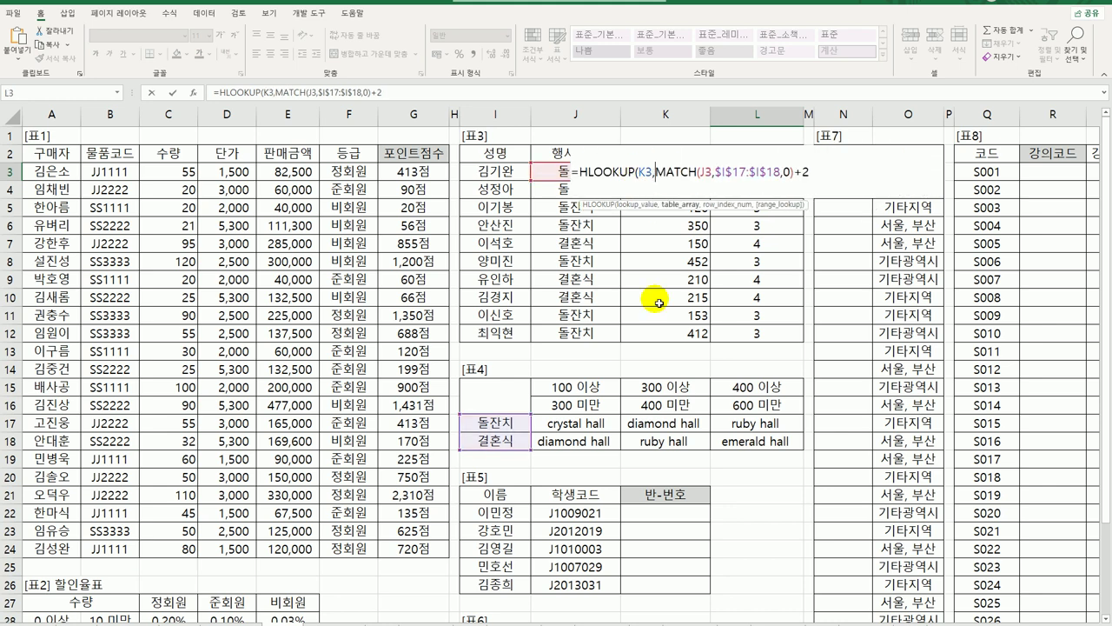
Complete L3's HLOOKUP with 표4's range $J$15:$L$18 and the MATCH plus 2 as row index, and fill it down to L12.
left_click_drag(575, 386, 737, 448)
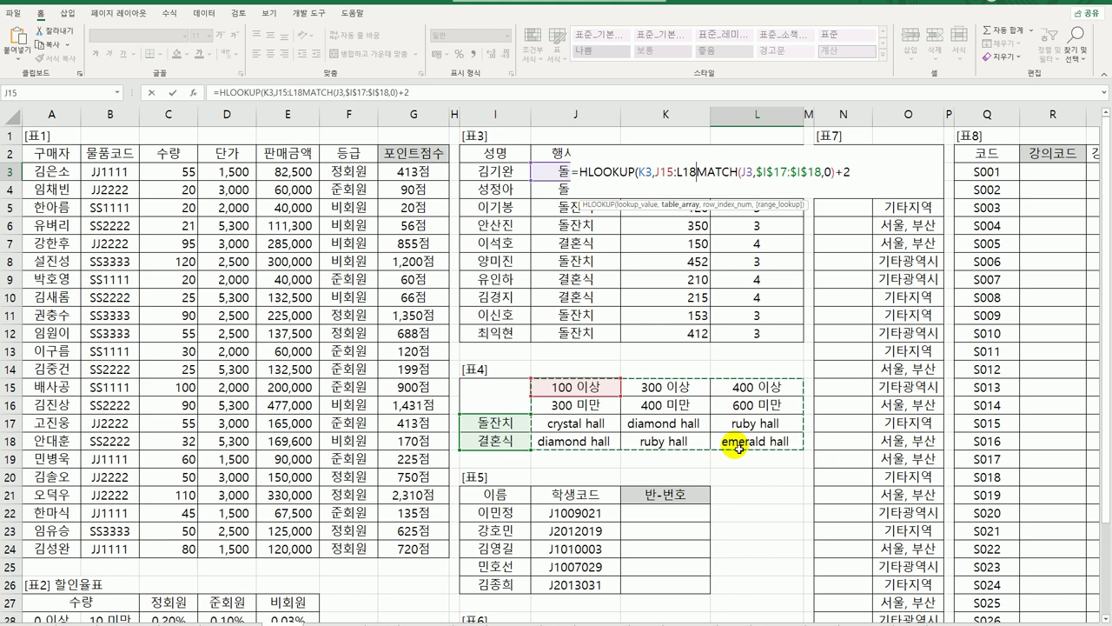
key("F4")
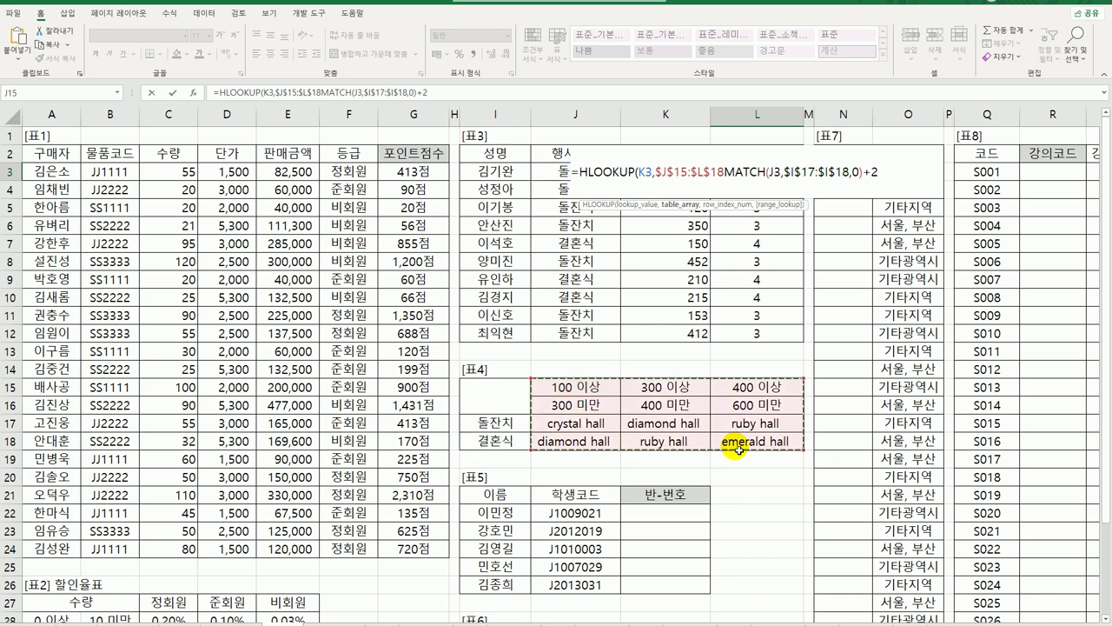
type(",0")
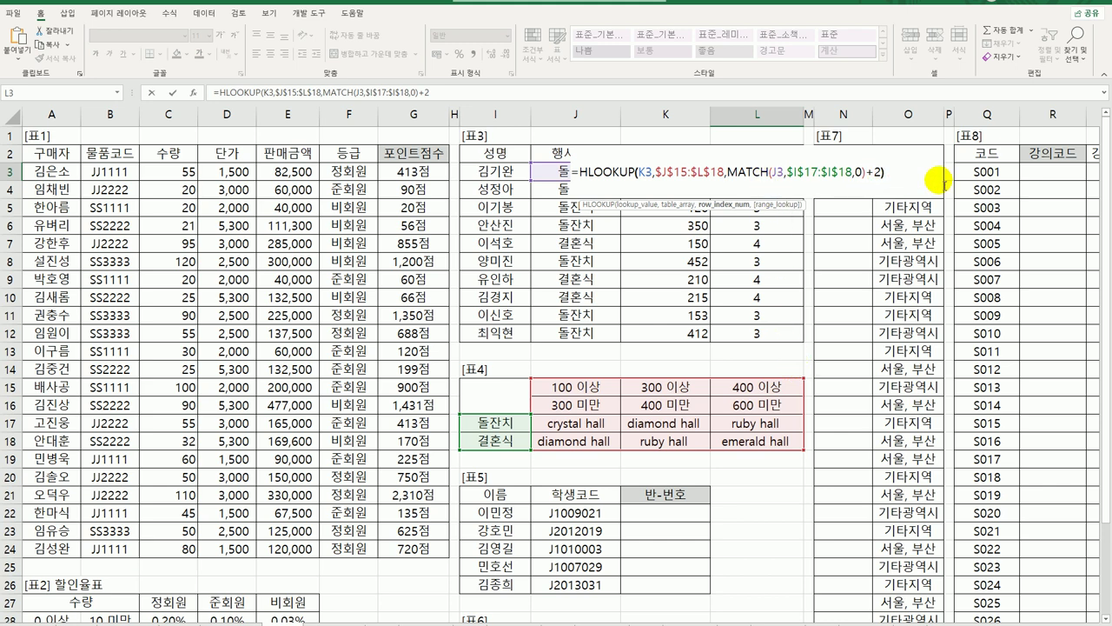
type(")")
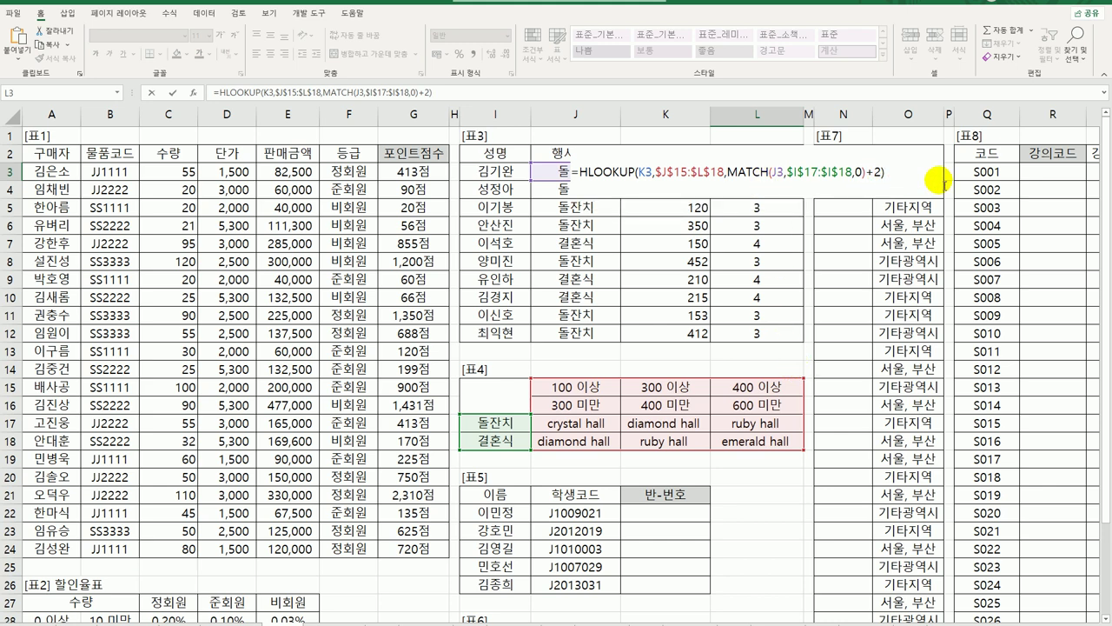
key("Return")
key("Up")
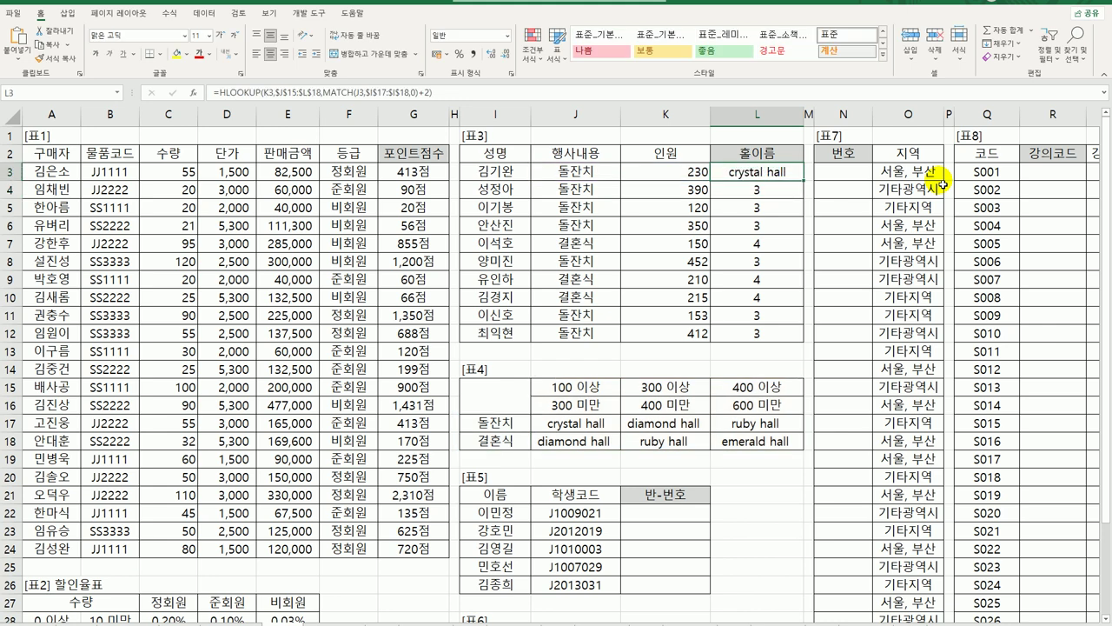
left_click_drag(804, 180, 793, 339)
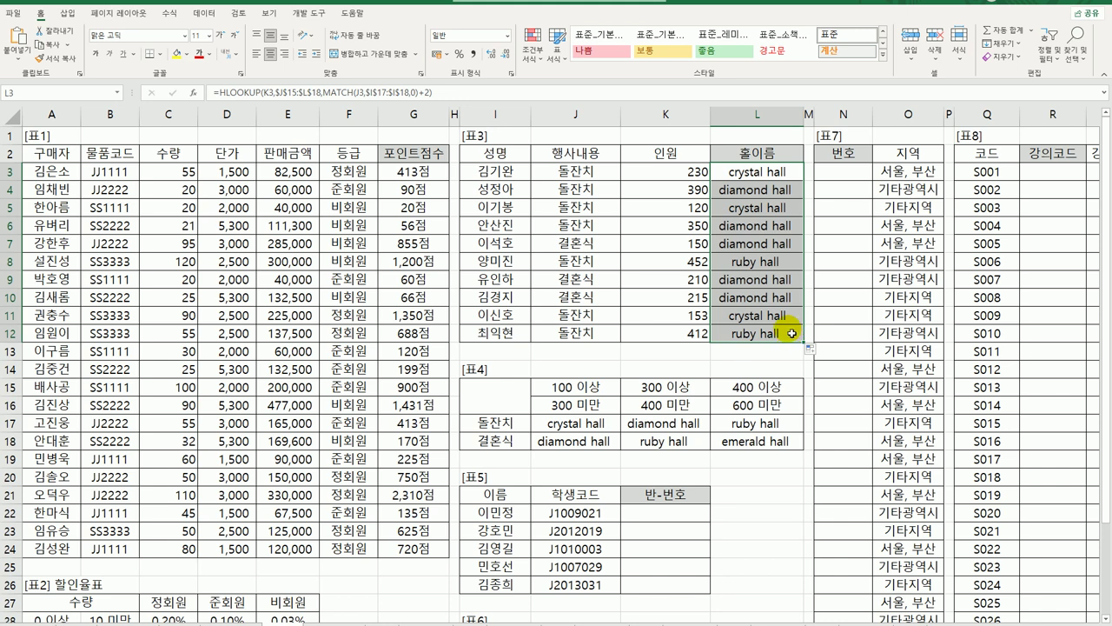
Wrap the HLOOKUP formula in L3 in PROPER and fill it down the 홀이름 column to L12.
double_click(737, 172)
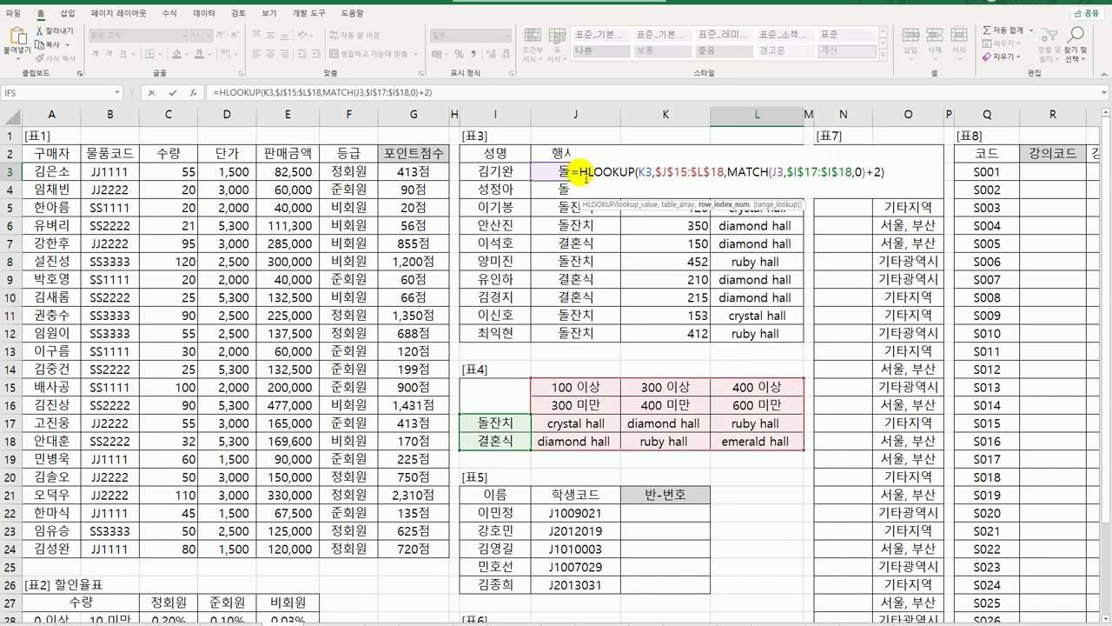
left_click(565, 171)
type("pro")
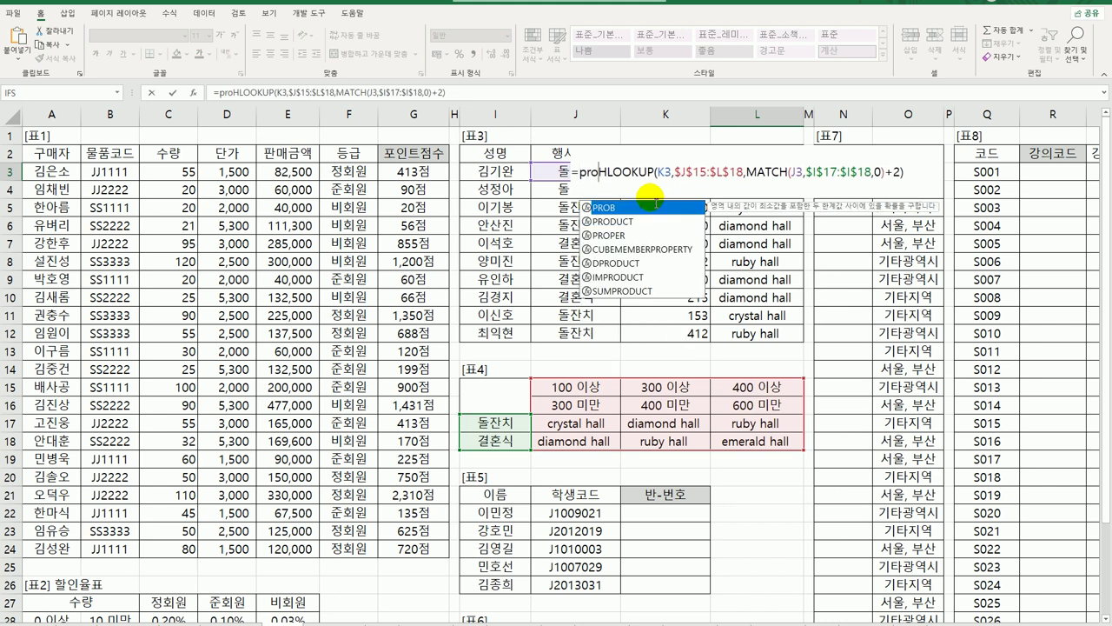
key("Down")
key("Down")
key("Tab")
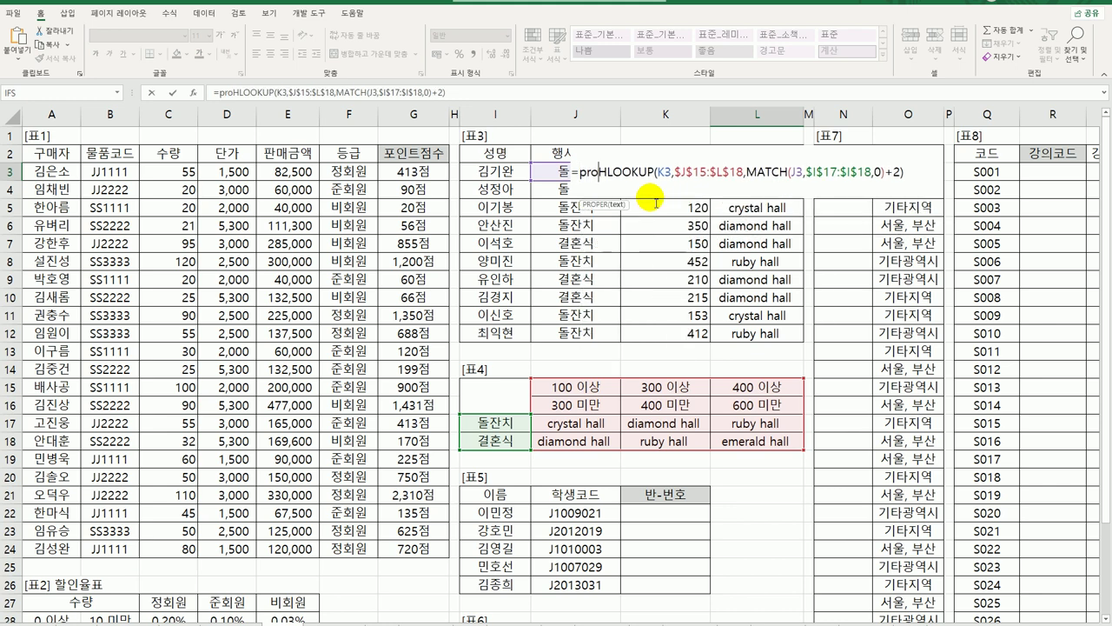
key("End")
key("Return")
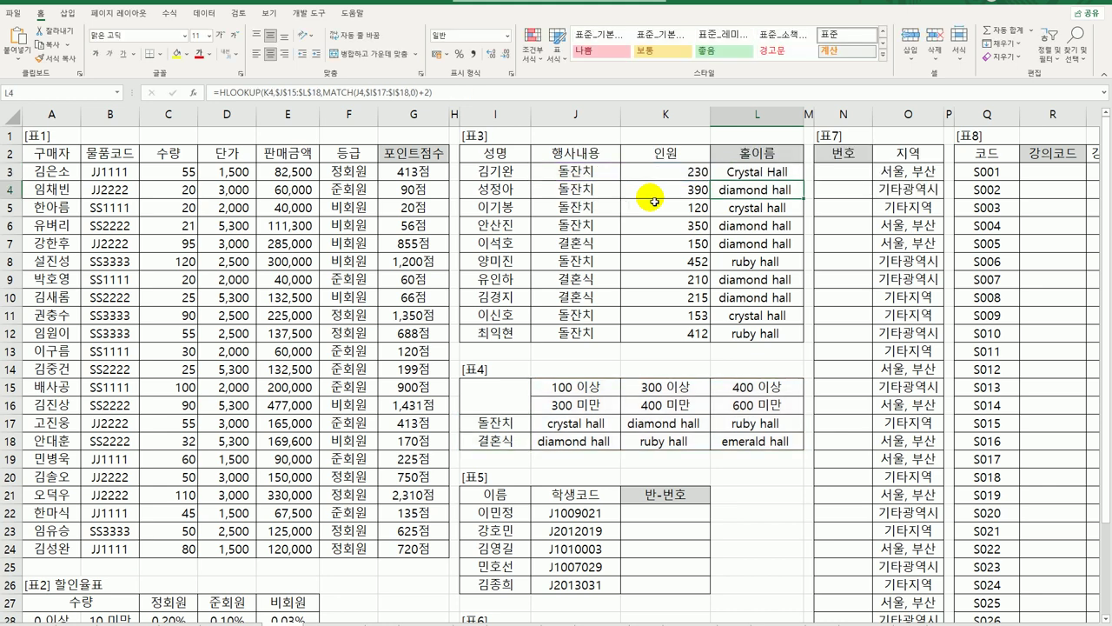
left_click(751, 170)
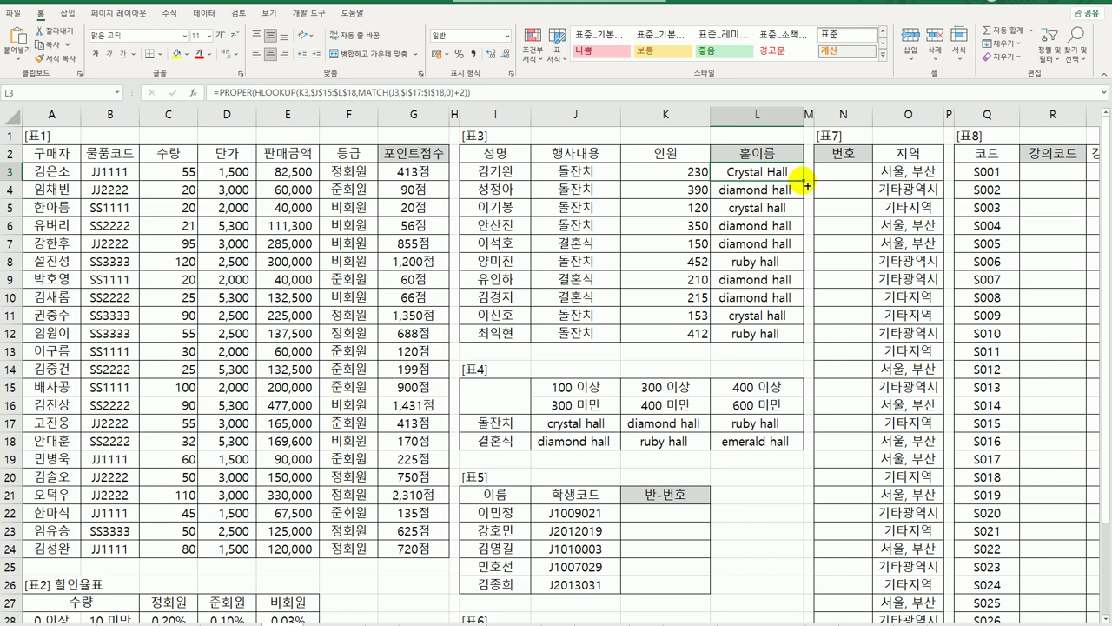
double_click(805, 181)
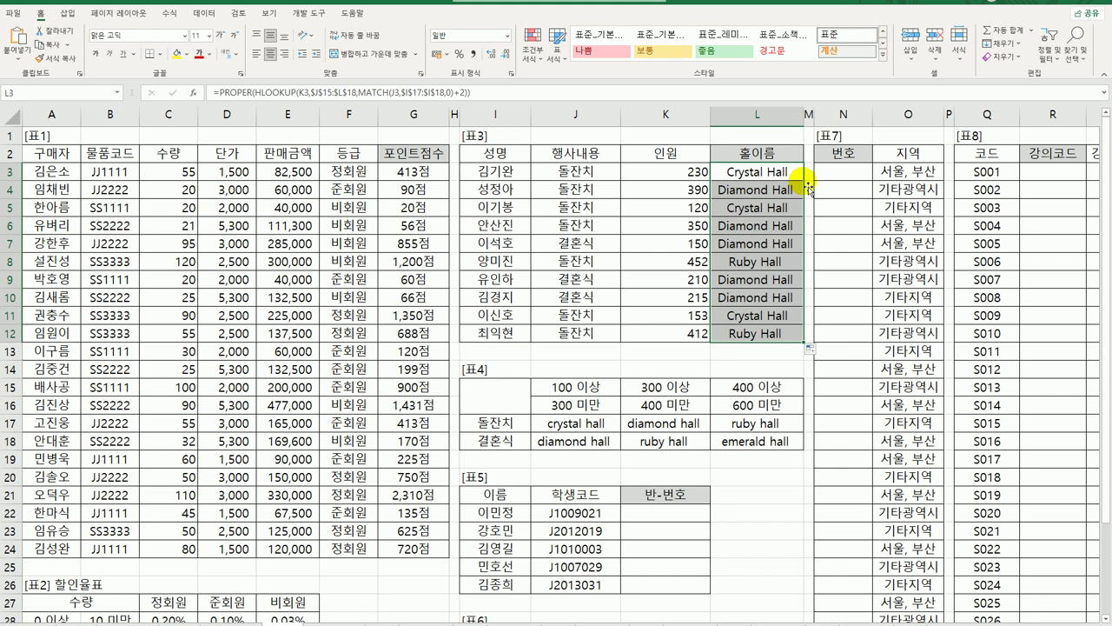
Enter a MID formula in 표5's first 반-번호 cell, K22, extracting 3 characters of the 학생코드 in J22 from position 3.
left_click(670, 520)
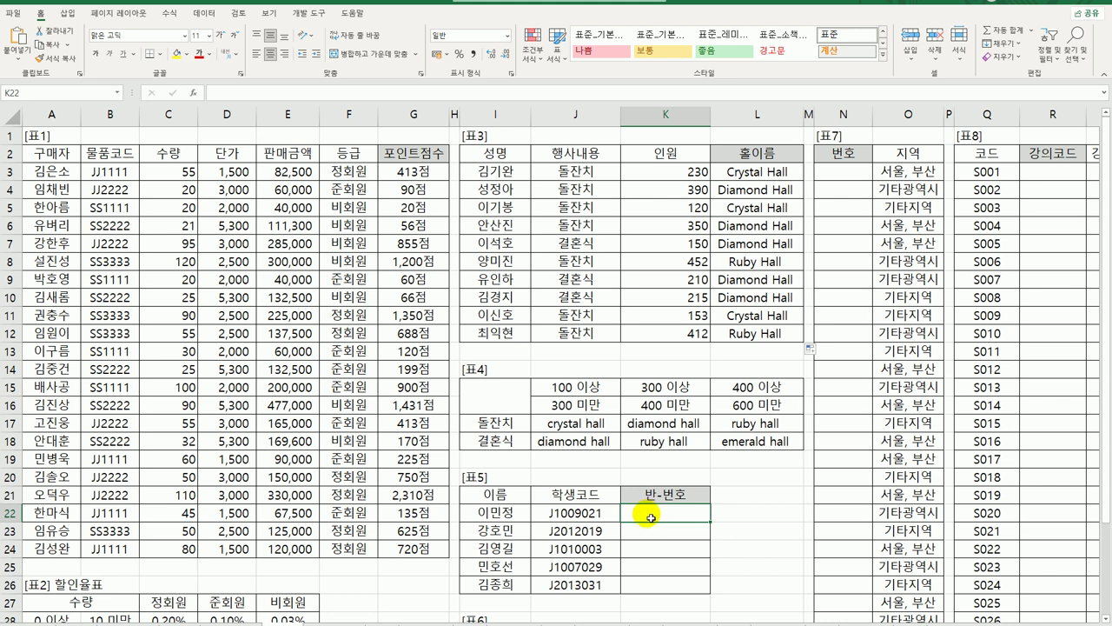
type("=m")
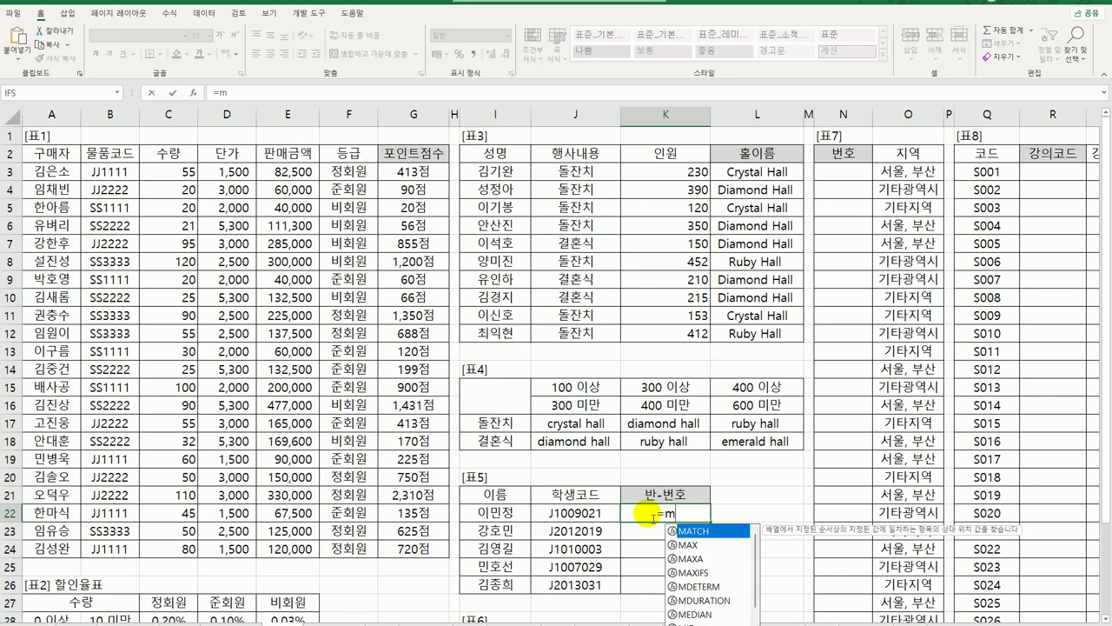
type("id(")
left_click(597, 516)
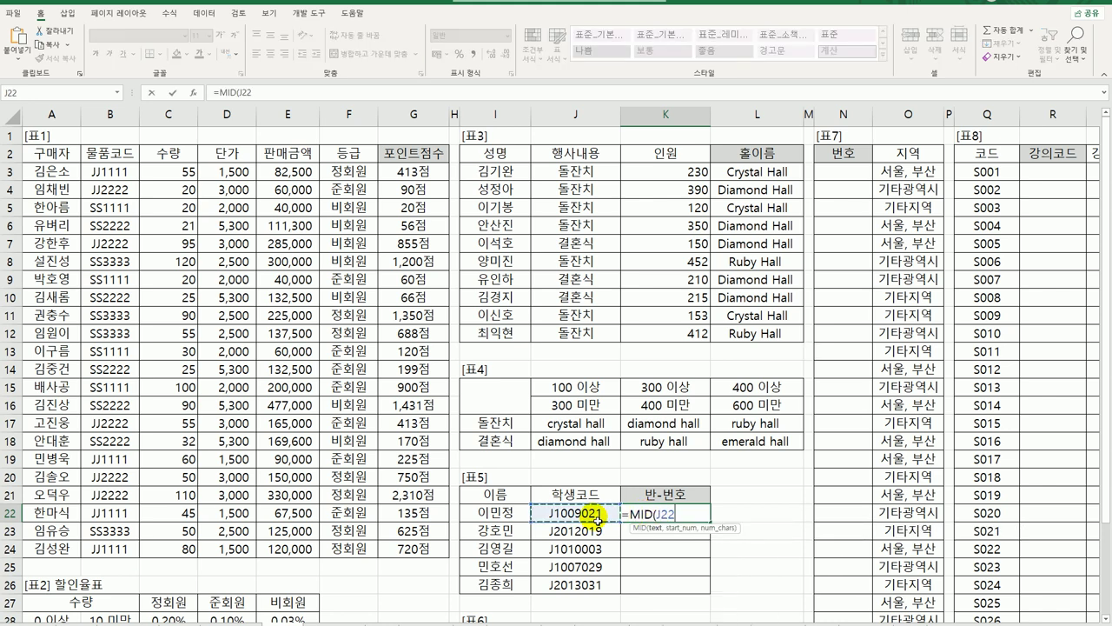
type(",")
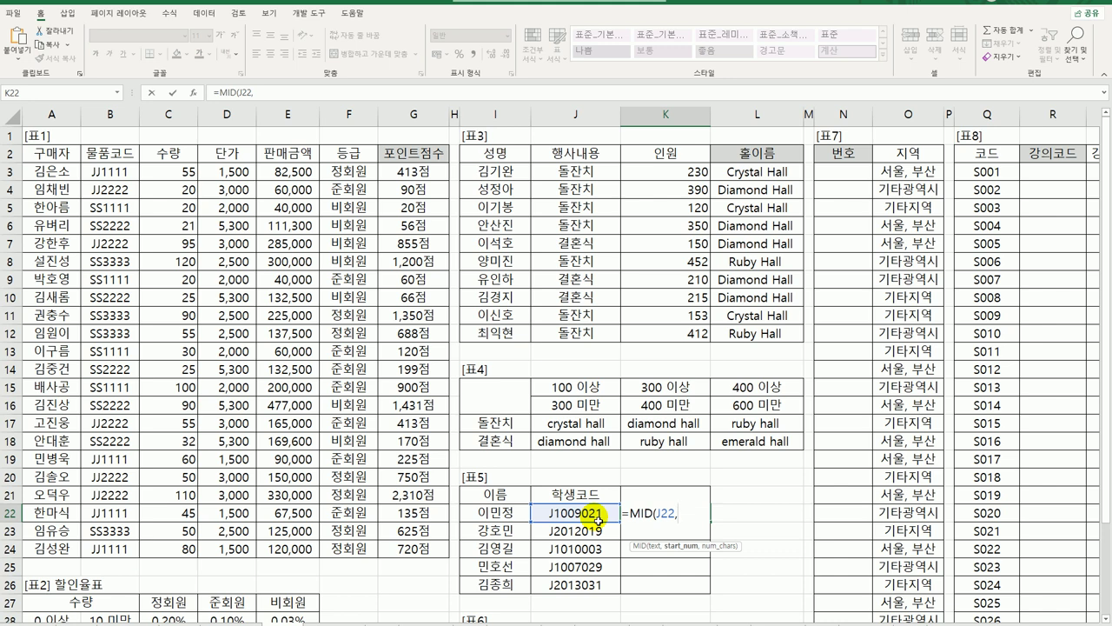
type("3,3")
key("ctrl+Return")
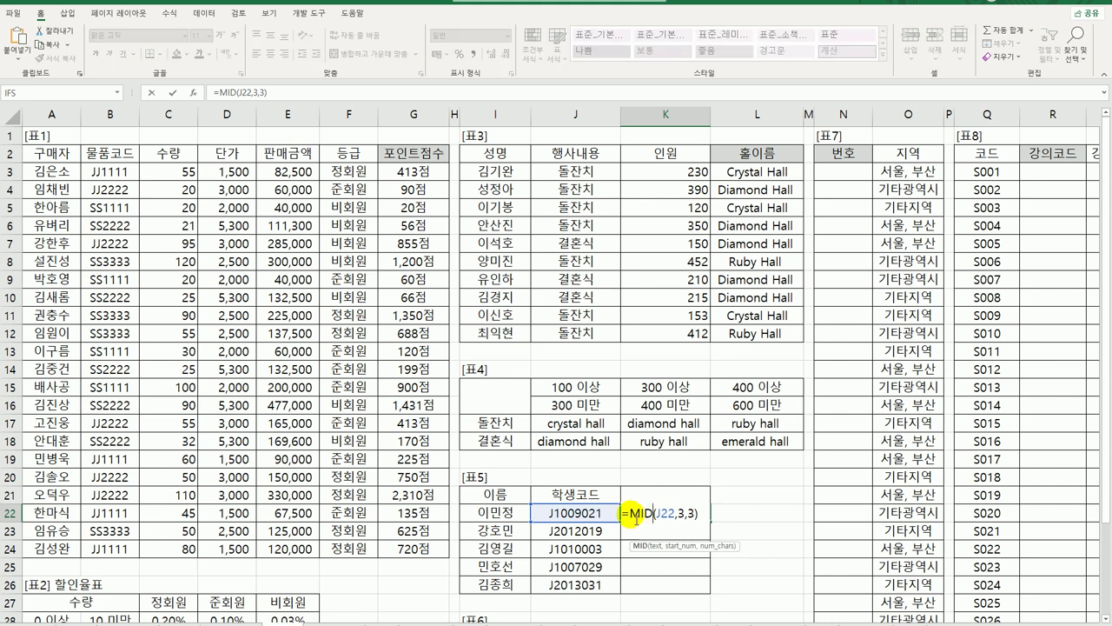
Wrap the MID formula in K22 in VALUE and fill it down to K26.
left_click(631, 513)
type("va")
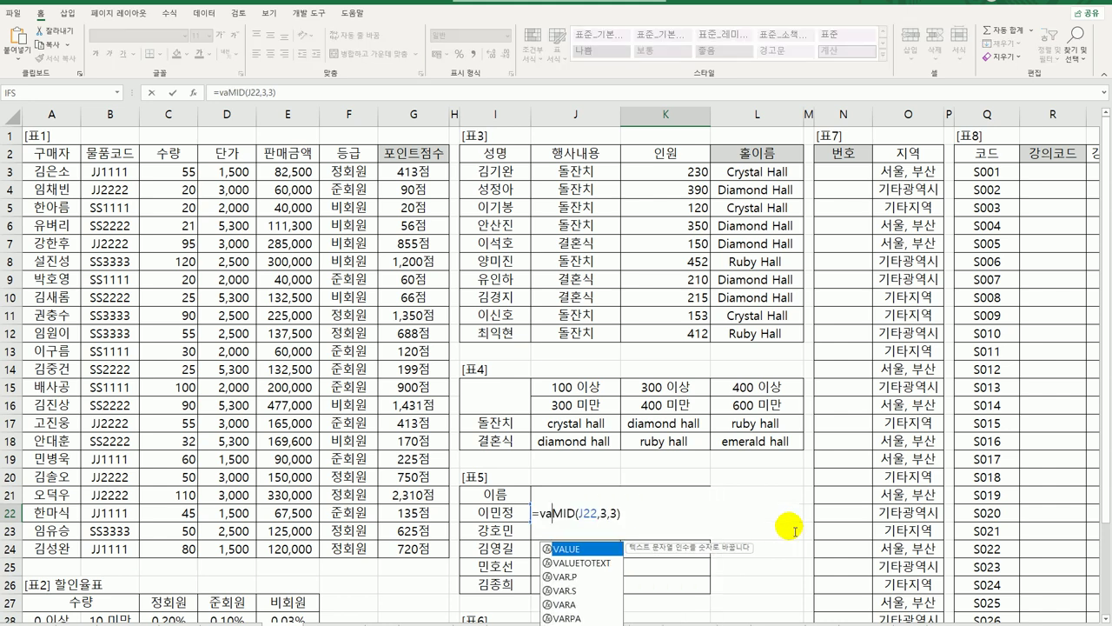
key("Tab")
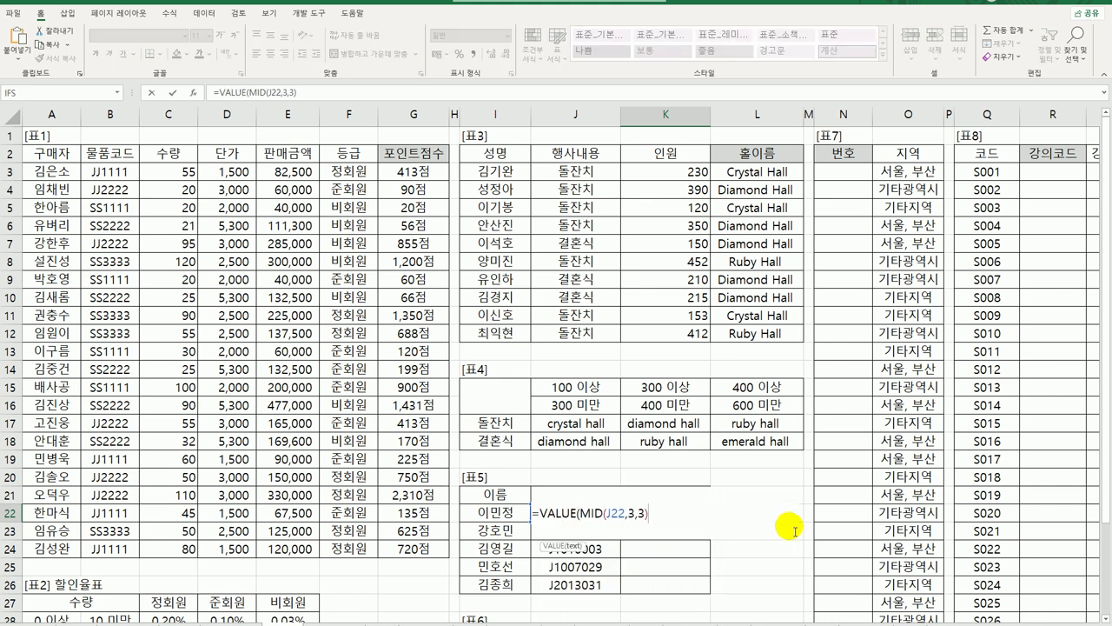
key("Return")
left_click(711, 520)
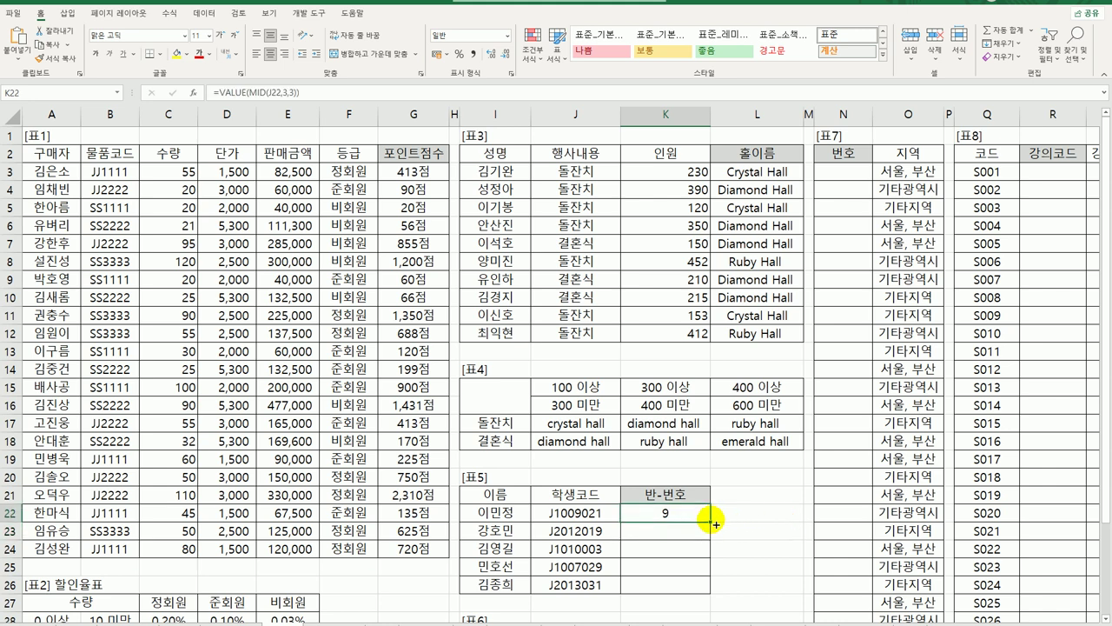
left_click_drag(711, 520, 704, 593)
key("ctrl+d")
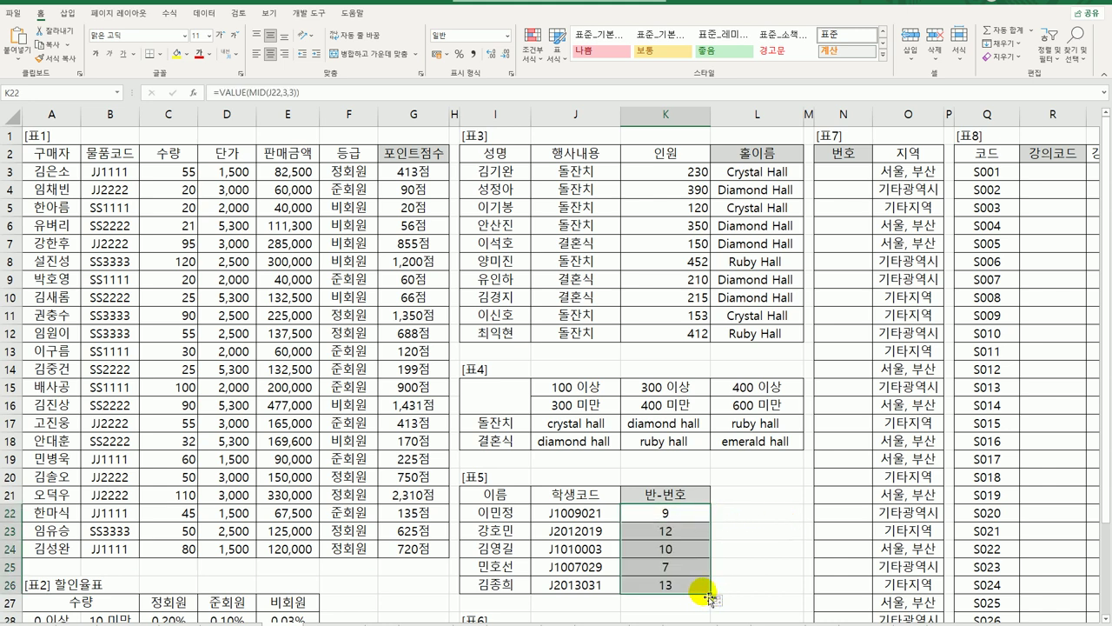
Wrap K22's VALUE formula in CONCAT and add "-" as the second text argument.
double_click(664, 513)
left_click(541, 513)
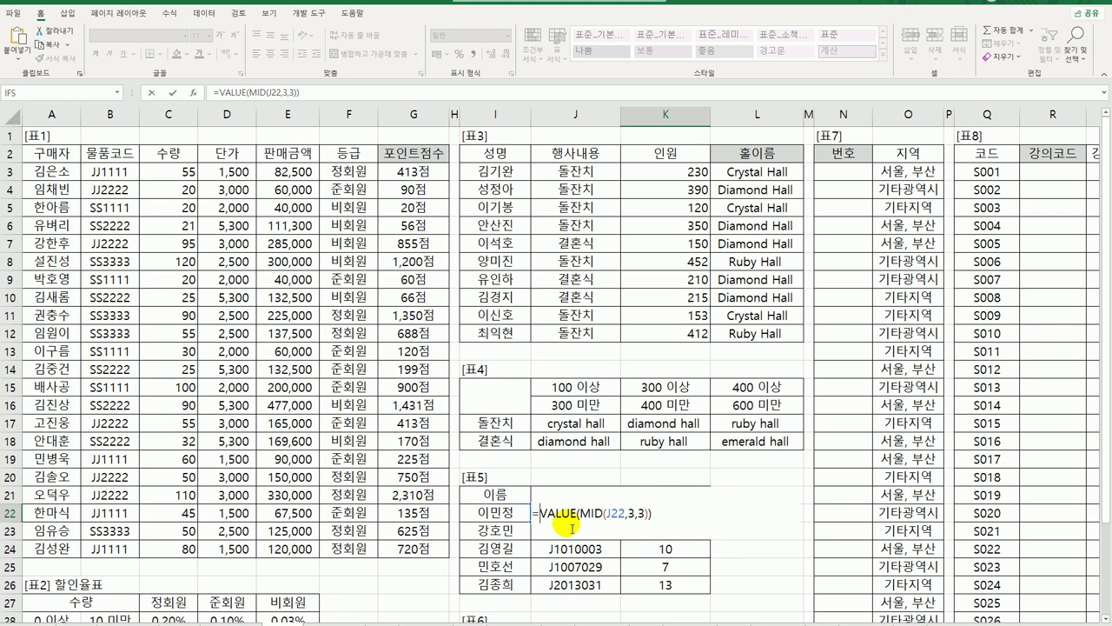
type("c")
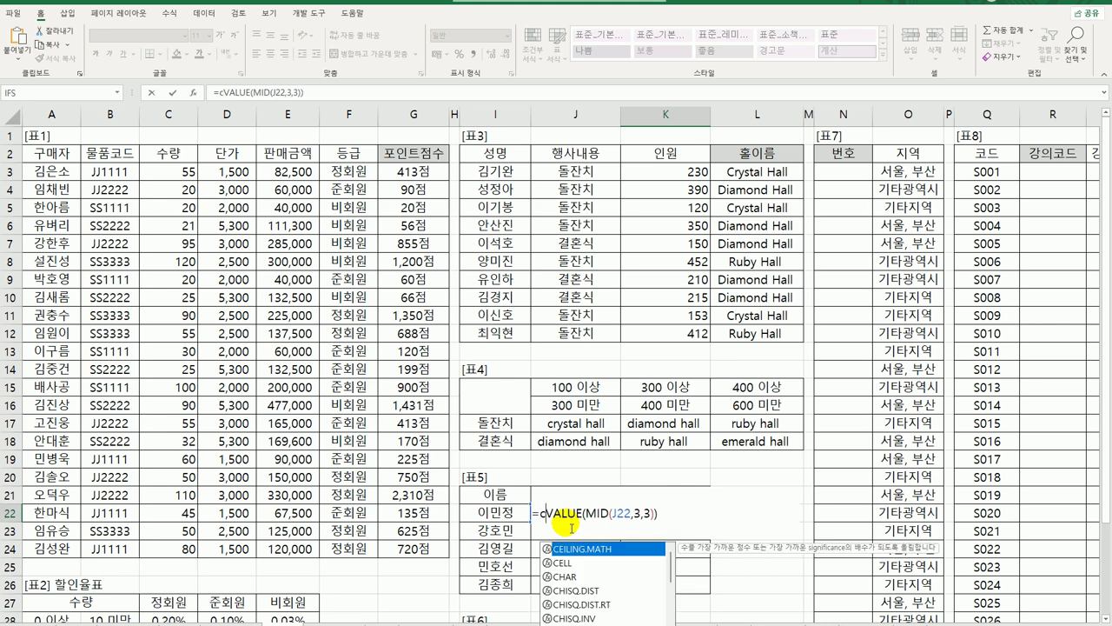
type("oncat(")
key("End")
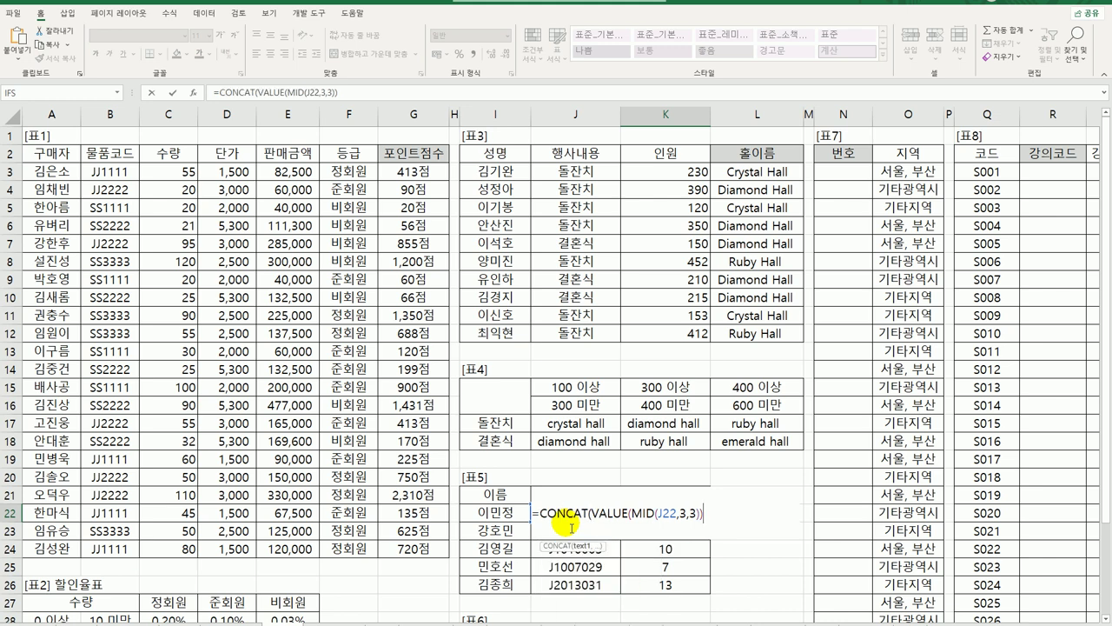
type(",\"-\",")
Add a copy of VALUE(MID(J22,3,3)) as CONCAT's third argument with start position 6, and fill K22 down to K26.
left_click_drag(591, 512, 704, 519)
key("ctrl+c")
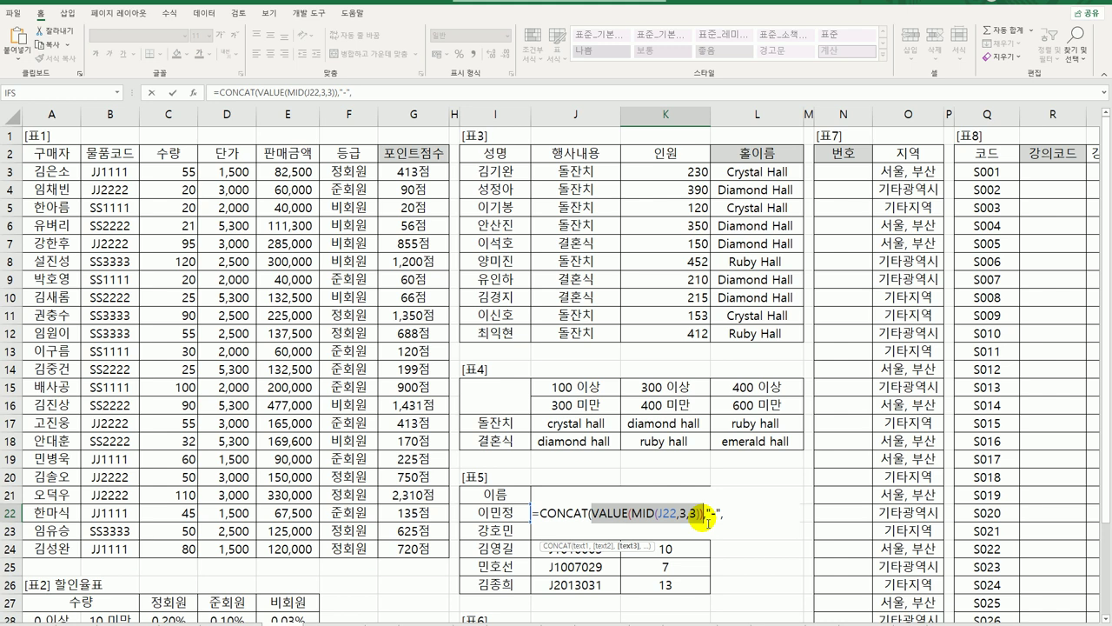
left_click(743, 521)
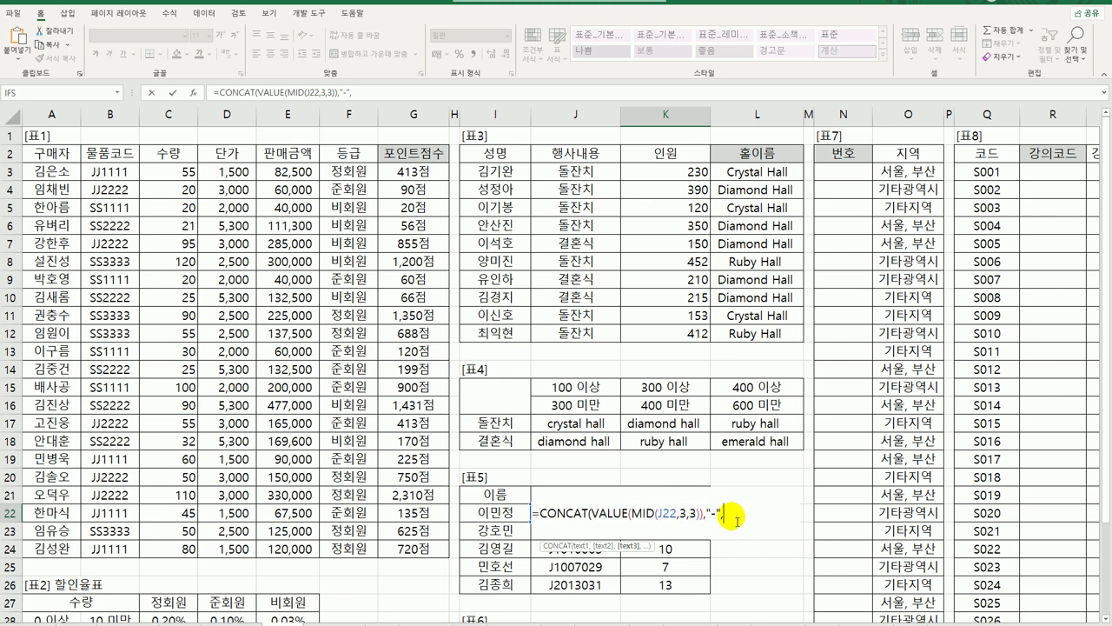
key("ctrl+v")
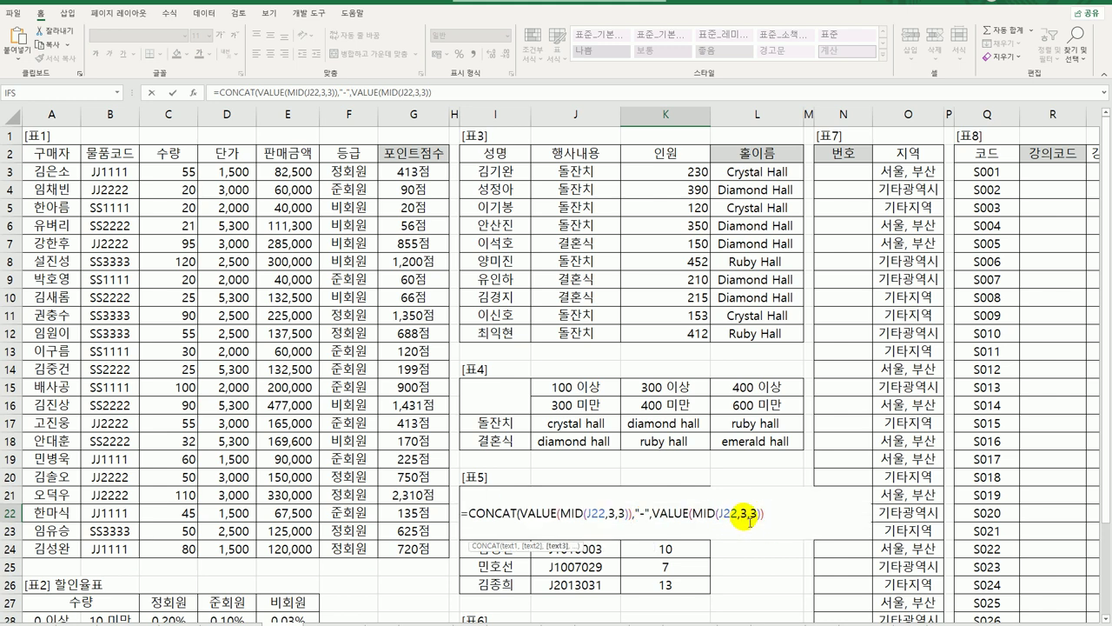
left_click(746, 520)
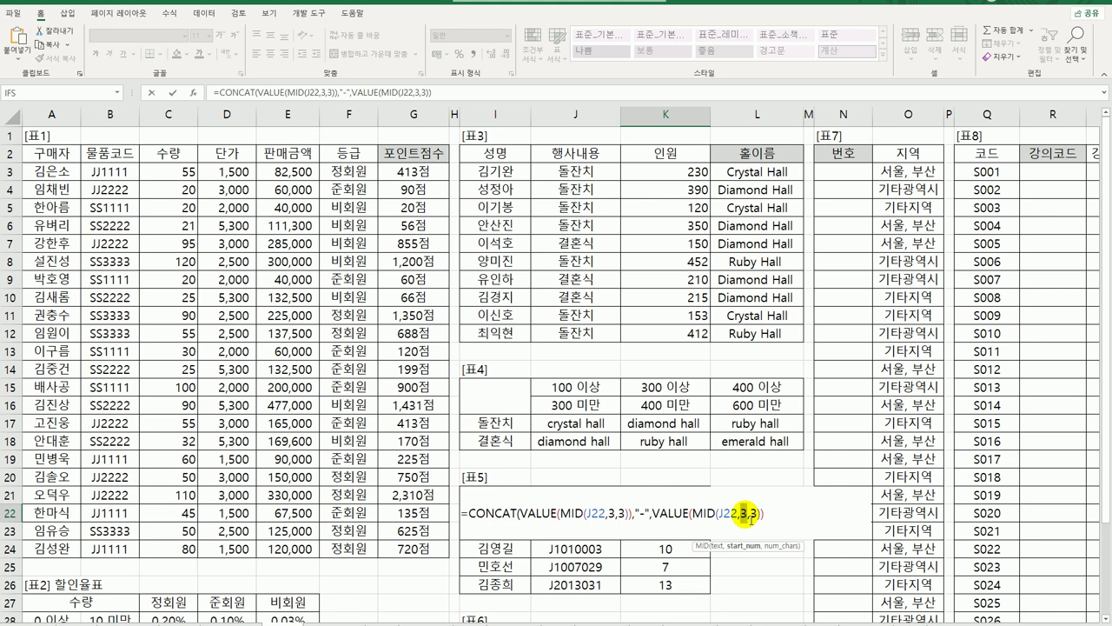
type("6")
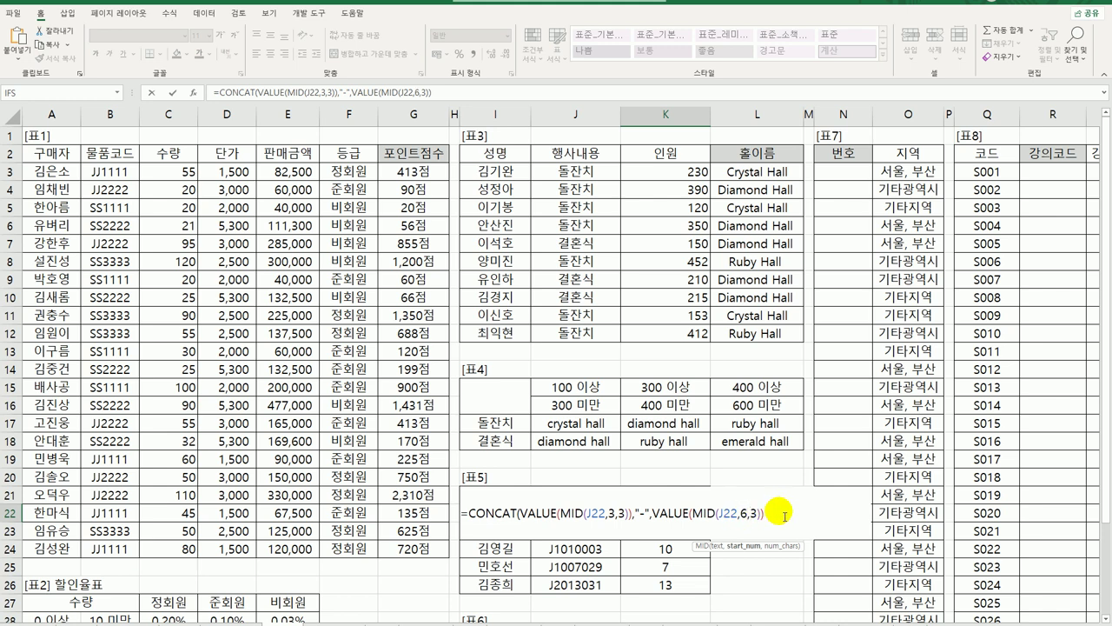
left_click(776, 519)
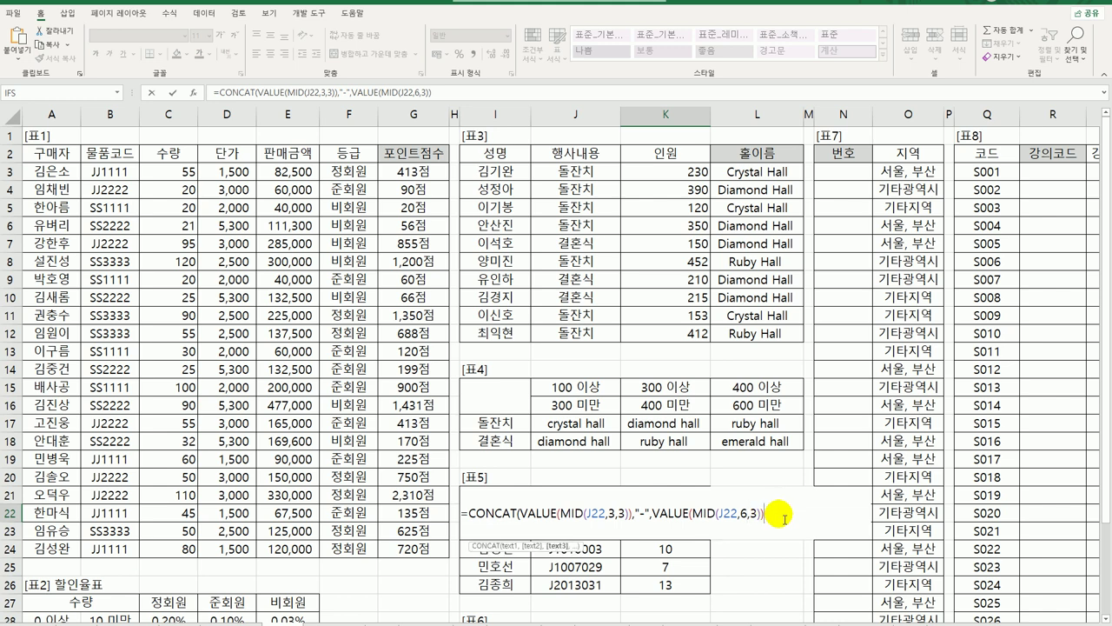
type(")")
key("ctrl+Return")
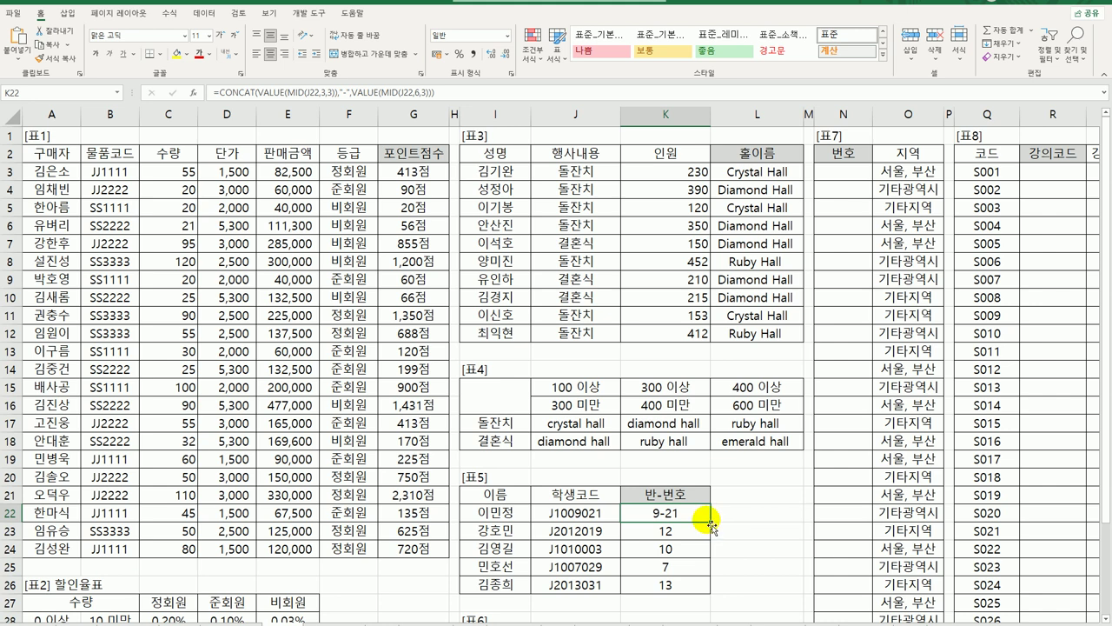
left_click_drag(709, 522, 718, 593)
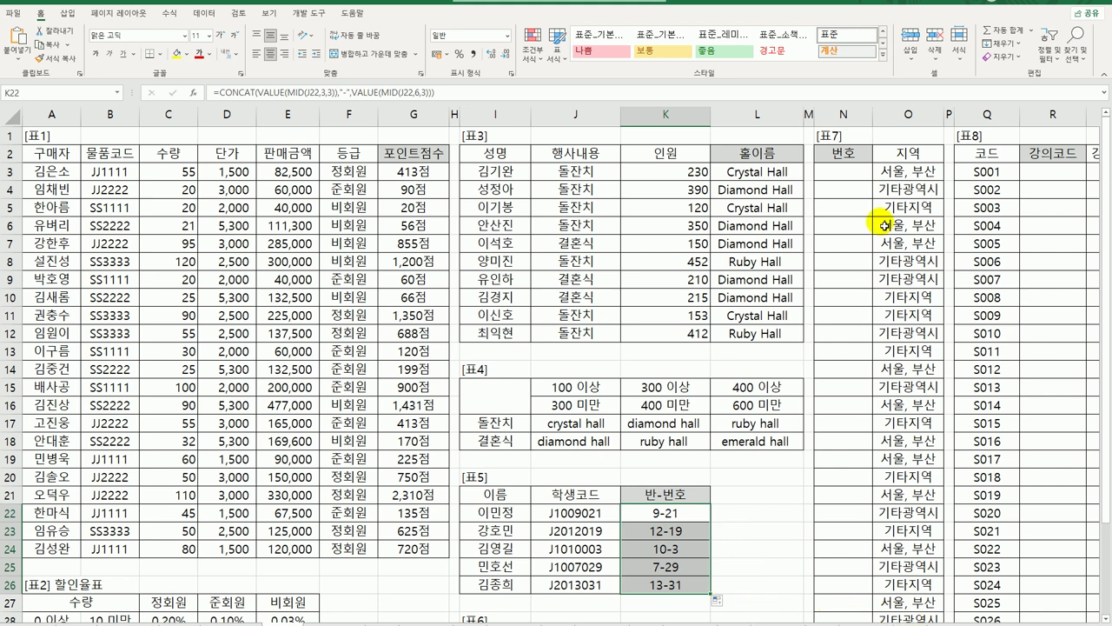
Examine 표7's empty 번호 column and 지역 entries alongside 표6's 지역 and 코드 table.
left_click(858, 177)
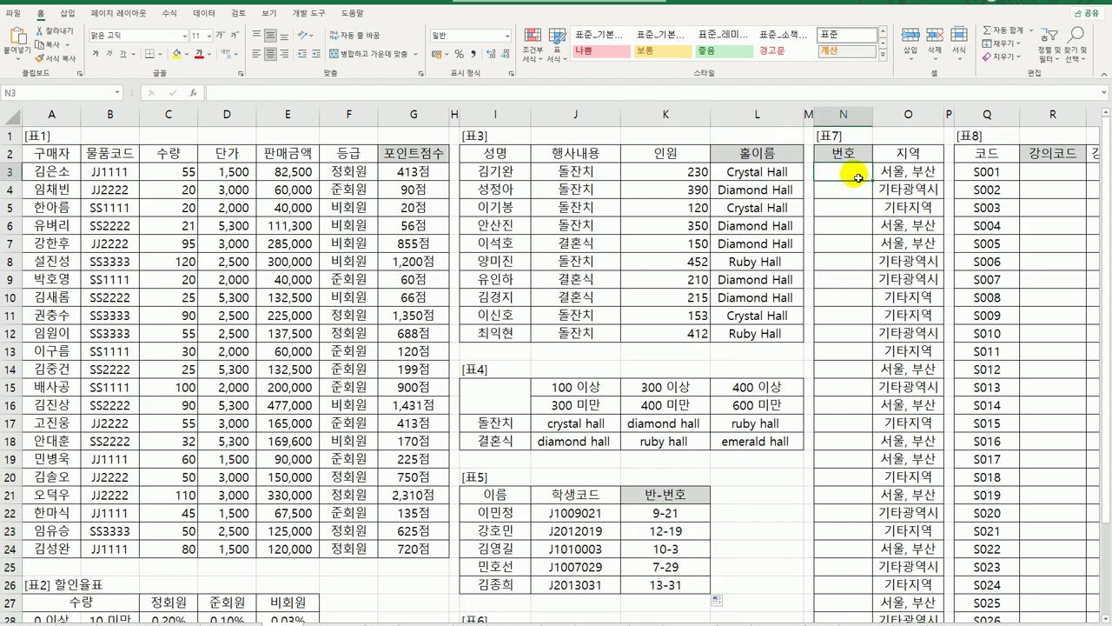
scroll(725, 329, "down", 3)
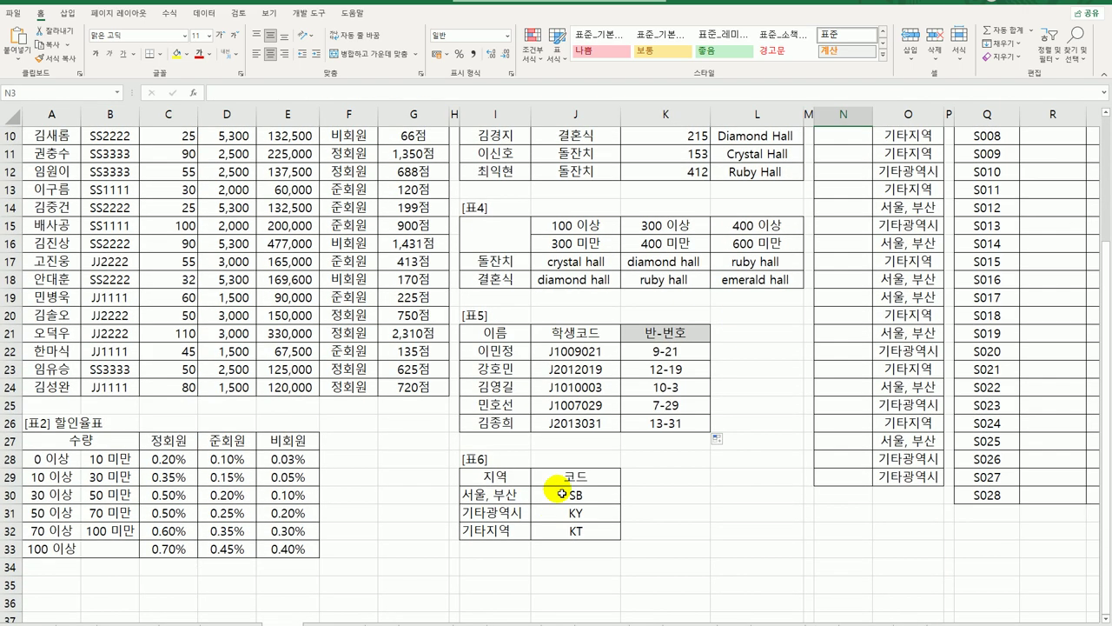
scroll(675, 438, "up", 3)
scroll(825, 251, "down", 3)
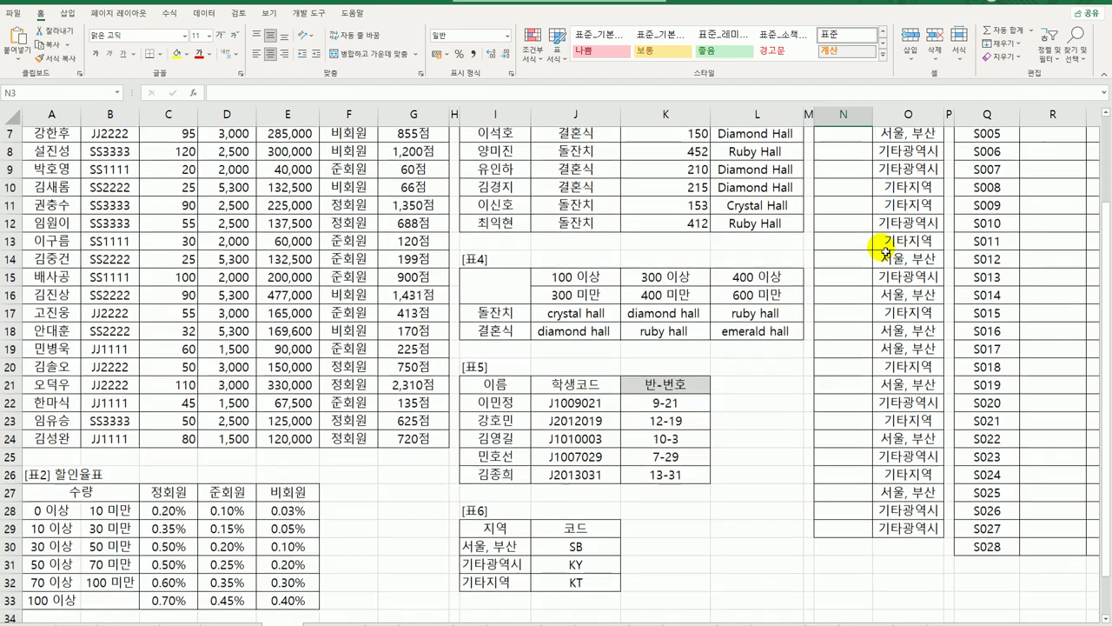
scroll(878, 239, "up", 1)
scroll(873, 231, "down", 1)
scroll(869, 222, "up", 3)
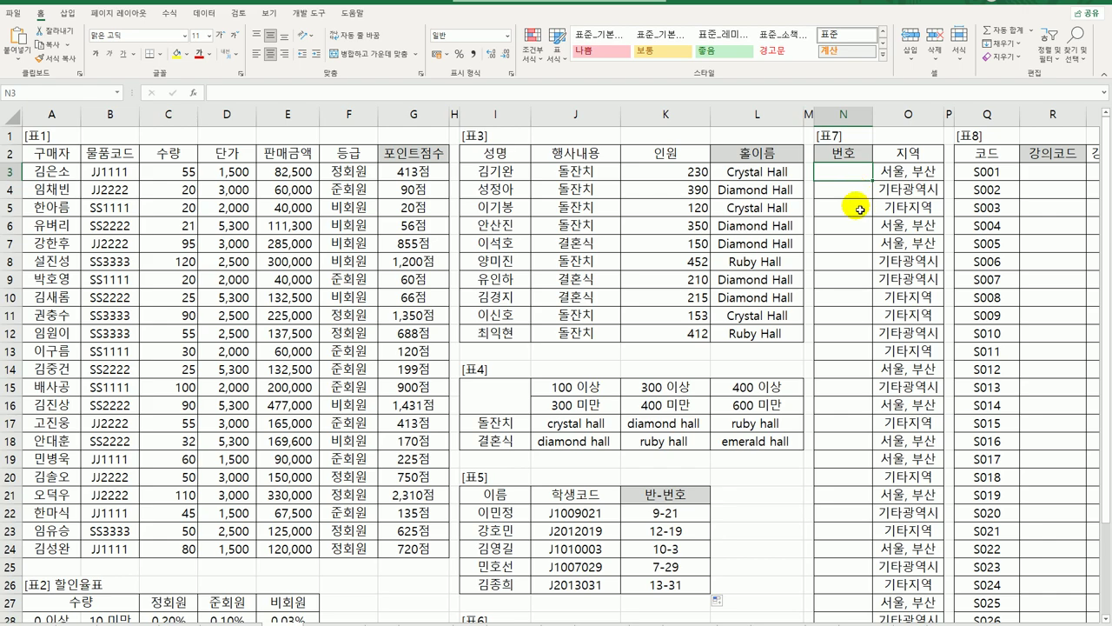
scroll(859, 208, "down", 3)
scroll(858, 213, "up", 3)
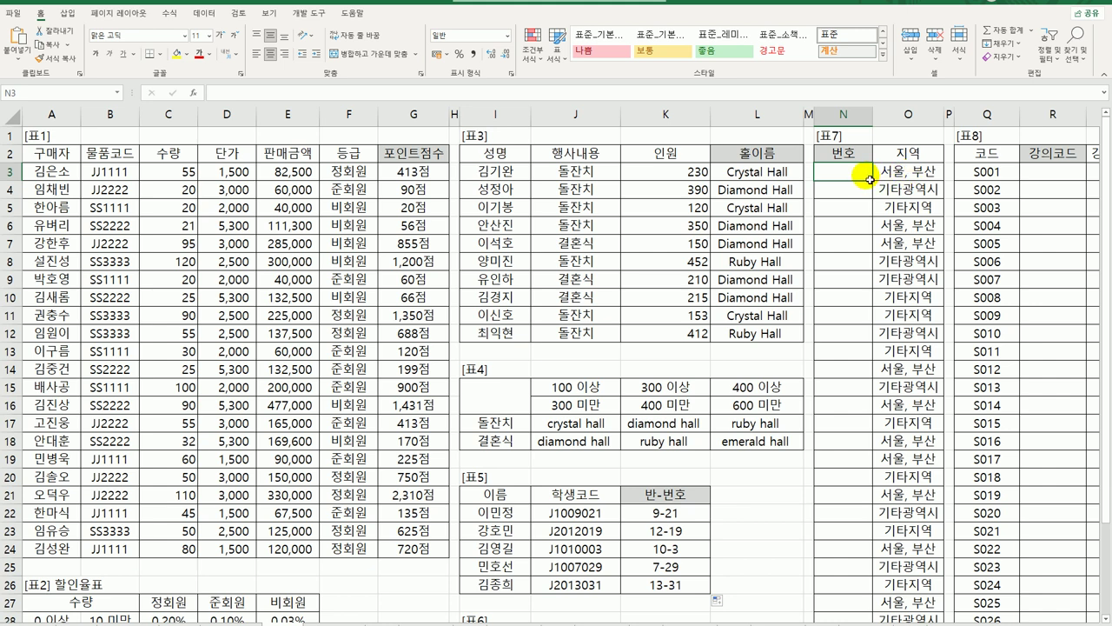
Enter =ROW() in 표7's first 번호 cell, N3.
type("=")
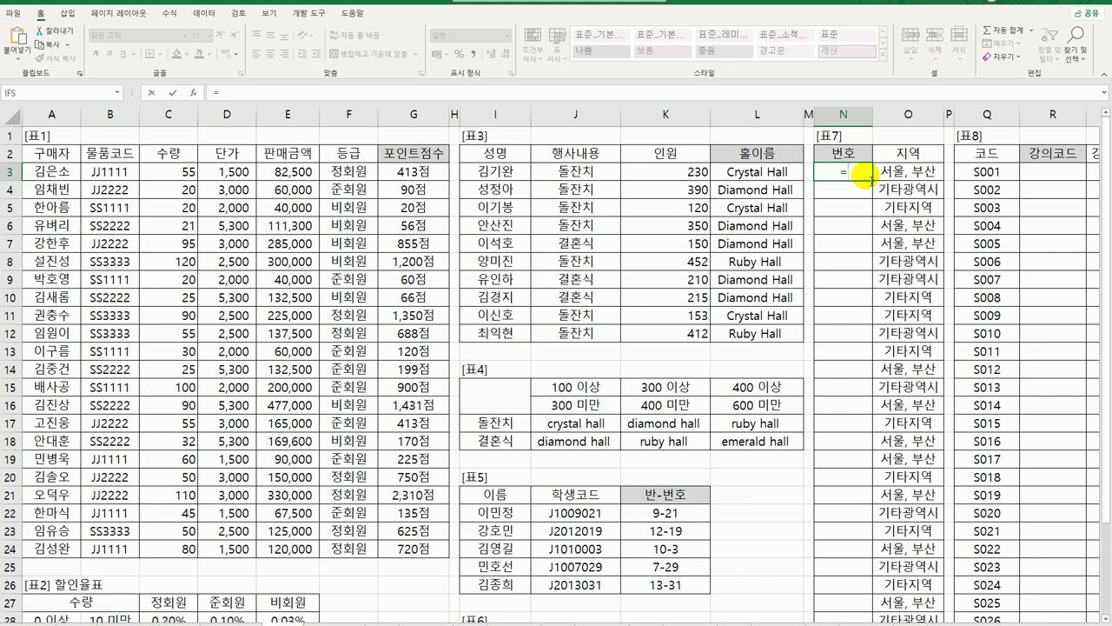
type("row")
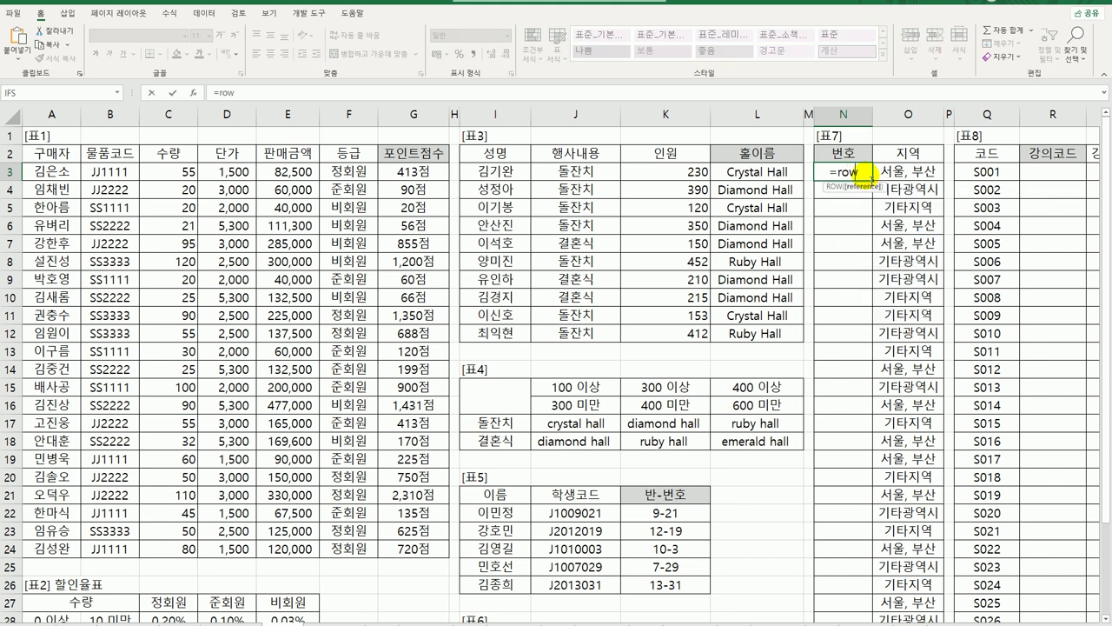
key("Tab")
key("Return")
left_click(870, 178)
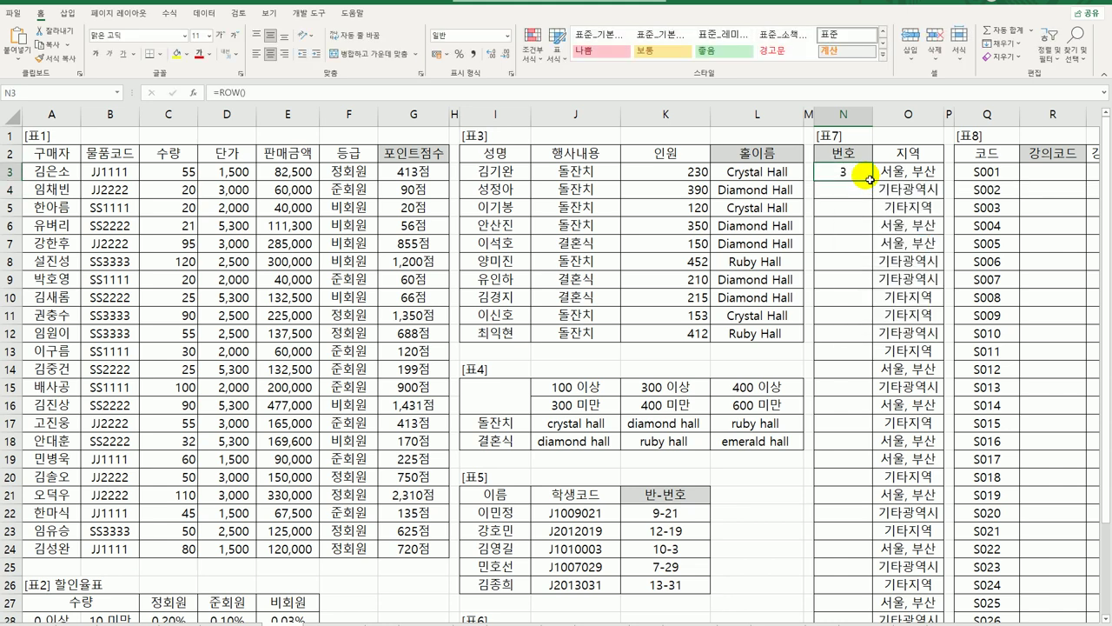
Subtract 2 from N3's ROW() formula and fill it down 표7's 번호 column to N29.
double_click(870, 179)
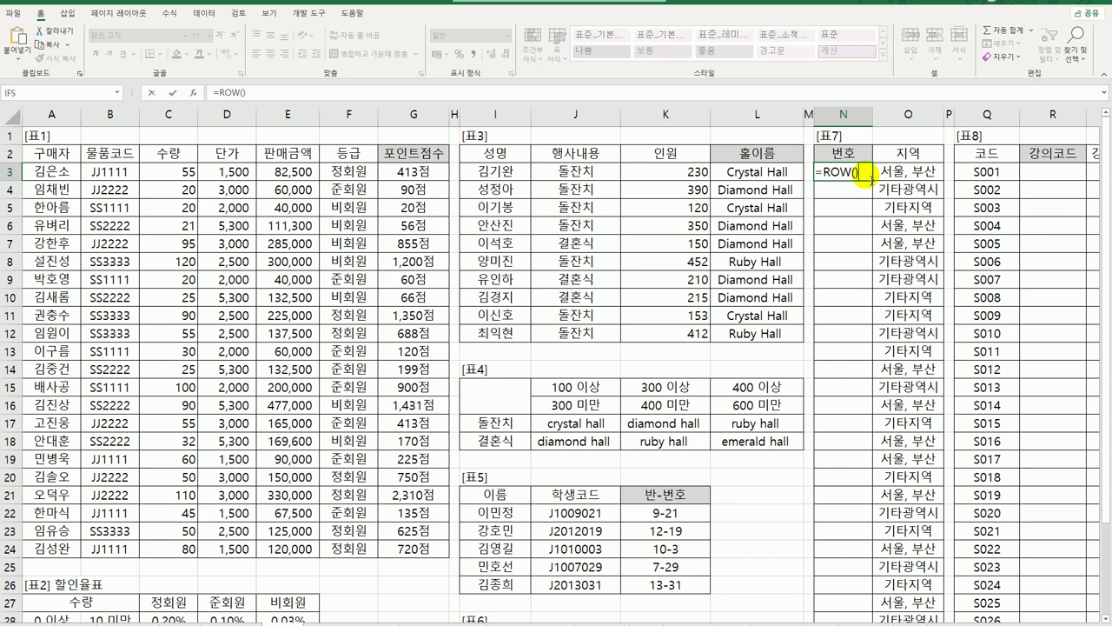
type("-2")
key("Return")
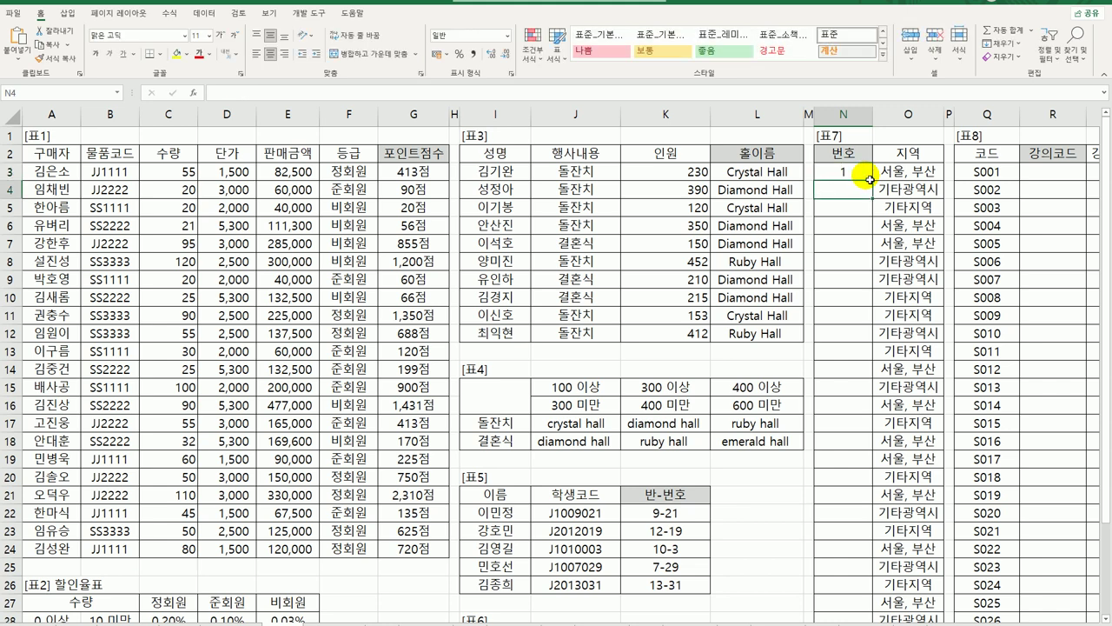
left_click(865, 172)
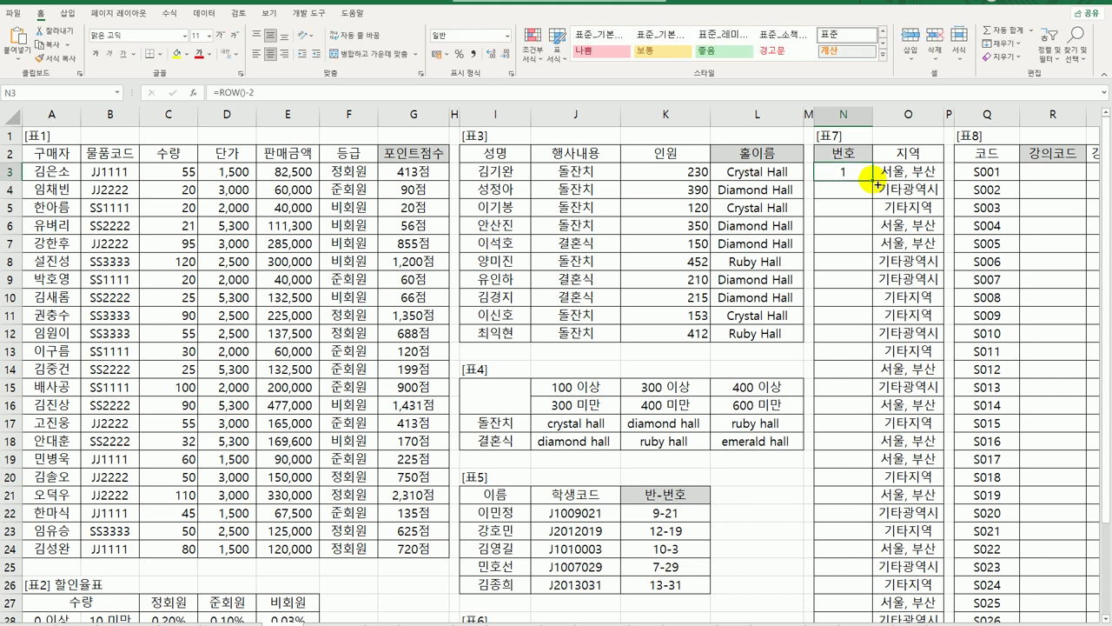
double_click(872, 180)
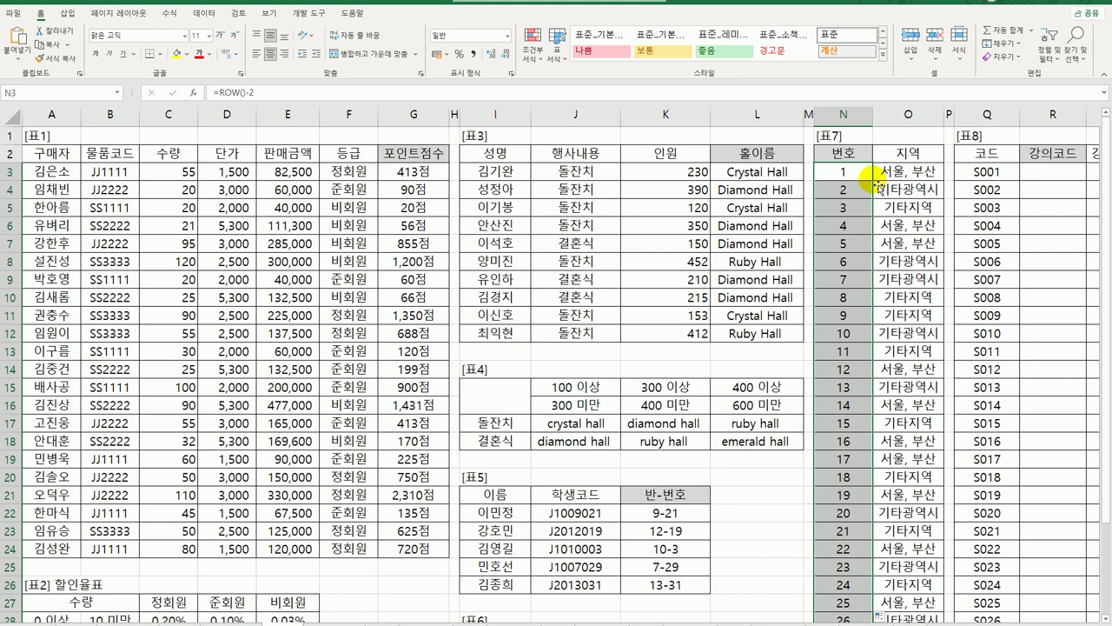
Compare the 지역 entries in 표7 with 표6's region codes in I30:J32 and check N3's formula.
left_click(876, 180)
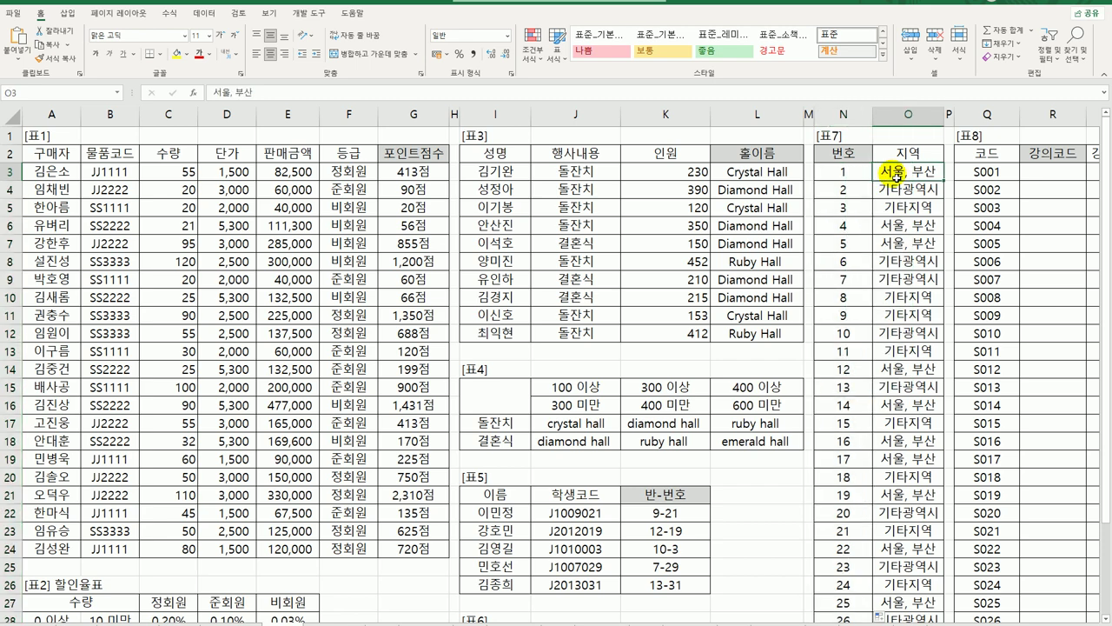
scroll(762, 257, "down", 3)
left_click(515, 500)
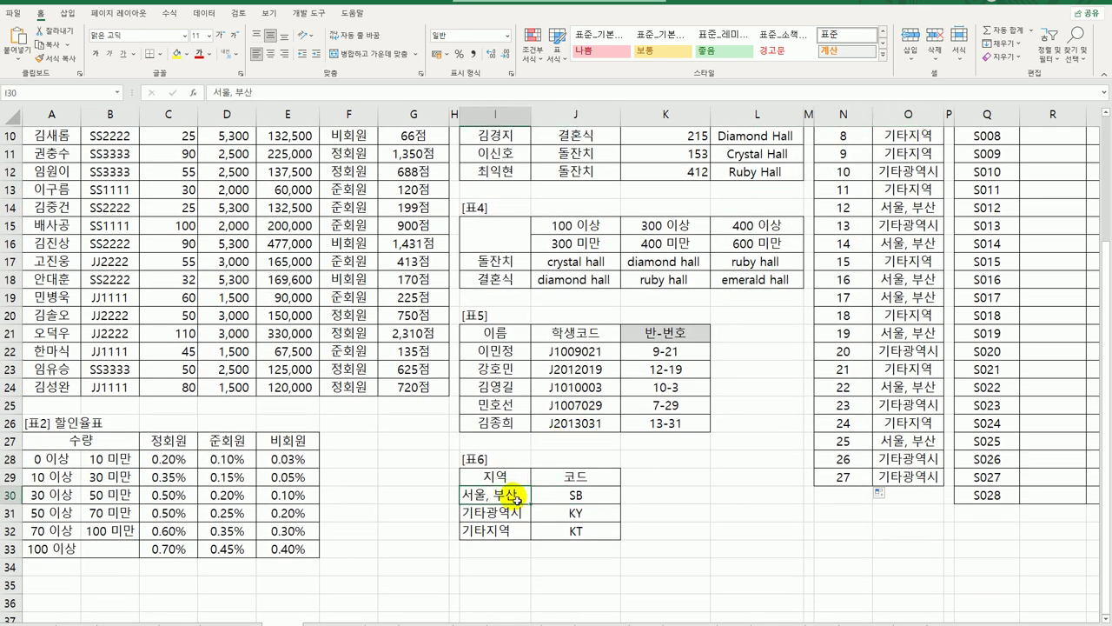
left_click_drag(517, 499, 559, 535)
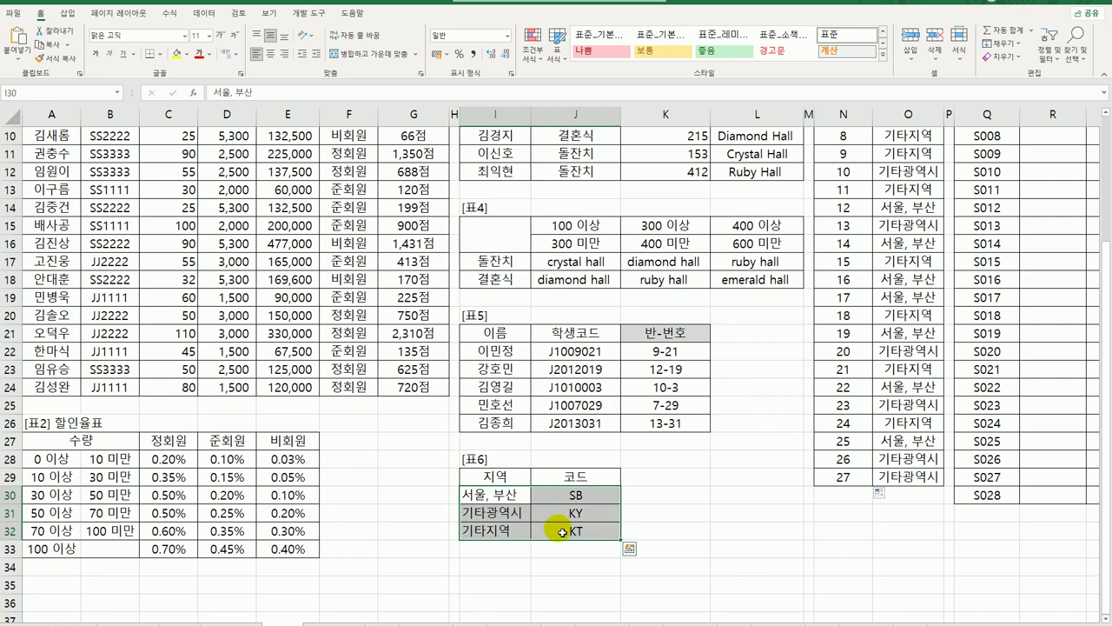
scroll(695, 452, "up", 3)
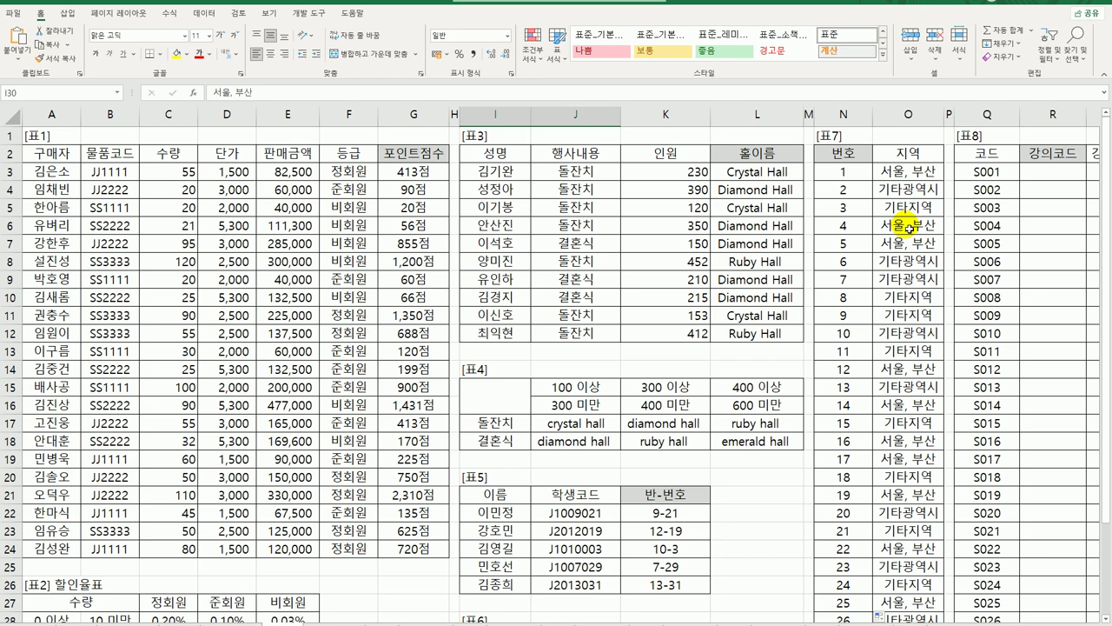
left_click(850, 172)
scroll(667, 396, "down", 3)
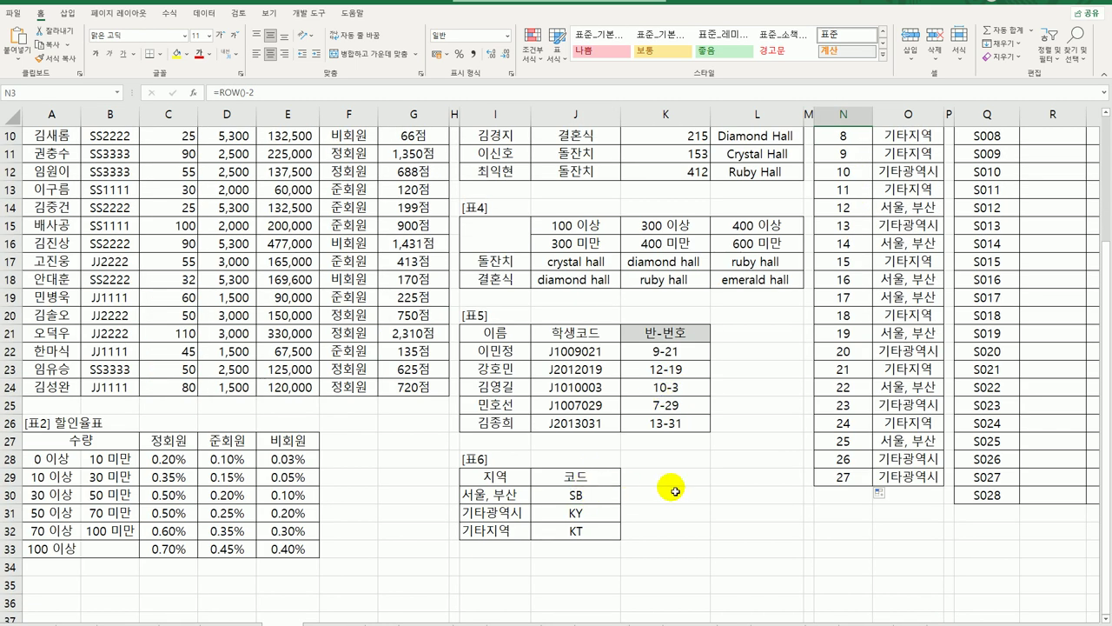
scroll(824, 365, "up", 3)
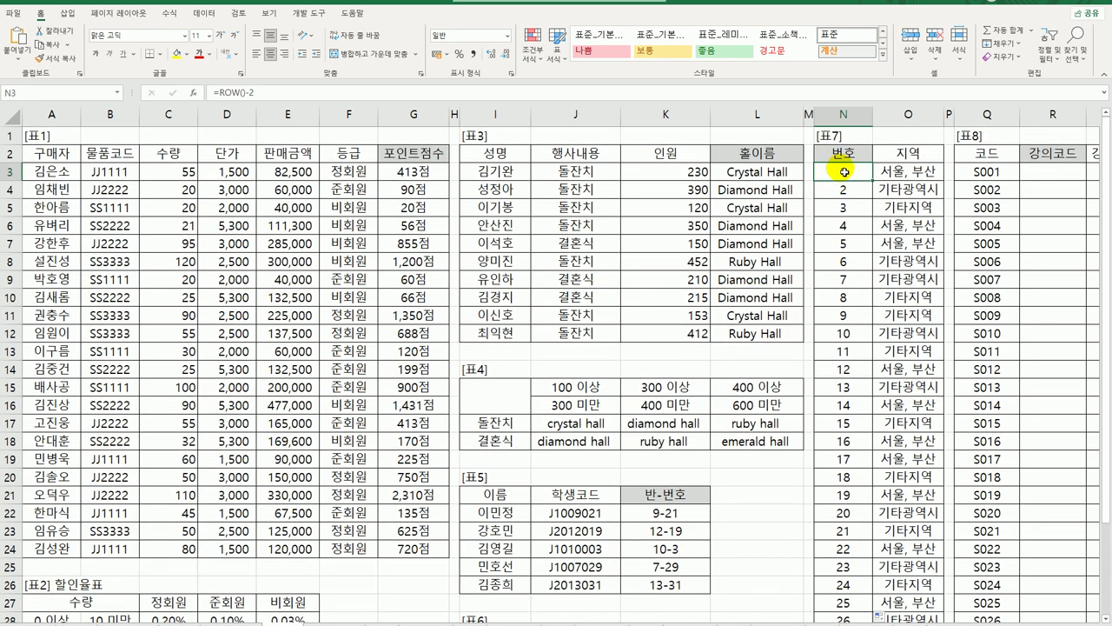
Insert CONCAT with a nested VLOOKUP before ROW()-2 in N3, using the 지역 in O3 as the lookup value.
double_click(842, 171)
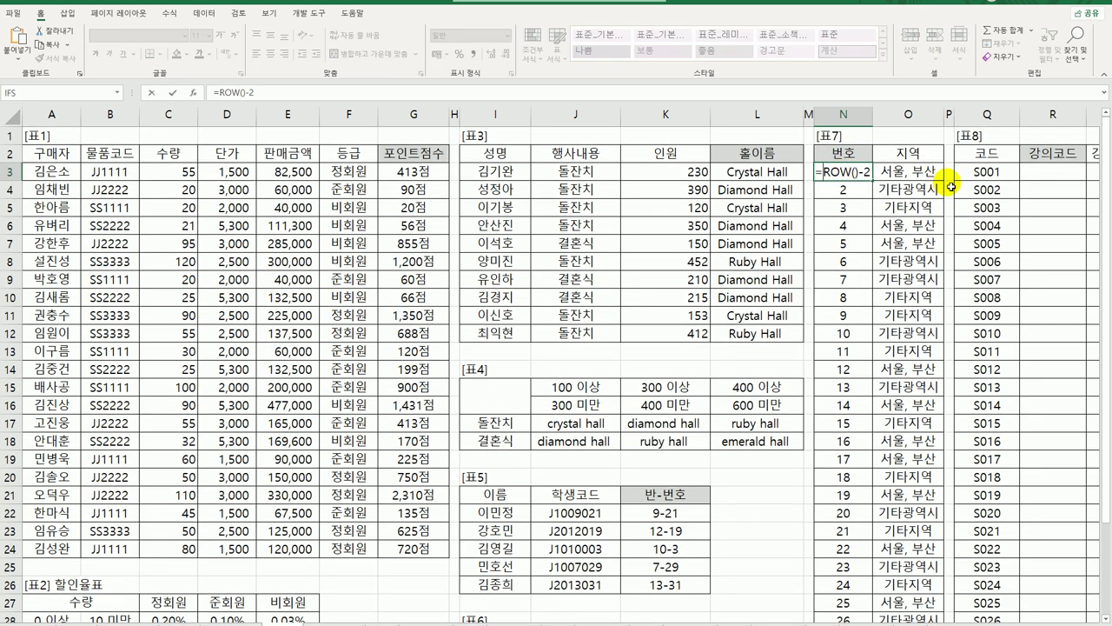
type("con")
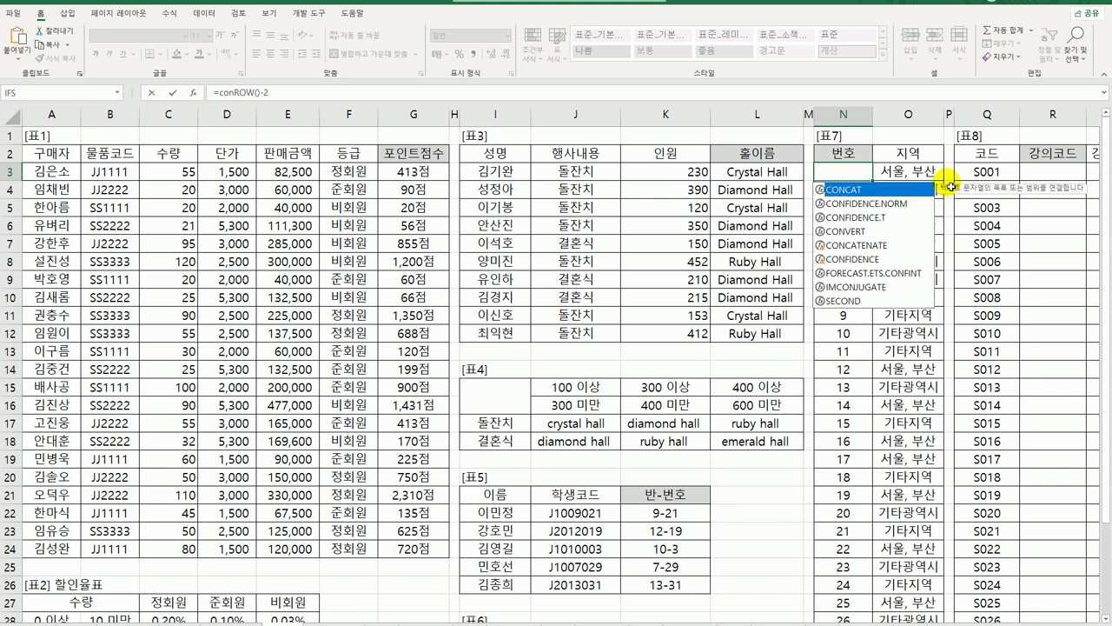
key("Tab")
type("vl")
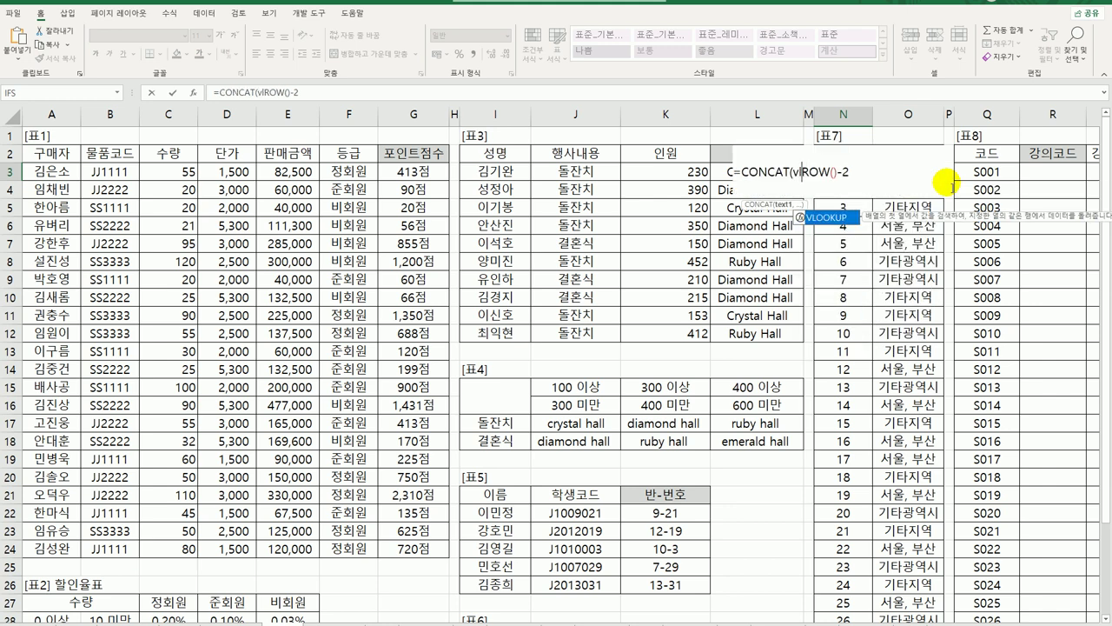
key("Tab")
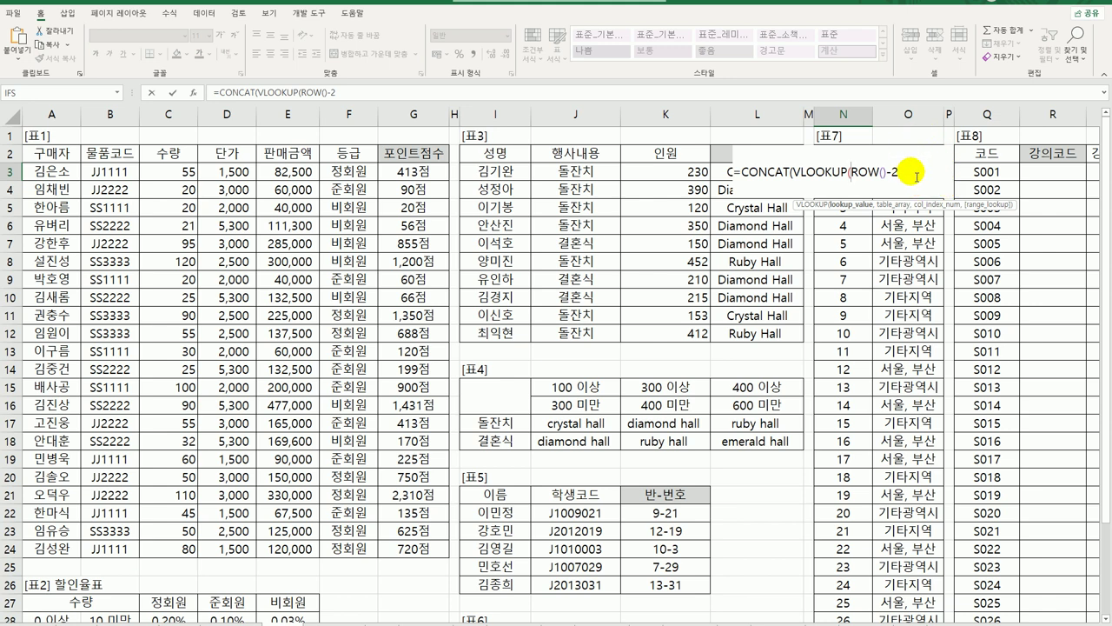
left_click(910, 136)
key("Down")
key("Down")
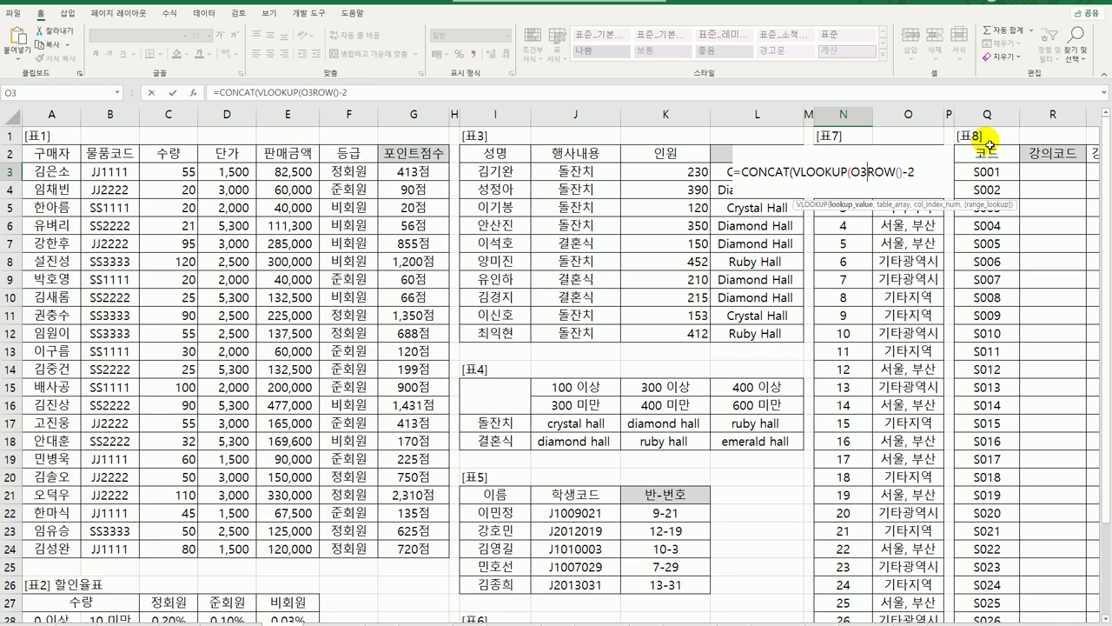
Set VLOOKUP's table array to 표6's data as the absolute range $I$30:$J$32.
type(",")
scroll(632, 381, "down", 2)
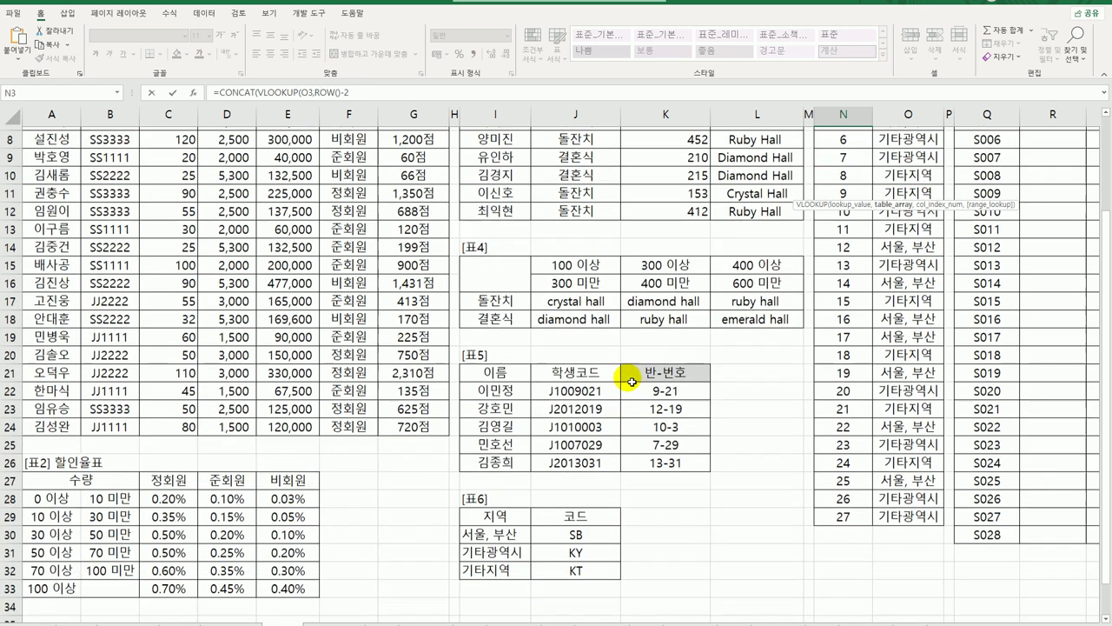
scroll(632, 380, "down", 2)
left_click_drag(492, 494, 566, 527)
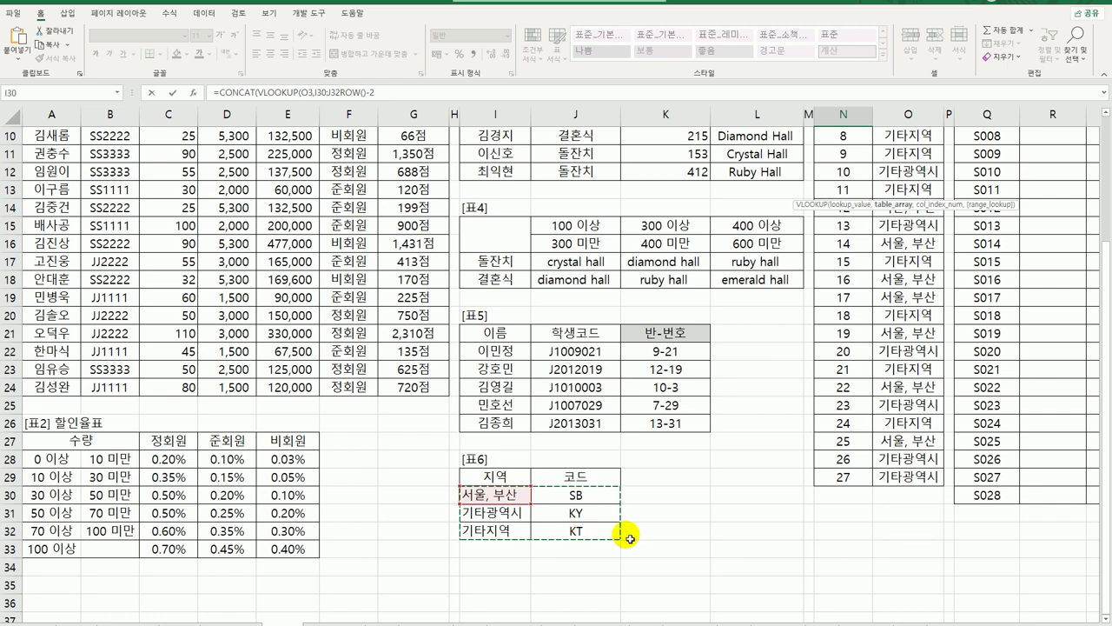
scroll(628, 527, "up", 3)
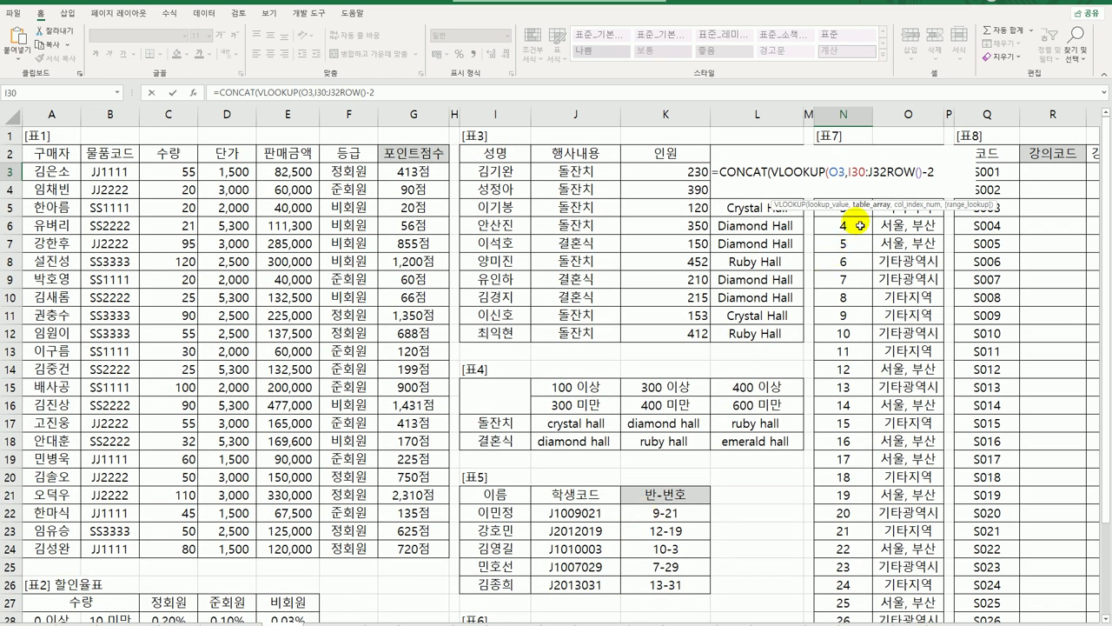
key("F4")
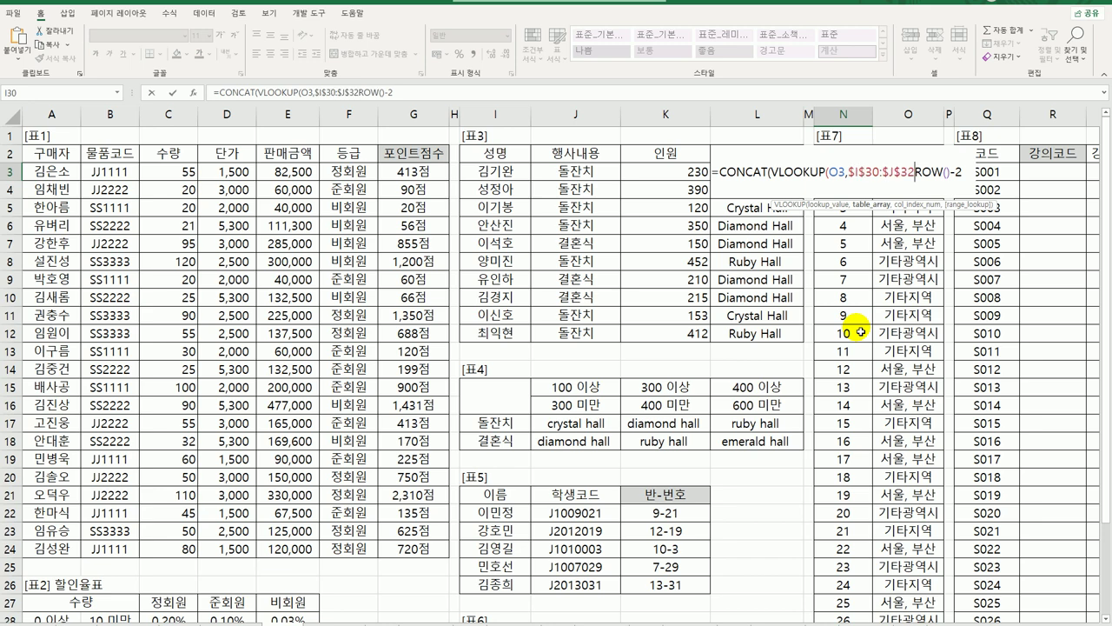
type(",")
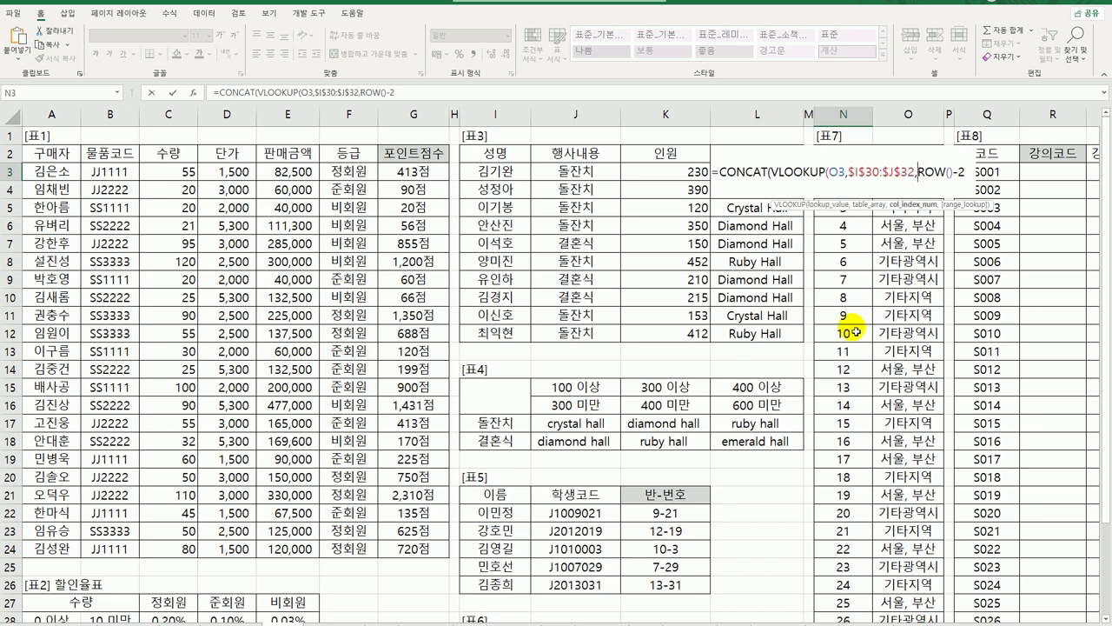
Complete VLOOKUP with column index 2 and exact match 0, and add "-" as CONCAT's second text argument before ROW()-2.
scroll(719, 404, "down", 3)
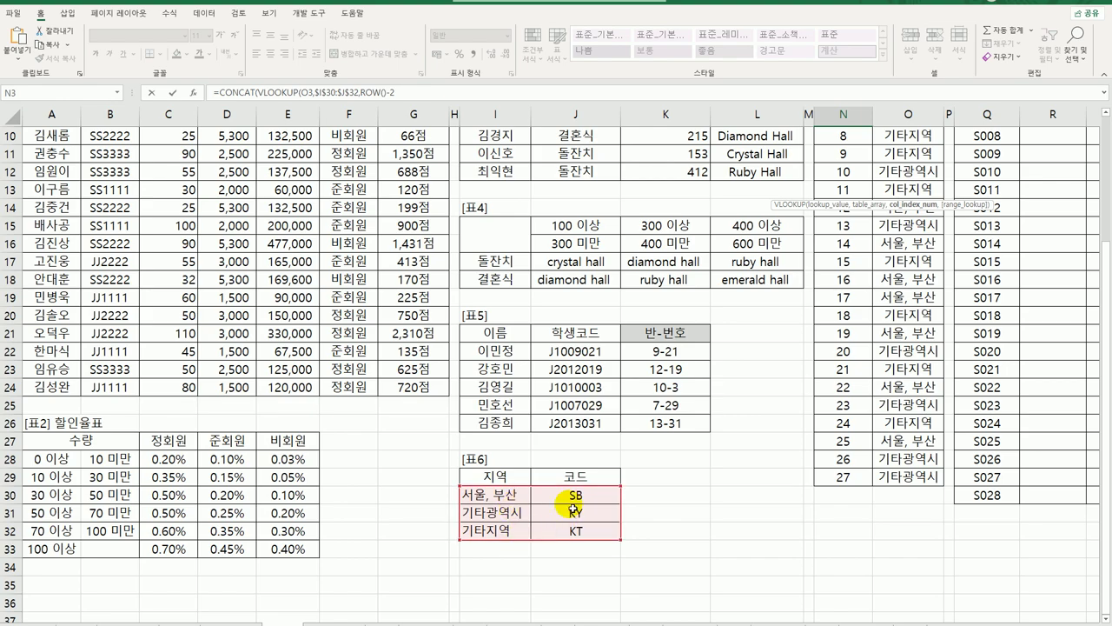
type("2")
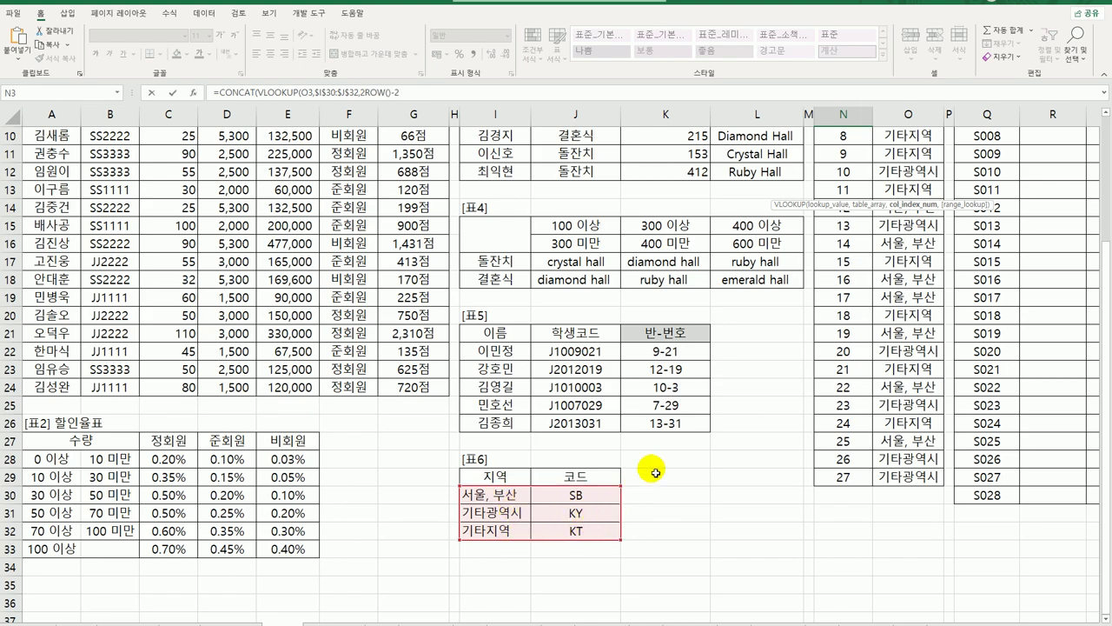
scroll(651, 469, "up", 1)
scroll(701, 463, "up", 3)
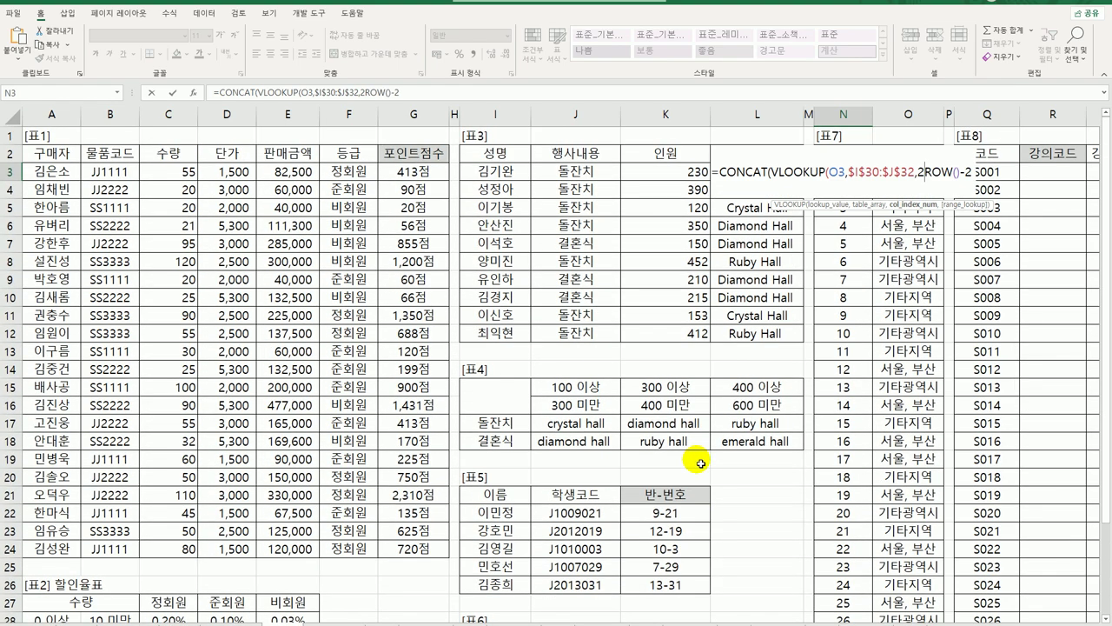
type(",0")
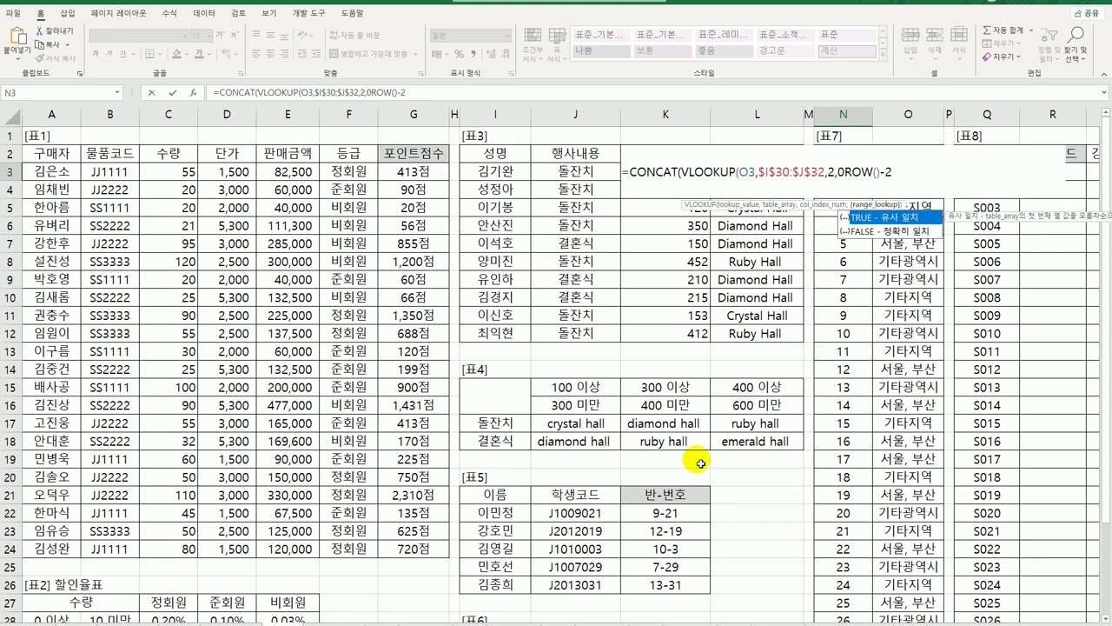
type("),")
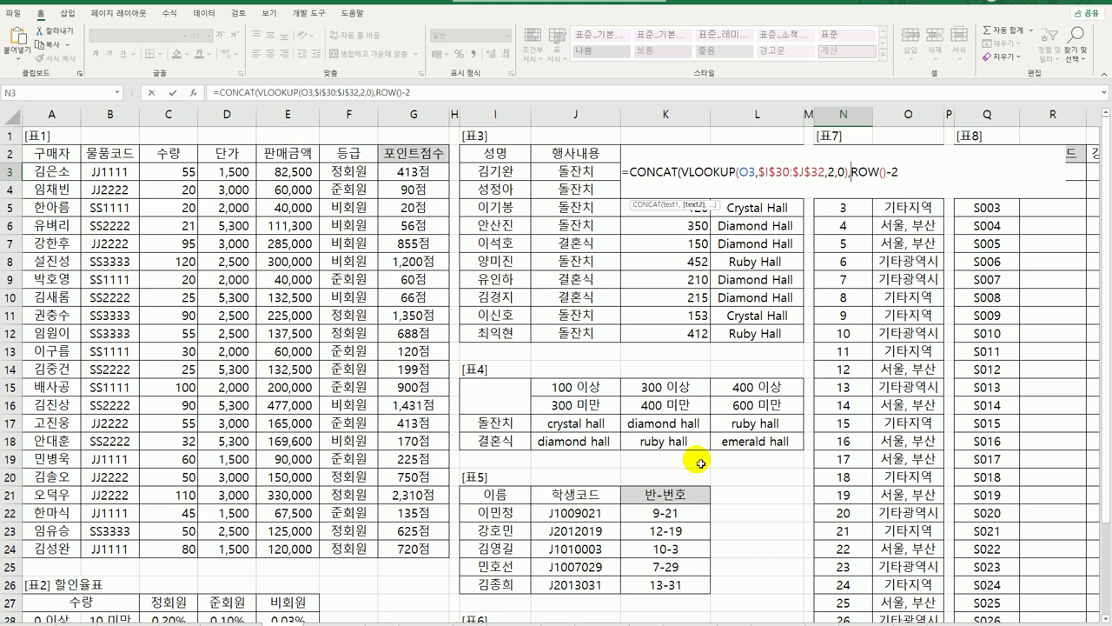
type("\"-\"")
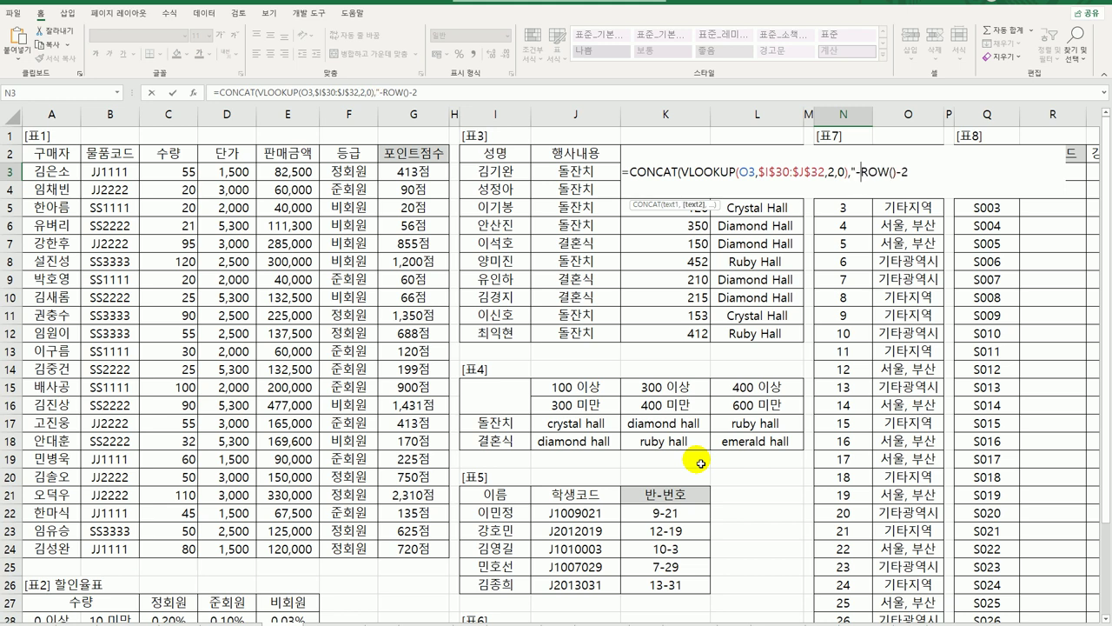
type(",")
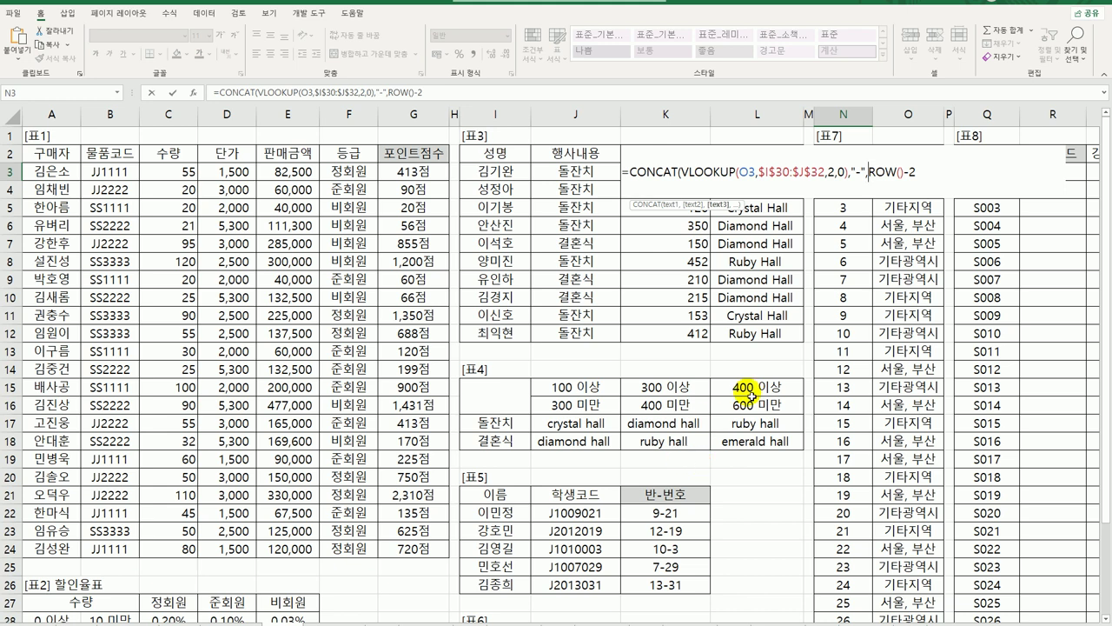
Close the CONCAT formula in N3 after ROW()-2 and fill it down the rest of 표7's 번호 column.
key("End")
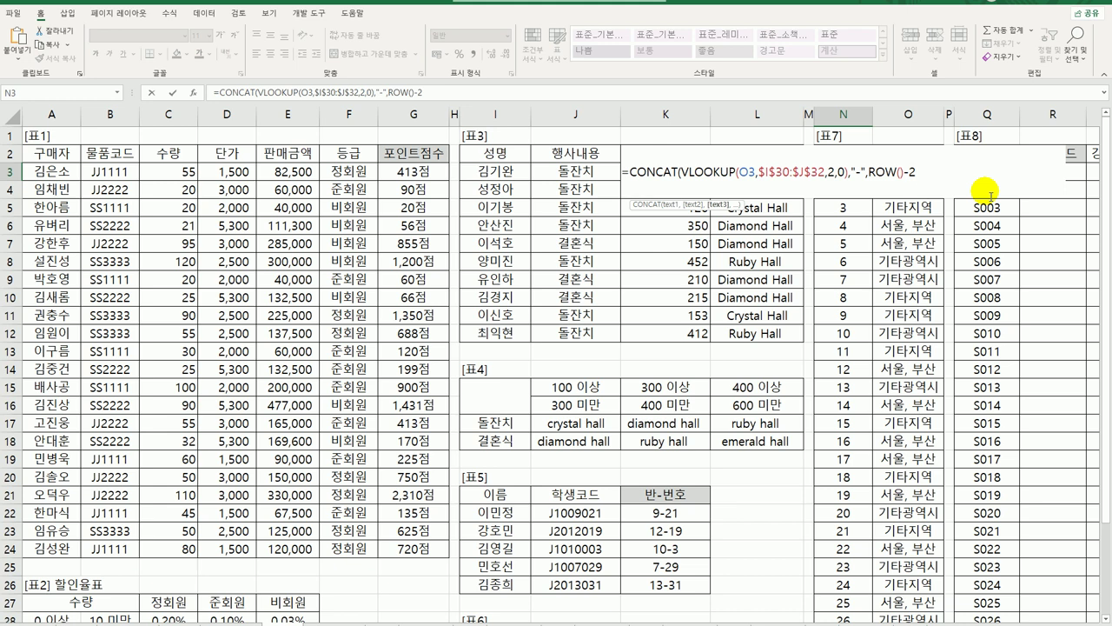
type(")")
key("Return")
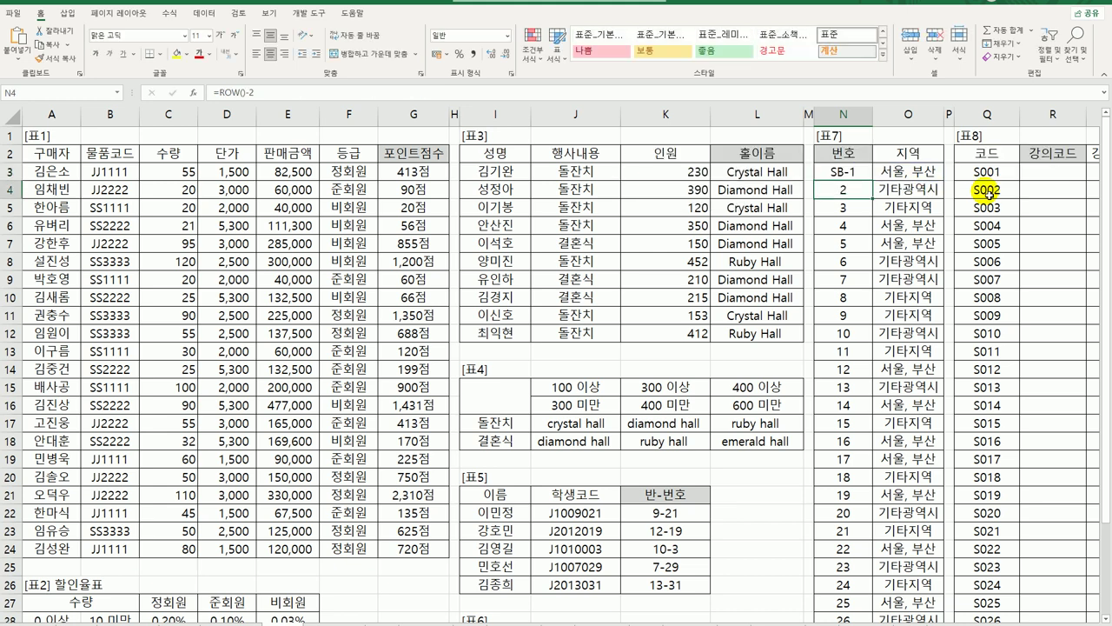
left_click(848, 172)
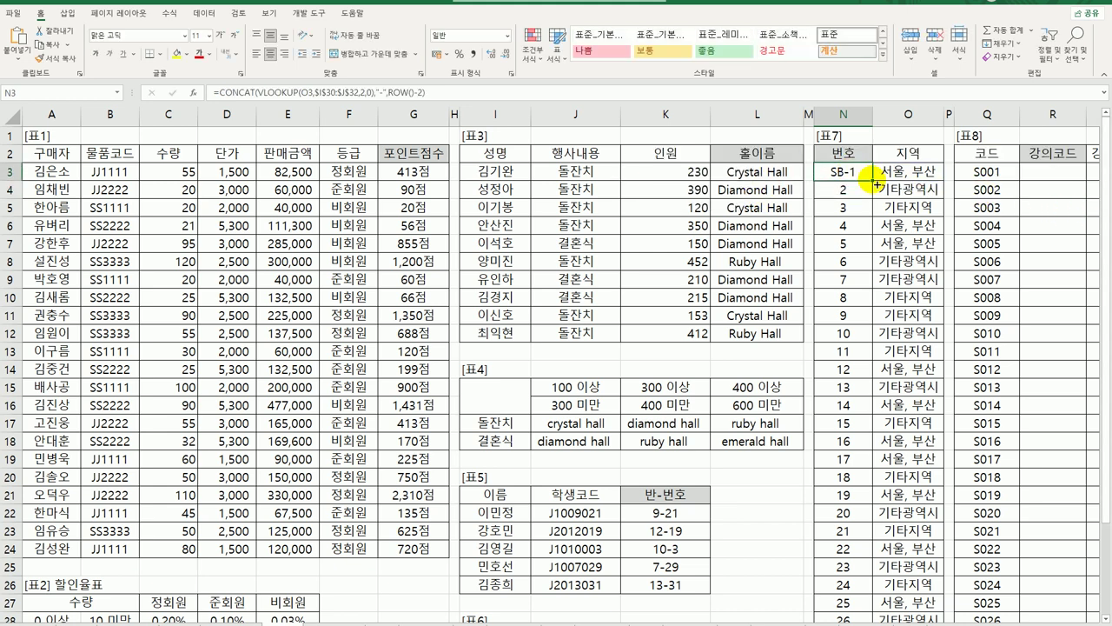
double_click(871, 180)
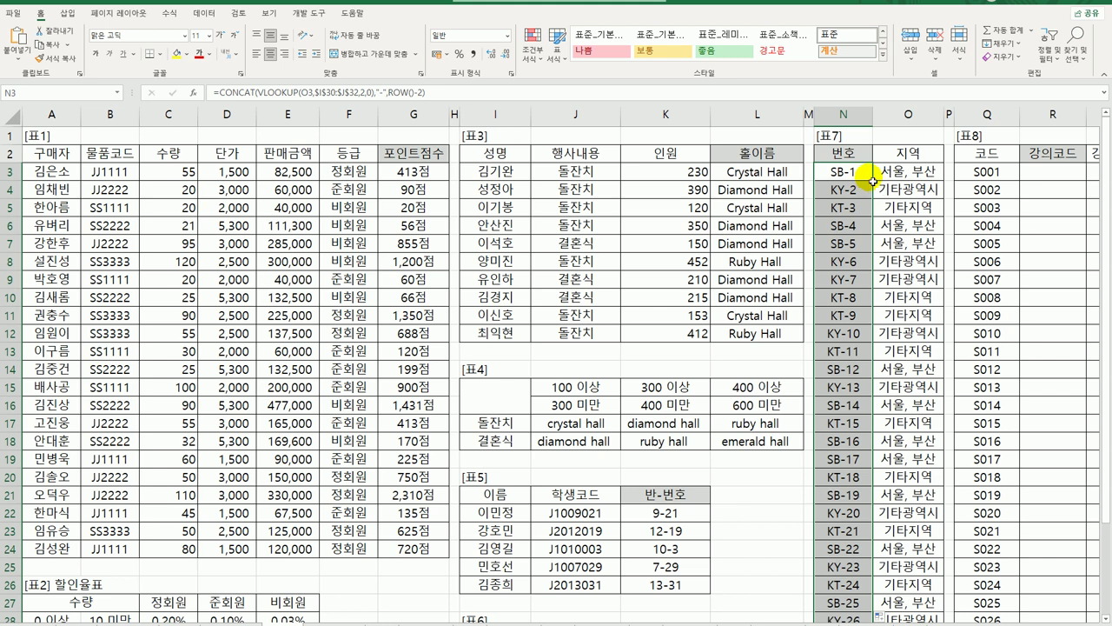
left_click(868, 179)
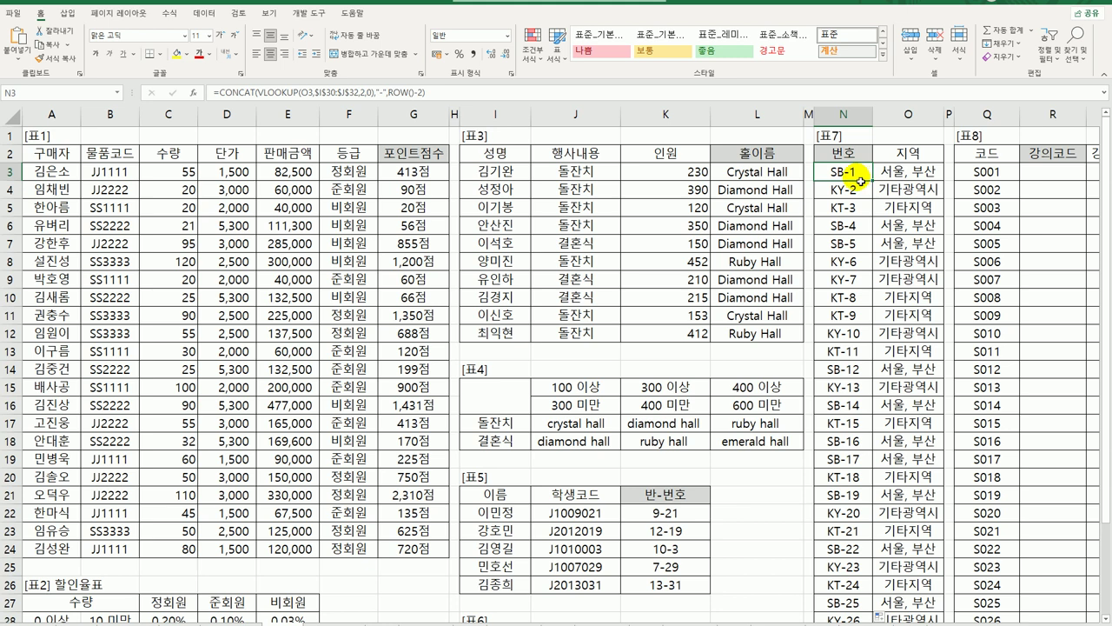
Start a REPLACE function for 강의코드 in R3 of 표8 with its arguments dialog, using the 코드 in Q3 as Old_text.
left_click(1040, 173)
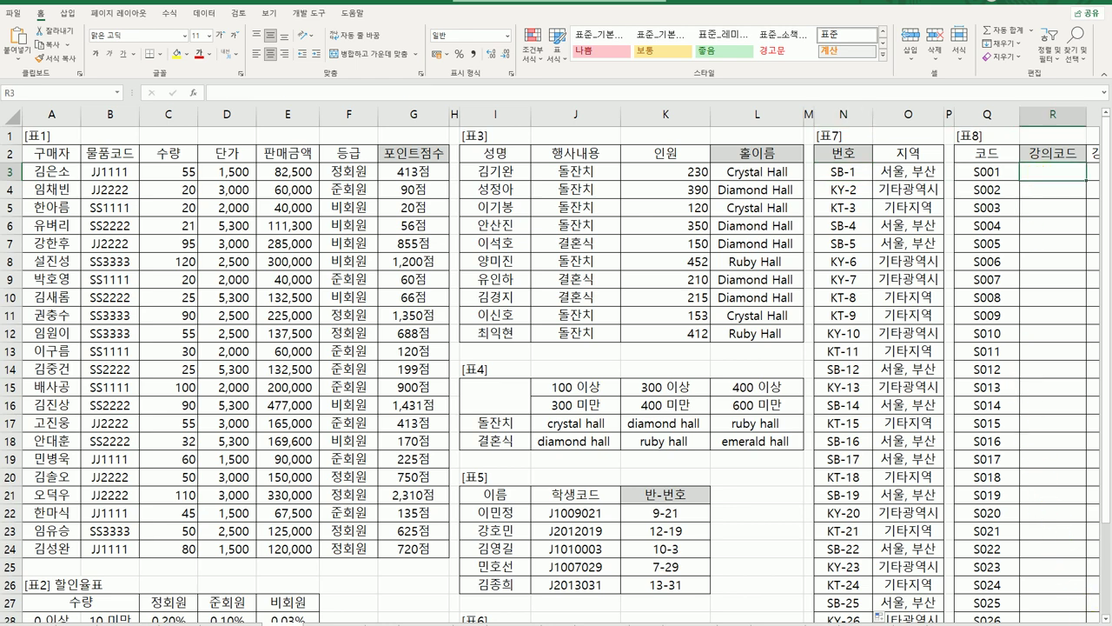
scroll(561, 365, "right", 1)
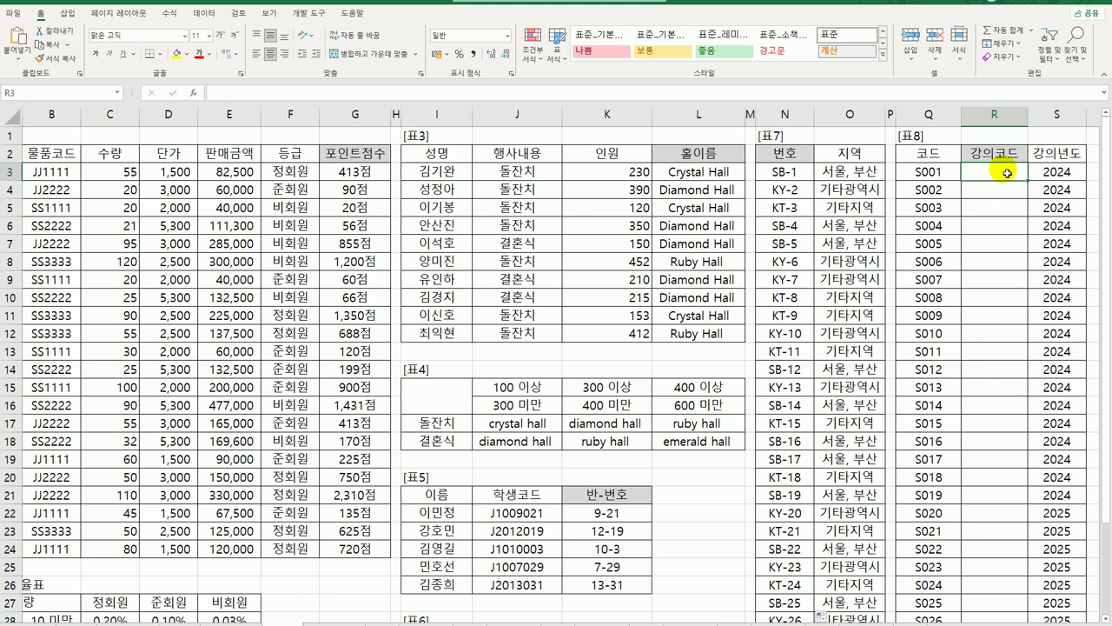
left_click(932, 178)
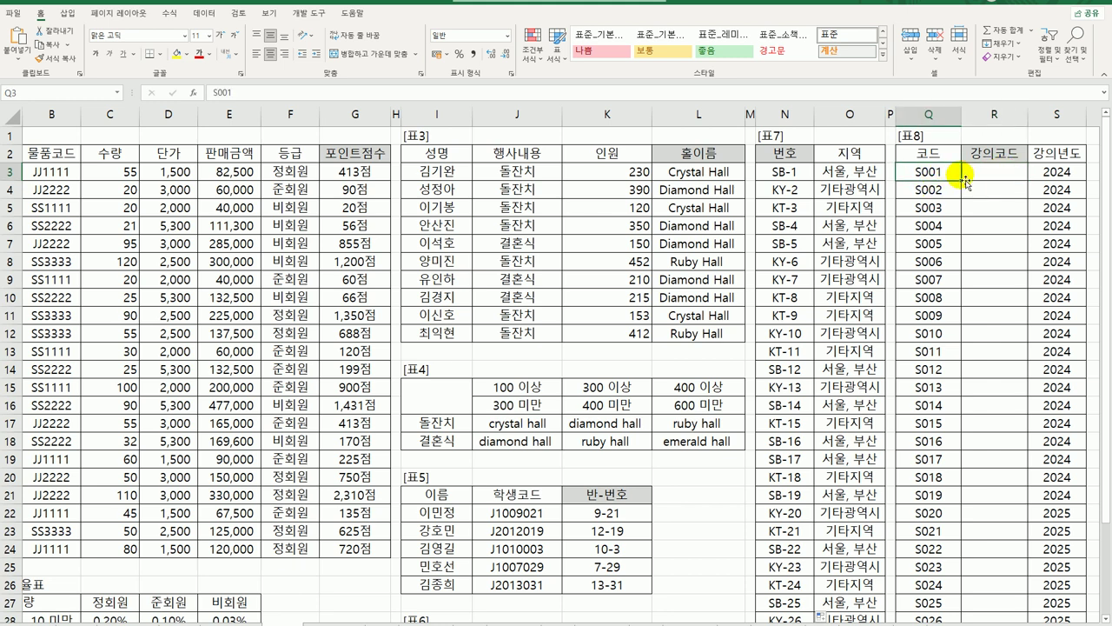
left_click(979, 178)
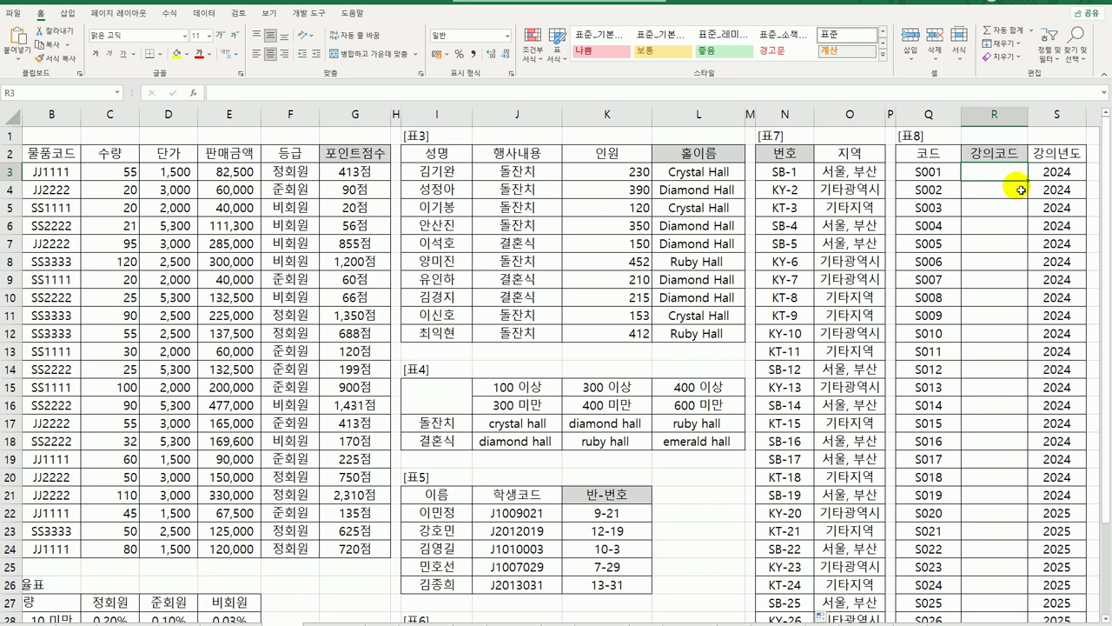
type("=re")
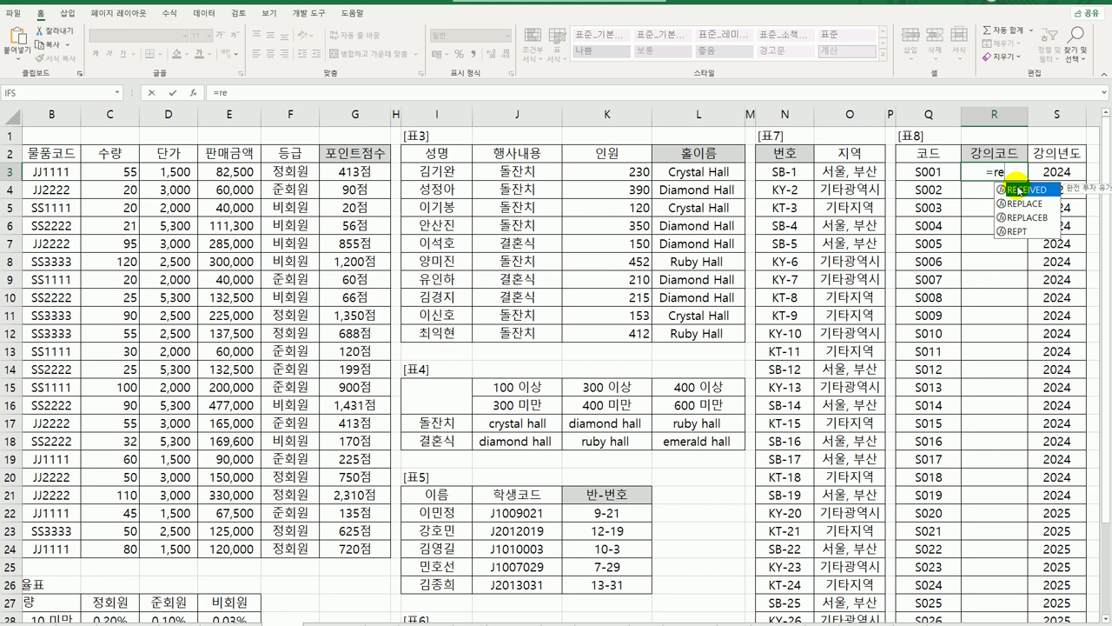
type("p")
key("Tab")
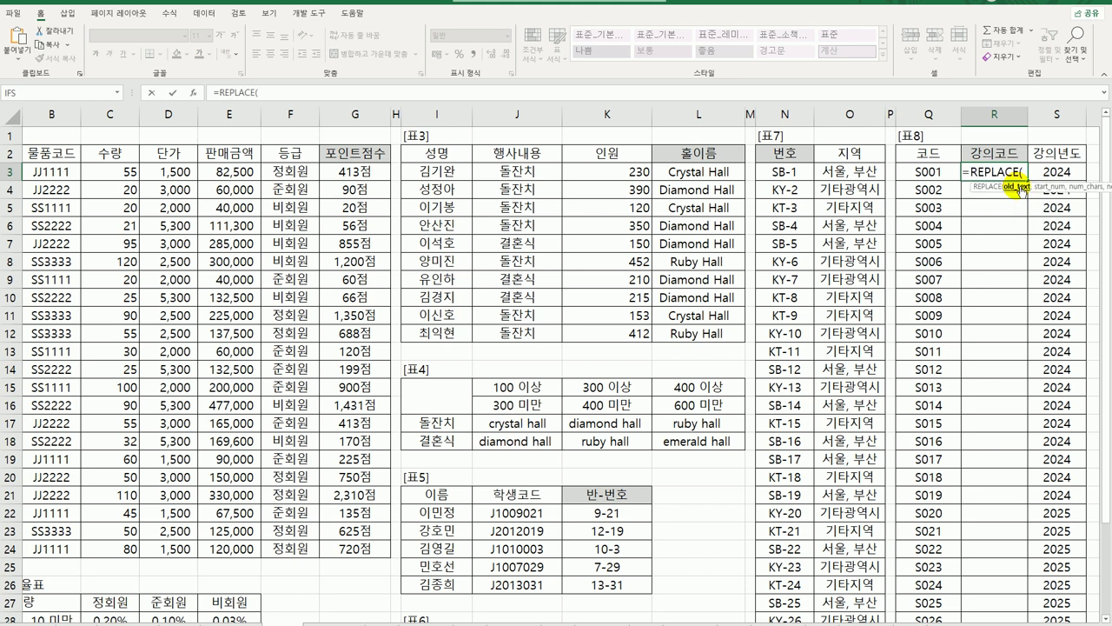
left_click(195, 95)
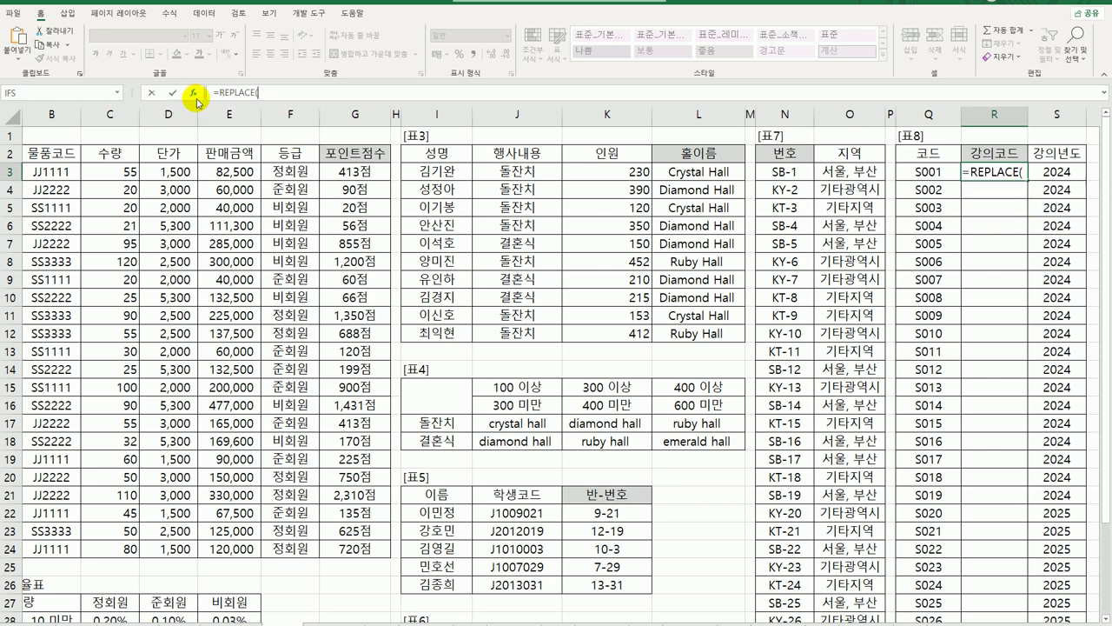
left_click_drag(498, 340, 602, 180)
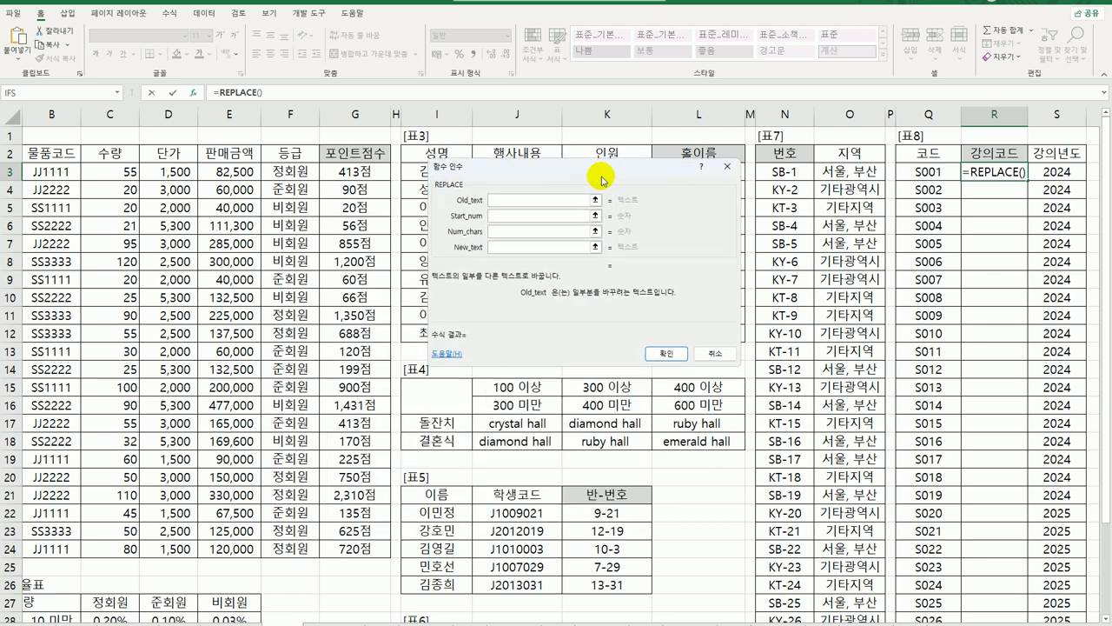
left_click(937, 173)
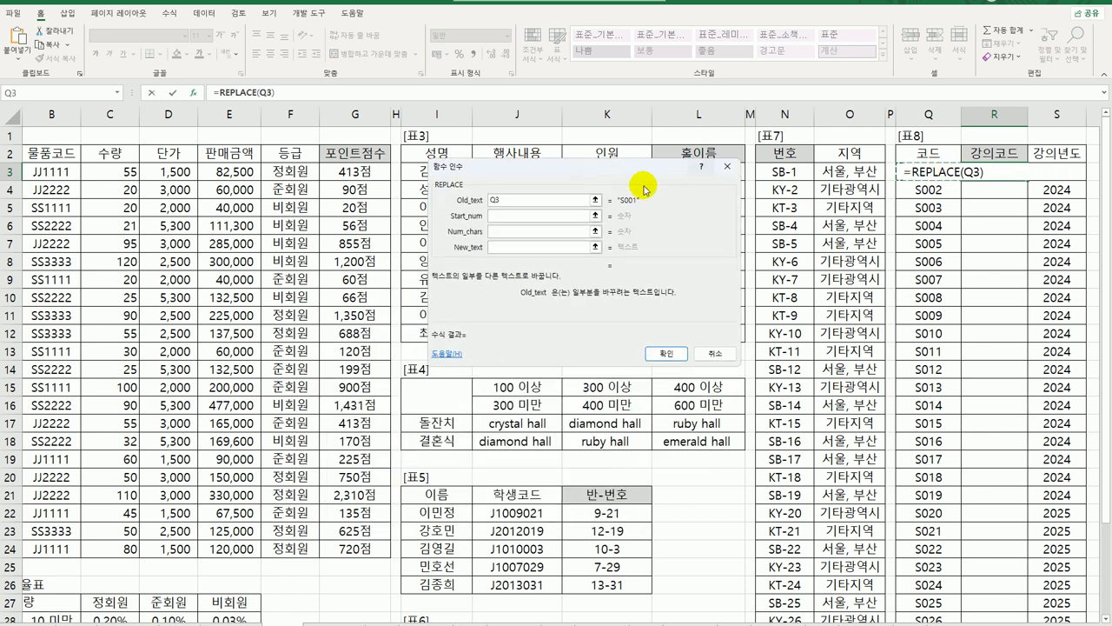
Set REPLACE's Start_num to 2 and Num_chars to 0.
left_click(514, 216)
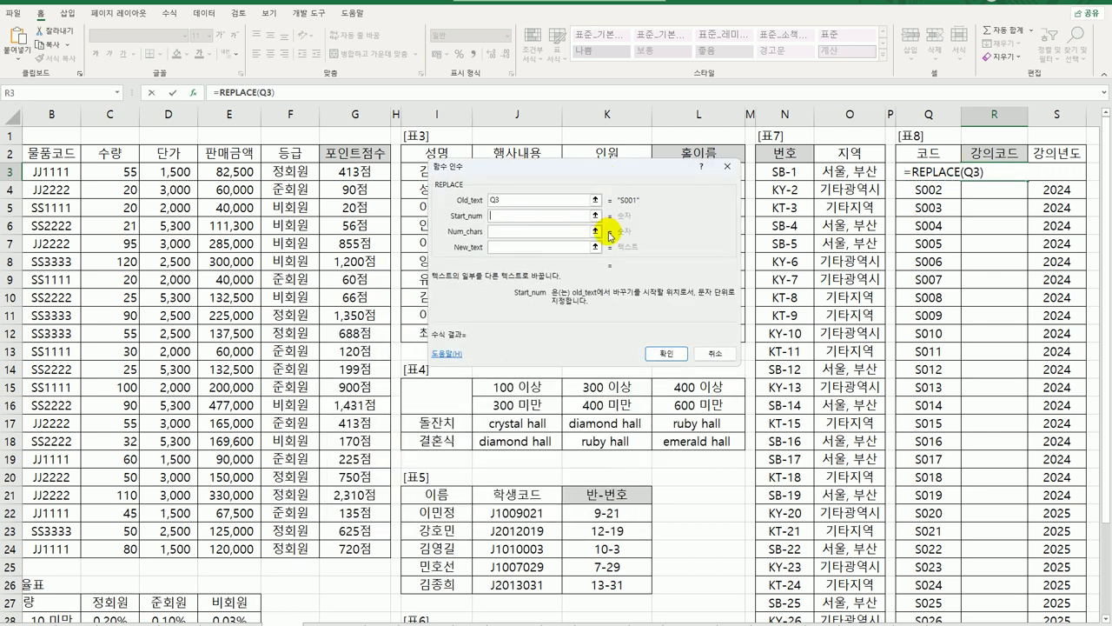
type("2")
left_click(551, 233)
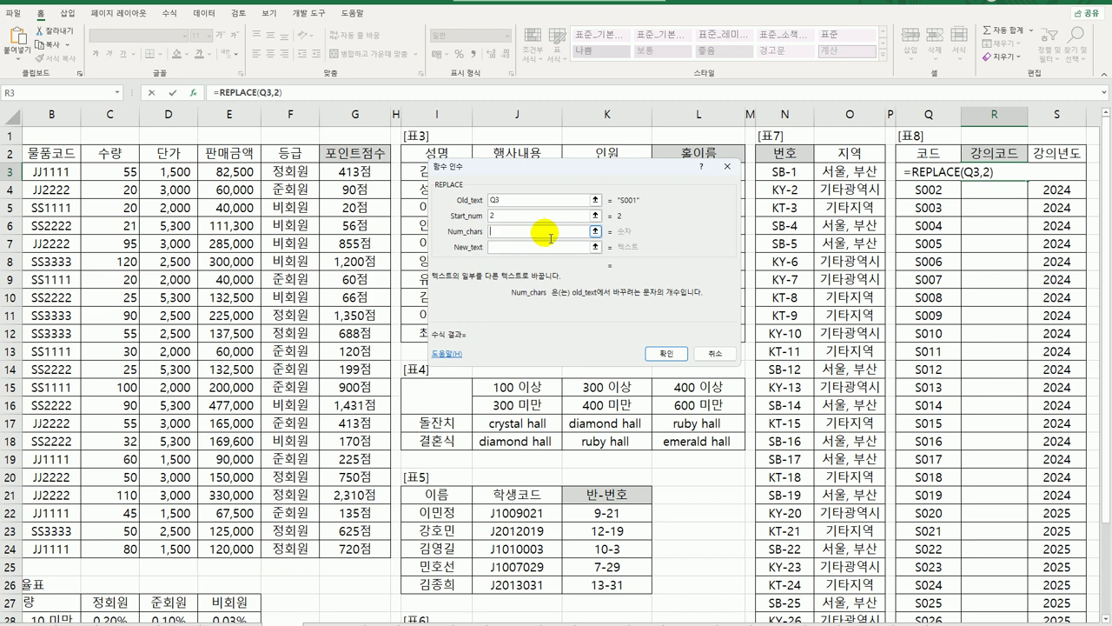
type("0")
left_click(542, 250)
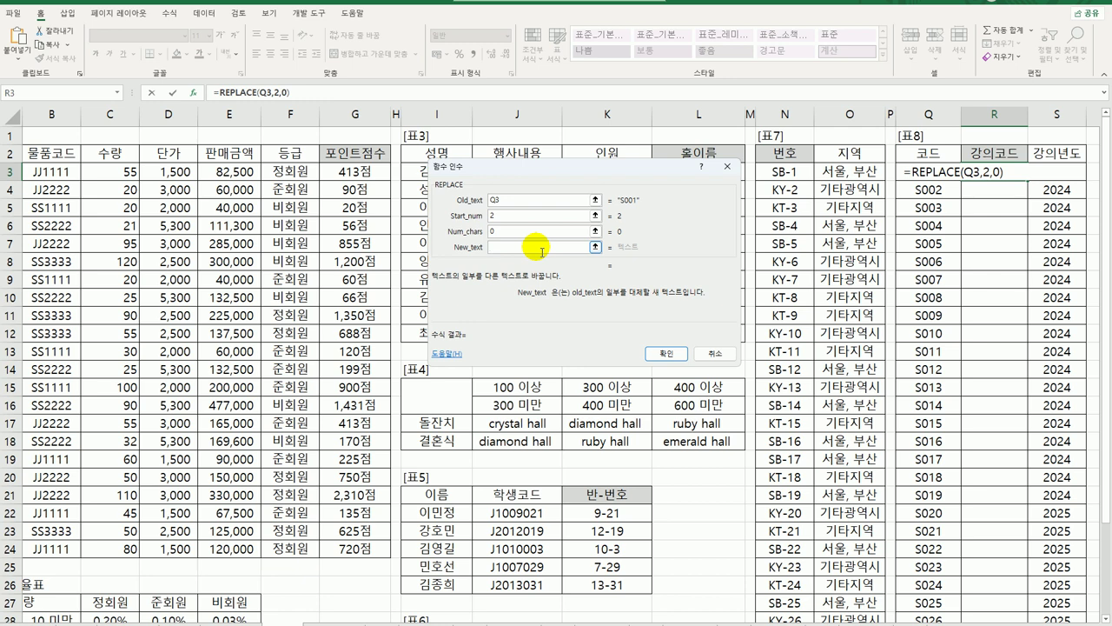
Set REPLACE's New_text to "-"&RIGHT(S3,2)&"-" using the 강의년도 in S3, and accept the function.
type("\"-\"&right()")
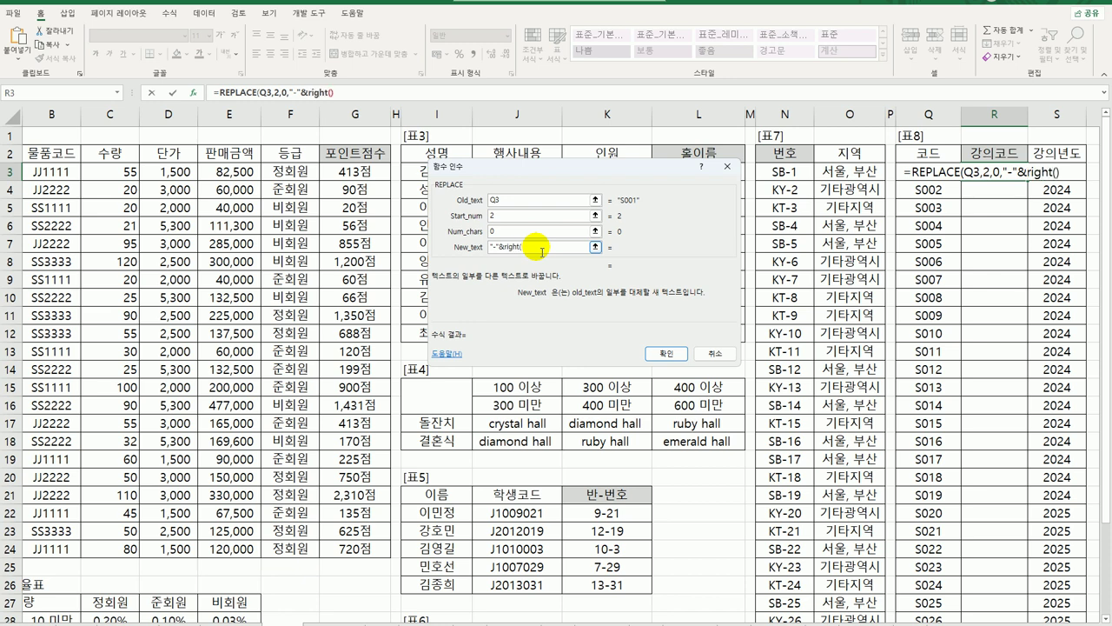
left_click(1074, 175)
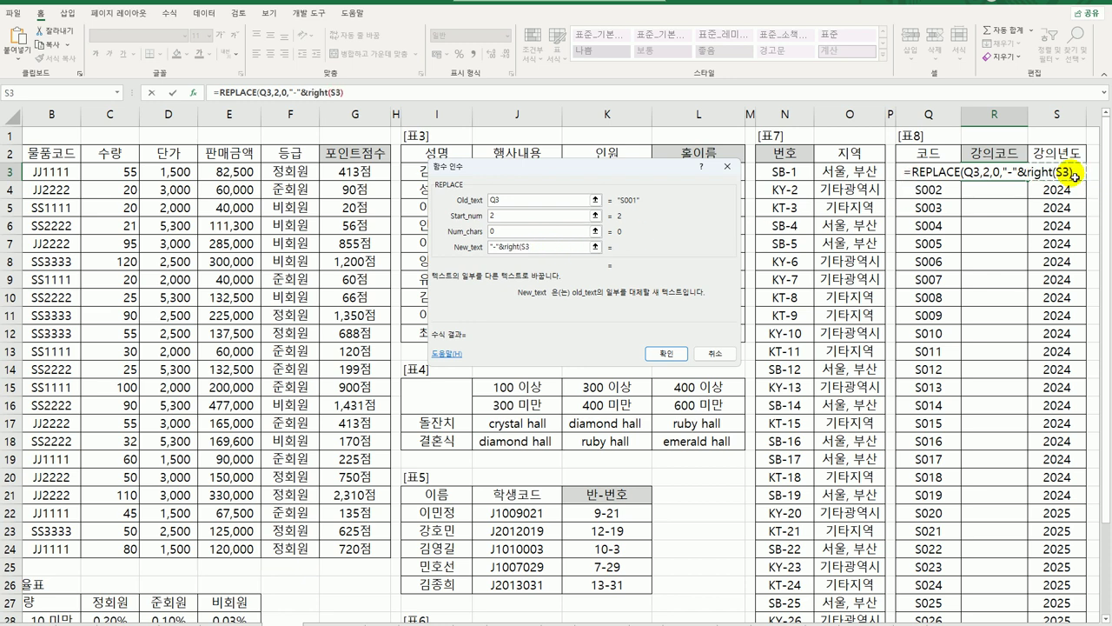
type(",2)")
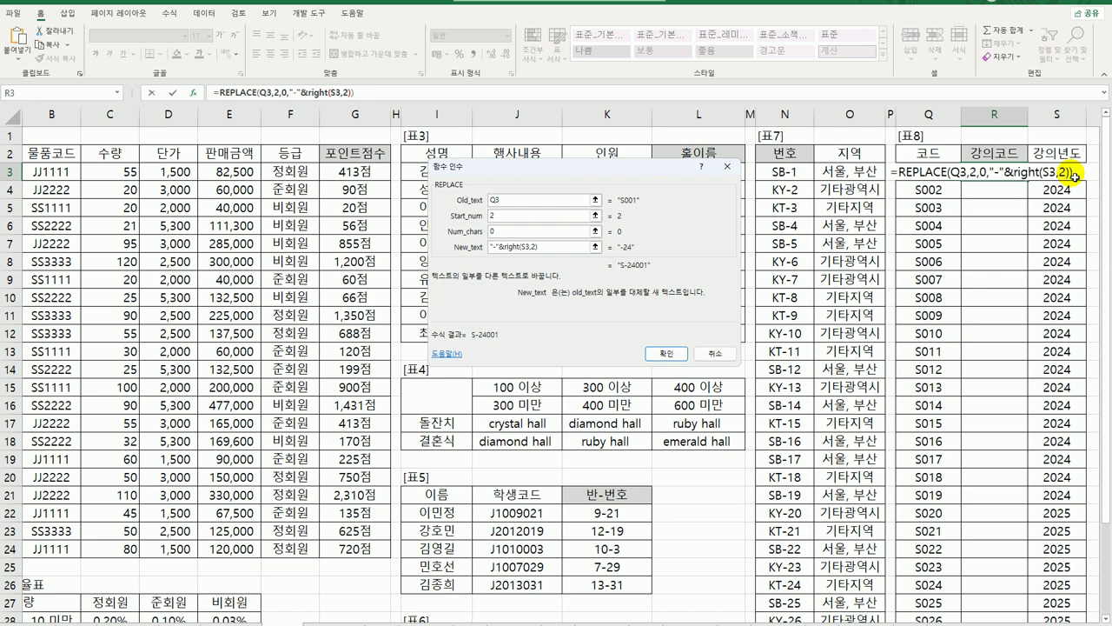
type("&\"-\"")
left_click(667, 353)
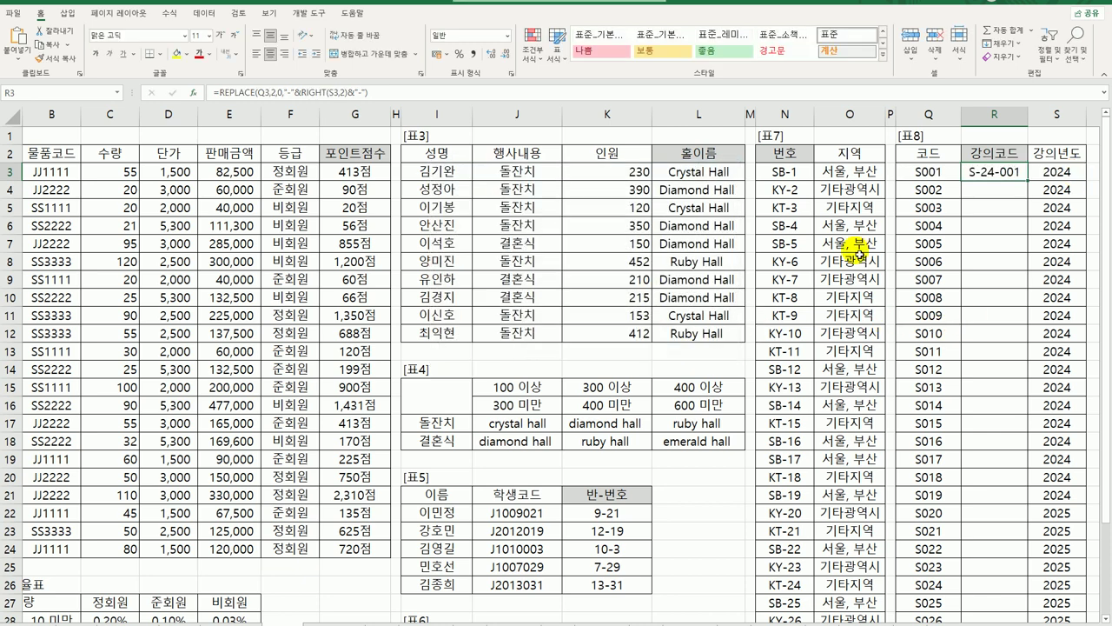
Fill the 강의코드 formula from R3 down to R30 and review the filled column.
double_click(1028, 180)
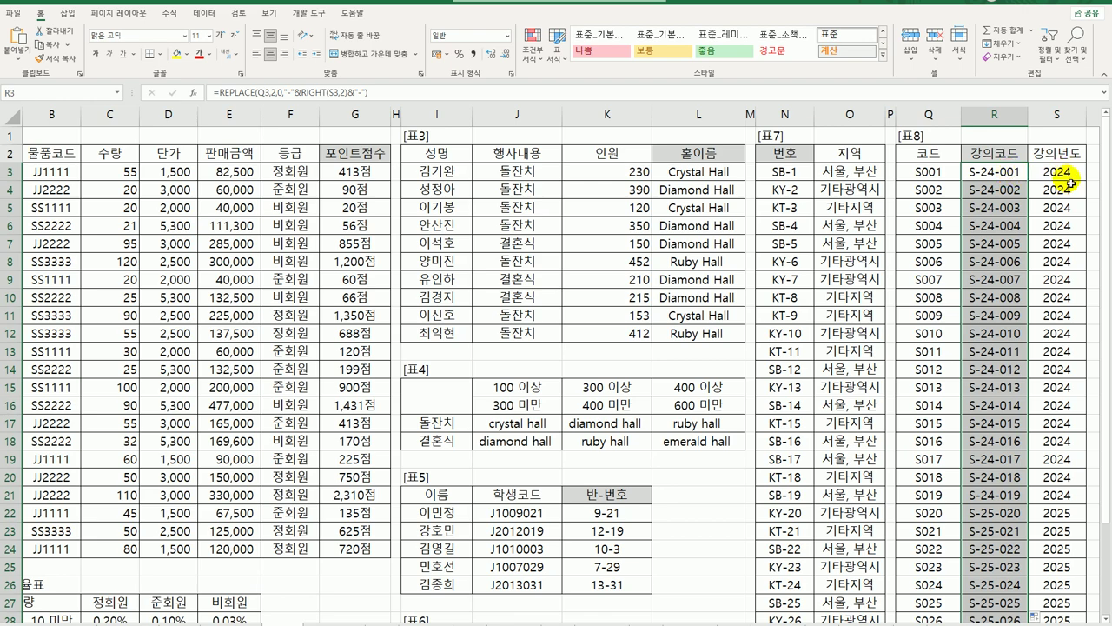
scroll(981, 375, "down", 2)
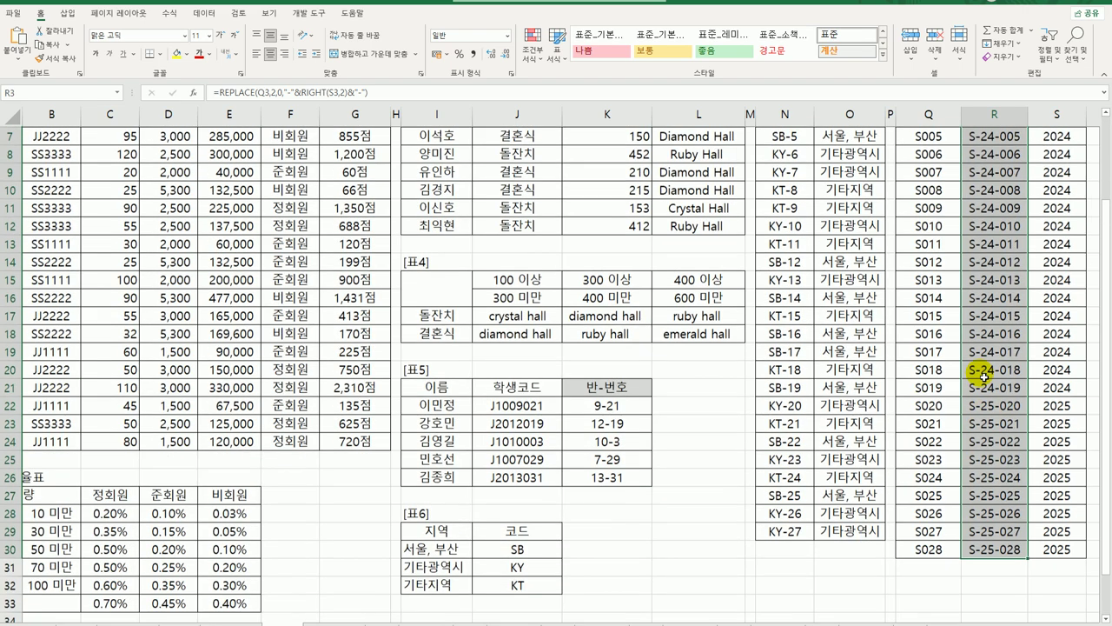
scroll(980, 375, "up", 2)
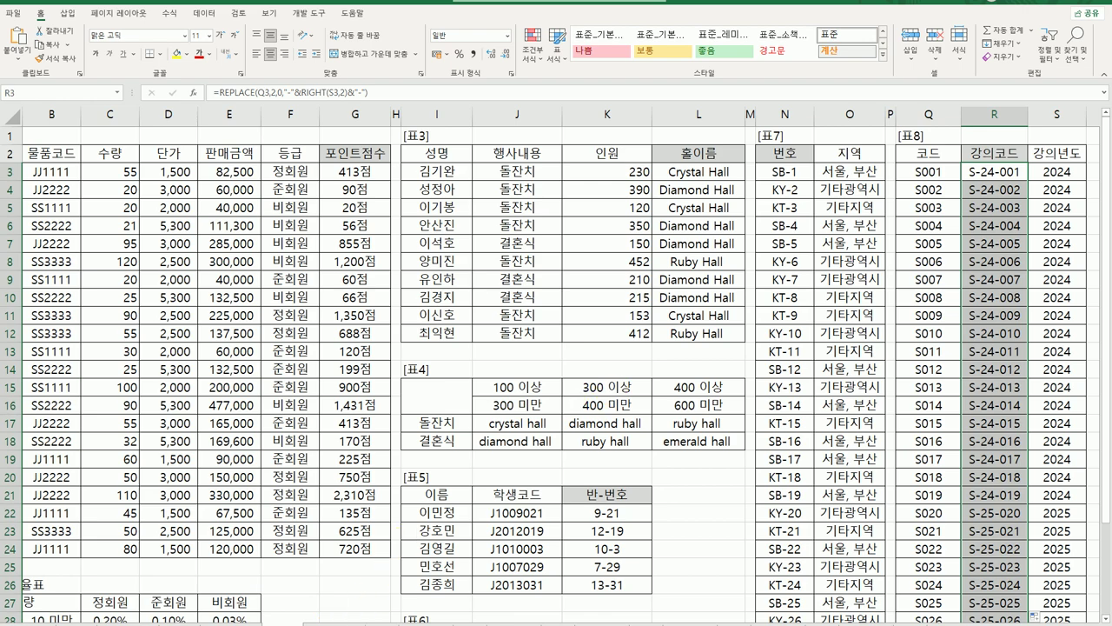
Compare the finished tables with the matching tables on the neighbouring worksheet and inspect 표5's 반-번호 formula in K22.
key("ctrl+Home")
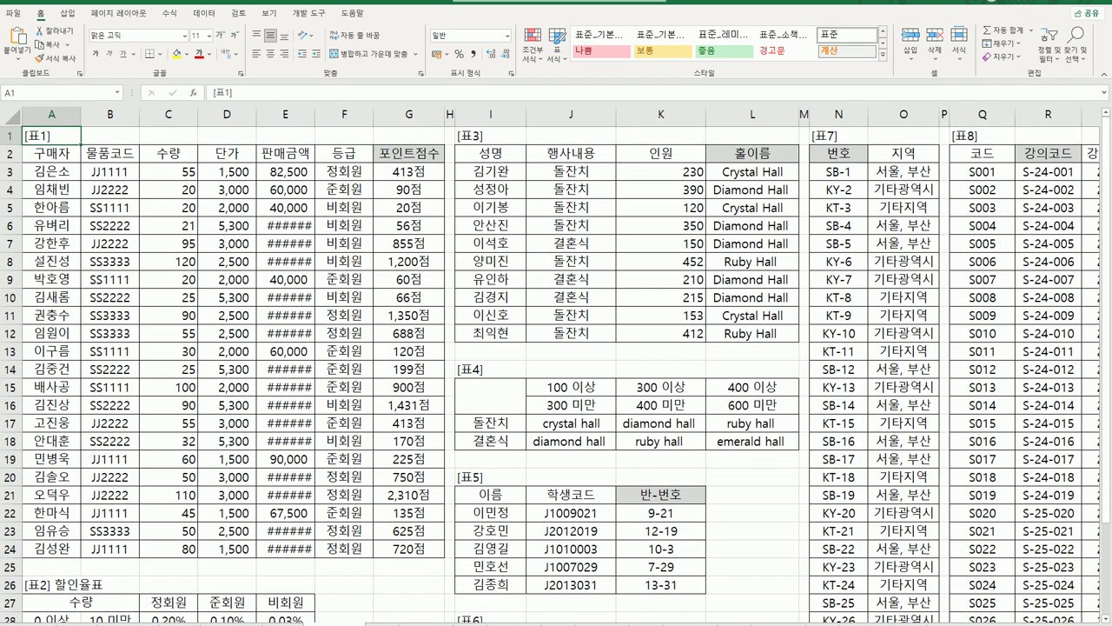
scroll(562, 365, "right", 1)
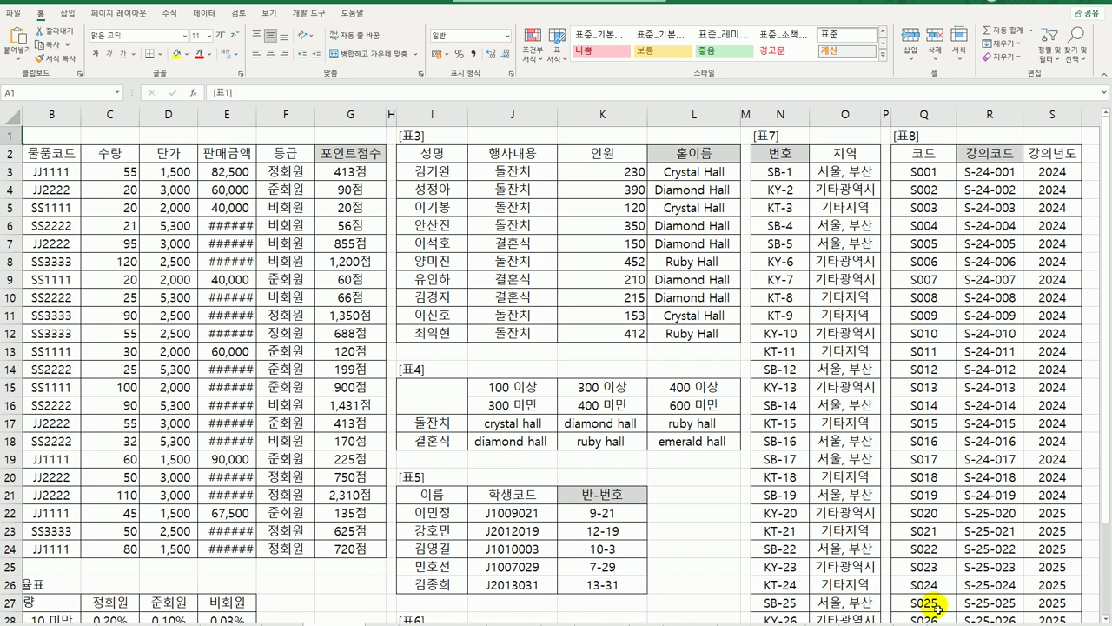
left_click(994, 171)
key("ctrl+shift+Down")
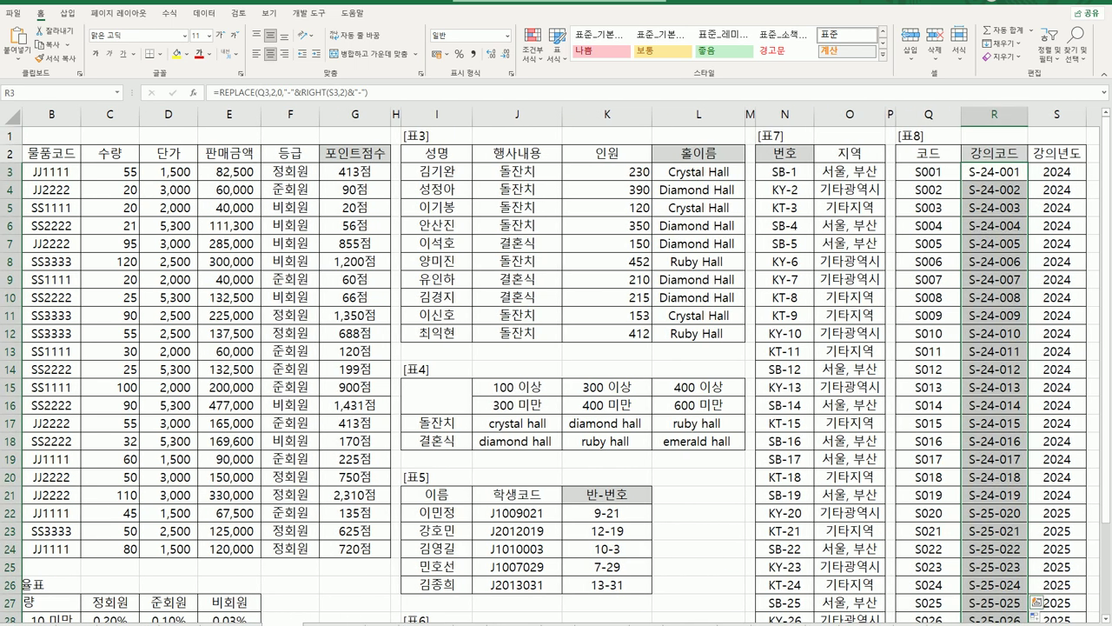
key("ctrl+z")
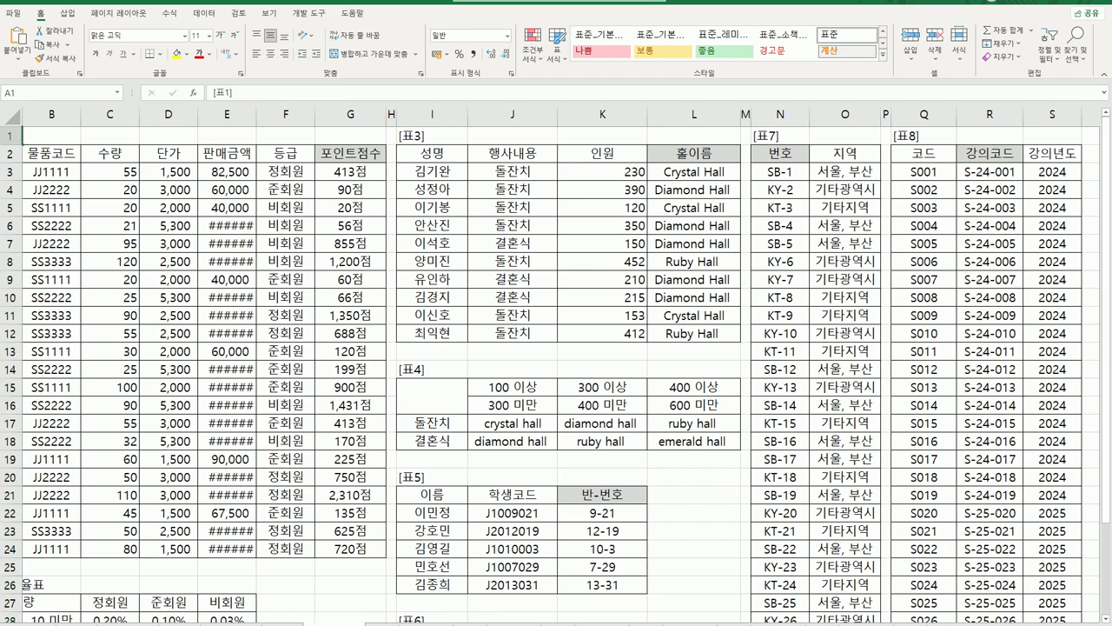
key("ctrl+y")
key("ctrl+z")
left_click(608, 513)
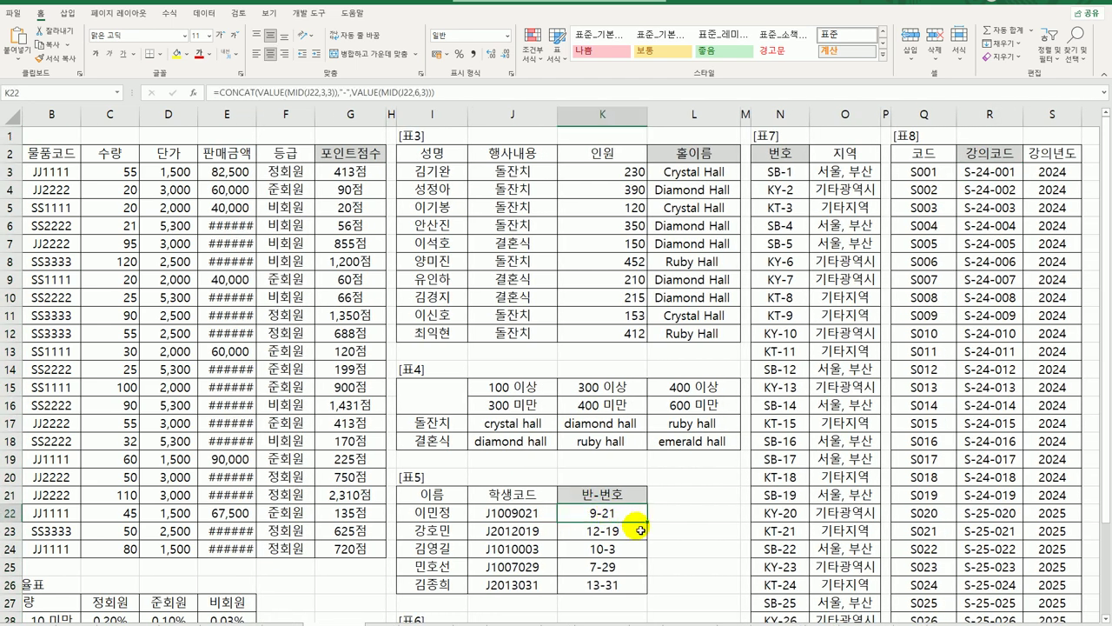